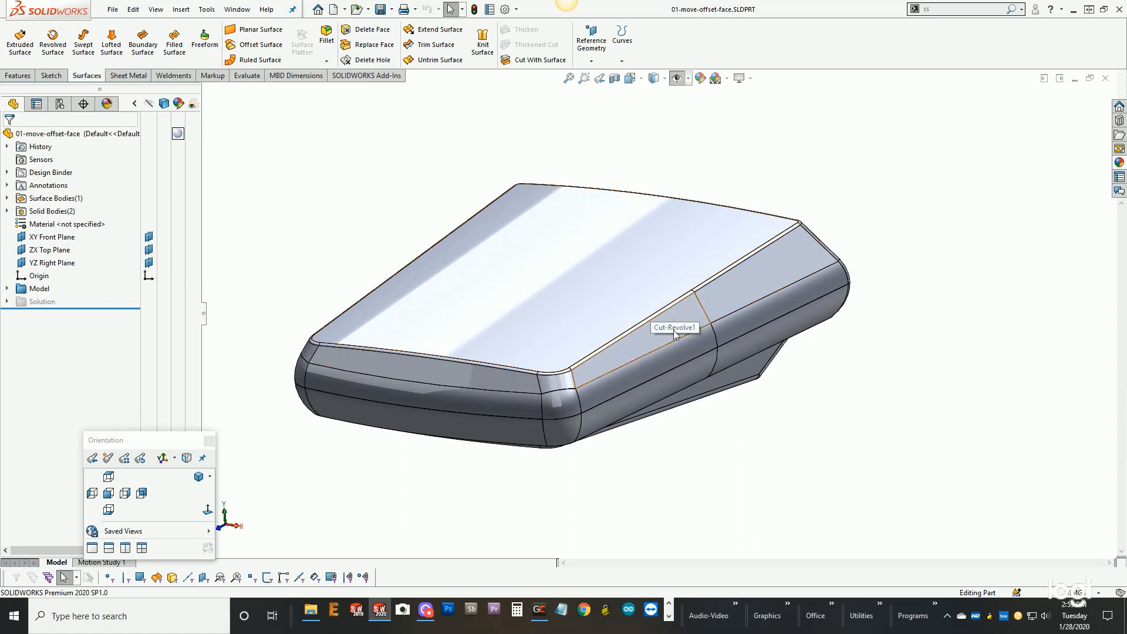
- Hide the lower housing body and turn the model to expose the underside of the upper housing
{"action": "right_click", "coordinate": [694, 372]}
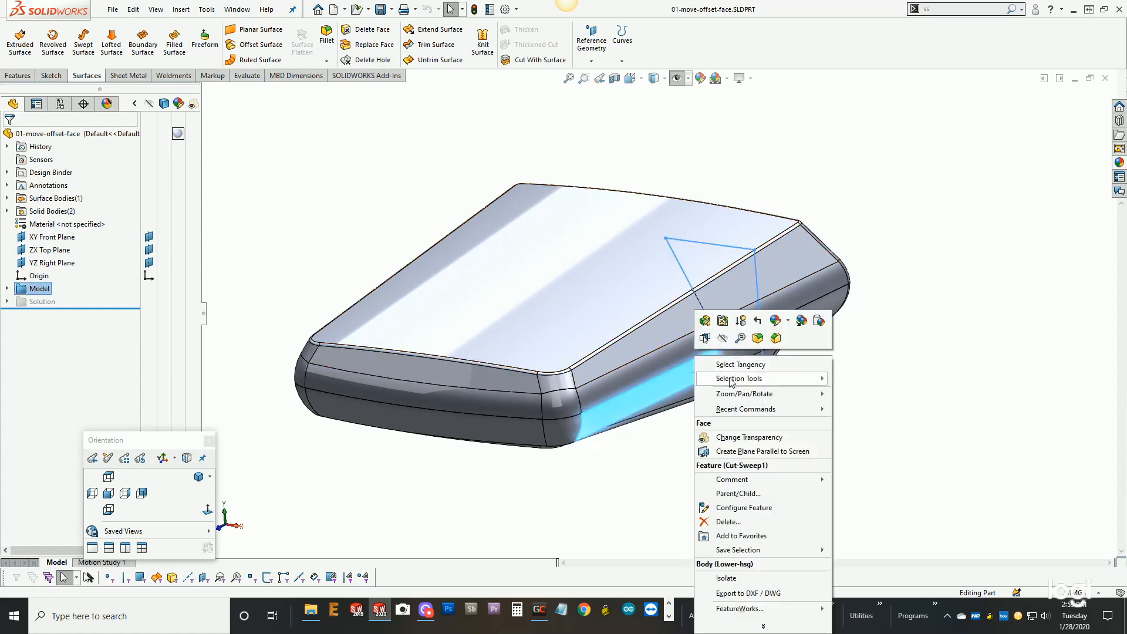
{"action": "left_click", "coordinate": [723, 340]}
{"action": "mouse_move", "coordinate": [715, 323]}
{"action": "middle_mouse_down"}
{"action": "mouse_move", "coordinate": [696, 312]}
{"action": "mouse_move", "coordinate": [584, 105]}
{"action": "mouse_move", "coordinate": [609, 166]}
{"action": "middle_mouse_up"}
{"action": "scroll", "coordinate": [392, 232], "scroll_direction": "up", "scroll_amount": 5}
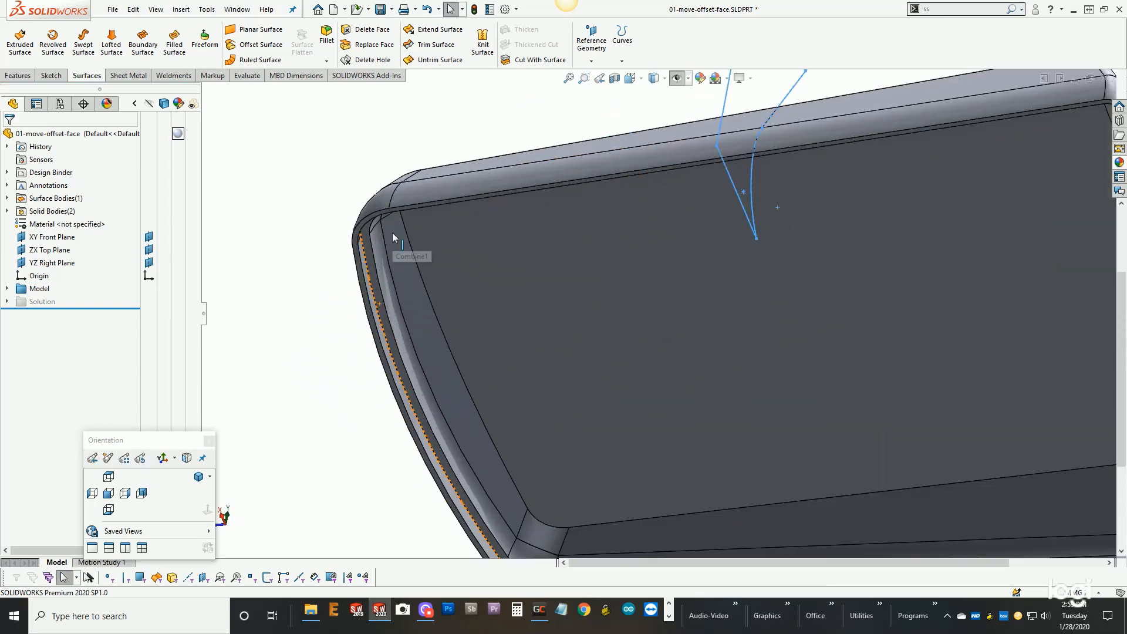
- Offset the upper housing's narrow bottom rim face by 1 mm with Move Face, with the direction flipped
{"action": "left_click", "coordinate": [393, 227]}
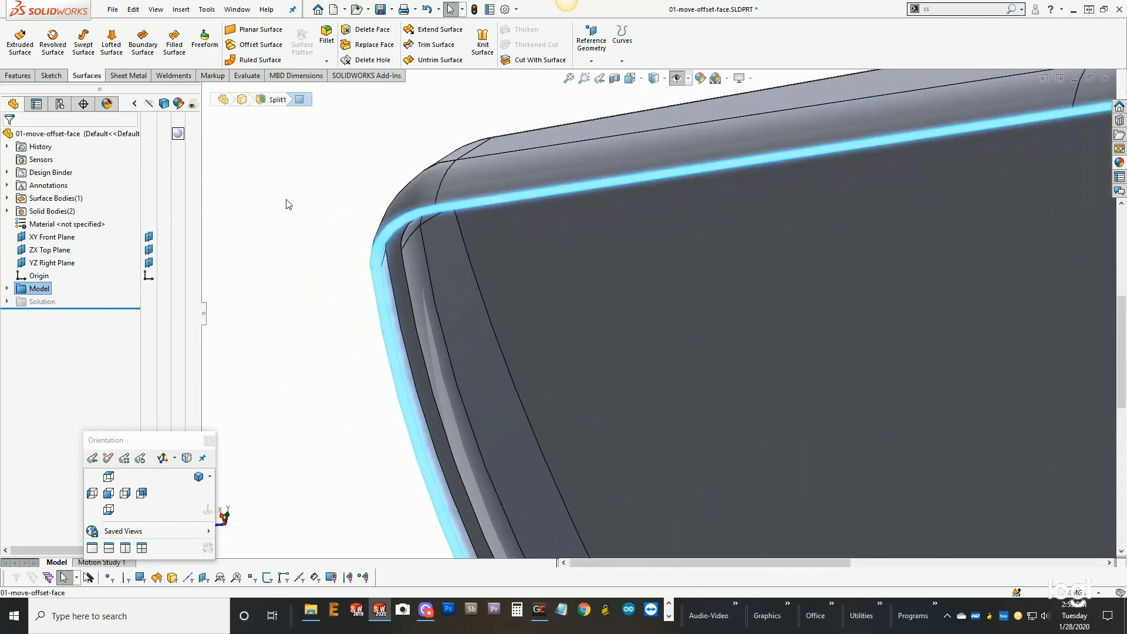
{"action": "key", "text": "s"}
{"action": "left_click", "coordinate": [331, 283]}
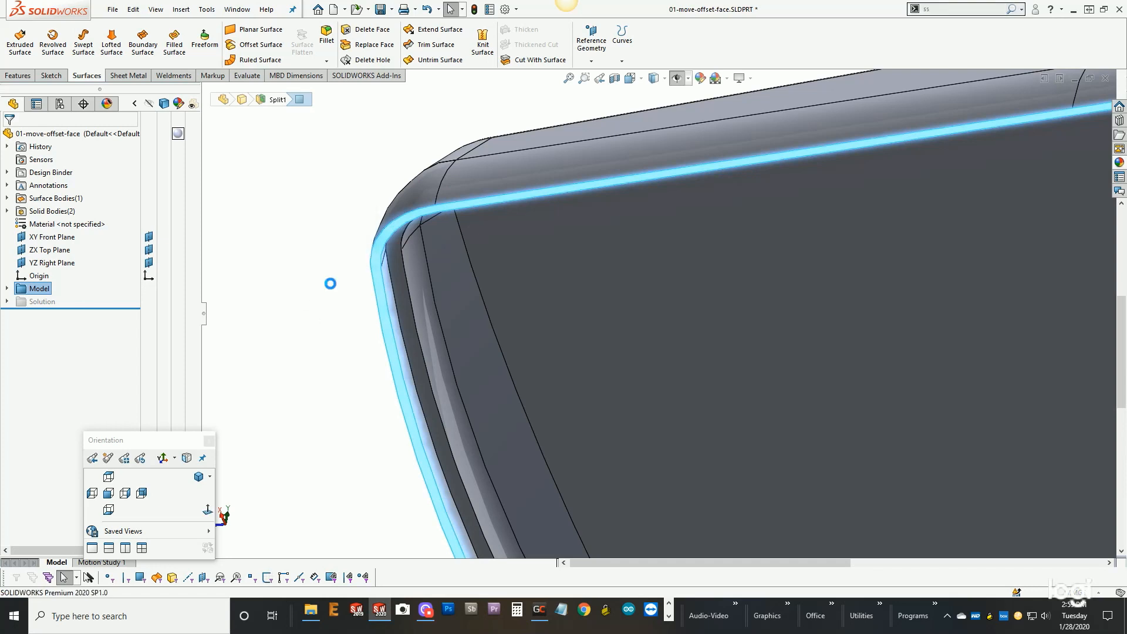
{"action": "left_click", "coordinate": [109, 272]}
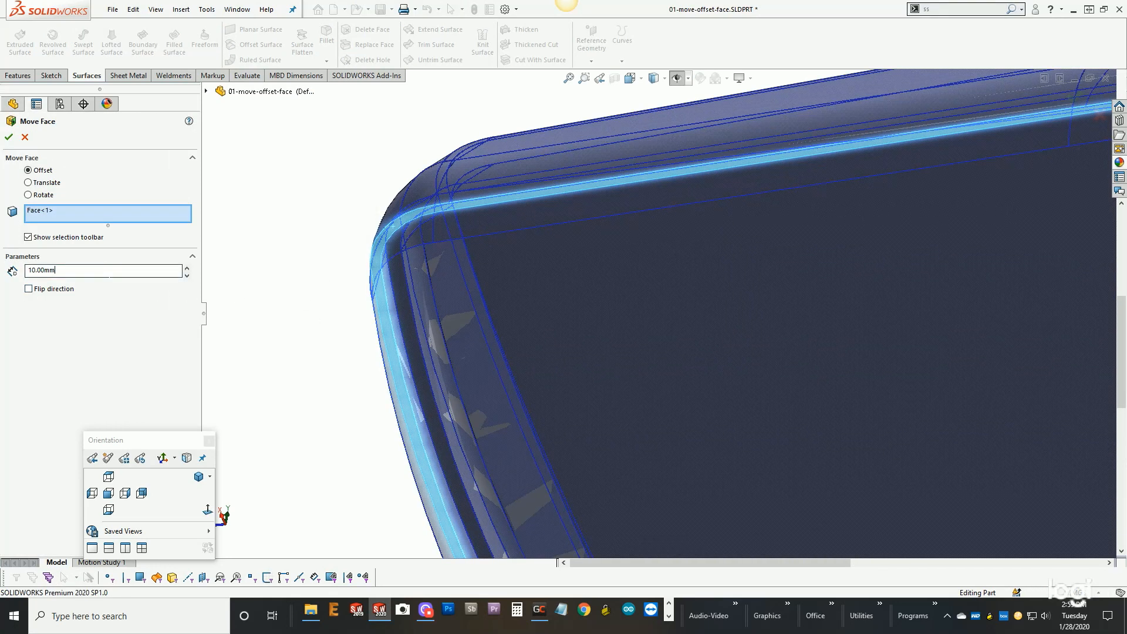
{"action": "type", "text": "1"}
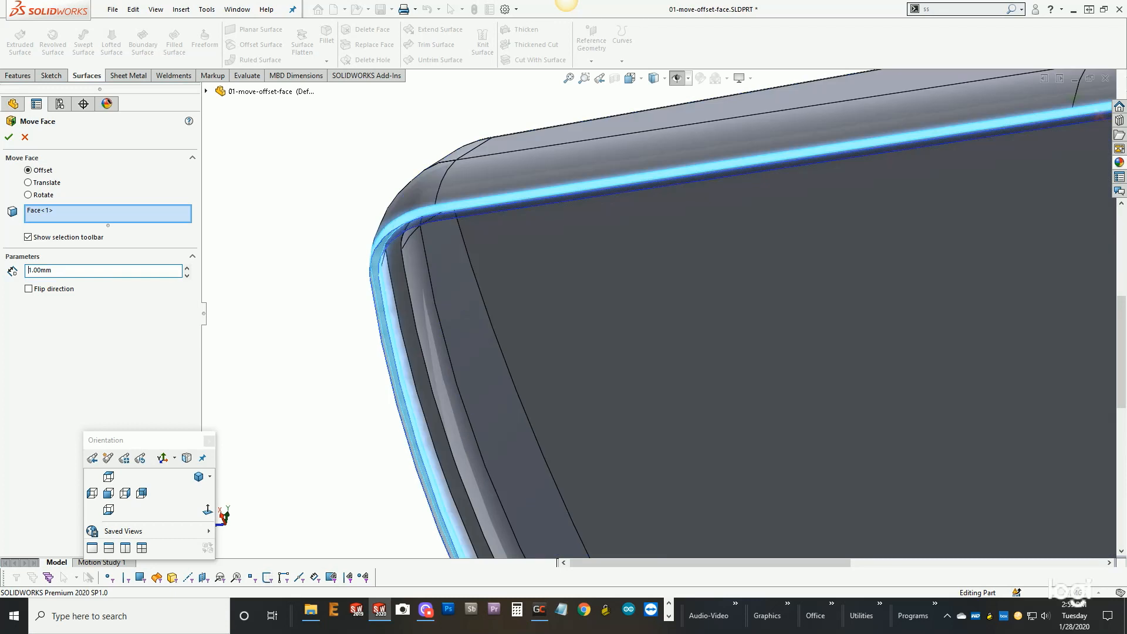
{"action": "left_click", "coordinate": [28, 289]}
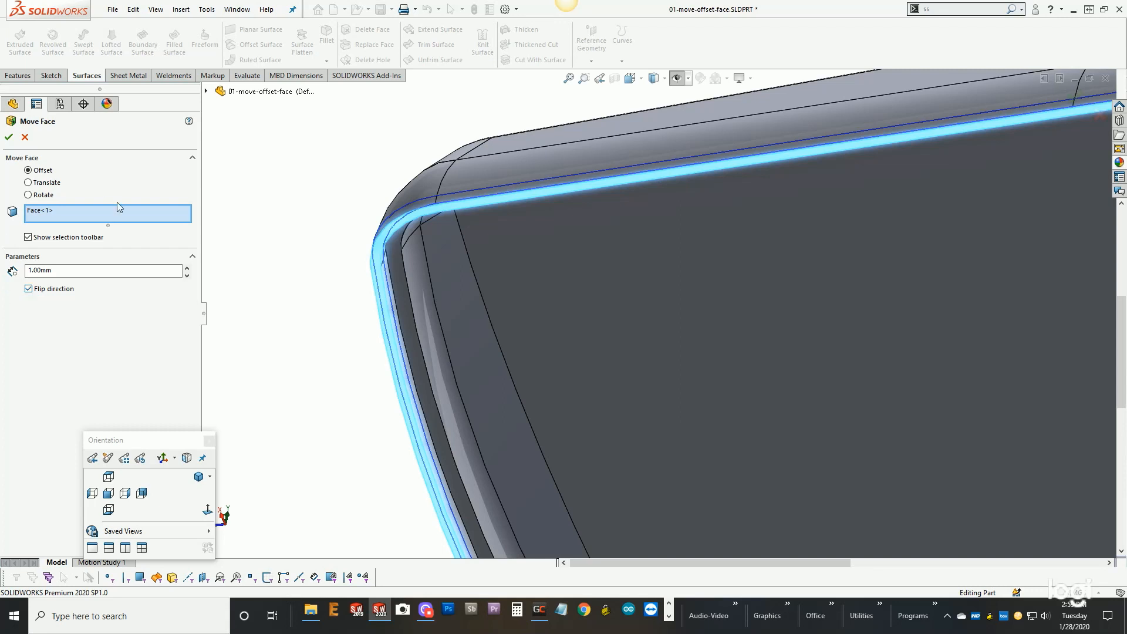
{"action": "left_click", "coordinate": [9, 137]}
- Show the Lower-hsg solid body again
{"action": "scroll", "coordinate": [566, 266], "scroll_direction": "up", "scroll_amount": 3}
{"action": "middle_click_drag", "start_coordinate": [566, 265], "coordinate": [660, 395]}
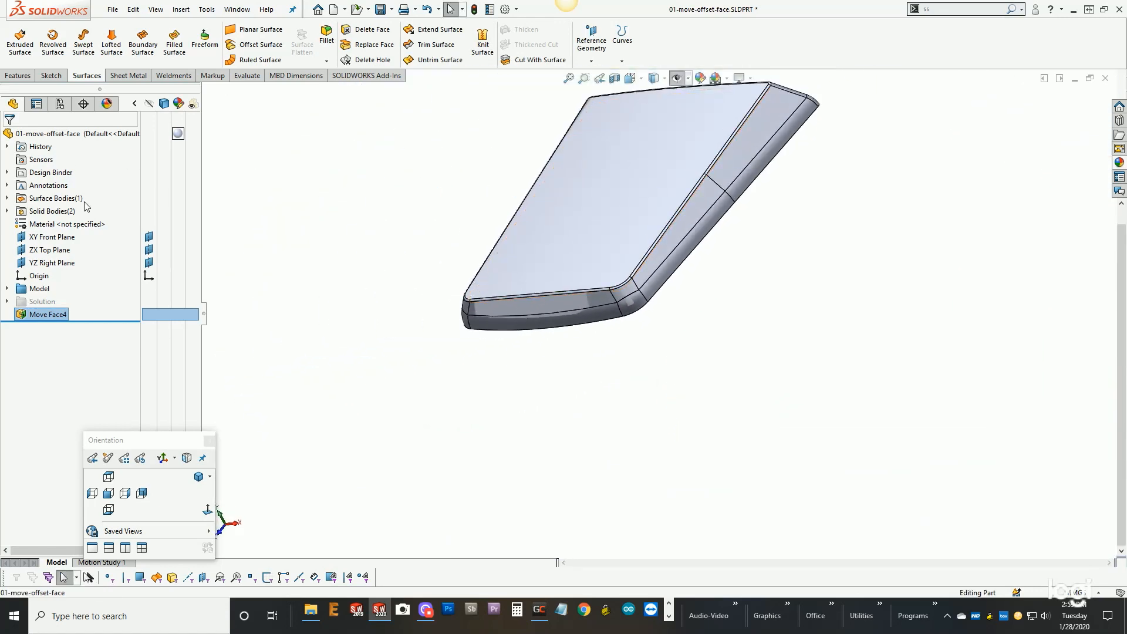
{"action": "left_click", "coordinate": [7, 211]}
{"action": "left_click", "coordinate": [50, 226]}
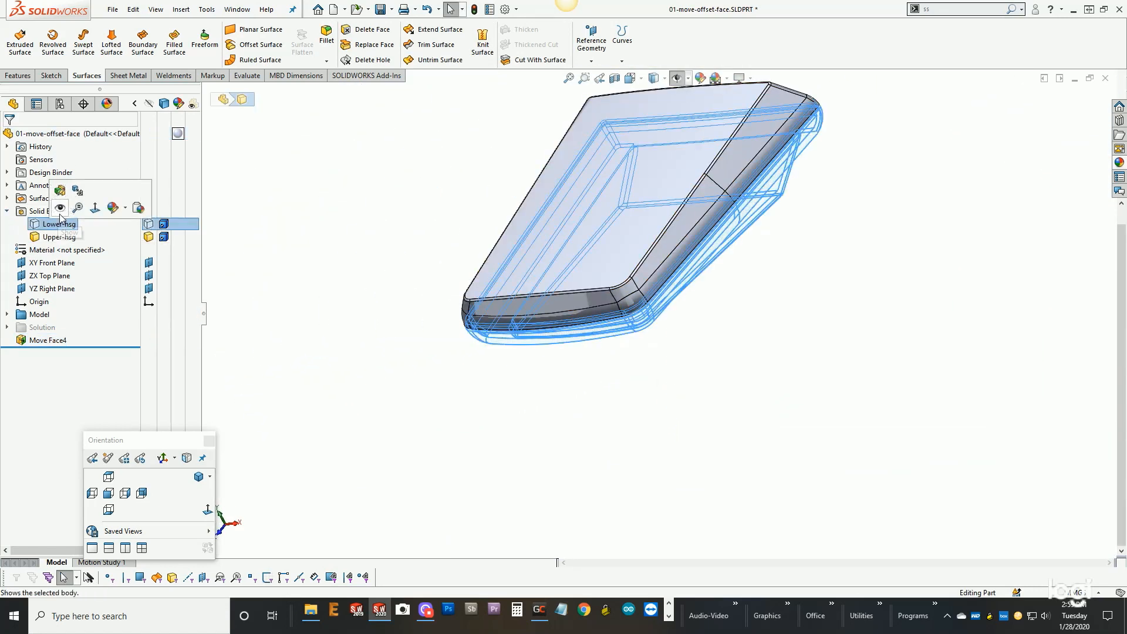
{"action": "left_click", "coordinate": [61, 208]}
- Examine the gap along the parting line between the upper and lower housings from several angles
{"action": "scroll", "coordinate": [683, 200], "scroll_direction": "down", "scroll_amount": 1}
{"action": "middle_click_drag", "start_coordinate": [726, 225], "coordinate": [685, 145]}
{"action": "scroll", "coordinate": [685, 230], "scroll_direction": "down", "scroll_amount": 2}
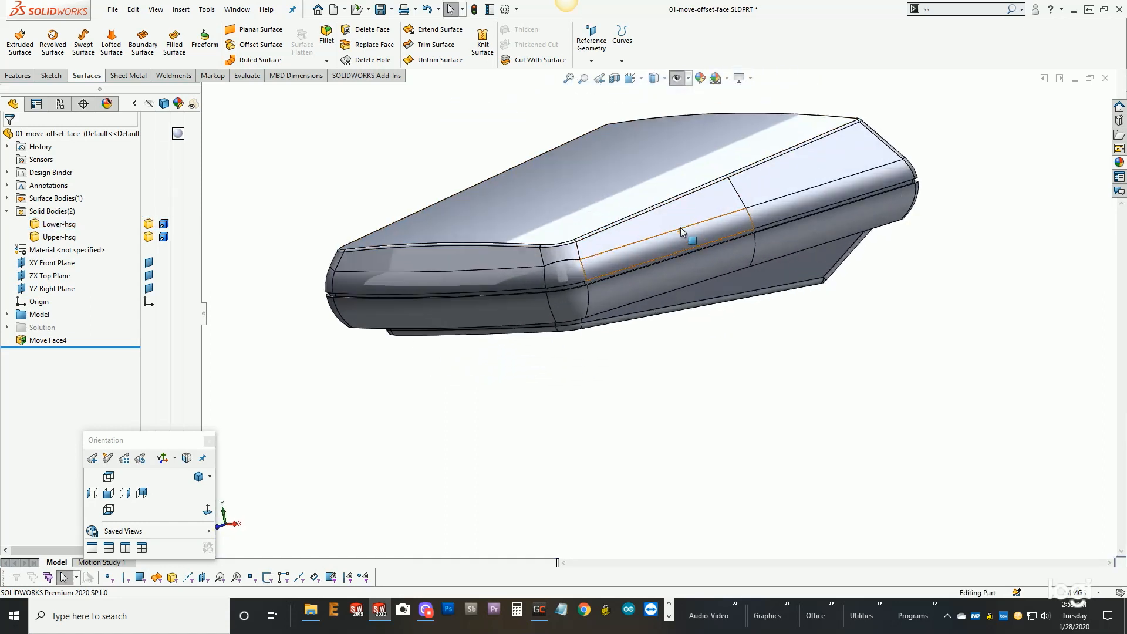
{"action": "middle_click_drag", "start_coordinate": [685, 230], "coordinate": [685, 254]}
{"action": "scroll", "coordinate": [685, 256], "scroll_direction": "down", "scroll_amount": 2}
{"action": "scroll", "coordinate": [682, 291], "scroll_direction": "down", "scroll_amount": 2}
{"action": "scroll", "coordinate": [681, 293], "scroll_direction": "up", "scroll_amount": 2}
{"action": "middle_click_drag", "start_coordinate": [686, 296], "coordinate": [766, 280]}
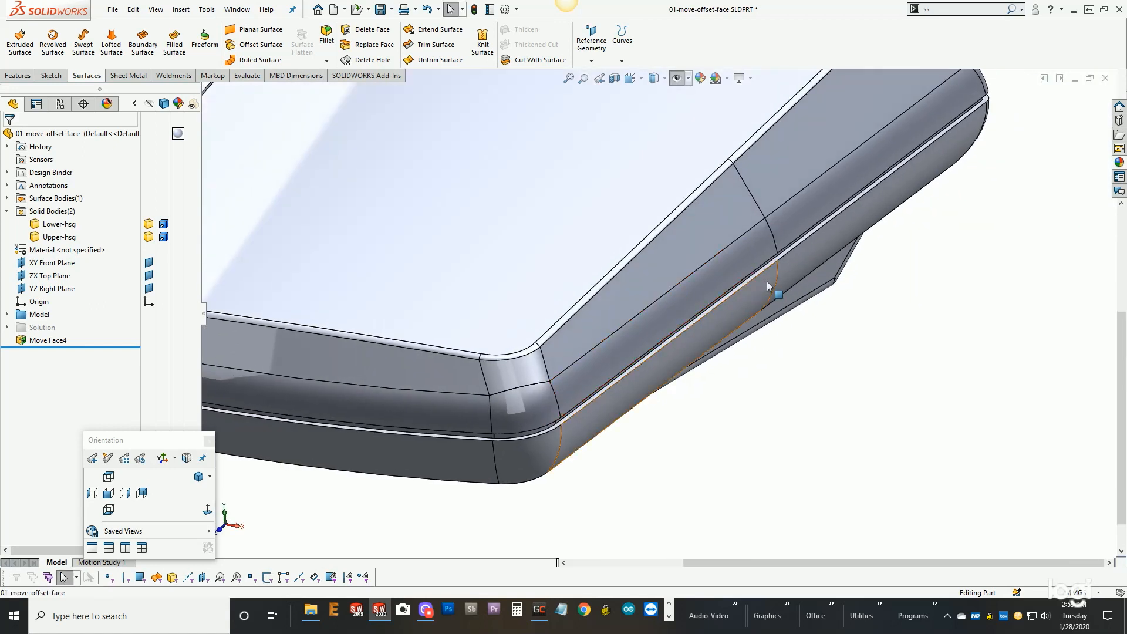
{"action": "scroll", "coordinate": [767, 276], "scroll_direction": "down", "scroll_amount": 2}
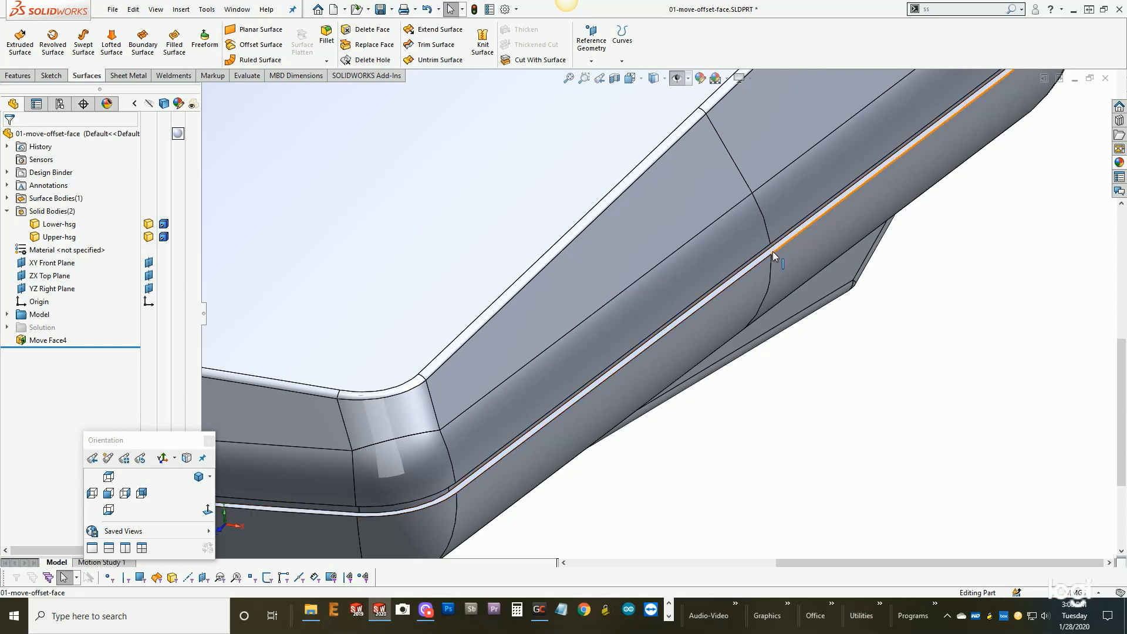
{"action": "scroll", "coordinate": [773, 251], "scroll_direction": "up", "scroll_amount": 5}
{"action": "left_click", "coordinate": [771, 284]}
{"action": "mouse_move", "coordinate": [770, 284]}
{"action": "middle_mouse_down"}
{"action": "mouse_move", "coordinate": [750, 201]}
{"action": "mouse_move", "coordinate": [760, 268]}
{"action": "middle_mouse_up"}
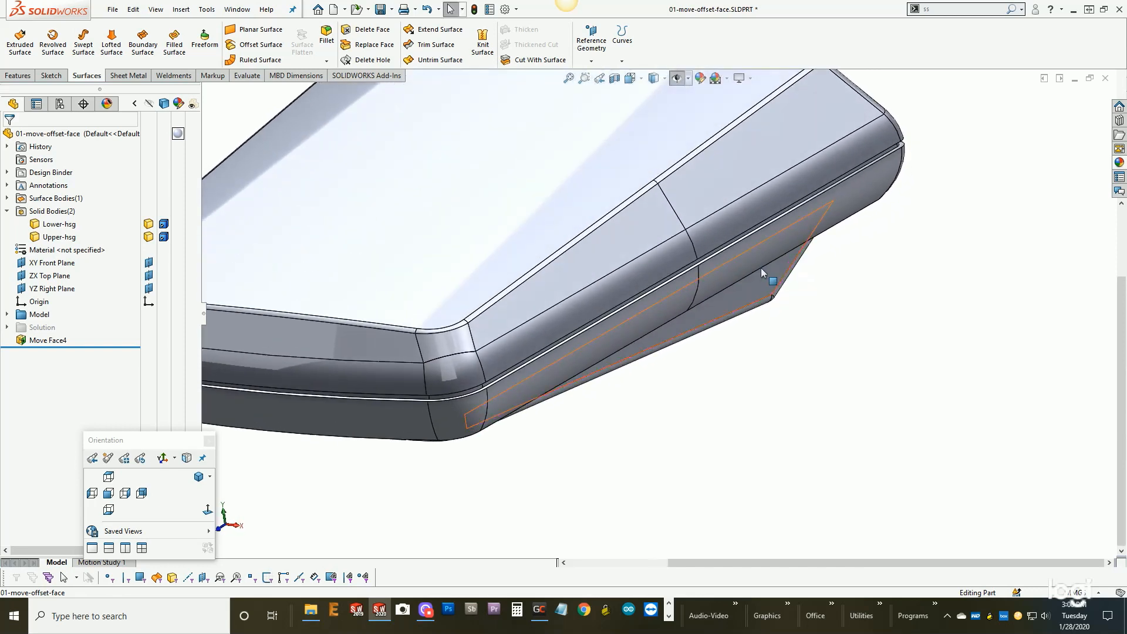
- Section the model on the XY Front Plane and inspect the lip joint between the two housings
{"action": "key", "text": "f"}
{"action": "left_click", "coordinate": [615, 79]}
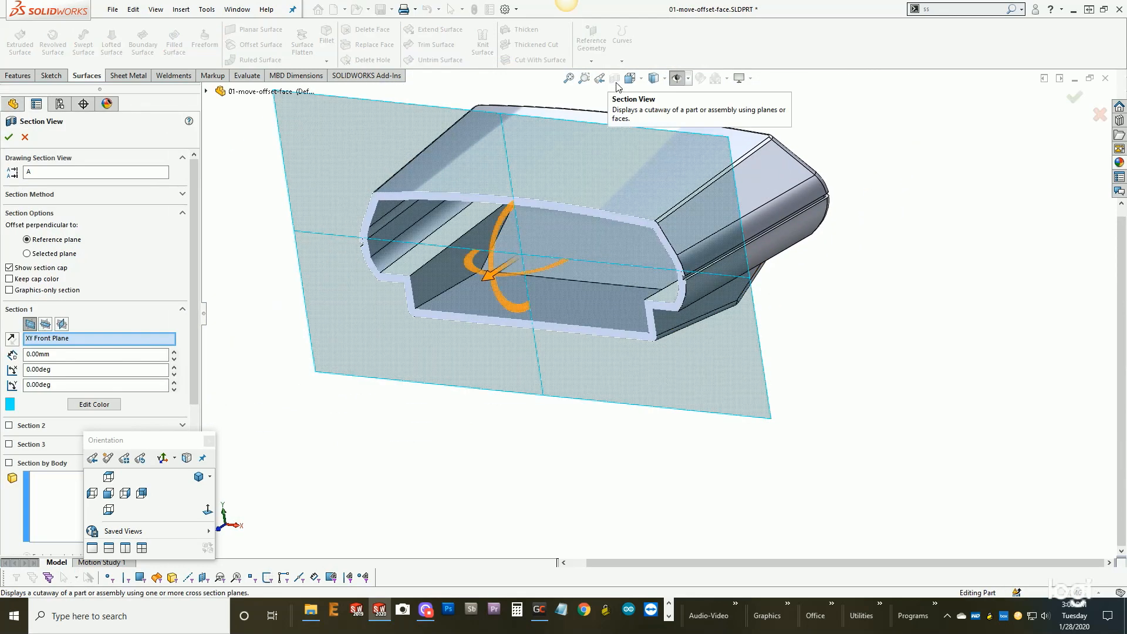
{"action": "left_click", "coordinate": [8, 136]}
{"action": "scroll", "coordinate": [657, 262], "scroll_direction": "down", "scroll_amount": 8}
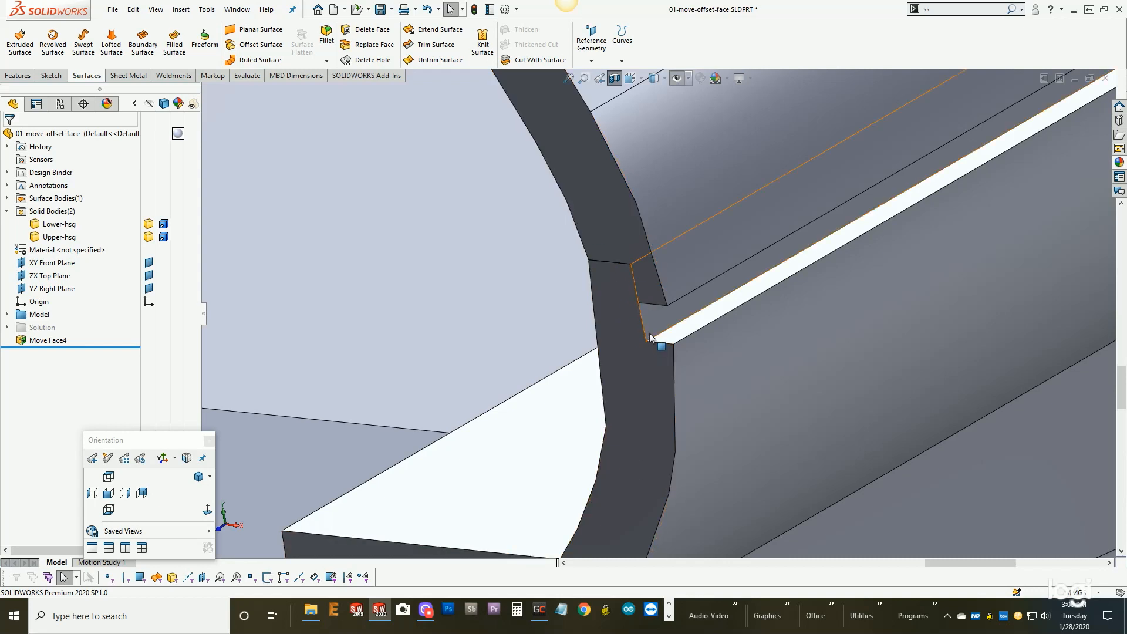
{"action": "scroll", "coordinate": [649, 332], "scroll_direction": "up", "scroll_amount": 4}
- Start a Move Face offset and select the lower housing's outer lip face together with all its tangent faces
{"action": "key", "text": "s"}
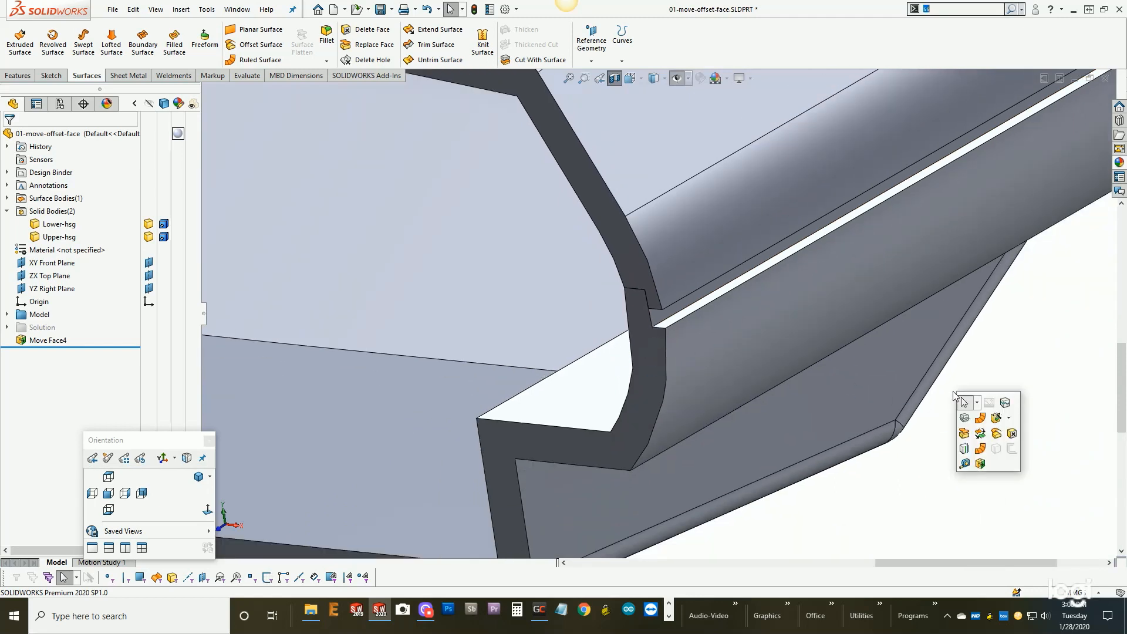
{"action": "left_click", "coordinate": [978, 466]}
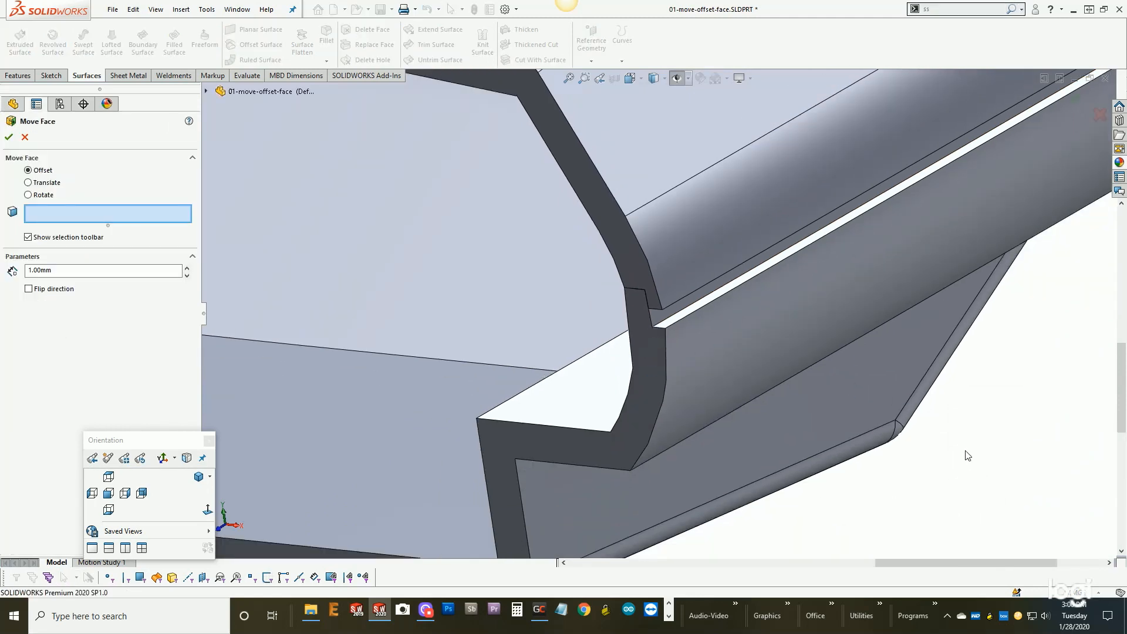
{"action": "right_click", "coordinate": [656, 318]}
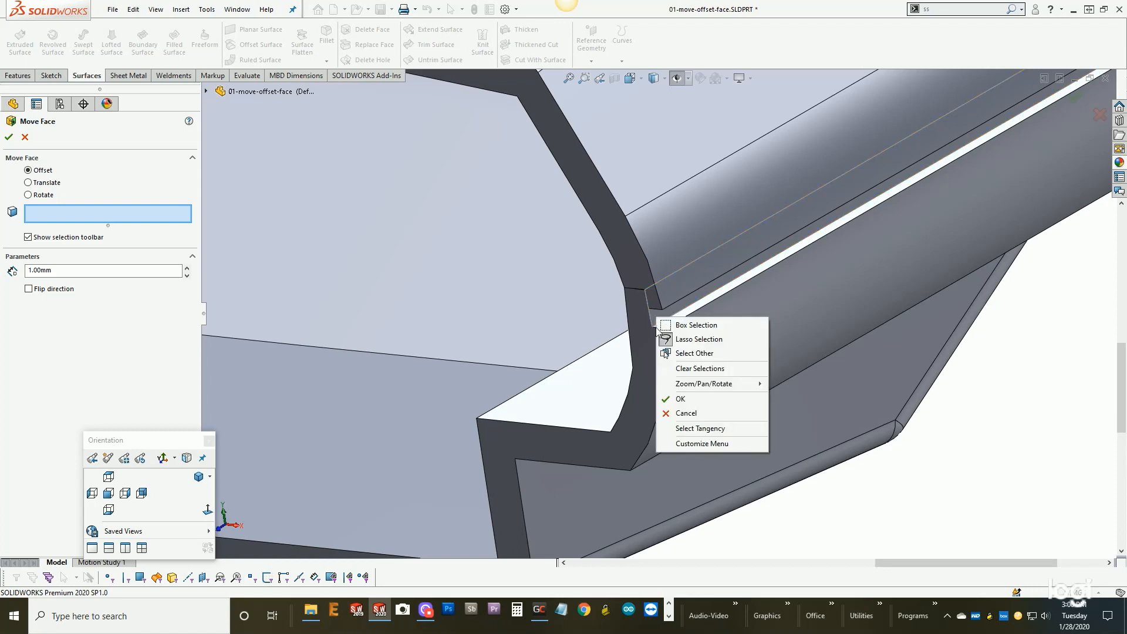
{"action": "left_click", "coordinate": [699, 433]}
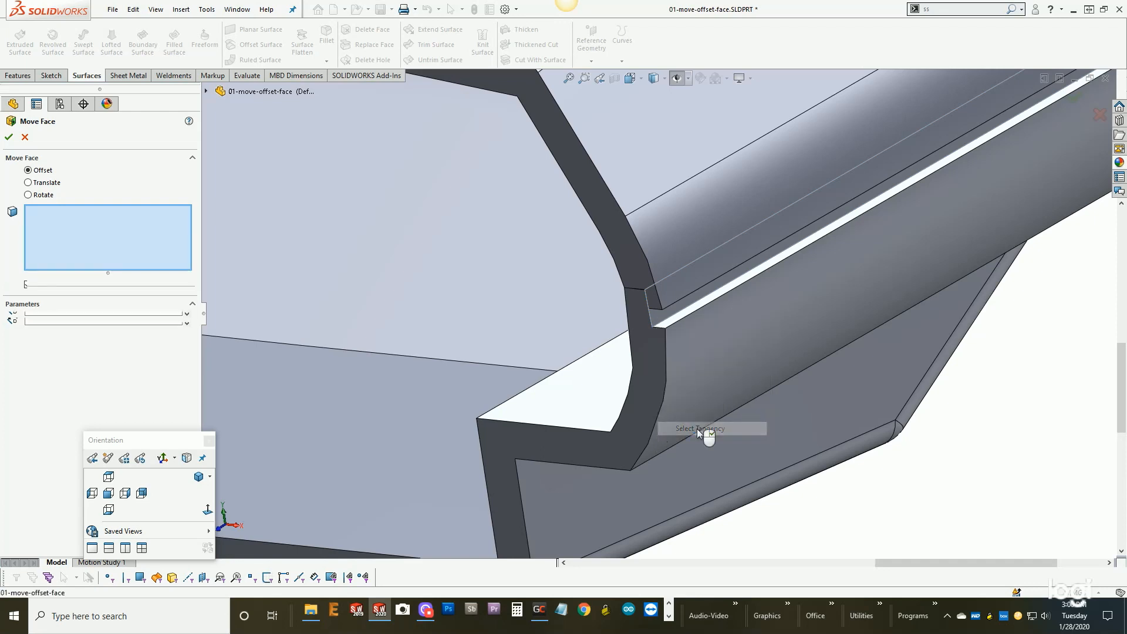
{"action": "scroll", "coordinate": [702, 388], "scroll_direction": "up", "scroll_amount": 5}
{"action": "scroll", "coordinate": [702, 389], "scroll_direction": "up", "scroll_amount": 3}
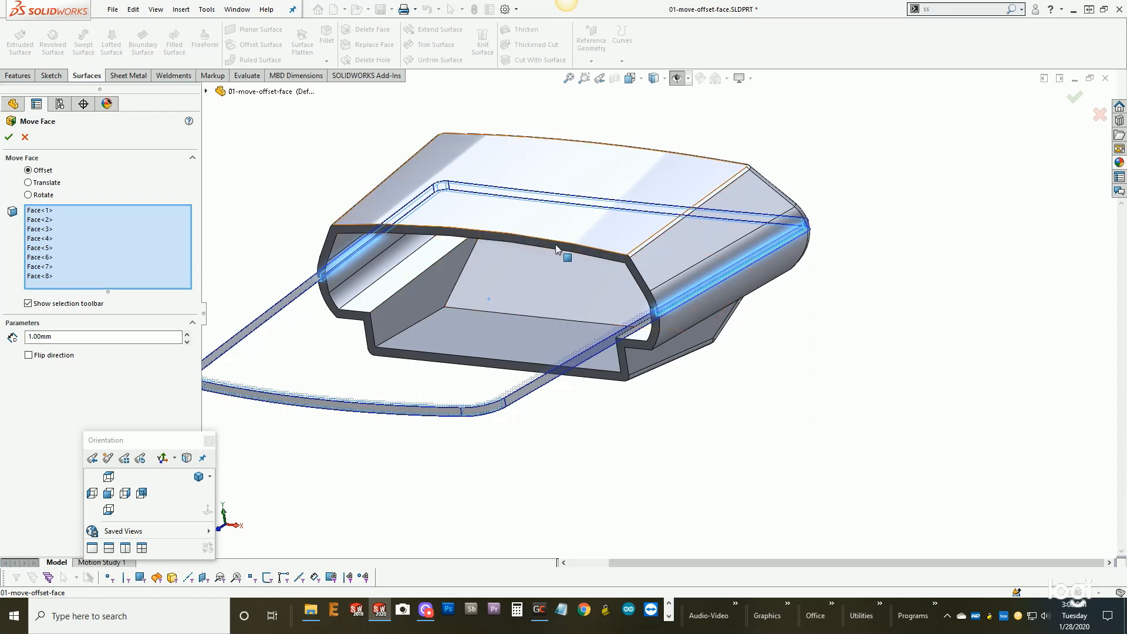
- Offset the selected lip faces by 0.15 mm with the direction flipped and complete the Move Face
{"action": "scroll", "coordinate": [653, 303], "scroll_direction": "down", "scroll_amount": 5}
{"action": "scroll", "coordinate": [653, 304], "scroll_direction": "down", "scroll_amount": 3}
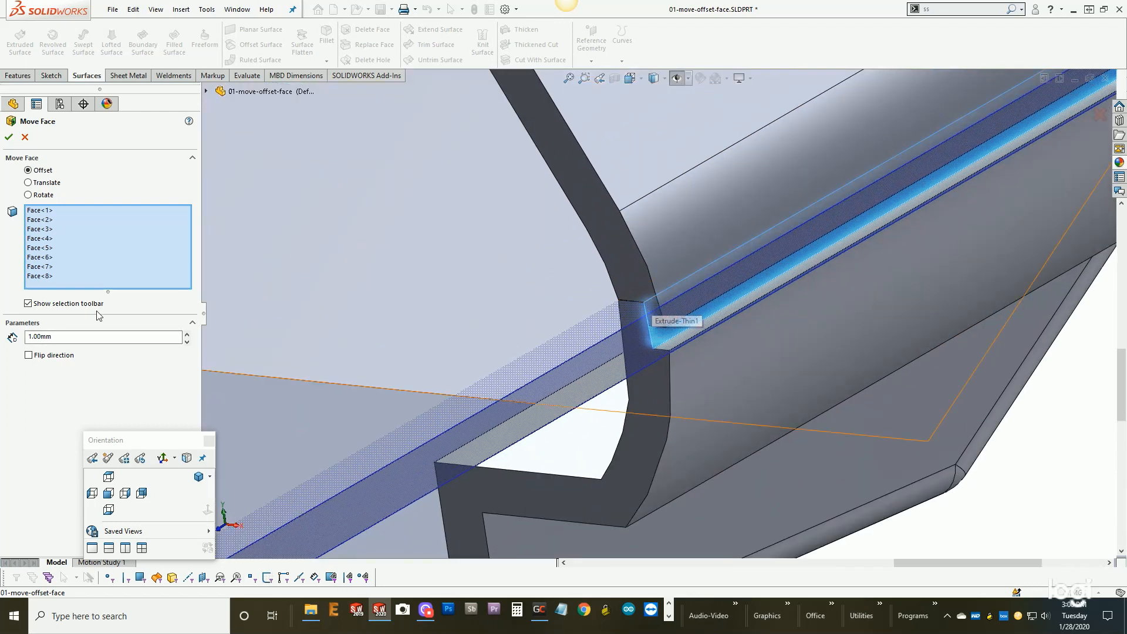
{"action": "type", "text": ".15"}
{"action": "key", "text": "Return"}
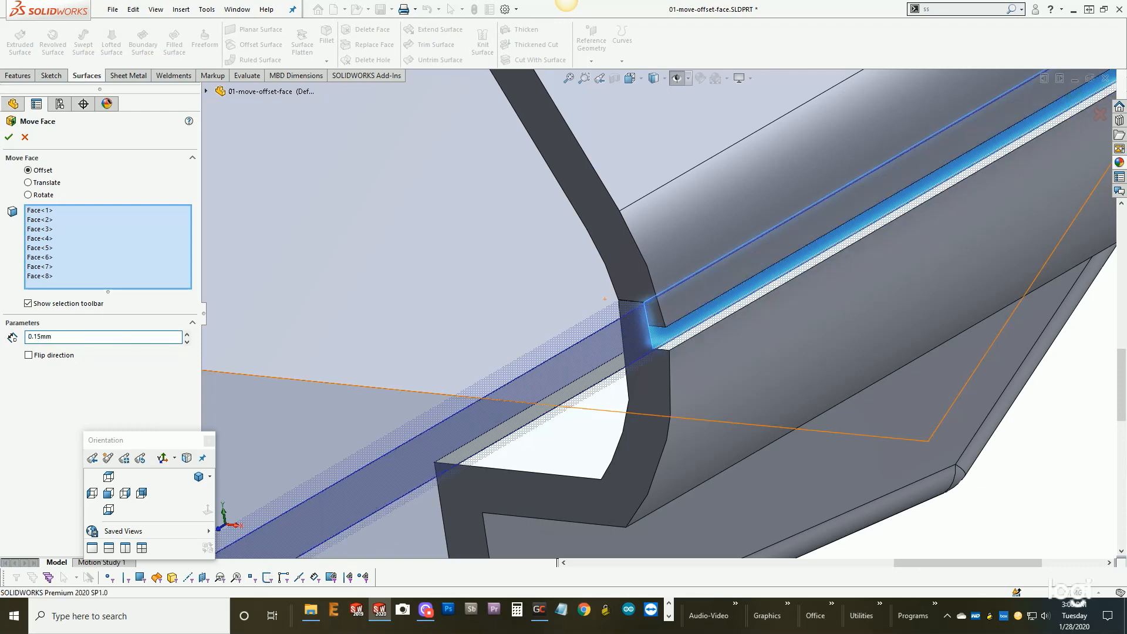
{"action": "left_click", "coordinate": [28, 355]}
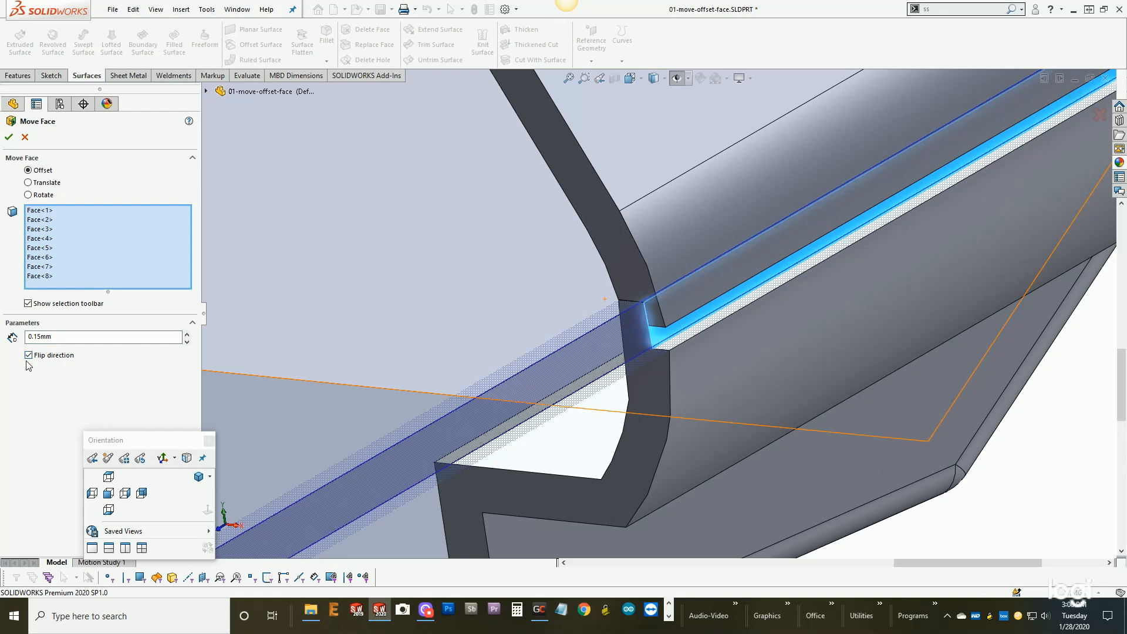
{"action": "left_click", "coordinate": [9, 137]}
- Inspect the clearance at the lip in the section and turn the section view off
{"action": "scroll", "coordinate": [661, 276], "scroll_direction": "down", "scroll_amount": 3}
{"action": "middle_click", "coordinate": [650, 364]}
{"action": "middle_click_drag", "start_coordinate": [650, 364], "coordinate": [700, 334]}
{"action": "scroll", "coordinate": [674, 341], "scroll_direction": "up", "scroll_amount": 8}
{"action": "left_click", "coordinate": [614, 78]}
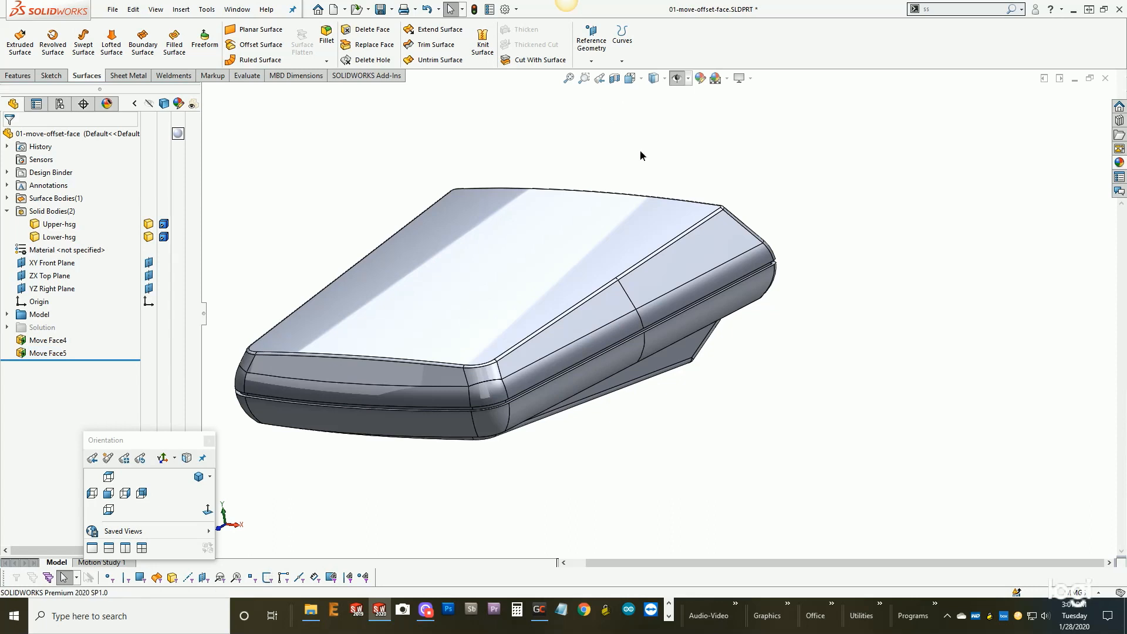
- Copy the upper housing's top face as a surface using Offset Surface with a distance of 0 mm
{"action": "middle_click_drag", "start_coordinate": [652, 158], "coordinate": [658, 177]}
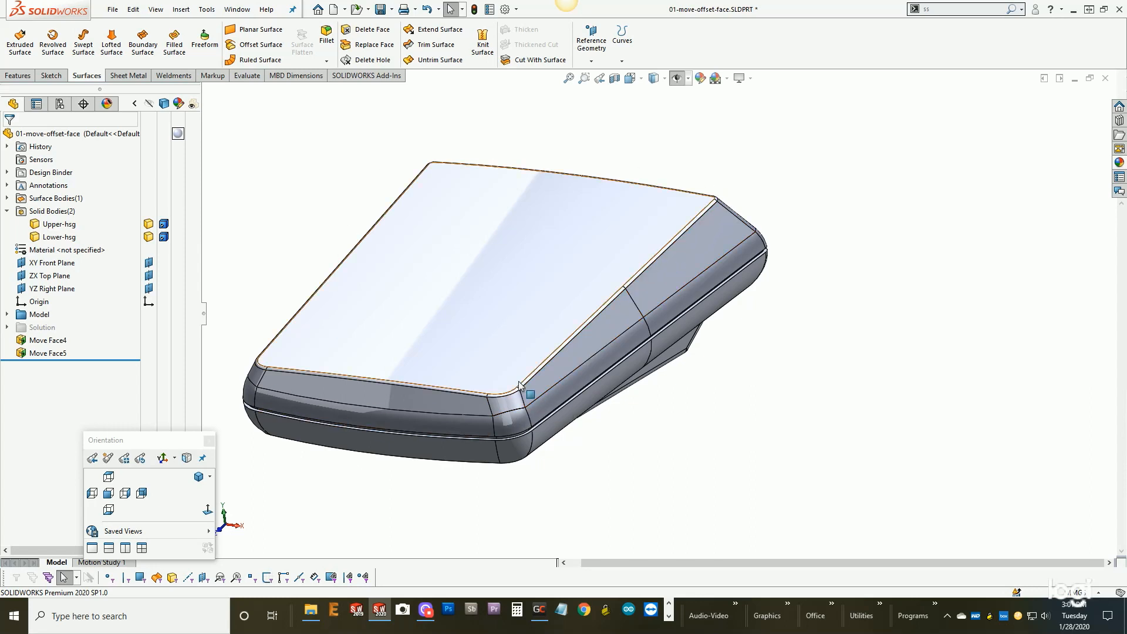
{"action": "middle_click_drag", "start_coordinate": [431, 370], "coordinate": [528, 362]}
{"action": "scroll", "coordinate": [545, 365], "scroll_direction": "down", "scroll_amount": 1}
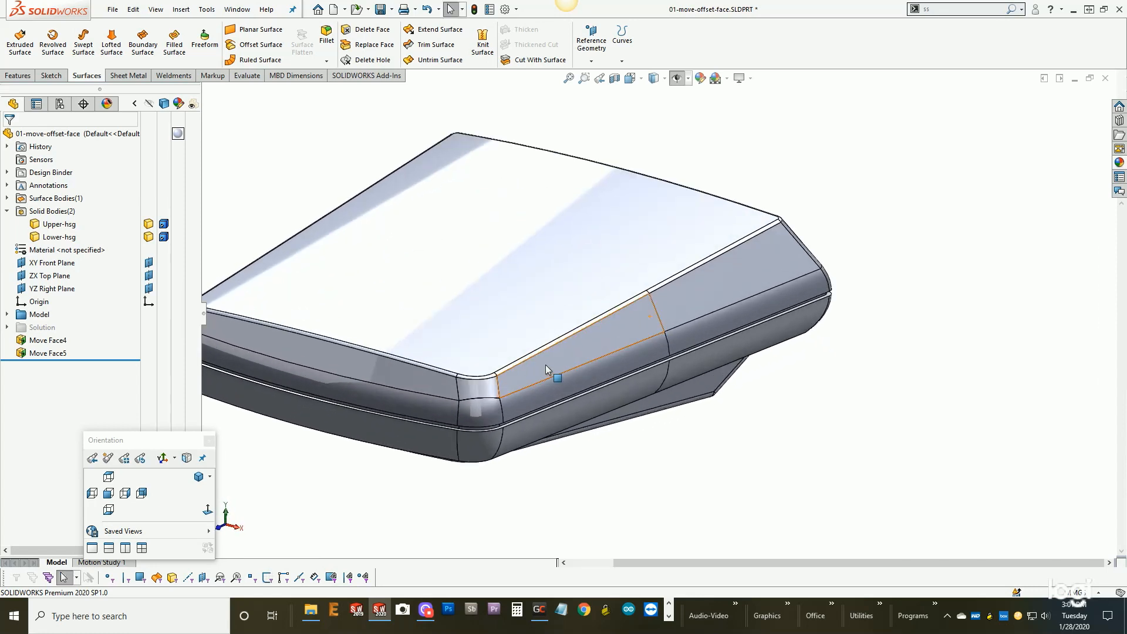
{"action": "scroll", "coordinate": [544, 364], "scroll_direction": "up", "scroll_amount": 1}
{"action": "scroll", "coordinate": [572, 347], "scroll_direction": "down", "scroll_amount": 1}
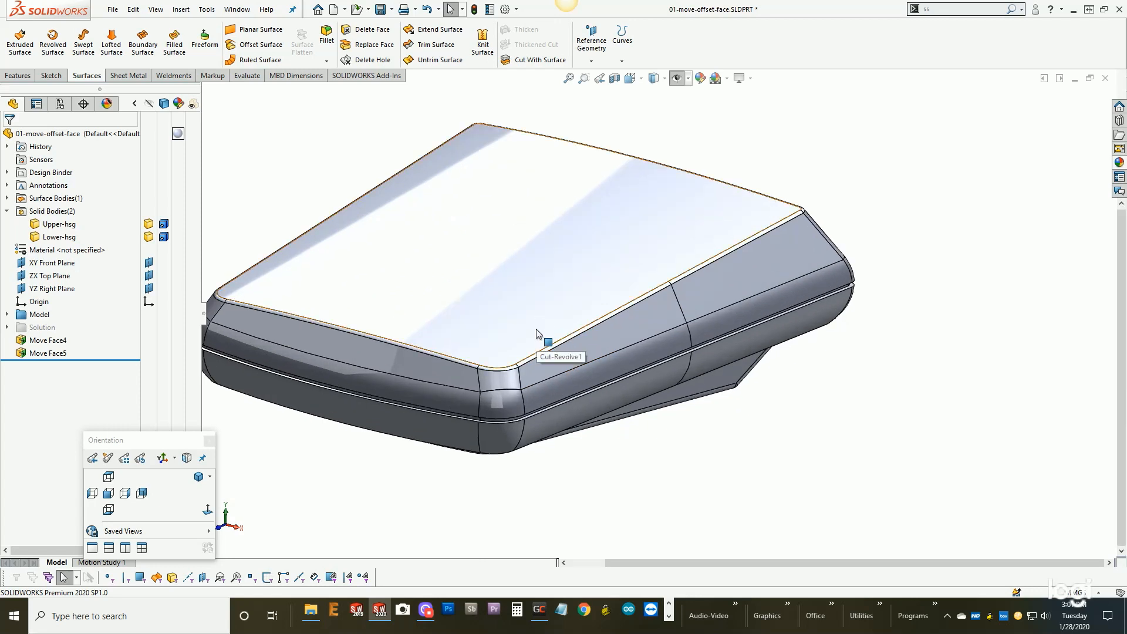
{"action": "left_click", "coordinate": [511, 332]}
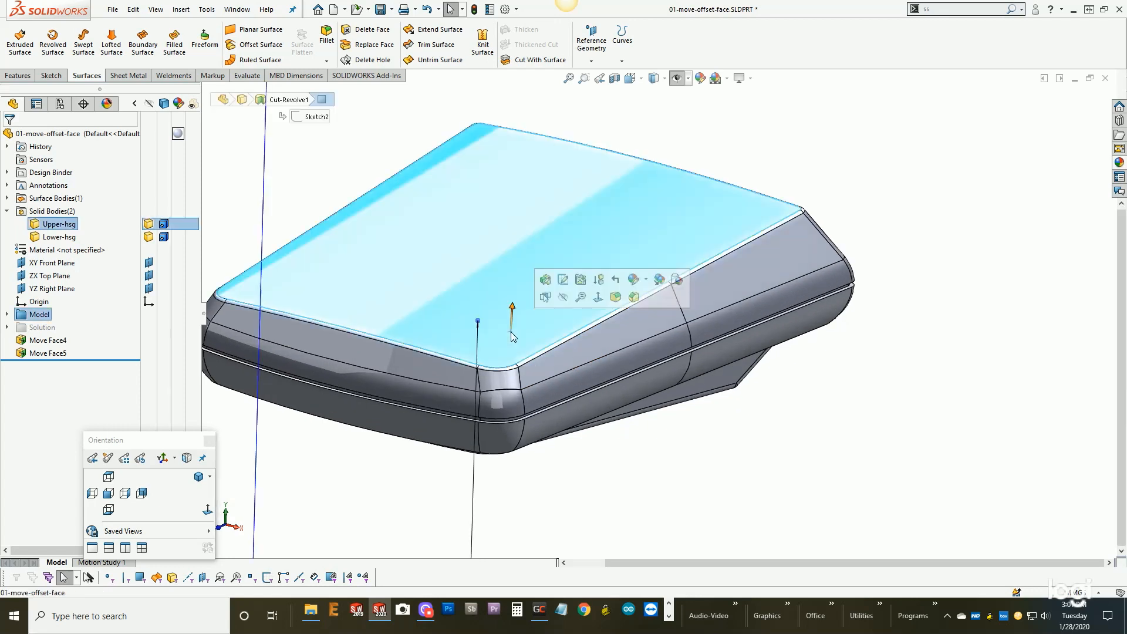
{"action": "key", "text": "s"}
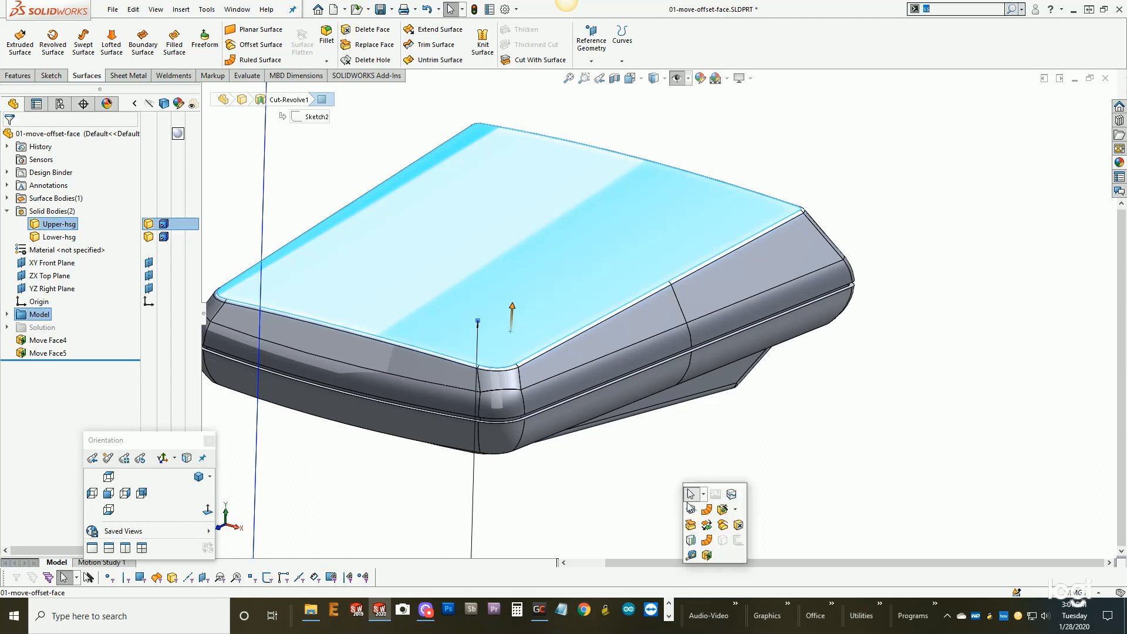
{"action": "left_click", "coordinate": [722, 530]}
{"action": "left_click_drag", "start_coordinate": [68, 200], "coordinate": [25, 200]}
{"action": "type", "text": "0.00mm"}
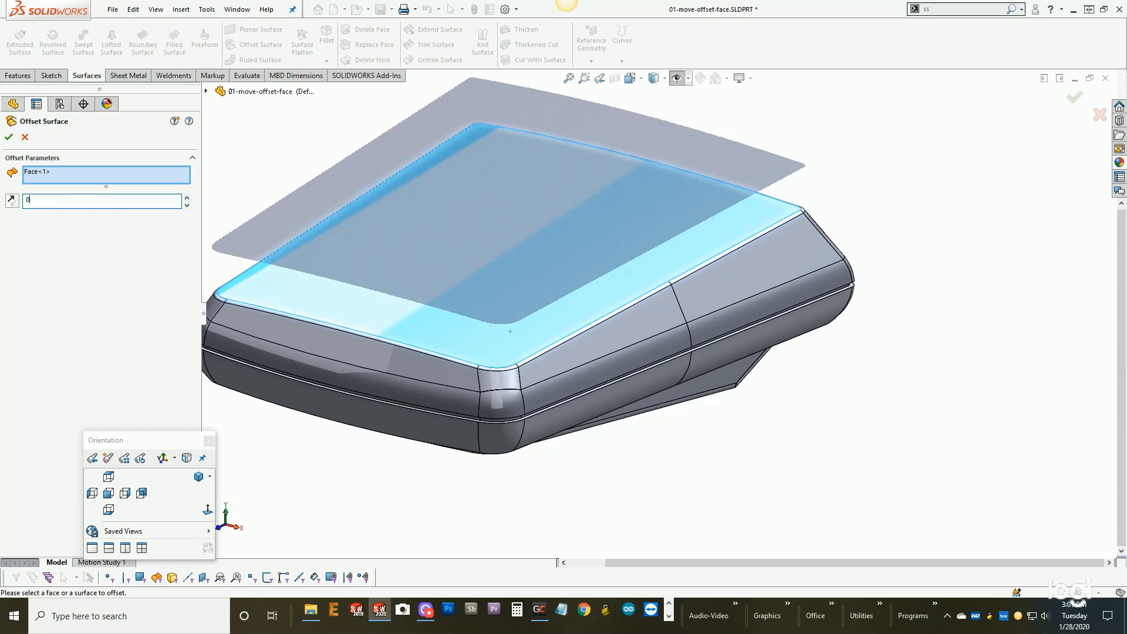
{"action": "left_click", "coordinate": [8, 136]}
- Hide the upper housing and move the copied surface body -3.5 mm along Y with Move/Copy Body, without making a copy
{"action": "left_click", "coordinate": [818, 258]}
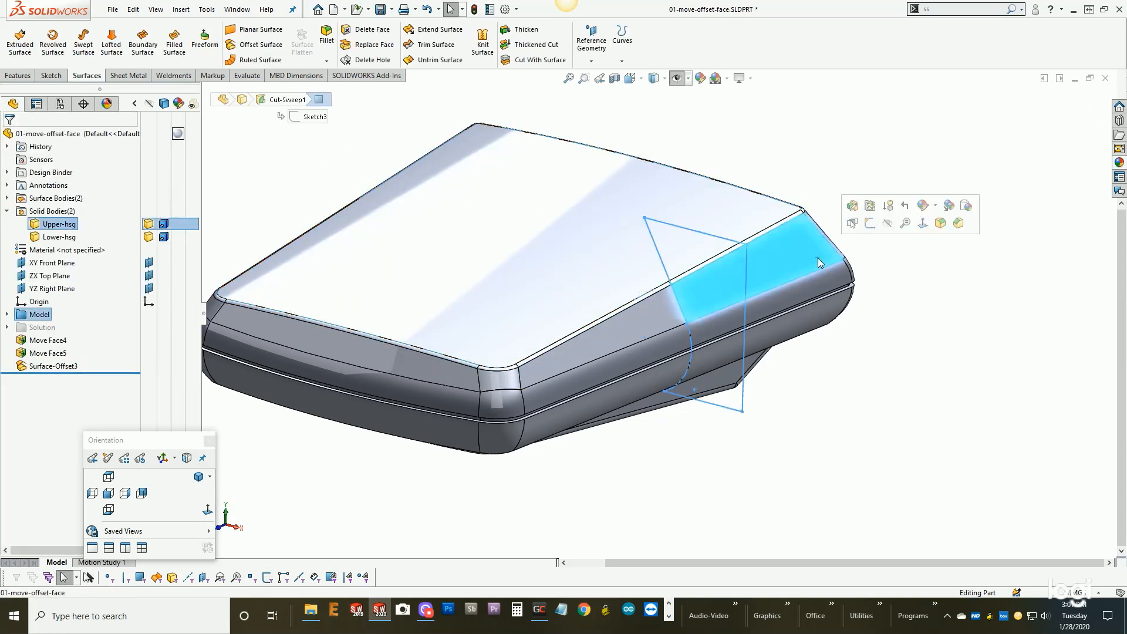
{"action": "left_click", "coordinate": [889, 223]}
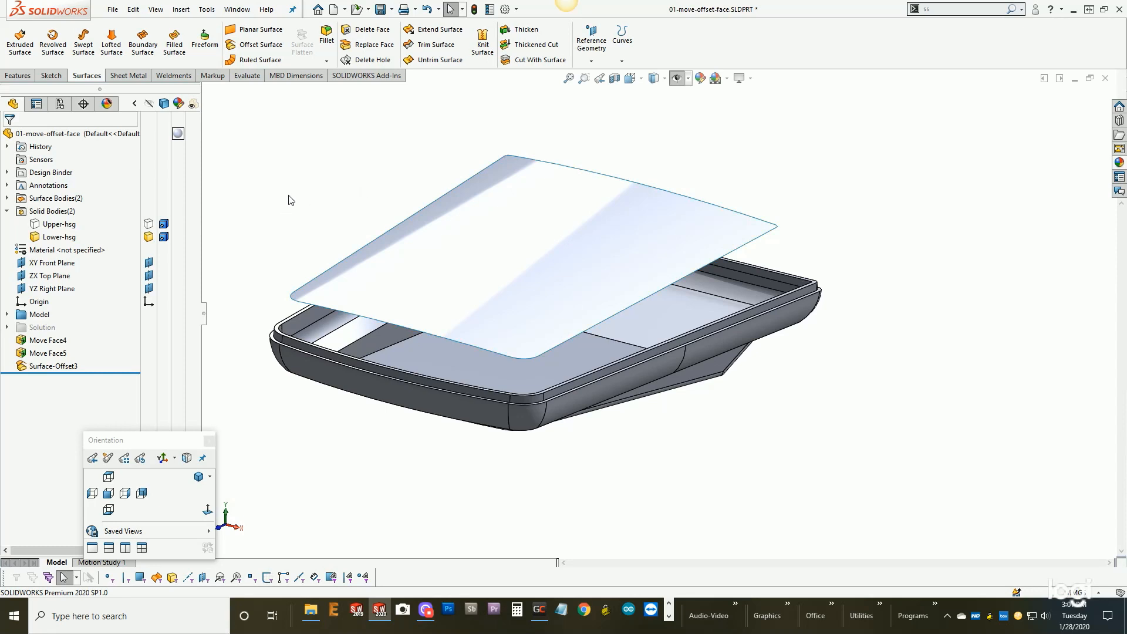
{"action": "key", "text": "s"}
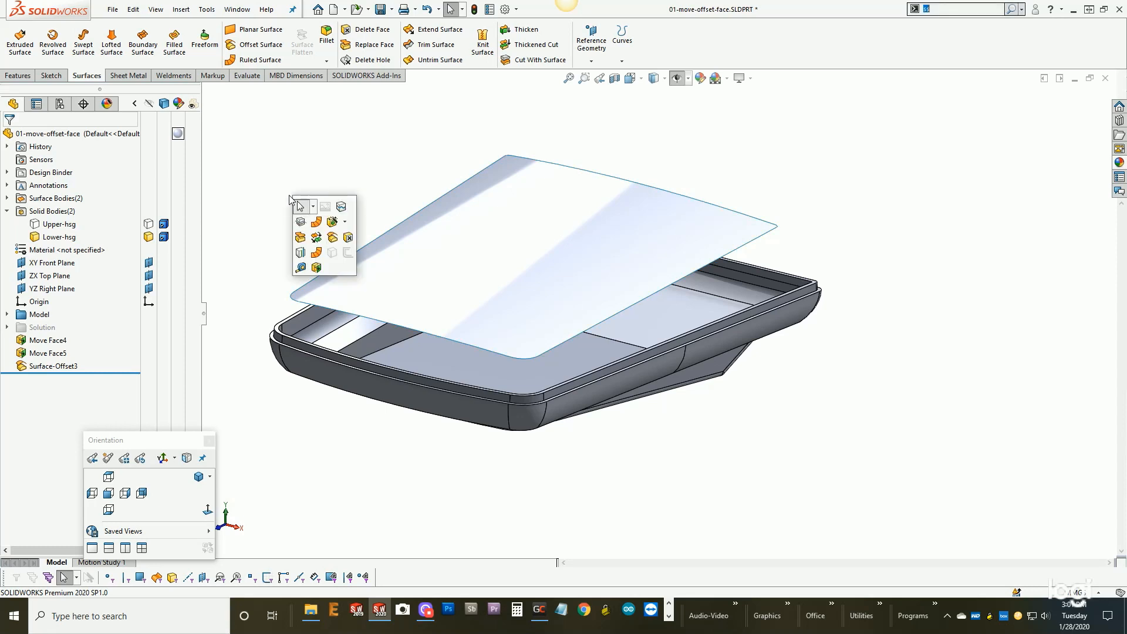
{"action": "left_click", "coordinate": [317, 238]}
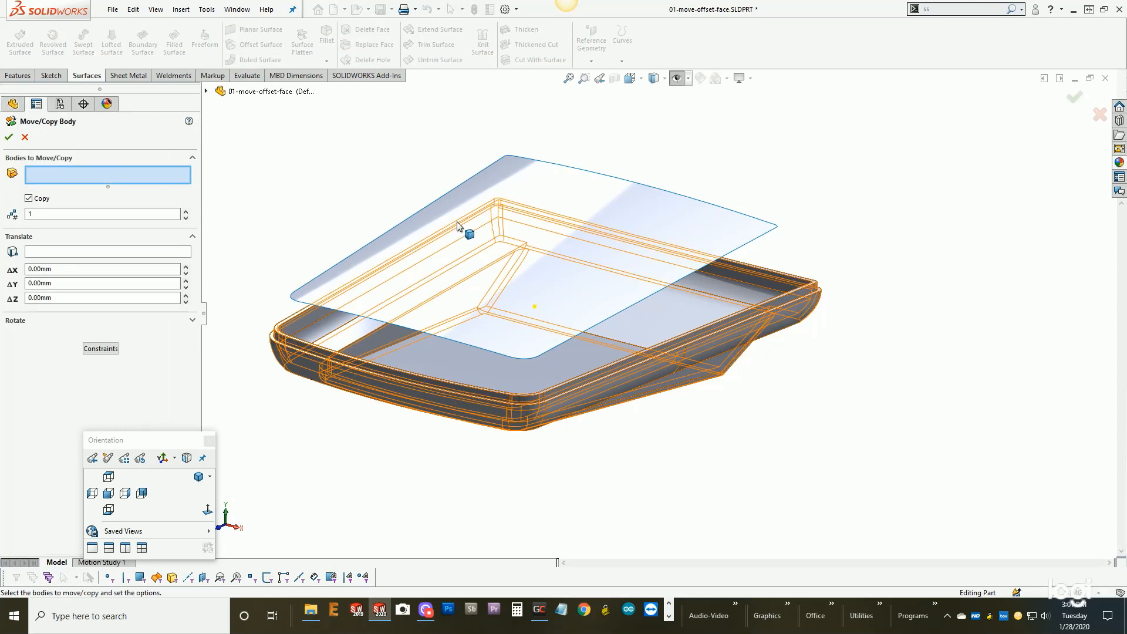
{"action": "left_click", "coordinate": [519, 165]}
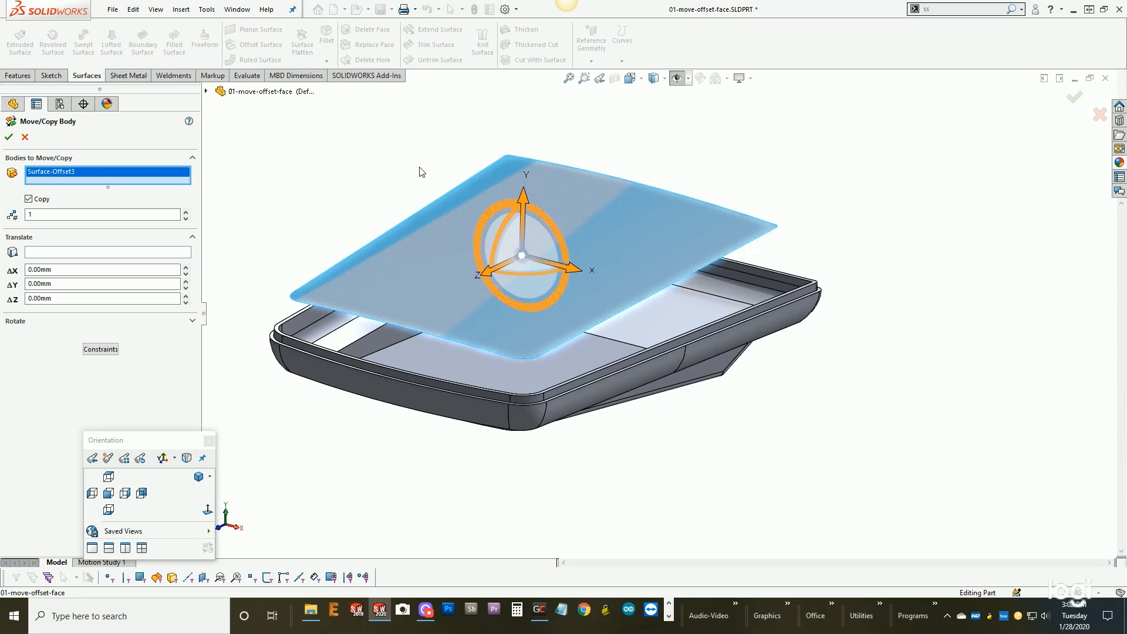
{"action": "left_click_drag", "start_coordinate": [522, 197], "coordinate": [528, 215]}
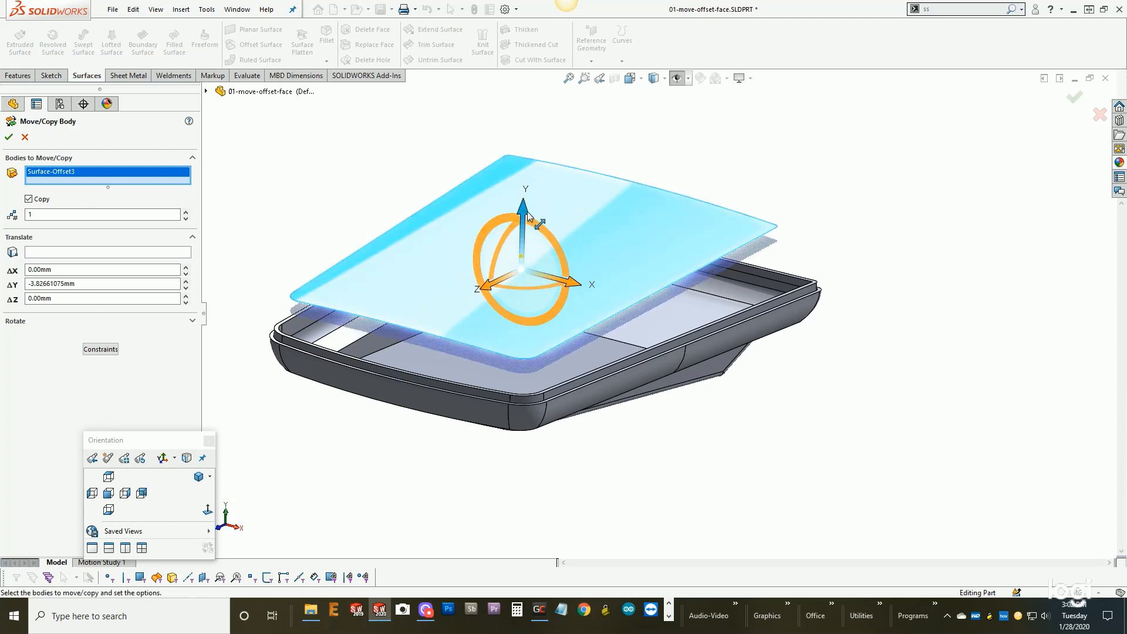
{"action": "left_click", "coordinate": [28, 198]}
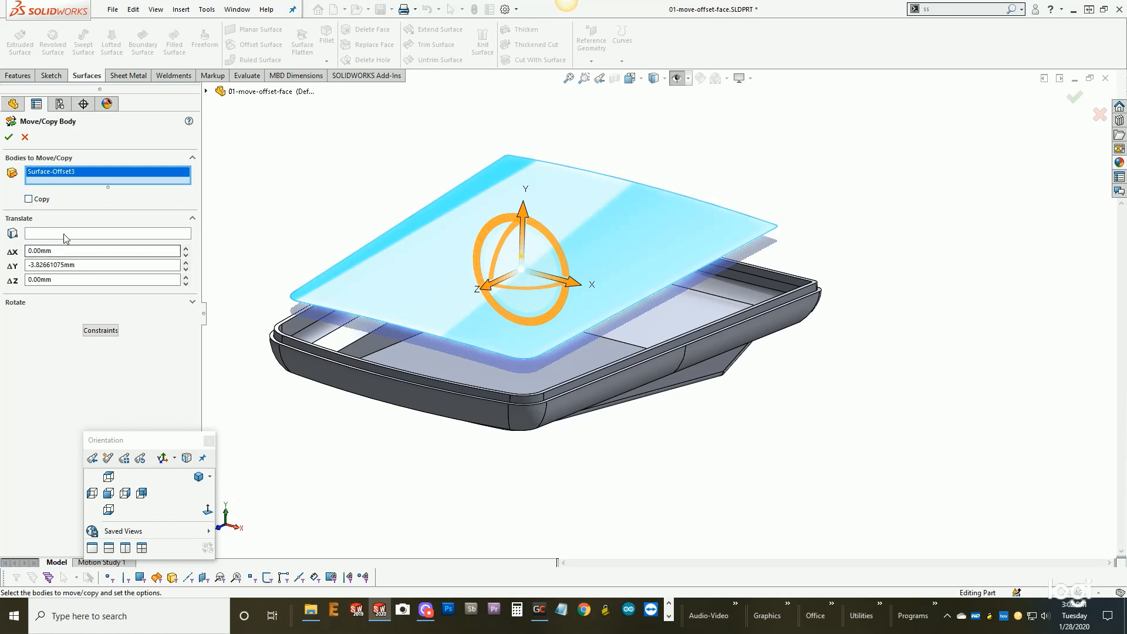
{"action": "left_click_drag", "start_coordinate": [33, 265], "coordinate": [75, 265]}
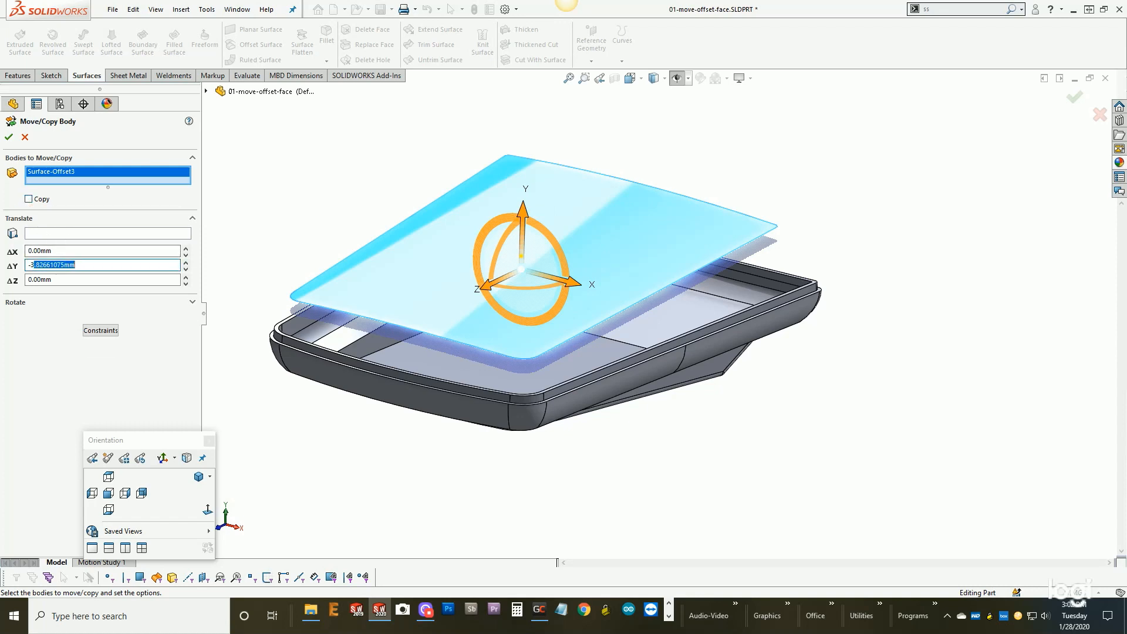
{"action": "type", "text": ".50mm"}
{"action": "key", "text": "Return"}
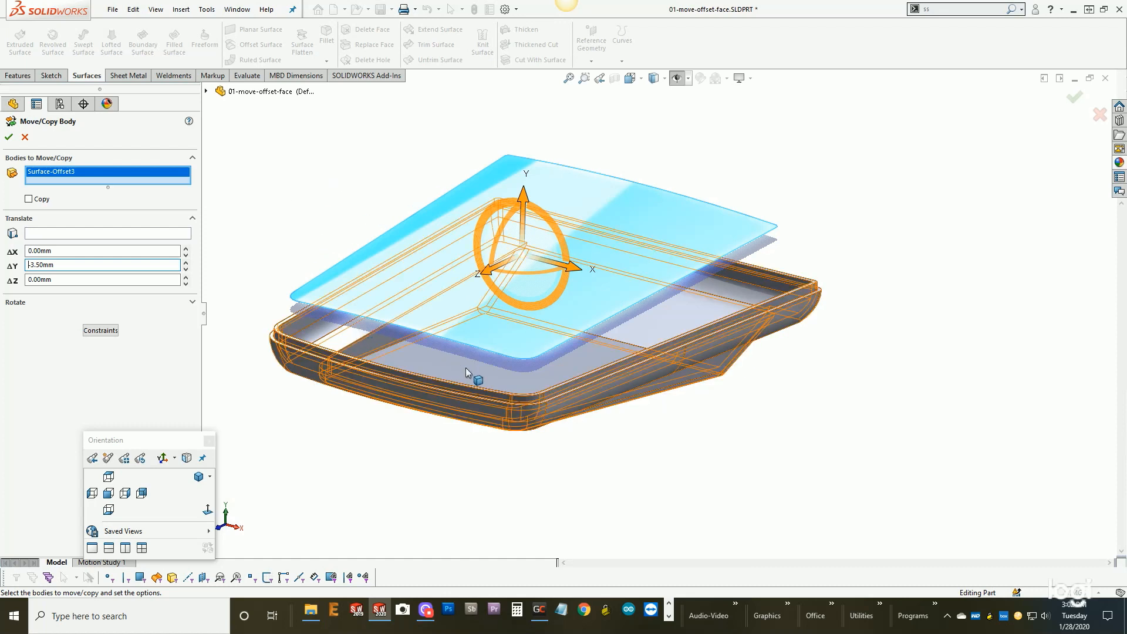
{"action": "left_click", "coordinate": [9, 137]}
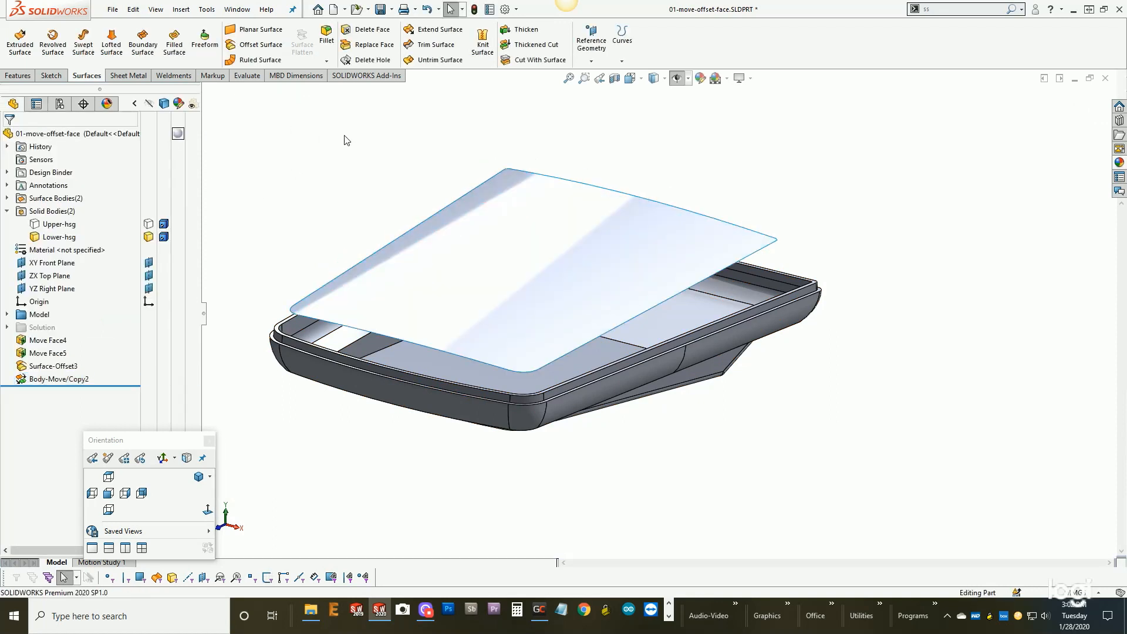
- Untrim the moved surface along all edges at 0%, merging the result with the original
{"action": "mouse_move", "coordinate": [349, 149]}
{"action": "middle_mouse_down"}
{"action": "mouse_move", "coordinate": [351, 121]}
{"action": "mouse_move", "coordinate": [357, 134]}
{"action": "middle_mouse_up"}
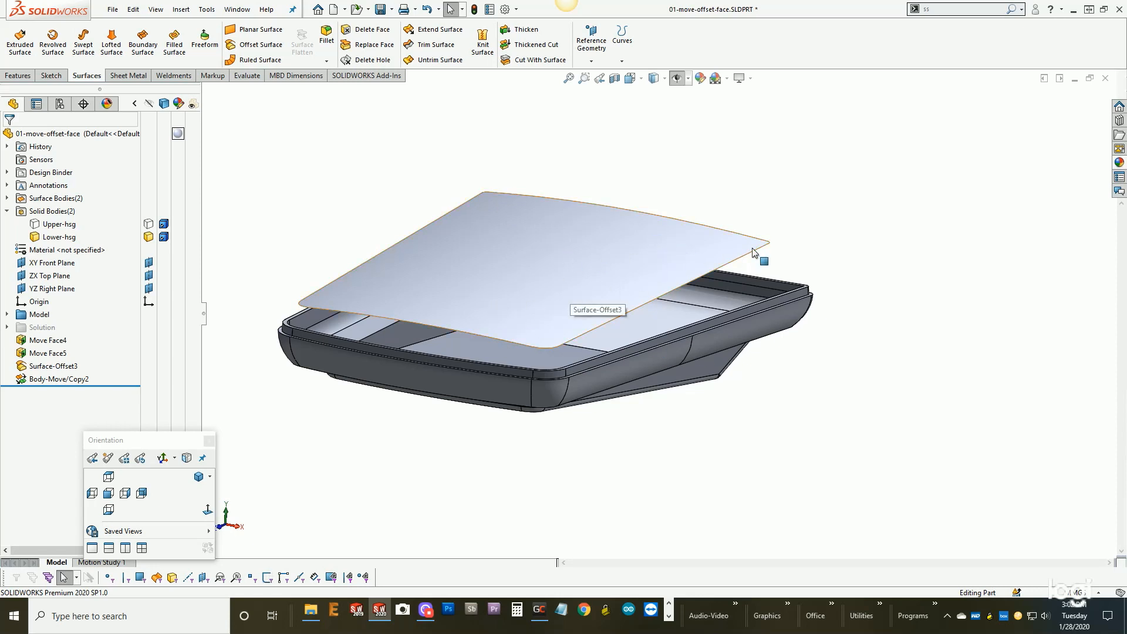
{"action": "left_click", "coordinate": [648, 282]}
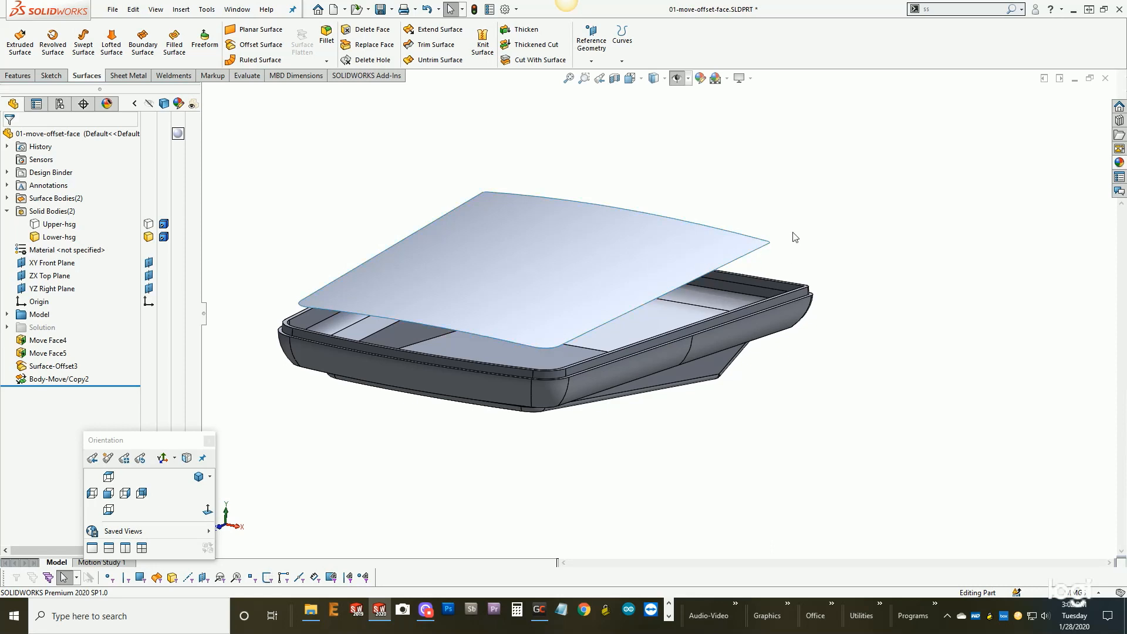
{"action": "middle_click_drag", "start_coordinate": [777, 252], "coordinate": [783, 280]}
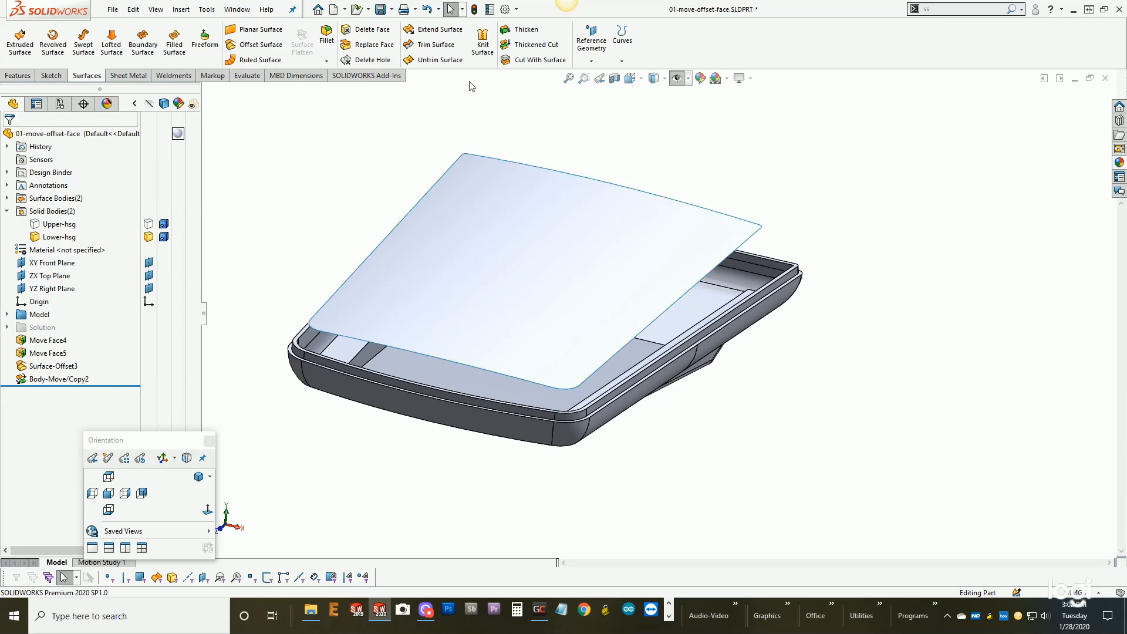
{"action": "left_click", "coordinate": [440, 59]}
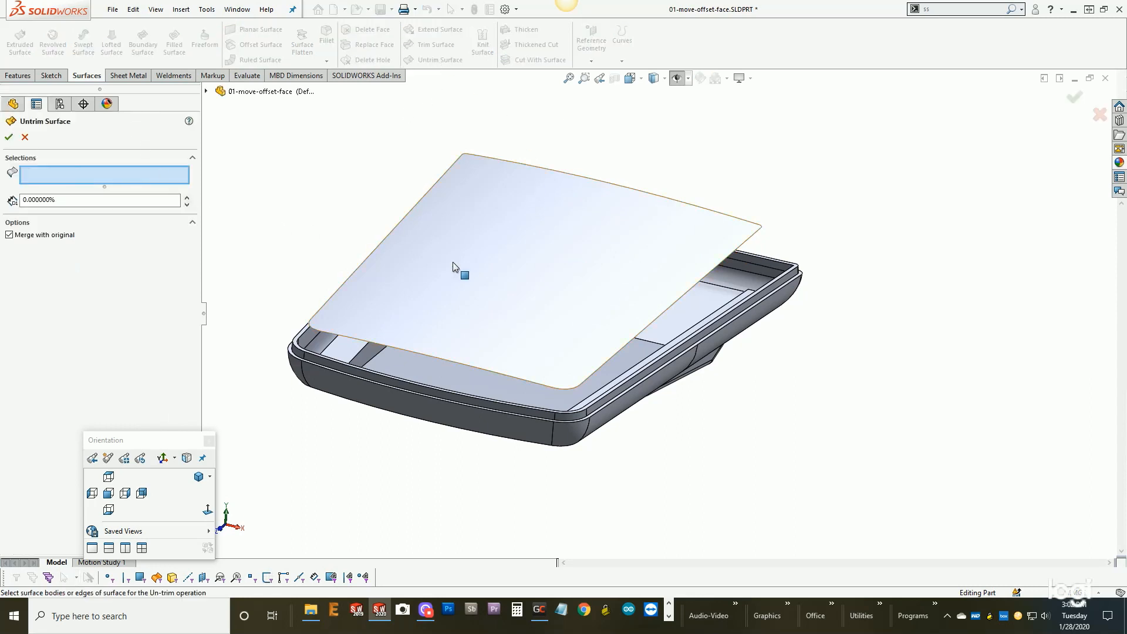
{"action": "left_click", "coordinate": [453, 262]}
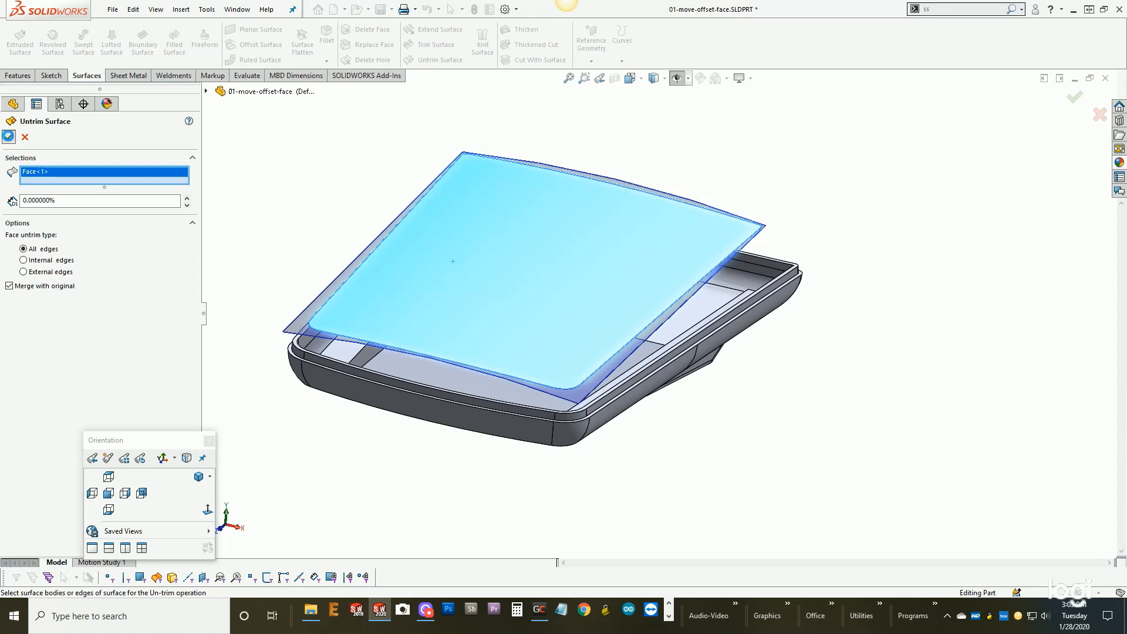
{"action": "left_click", "coordinate": [10, 138]}
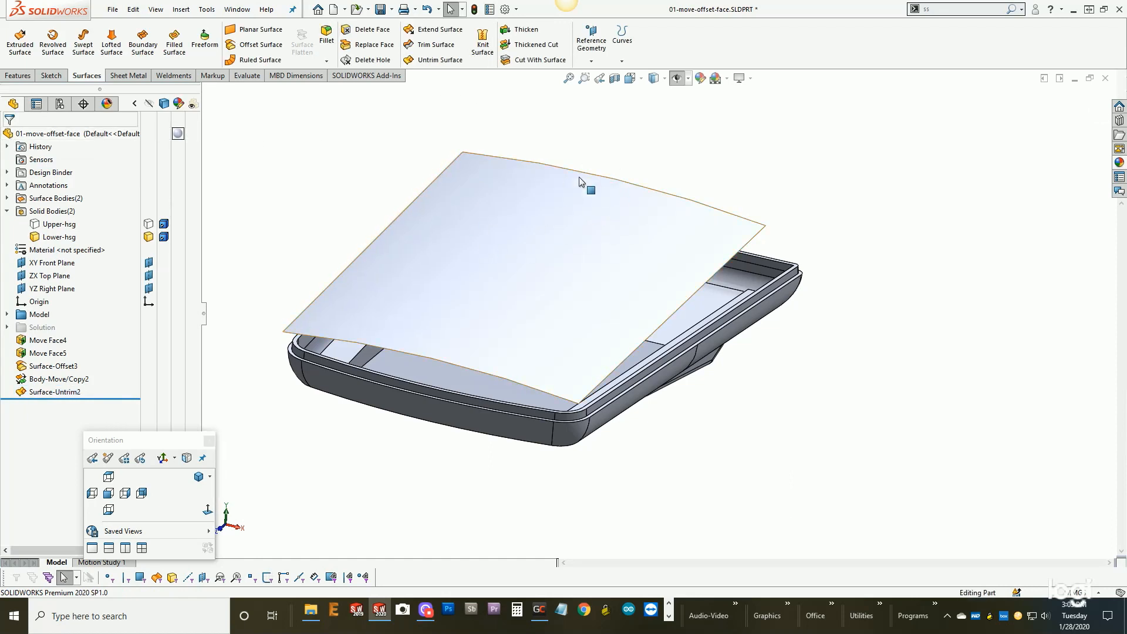
- Extend the untrimmed surface by a distance of 15 mm on all sides, using the same-surface extension type
{"action": "left_click", "coordinate": [439, 29]}
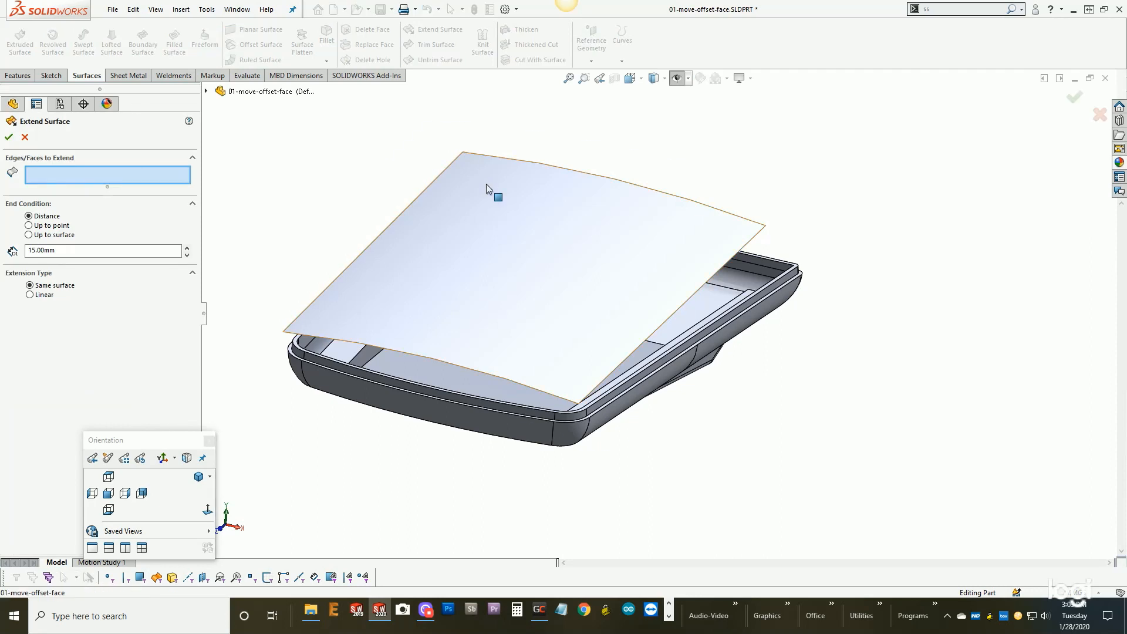
{"action": "left_click", "coordinate": [485, 184]}
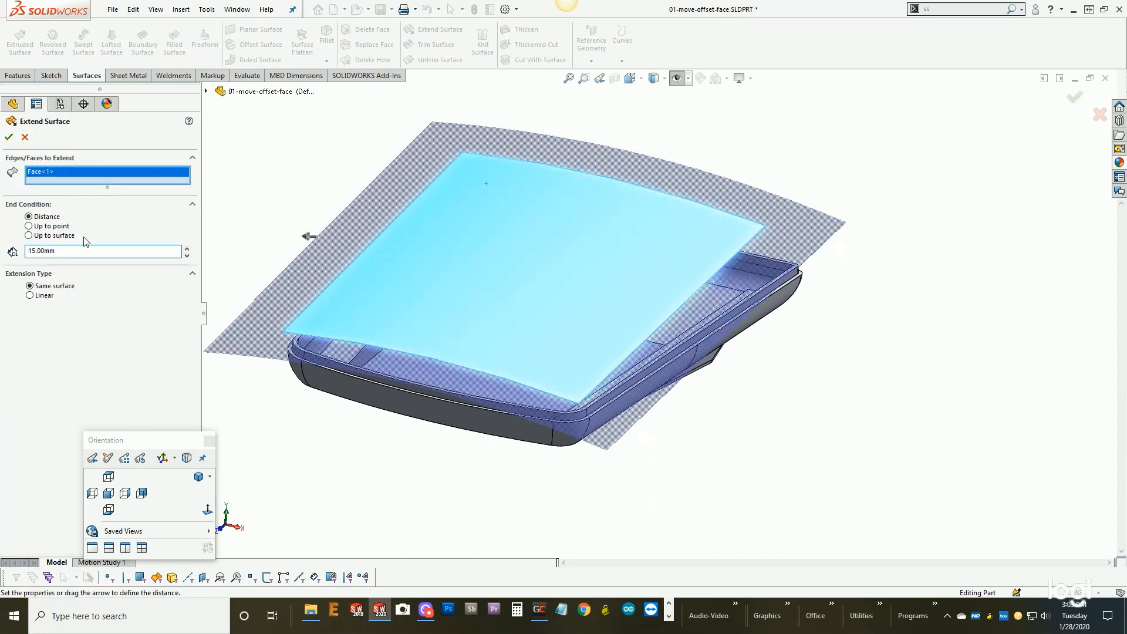
{"action": "left_click", "coordinate": [9, 138]}
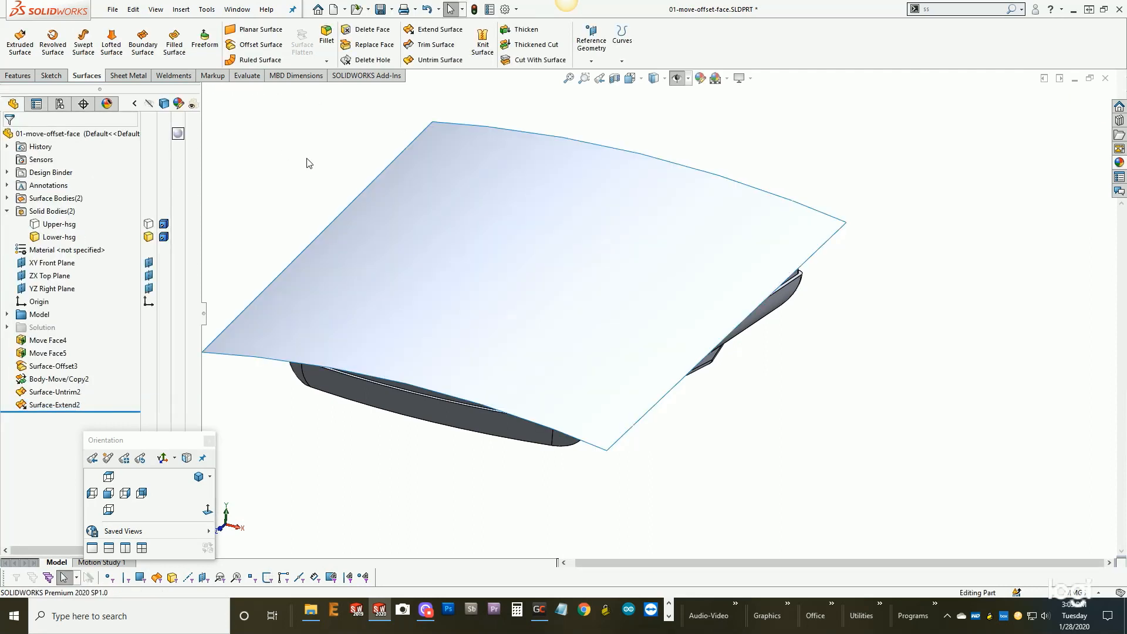
- Show the upper housing again and view from the side how the extended surface cuts through it
{"action": "right_click", "coordinate": [66, 229]}
{"action": "left_click", "coordinate": [71, 197]}
{"action": "left_click", "coordinate": [332, 168]}
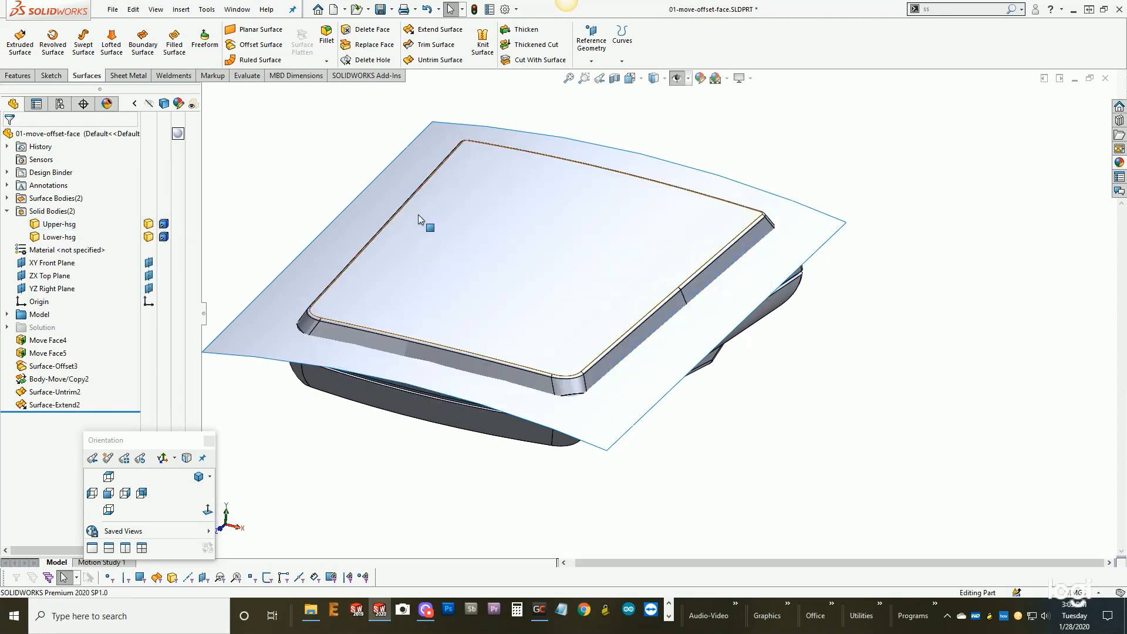
{"action": "middle_click_drag", "start_coordinate": [533, 306], "coordinate": [494, 301]}
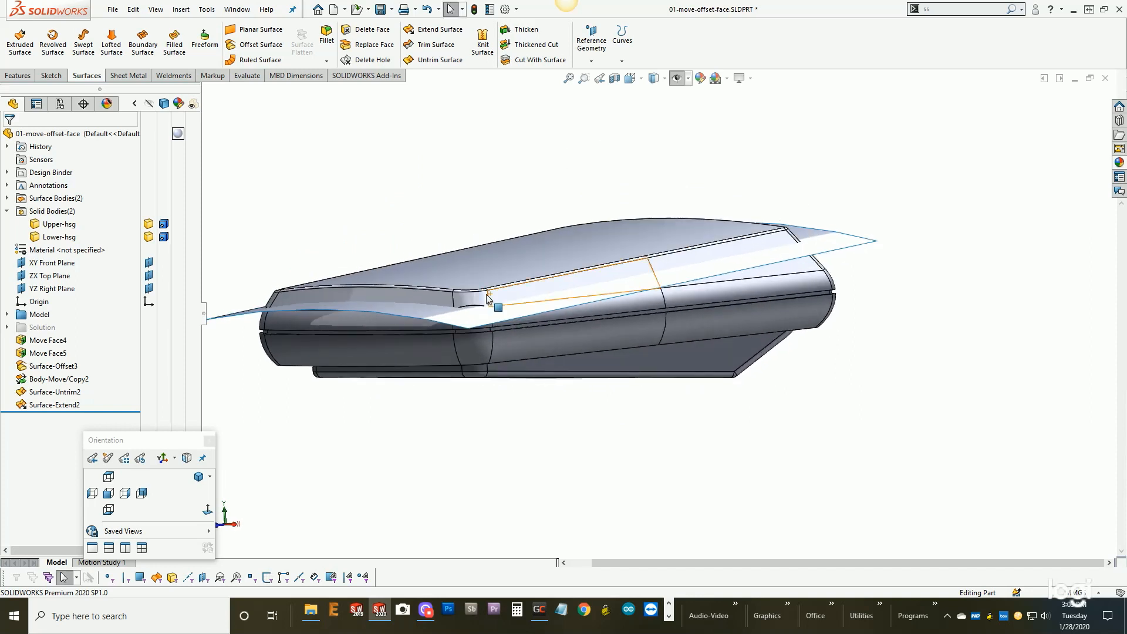
- Edit the body move feature and set the surface's Y translation to -2 mm
{"action": "left_click", "coordinate": [53, 379]}
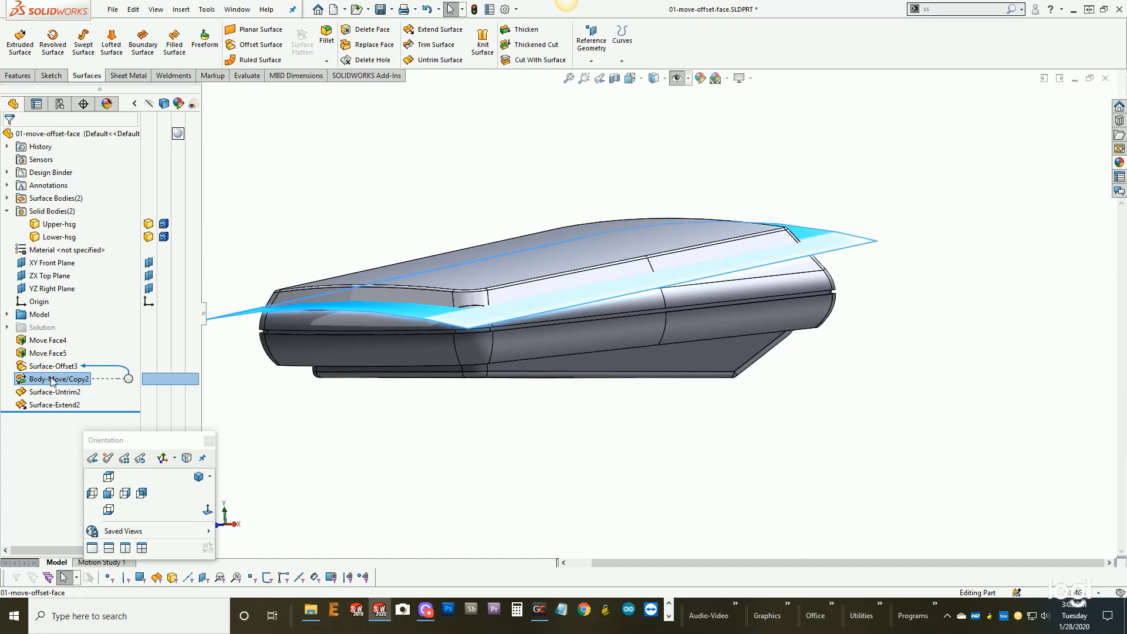
{"action": "right_click", "coordinate": [57, 381]}
{"action": "left_click", "coordinate": [68, 343]}
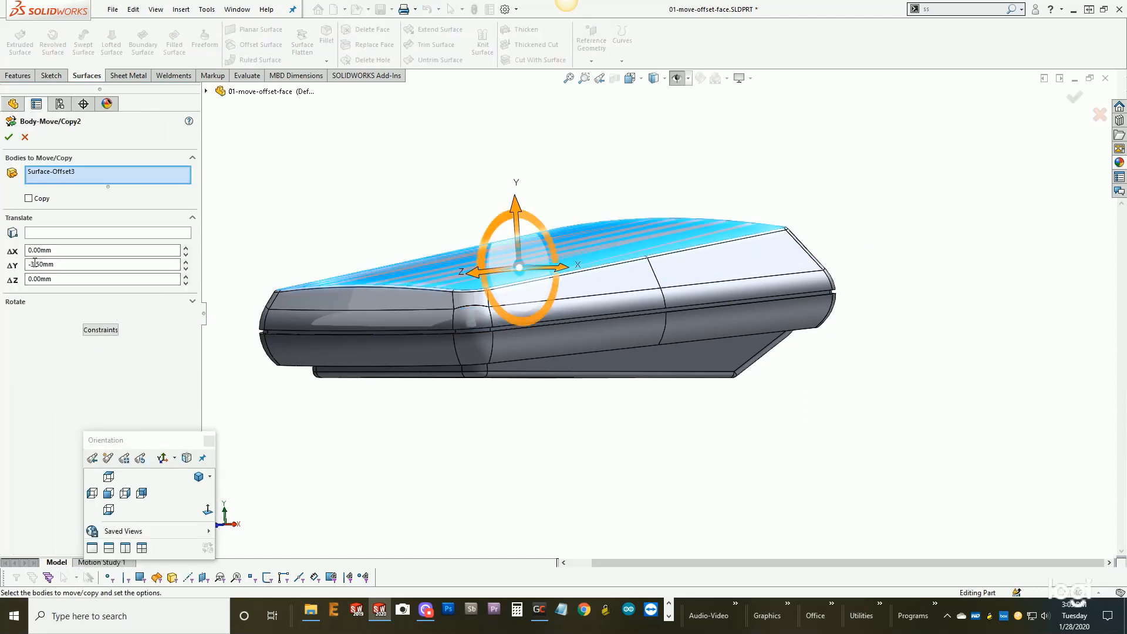
{"action": "double_click", "coordinate": [32, 263]}
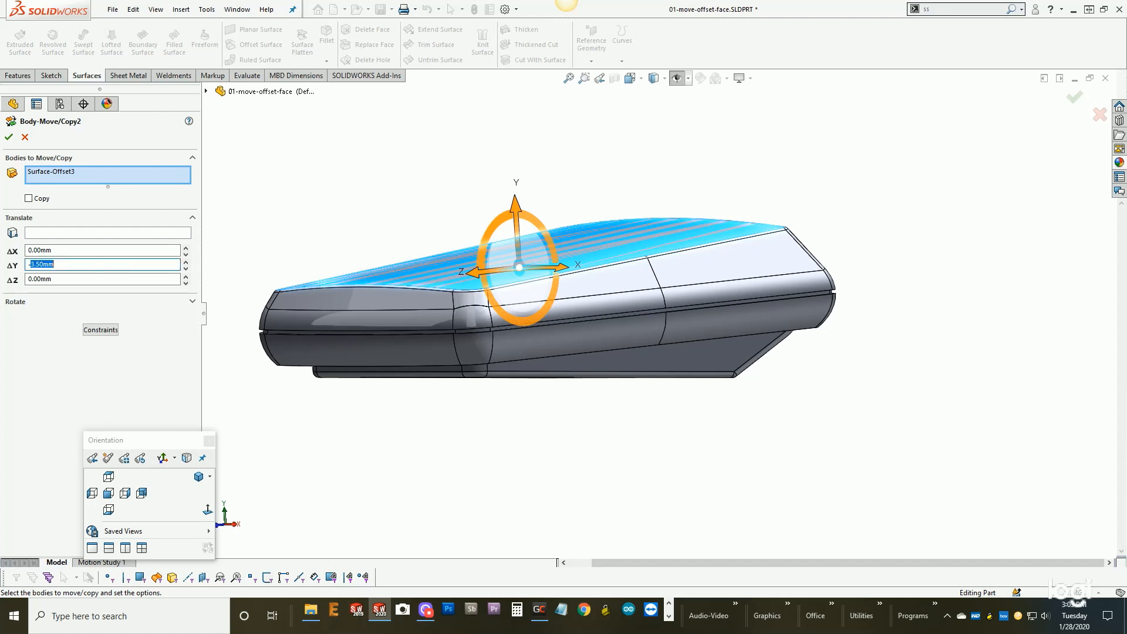
{"action": "type", "text": "-2"}
{"action": "key", "text": "Return"}
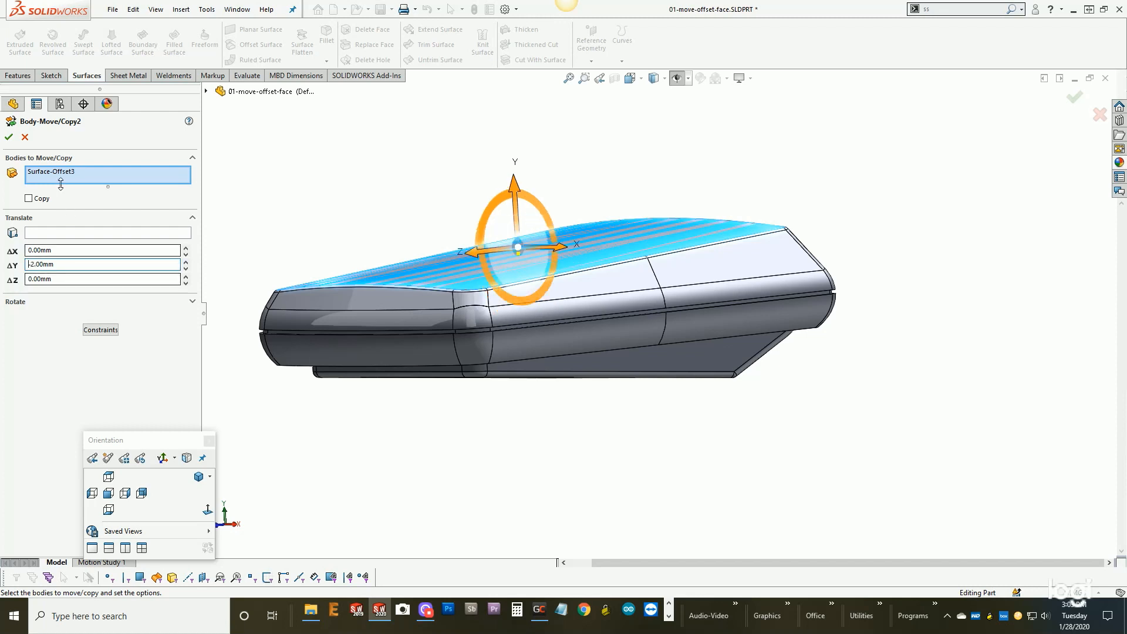
{"action": "left_click", "coordinate": [8, 138]}
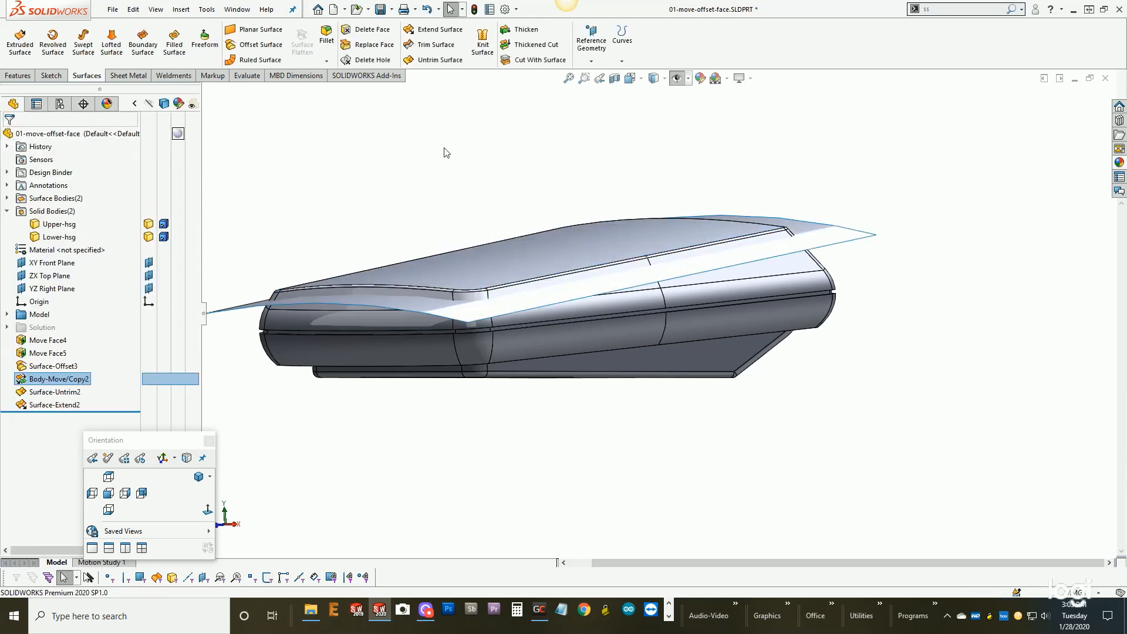
- Create a 3D sketch intersection curve between the extended surface and the upper housing solid body
{"action": "middle_click_drag", "start_coordinate": [607, 209], "coordinate": [618, 259]}
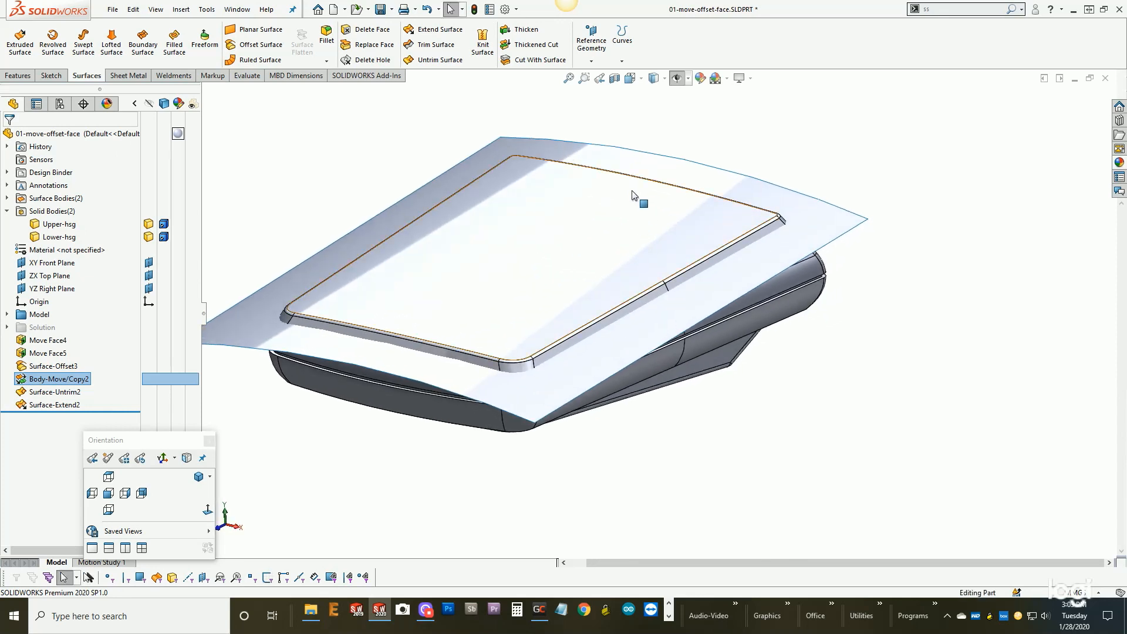
{"action": "key", "text": "s"}
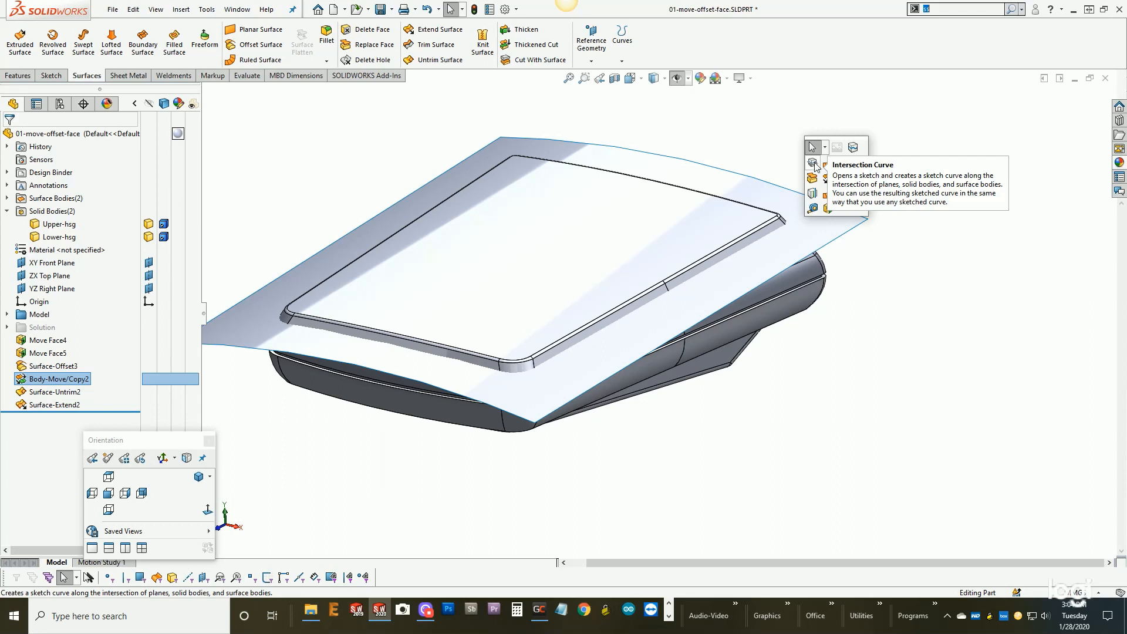
{"action": "left_click", "coordinate": [814, 164]}
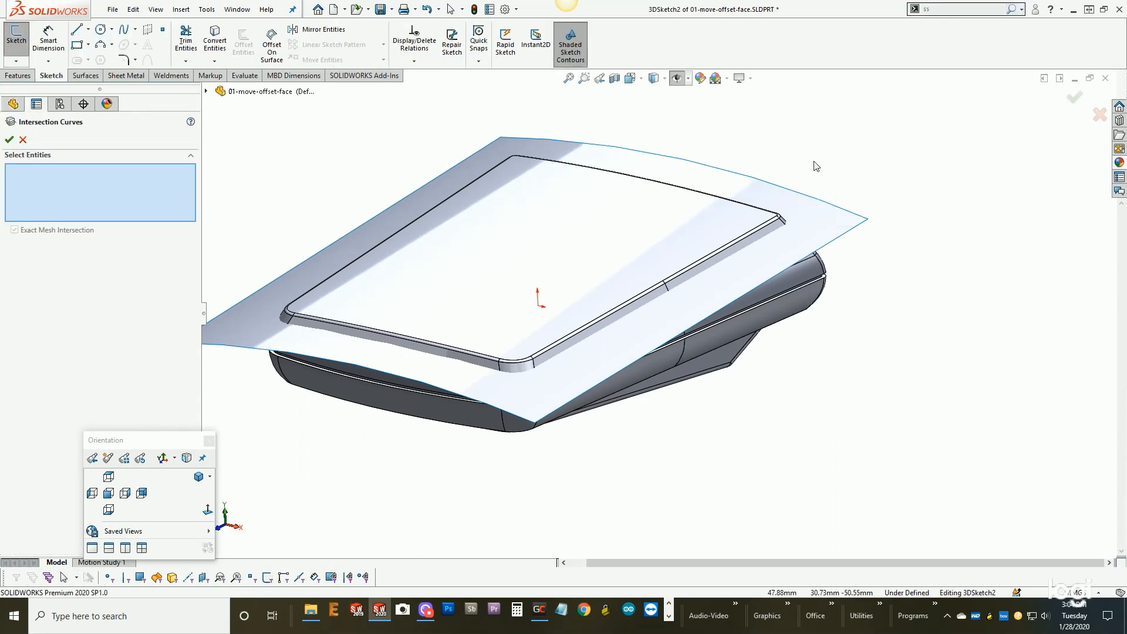
{"action": "left_click", "coordinate": [808, 215]}
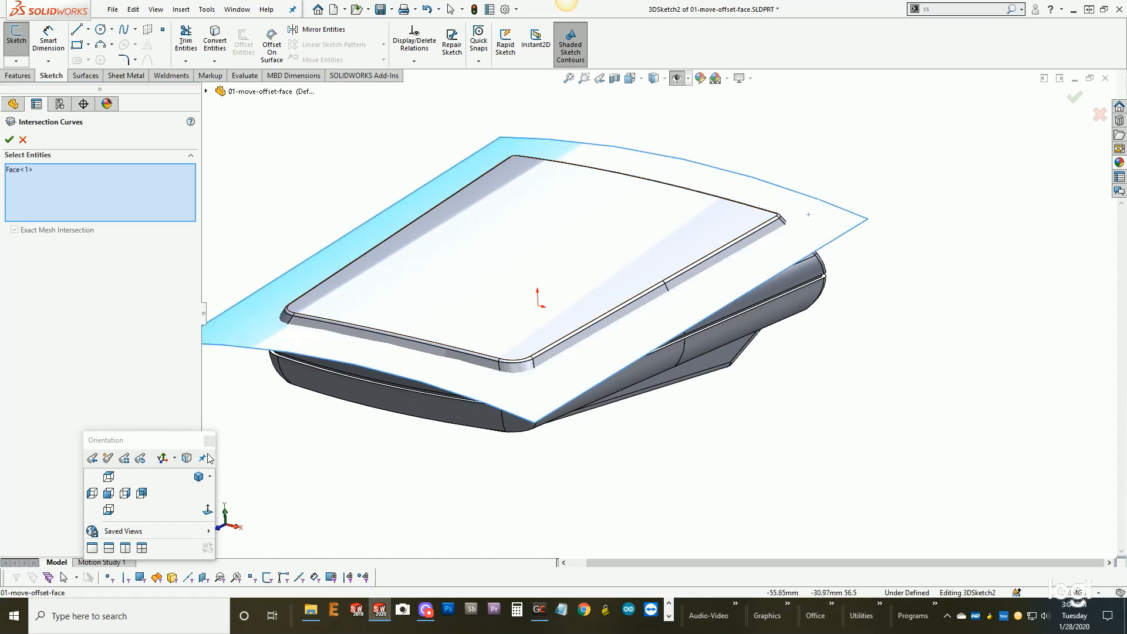
{"action": "key", "text": "space"}
{"action": "left_click", "coordinate": [172, 577]}
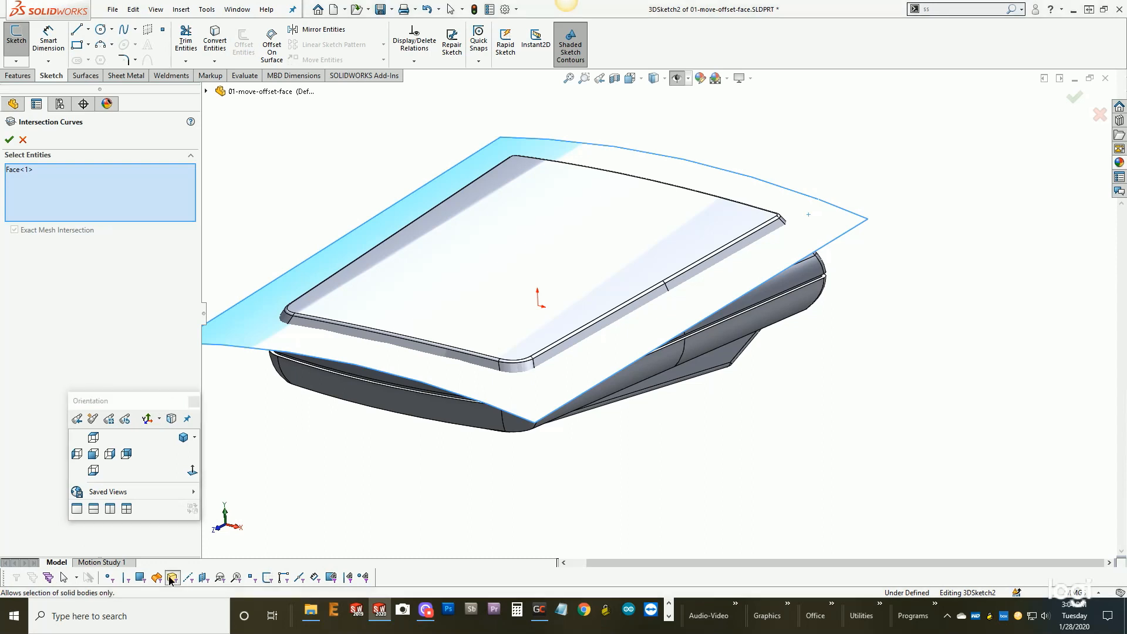
{"action": "left_click", "coordinate": [362, 335]}
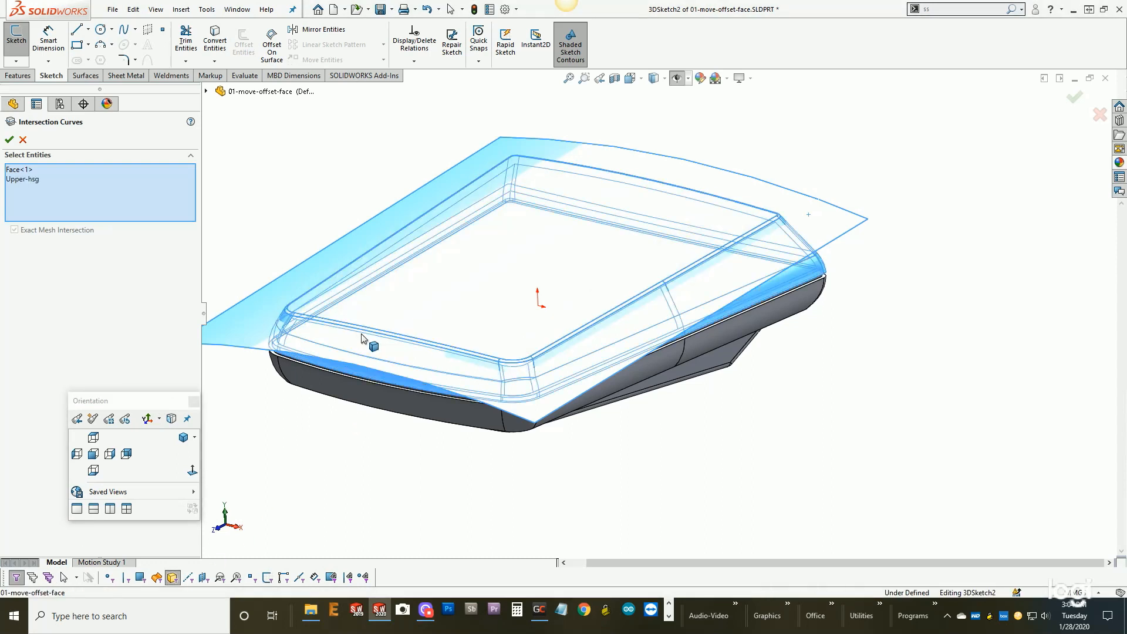
{"action": "left_click", "coordinate": [9, 139]}
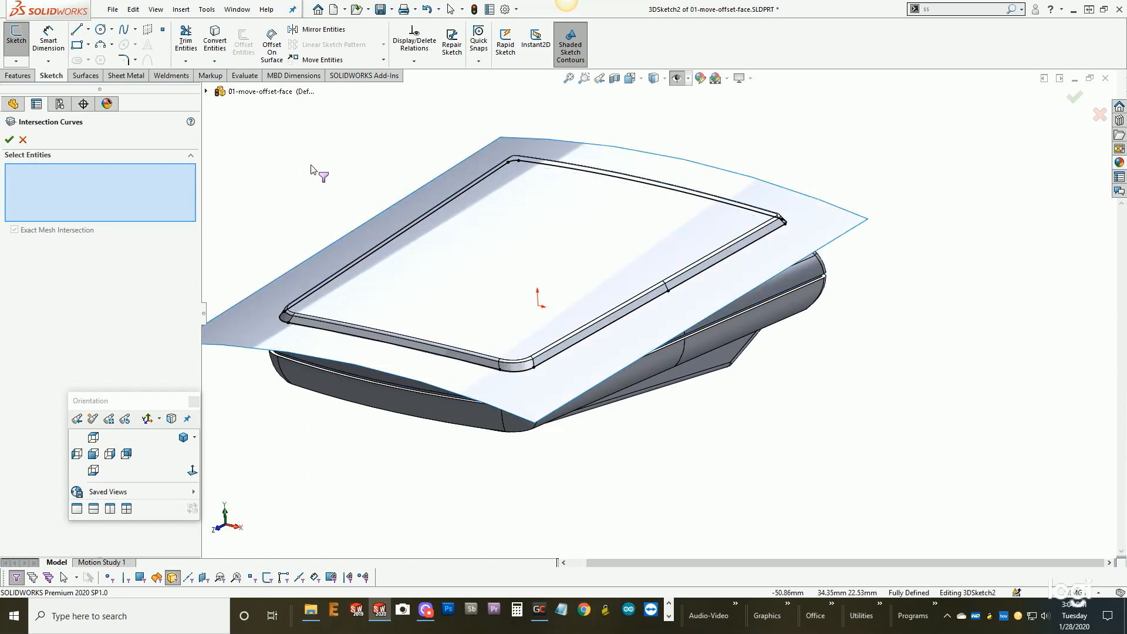
{"action": "left_click", "coordinate": [23, 139]}
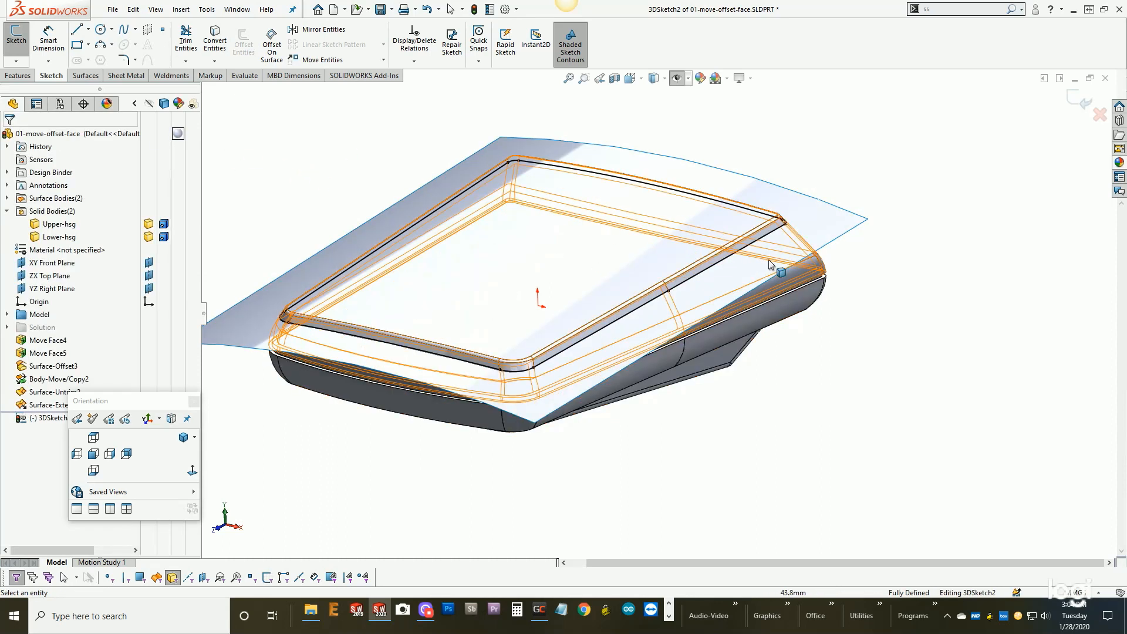
{"action": "middle_click_drag", "start_coordinate": [796, 238], "coordinate": [838, 298]}
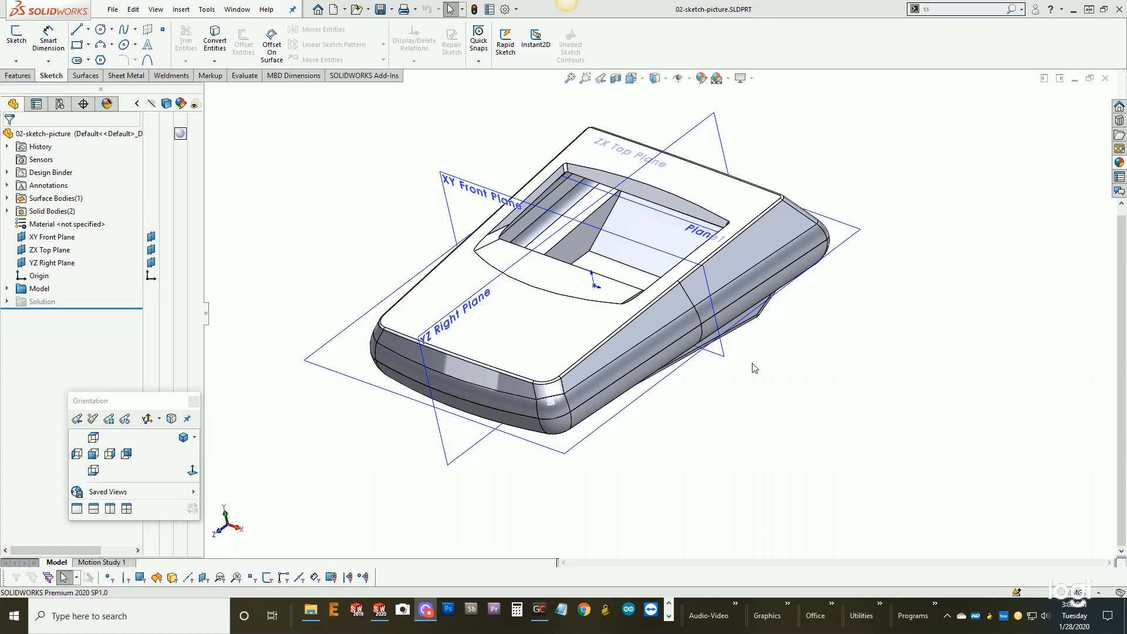
- Start a new sketch on Plane1 from the Model folder and view it face-on
{"action": "middle_click_drag", "start_coordinate": [753, 370], "coordinate": [661, 315]}
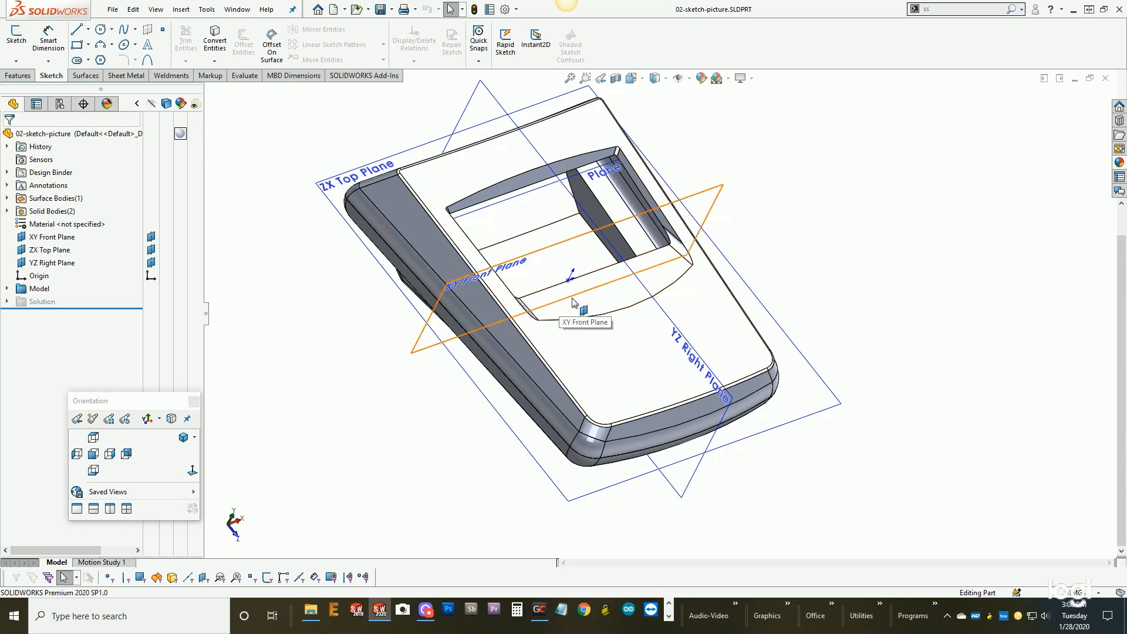
{"action": "middle_click_drag", "start_coordinate": [822, 299], "coordinate": [697, 182]}
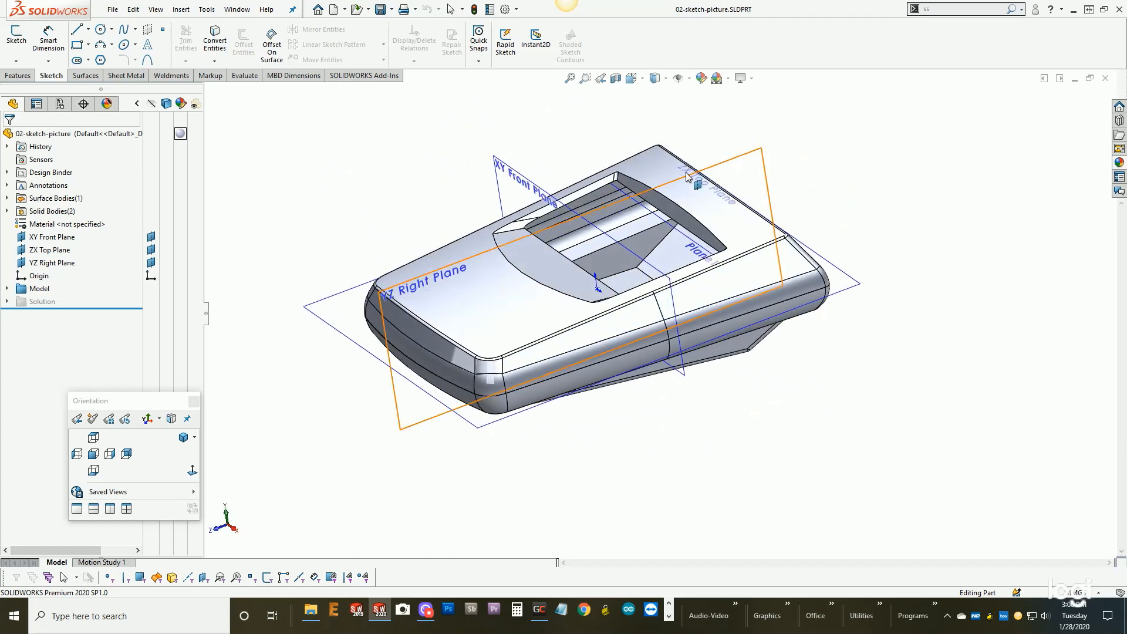
{"action": "left_click", "coordinate": [7, 288]}
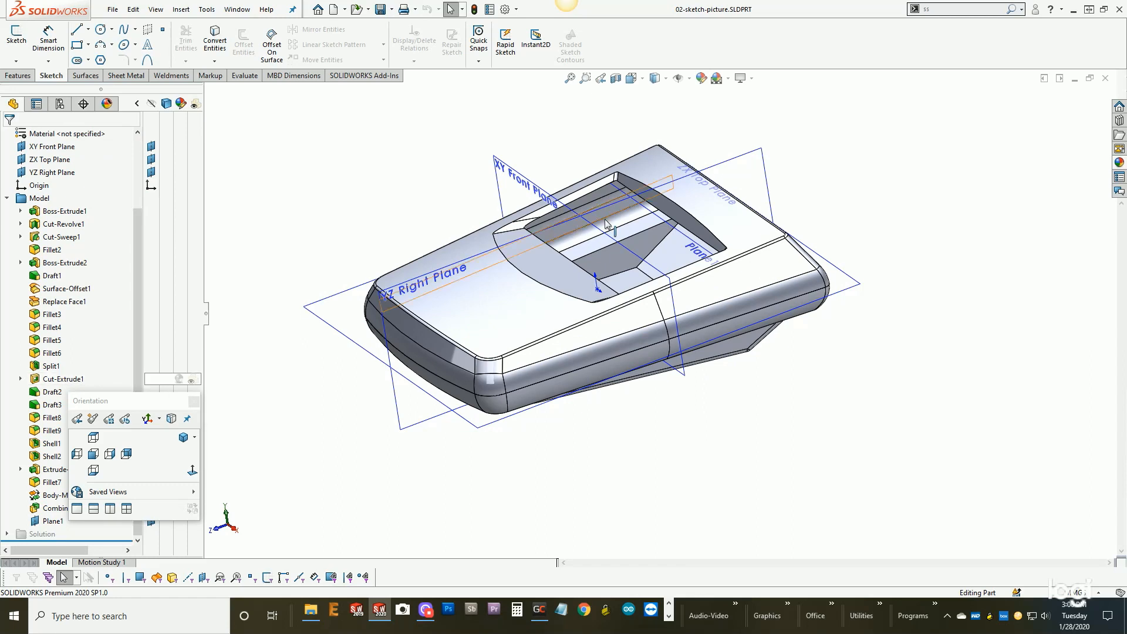
{"action": "middle_click_drag", "start_coordinate": [755, 420], "coordinate": [770, 384]}
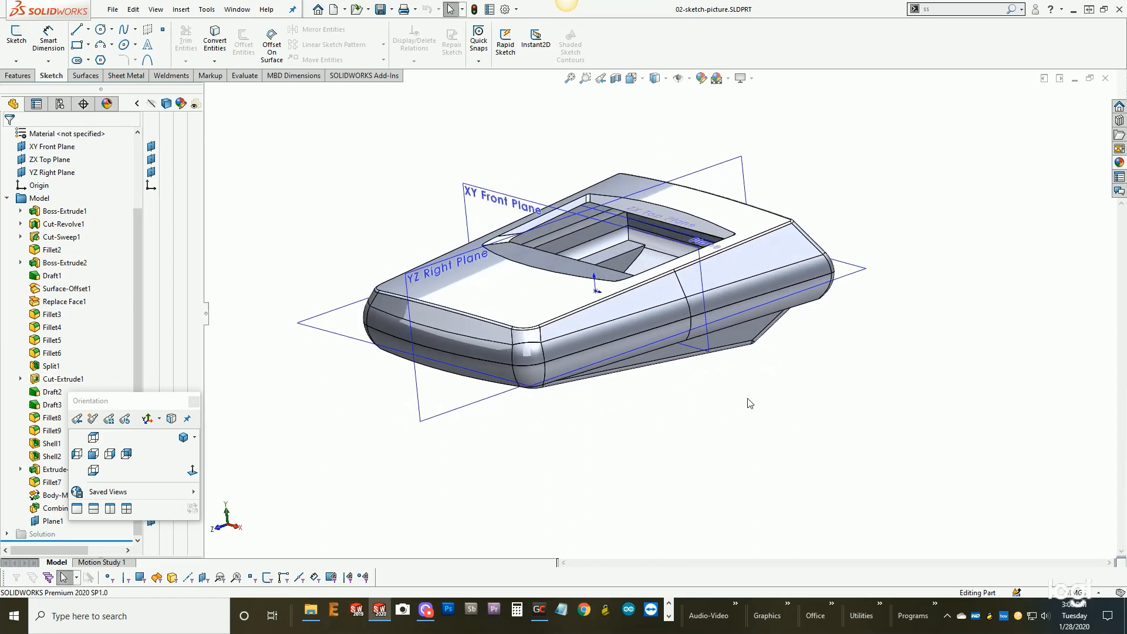
{"action": "left_click", "coordinate": [51, 521]}
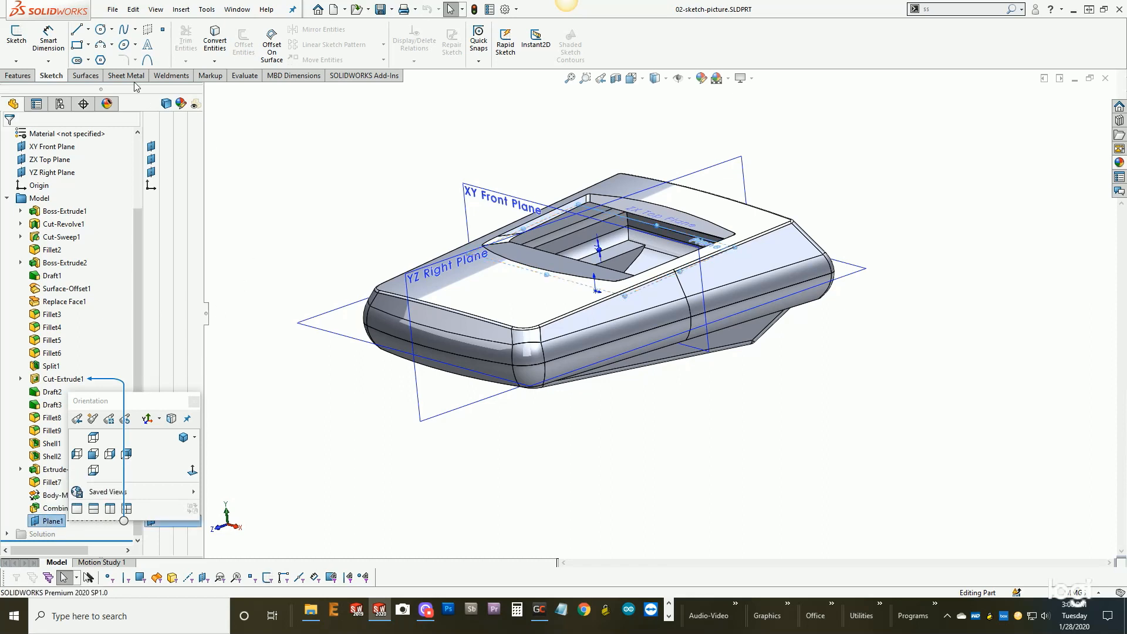
{"action": "left_click", "coordinate": [16, 38]}
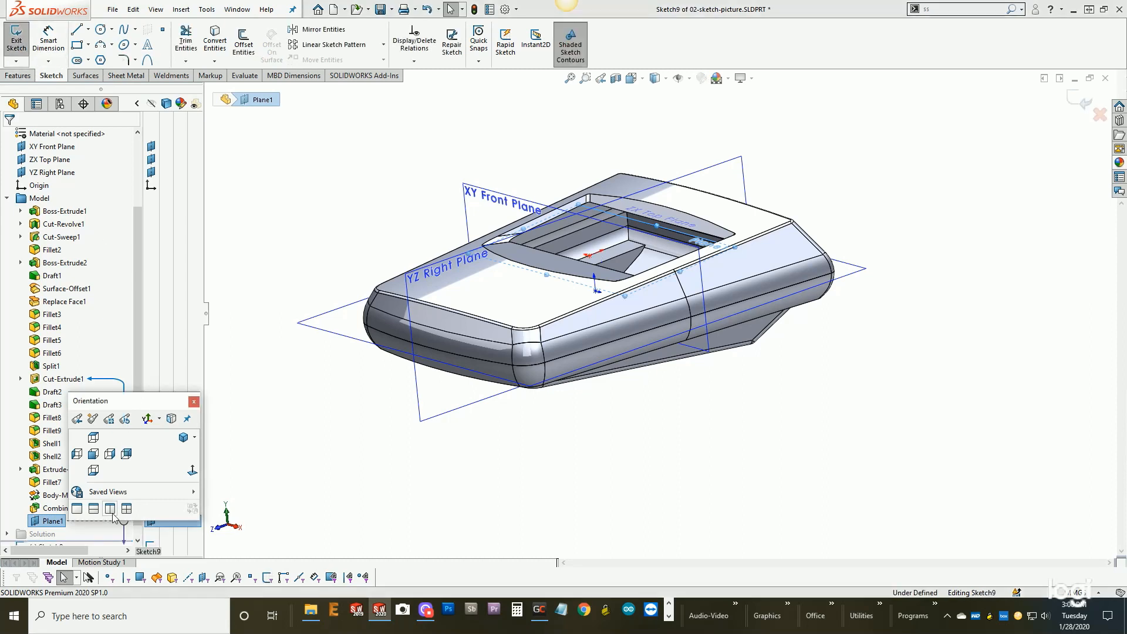
{"action": "left_click", "coordinate": [193, 471]}
{"action": "left_click", "coordinate": [192, 471]}
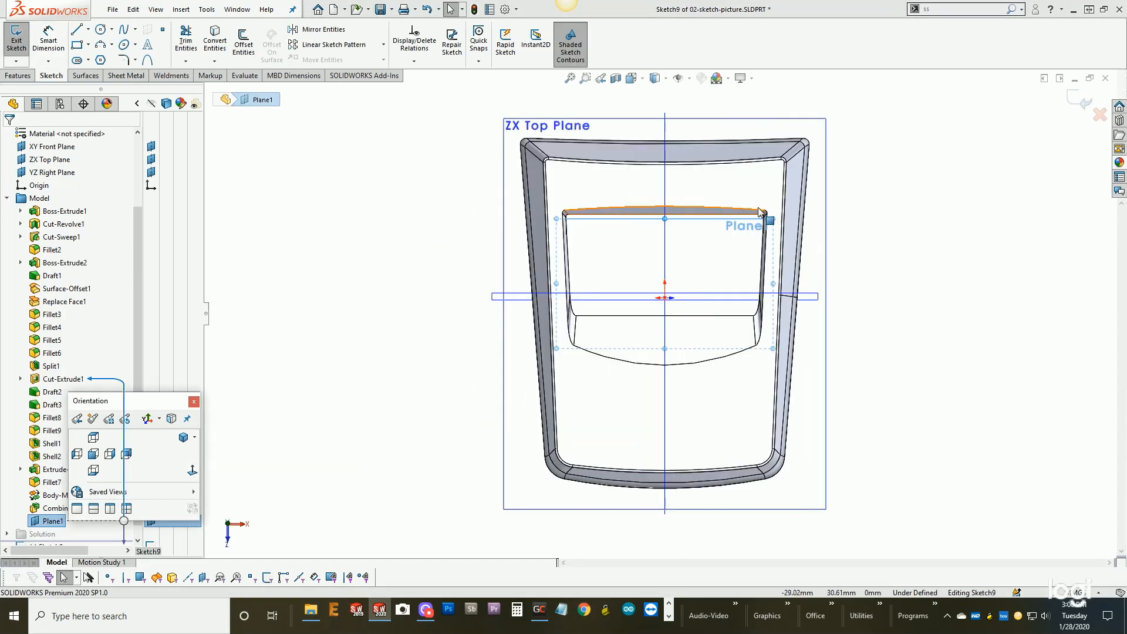
{"action": "scroll", "coordinate": [810, 254], "scroll_direction": "down", "scroll_amount": 2}
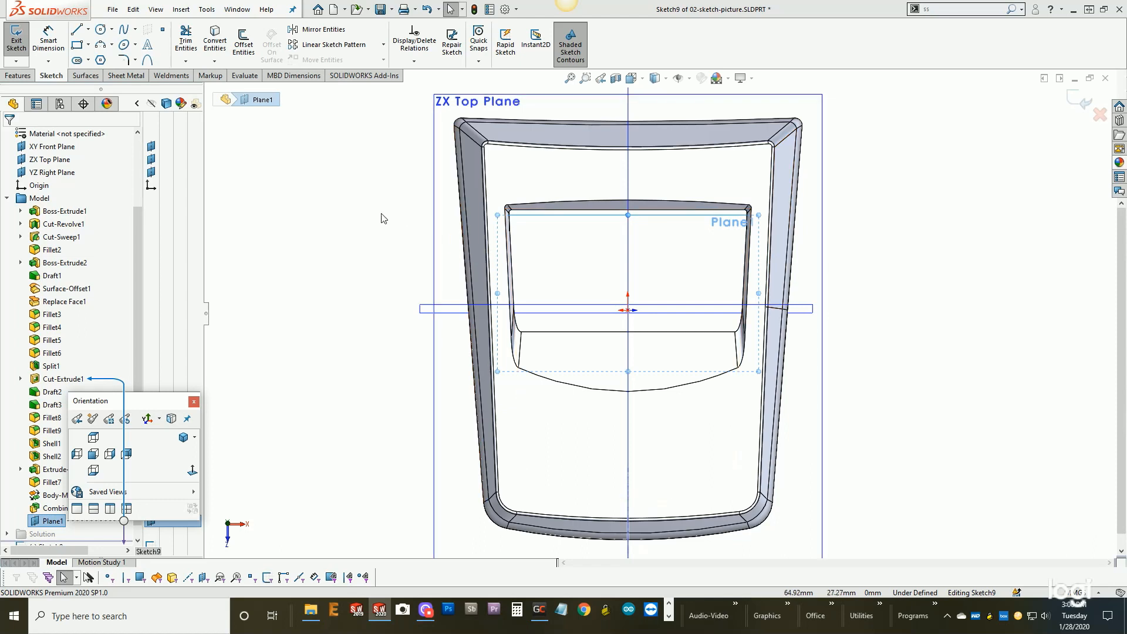
- Insert the sketch picture display-artwork-decal-for-SW copy.png from the example-models/episode-1 folder
{"action": "key", "text": "s"}
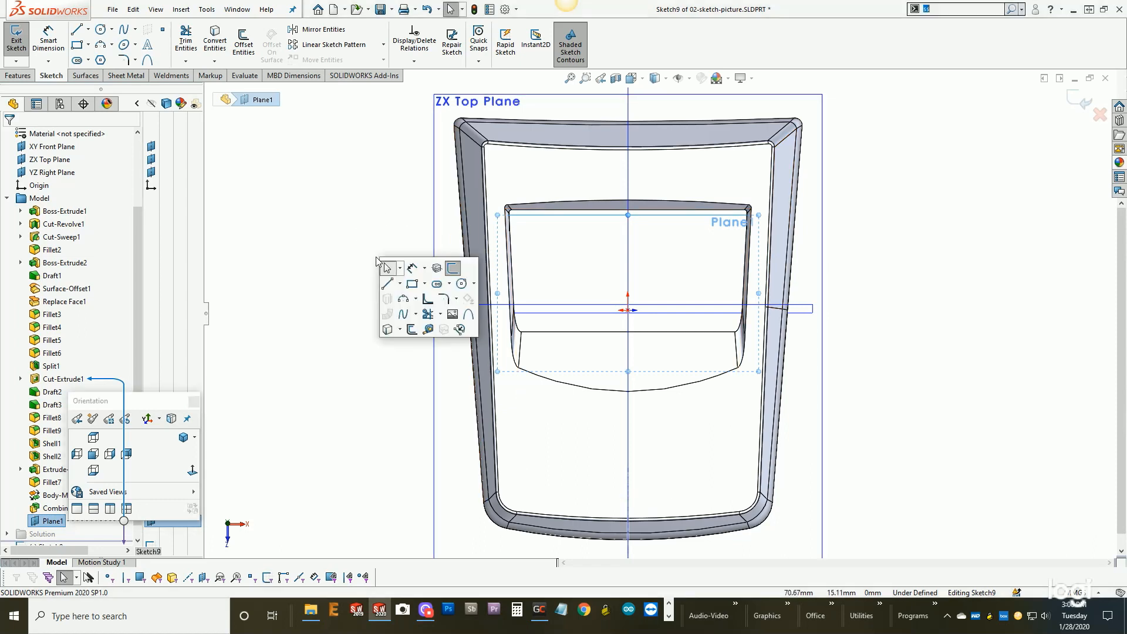
{"action": "left_click", "coordinate": [457, 318]}
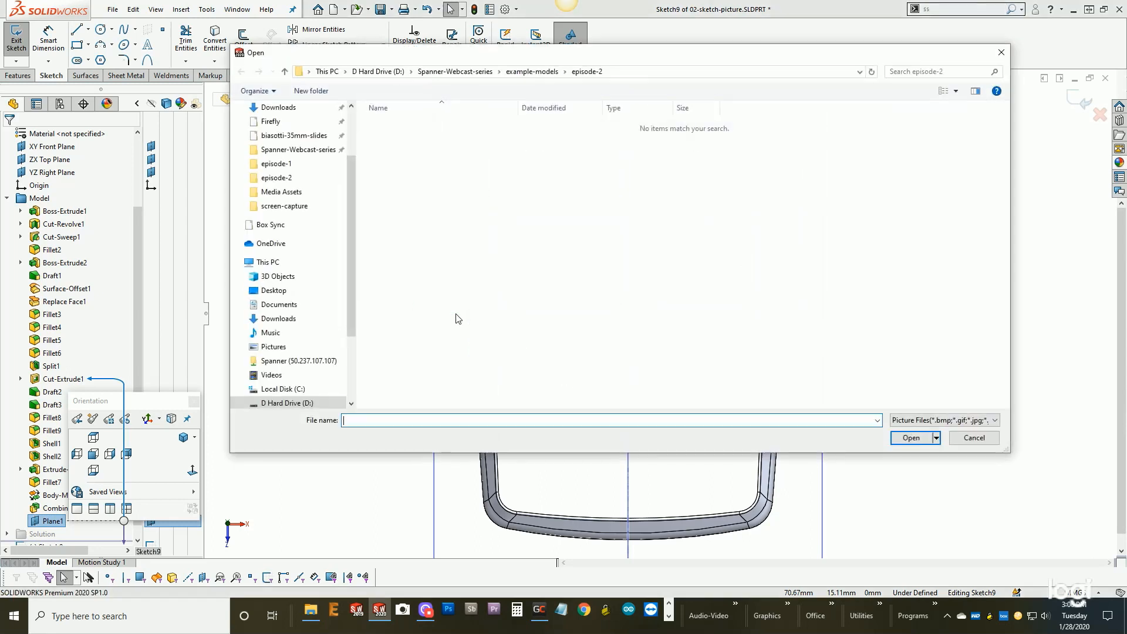
{"action": "left_click", "coordinate": [531, 72]}
{"action": "left_click", "coordinate": [481, 71]}
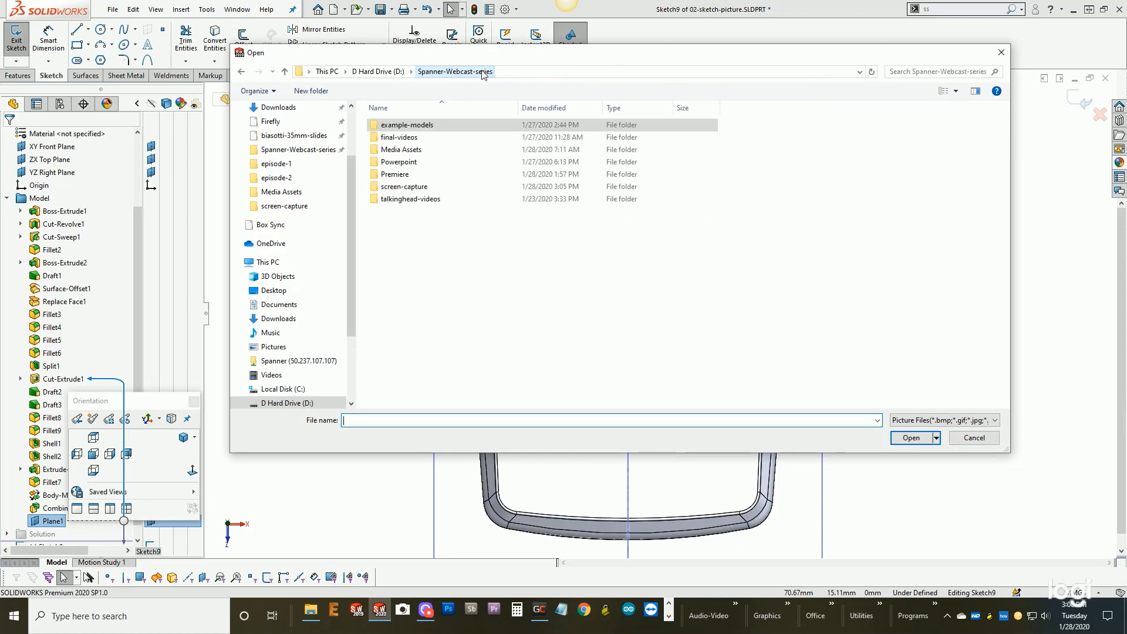
{"action": "double_click", "coordinate": [398, 125]}
{"action": "double_click", "coordinate": [397, 125]}
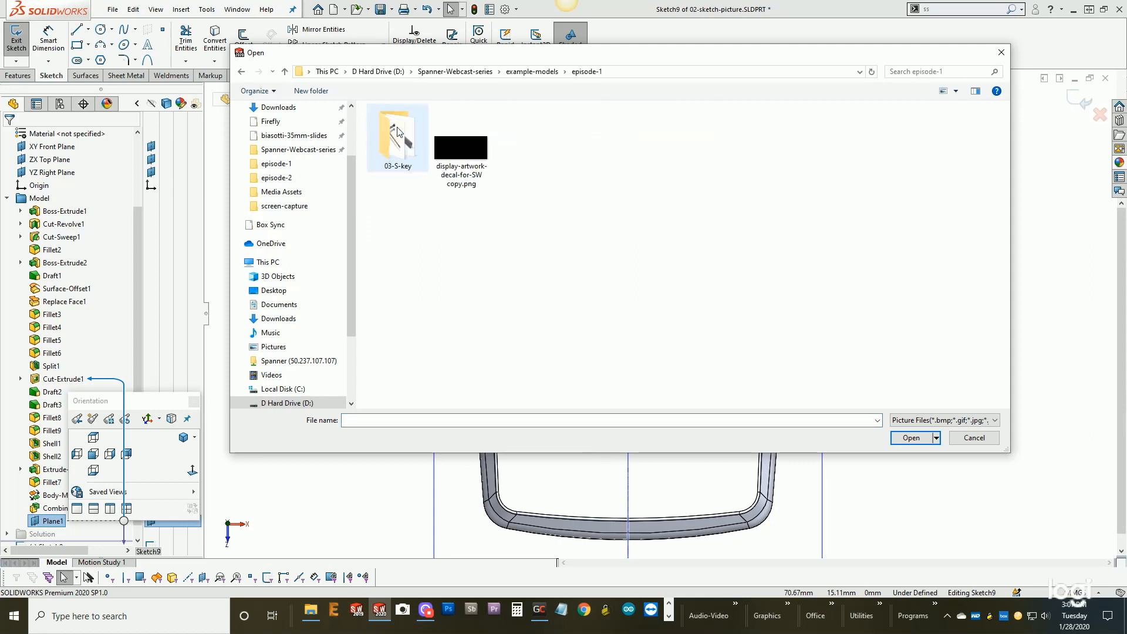
{"action": "left_click", "coordinate": [457, 151]}
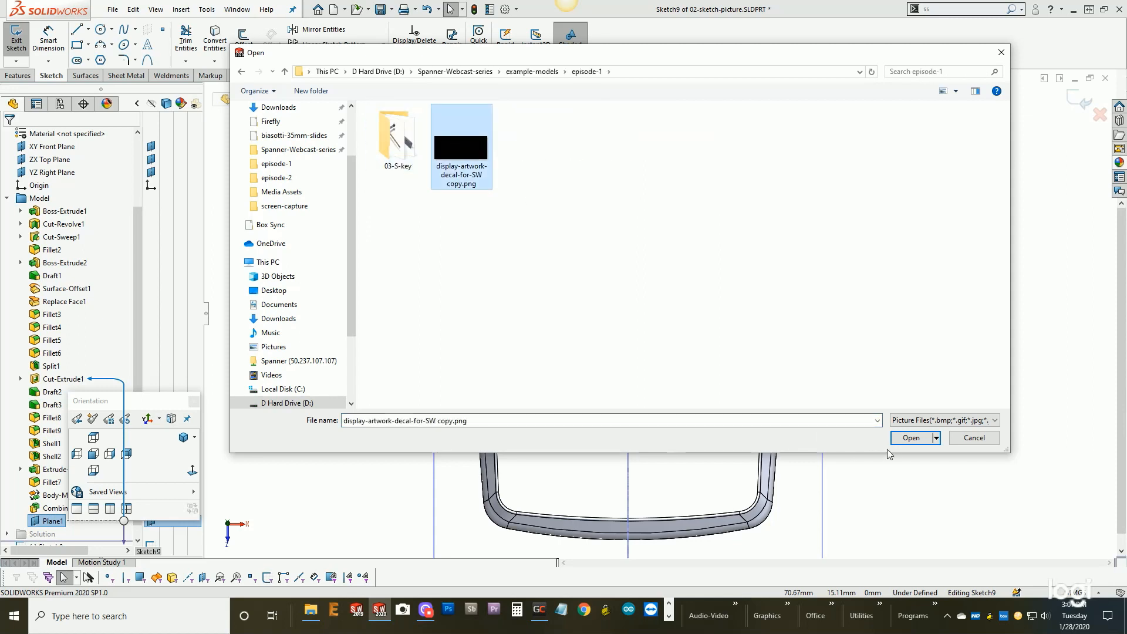
{"action": "left_click", "coordinate": [912, 437]}
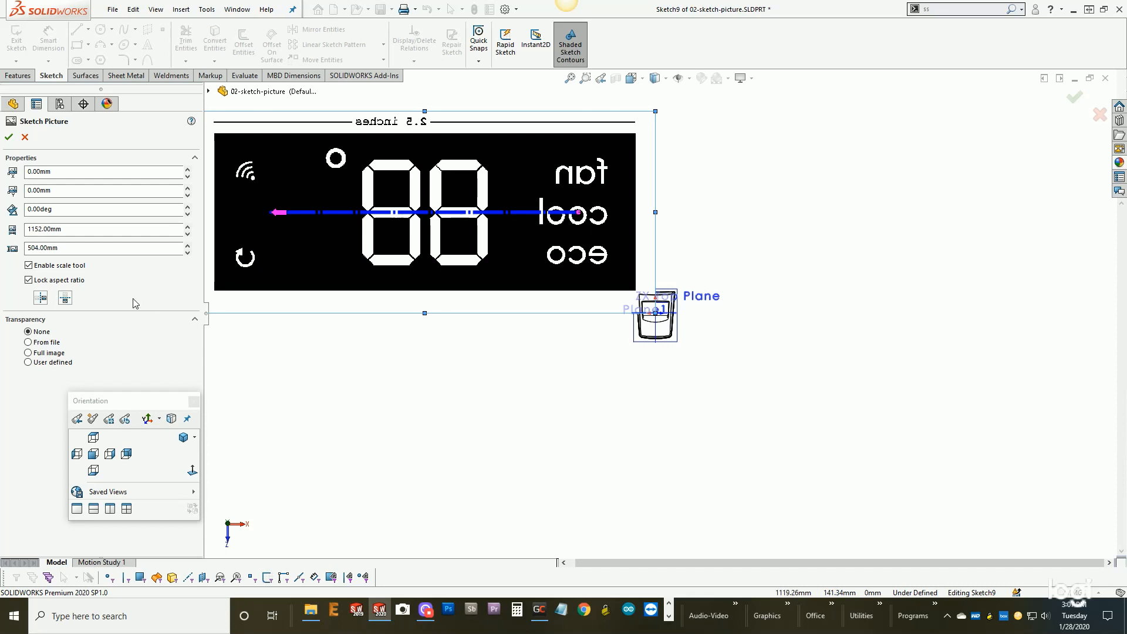
- Flip the picture horizontally and anchor the start of its scale line at the black artwork's upper-left corner
{"action": "left_click", "coordinate": [41, 299]}
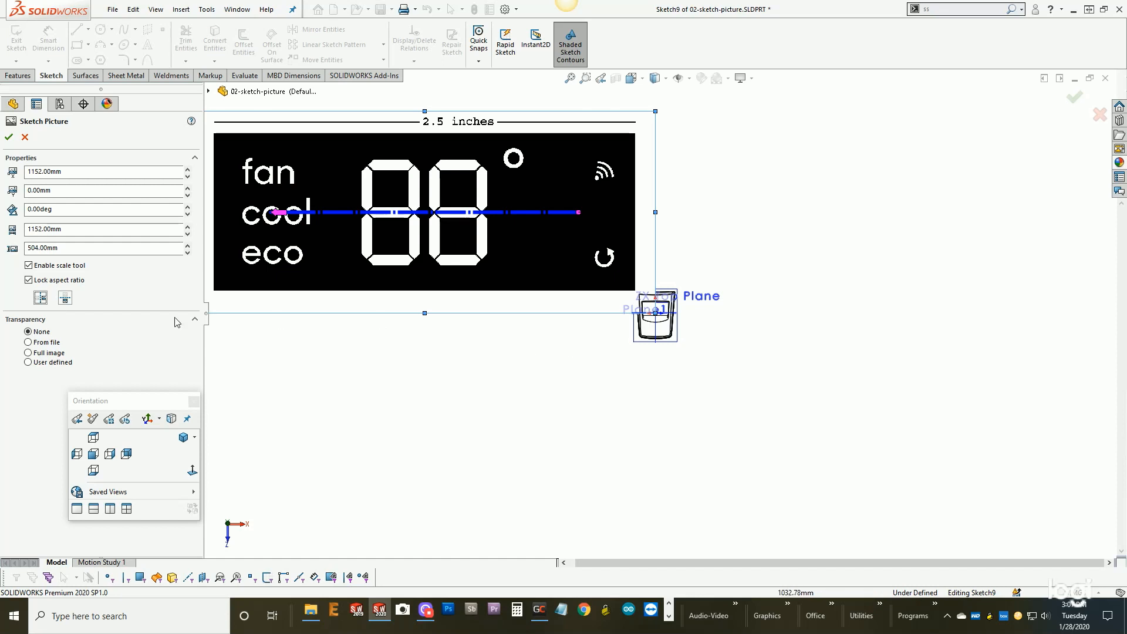
{"action": "scroll", "coordinate": [660, 382], "scroll_direction": "up", "scroll_amount": 2}
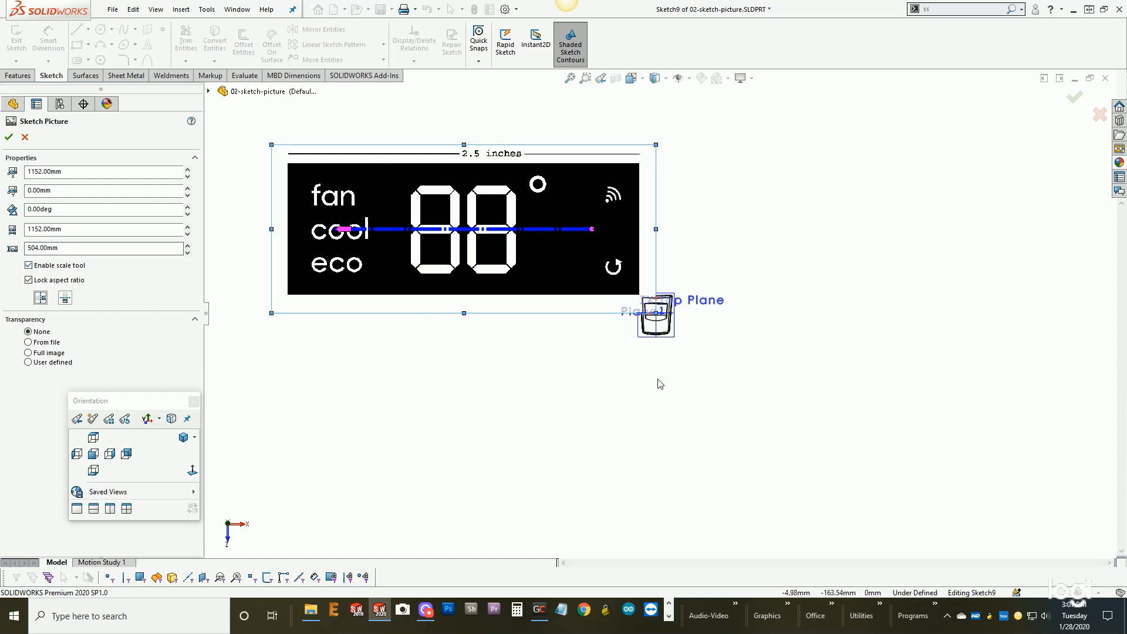
{"action": "scroll", "coordinate": [466, 205], "scroll_direction": "down", "scroll_amount": 3}
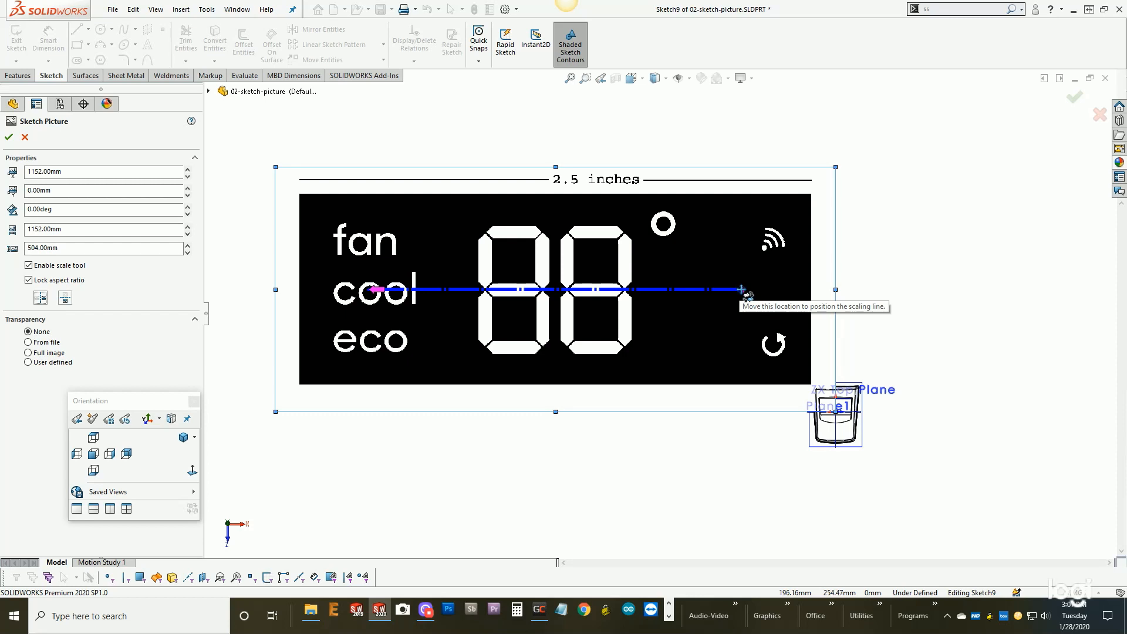
{"action": "left_click_drag", "start_coordinate": [742, 289], "coordinate": [299, 193]}
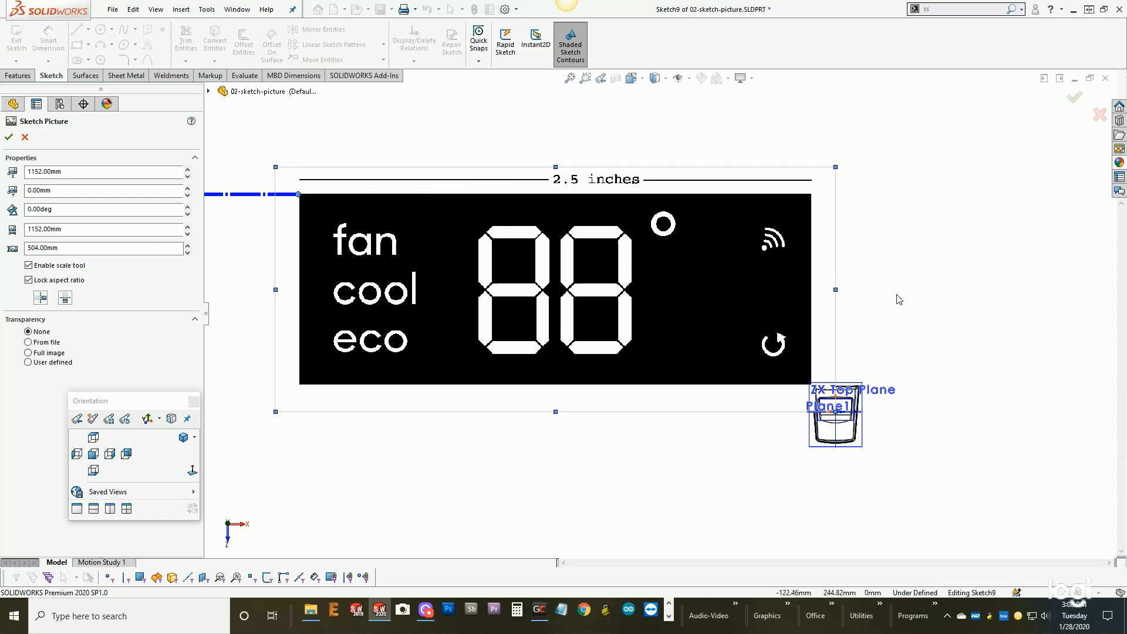
- Stretch the scale line's arrow end across the artwork to near its upper-right corner, dismissing the length entry
{"action": "scroll", "coordinate": [763, 264], "scroll_direction": "up", "scroll_amount": 4}
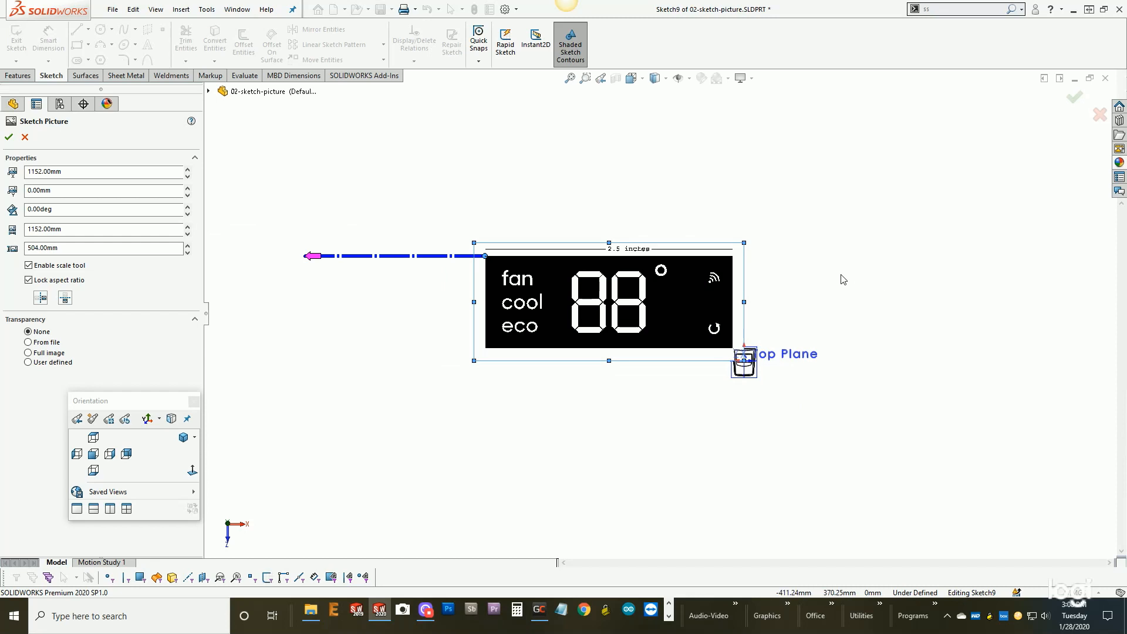
{"action": "right_click", "coordinate": [295, 243]}
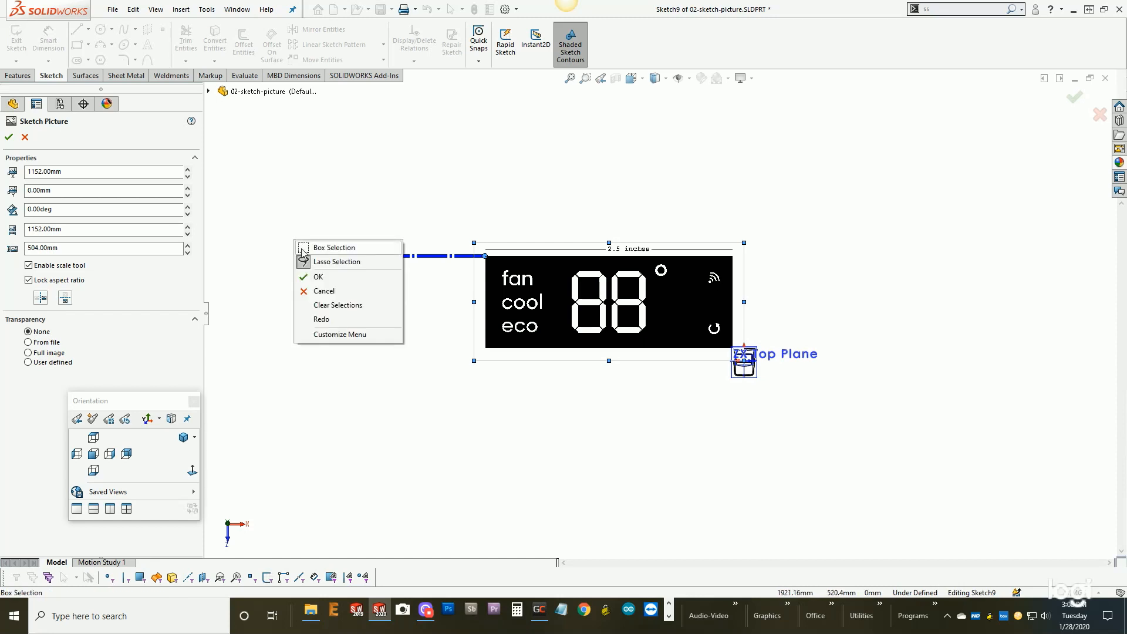
{"action": "key", "text": "Escape"}
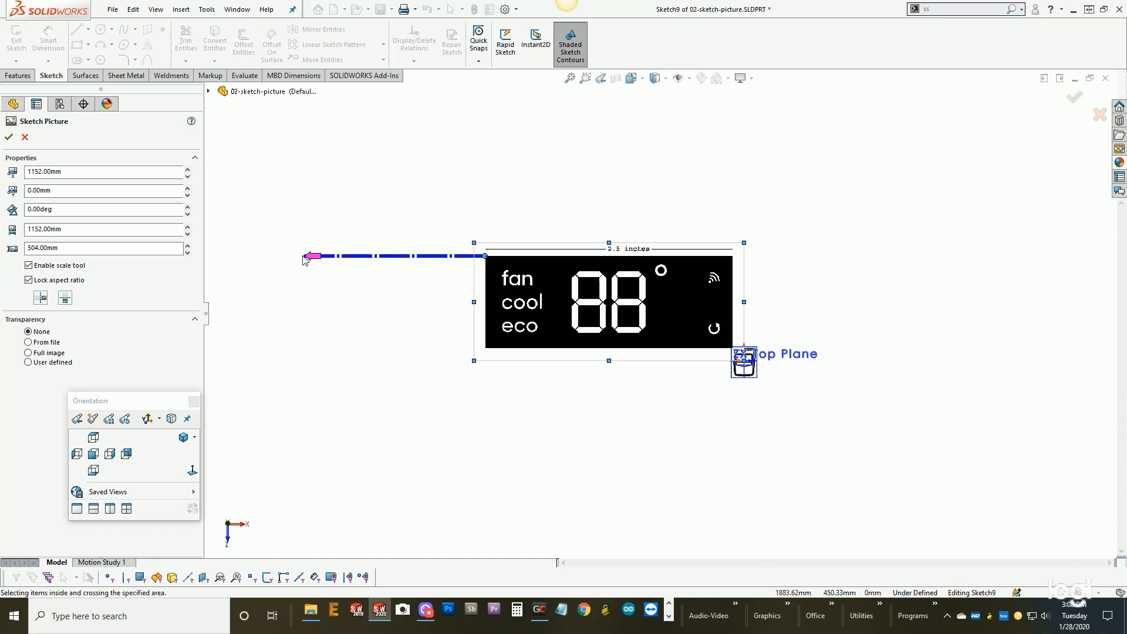
{"action": "left_click_drag", "start_coordinate": [310, 256], "coordinate": [730, 257]}
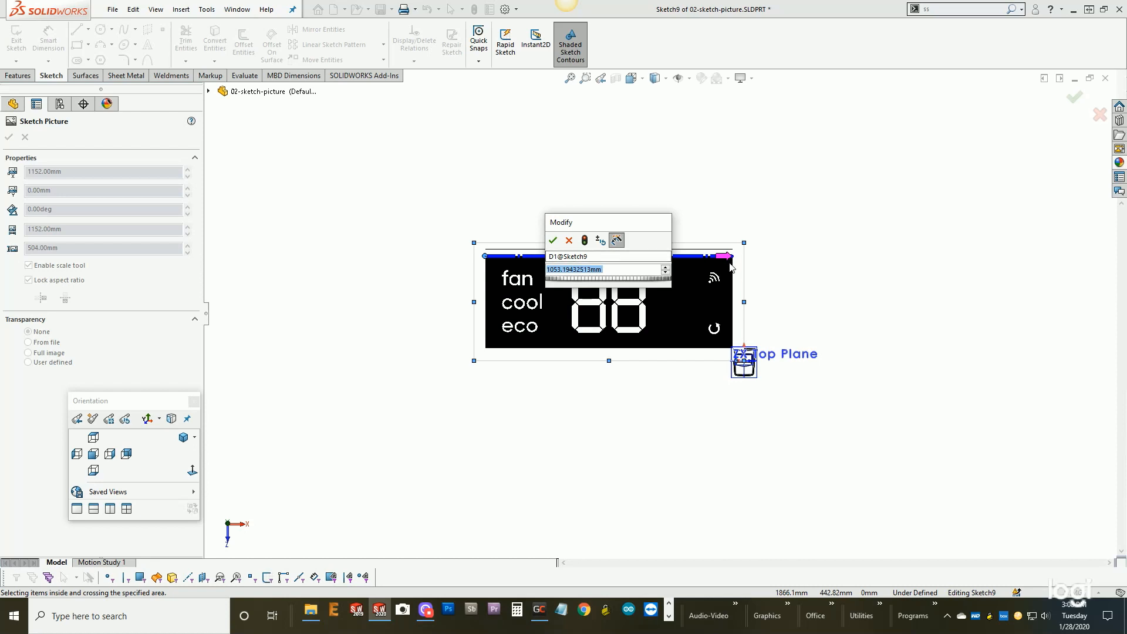
{"action": "left_click", "coordinate": [569, 240]}
- Place the scale line's arrow end precisely on the artwork's upper-right corner and set the line length to 2.5 inches
{"action": "scroll", "coordinate": [745, 267], "scroll_direction": "down", "scroll_amount": 3}
{"action": "scroll", "coordinate": [718, 271], "scroll_direction": "down", "scroll_amount": 5}
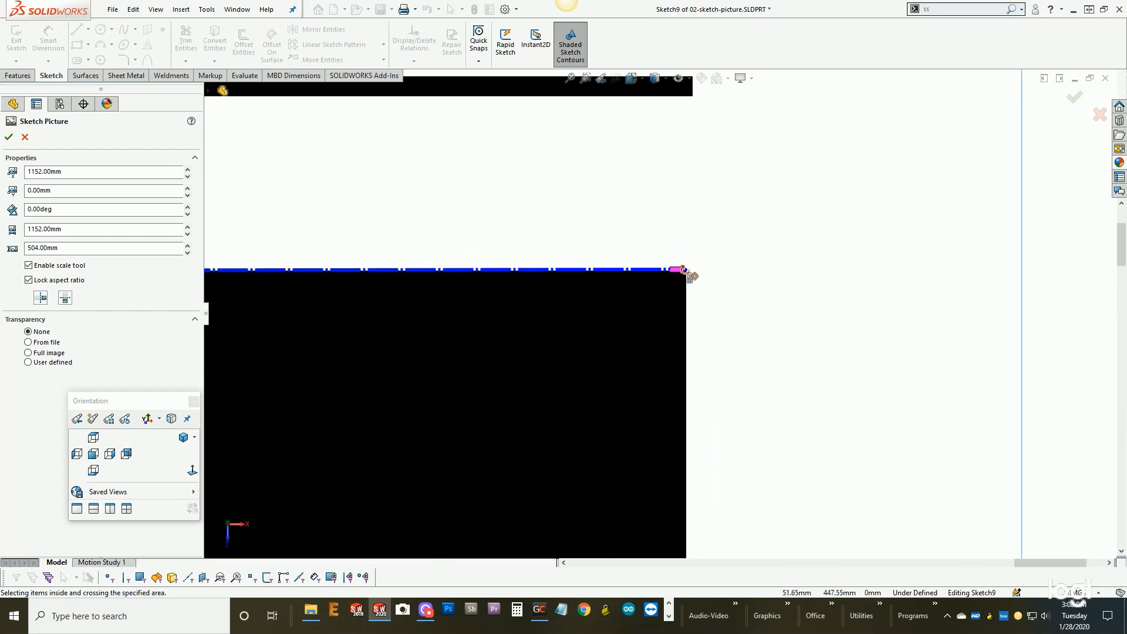
{"action": "left_click", "coordinate": [683, 270]}
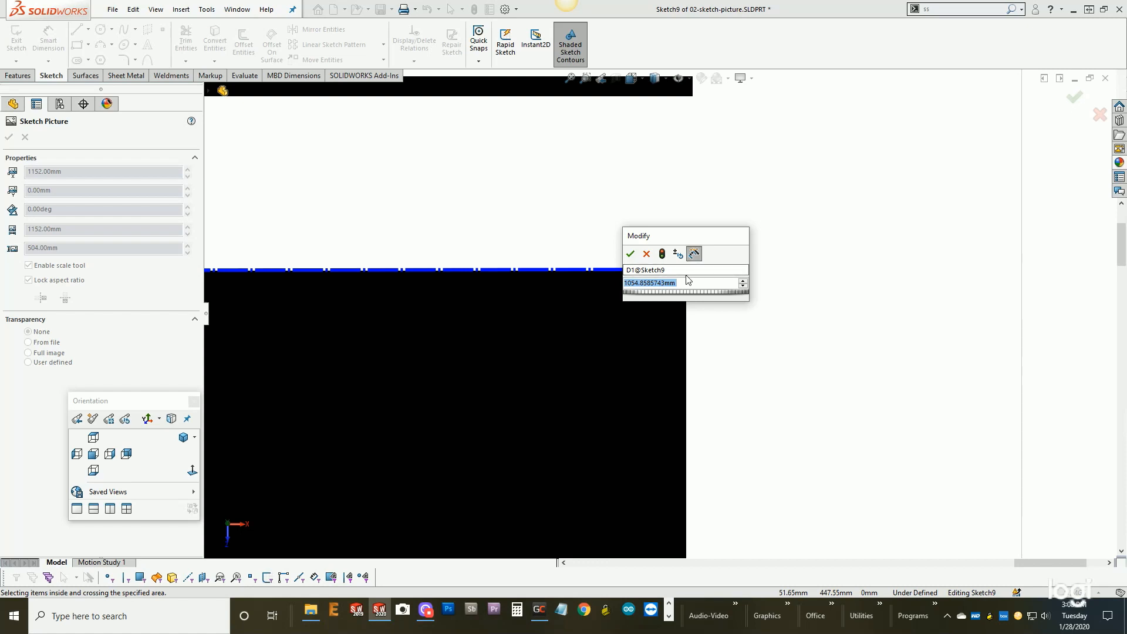
{"action": "type", "text": "2.5"}
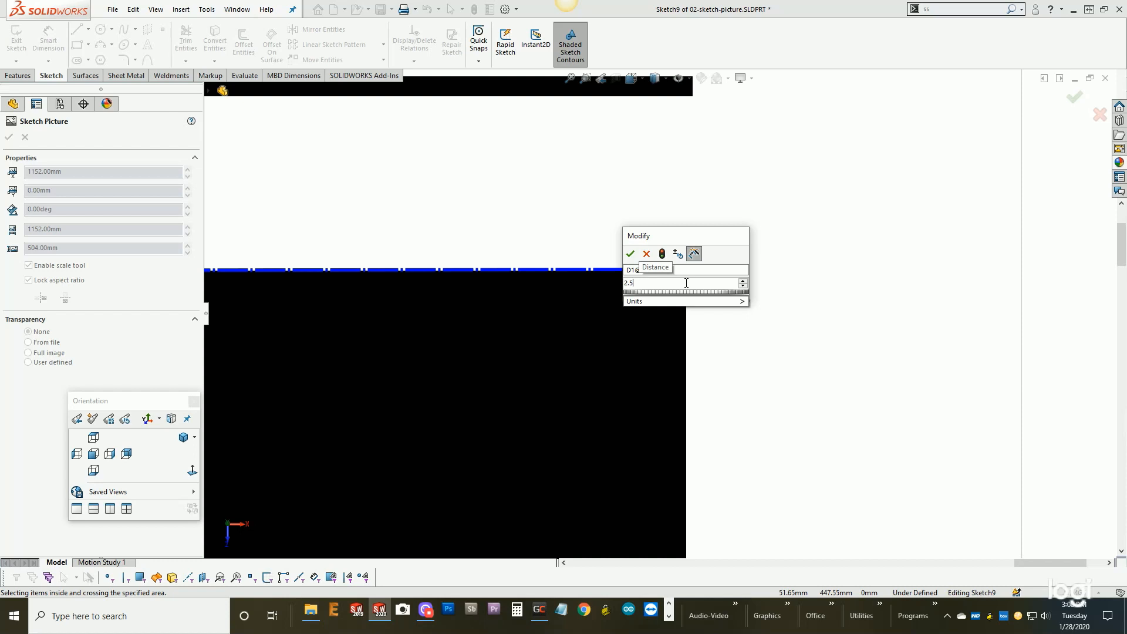
{"action": "type", "text": "'"}
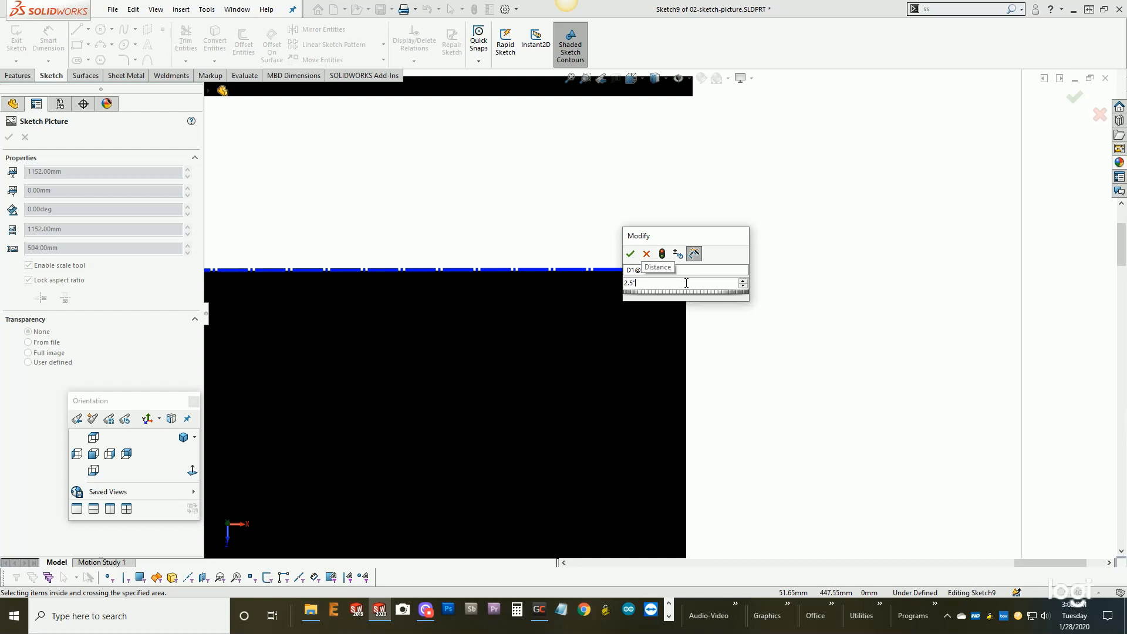
{"action": "left_click", "coordinate": [630, 253]}
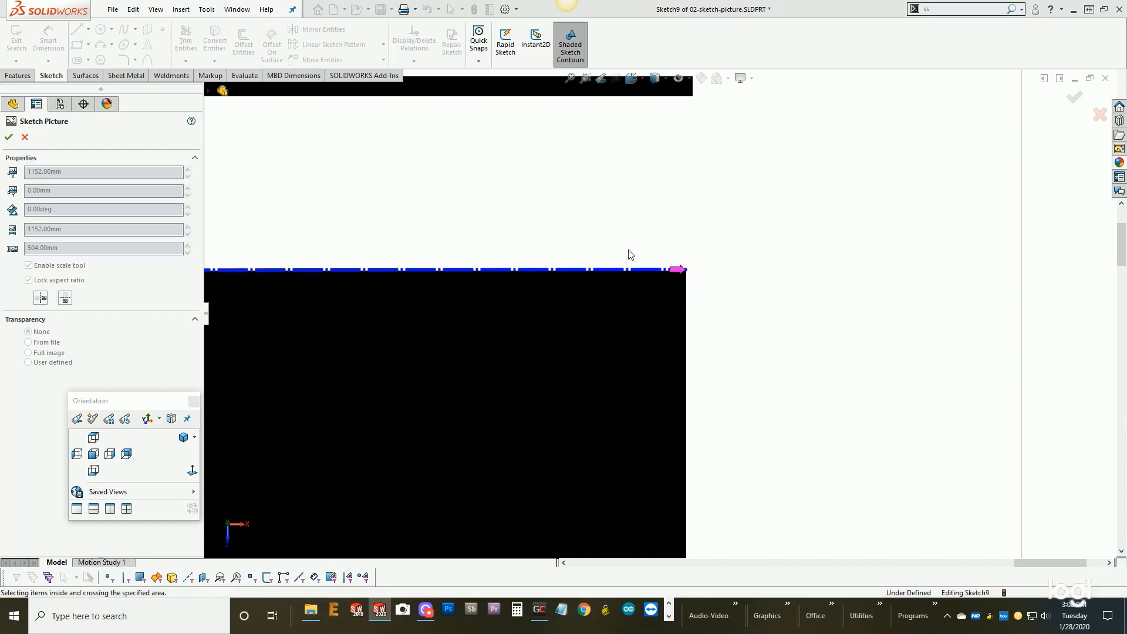
- Move the scaled picture onto the housing and position it over the display window recess
{"action": "scroll", "coordinate": [734, 265], "scroll_direction": "up", "scroll_amount": 15}
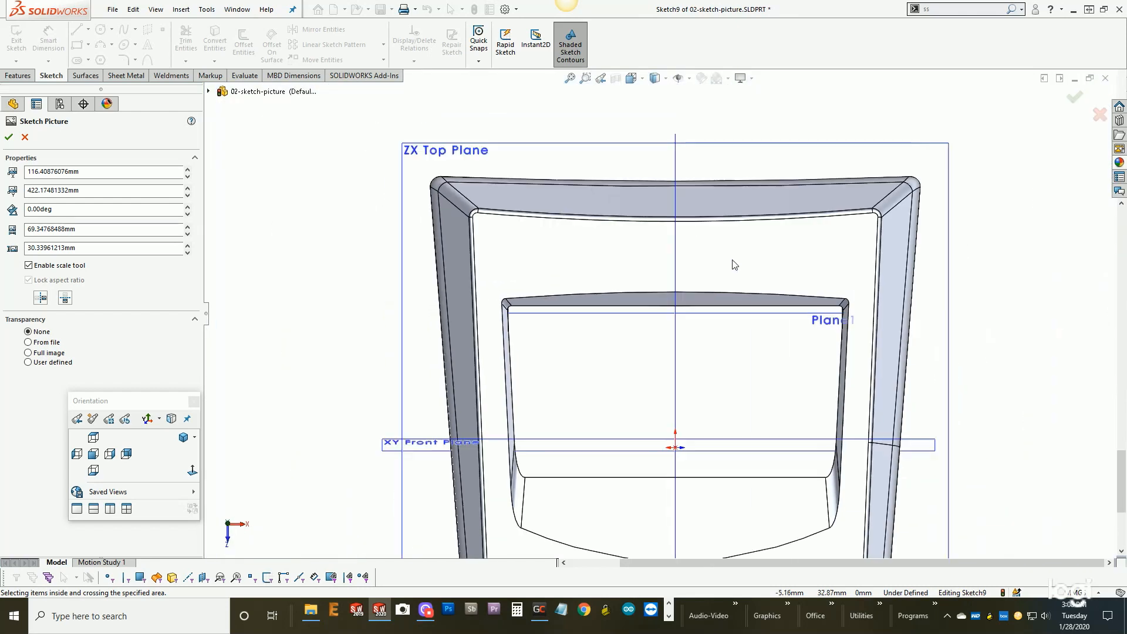
{"action": "scroll", "coordinate": [732, 263], "scroll_direction": "up", "scroll_amount": 6}
{"action": "scroll", "coordinate": [722, 228], "scroll_direction": "down", "scroll_amount": 2}
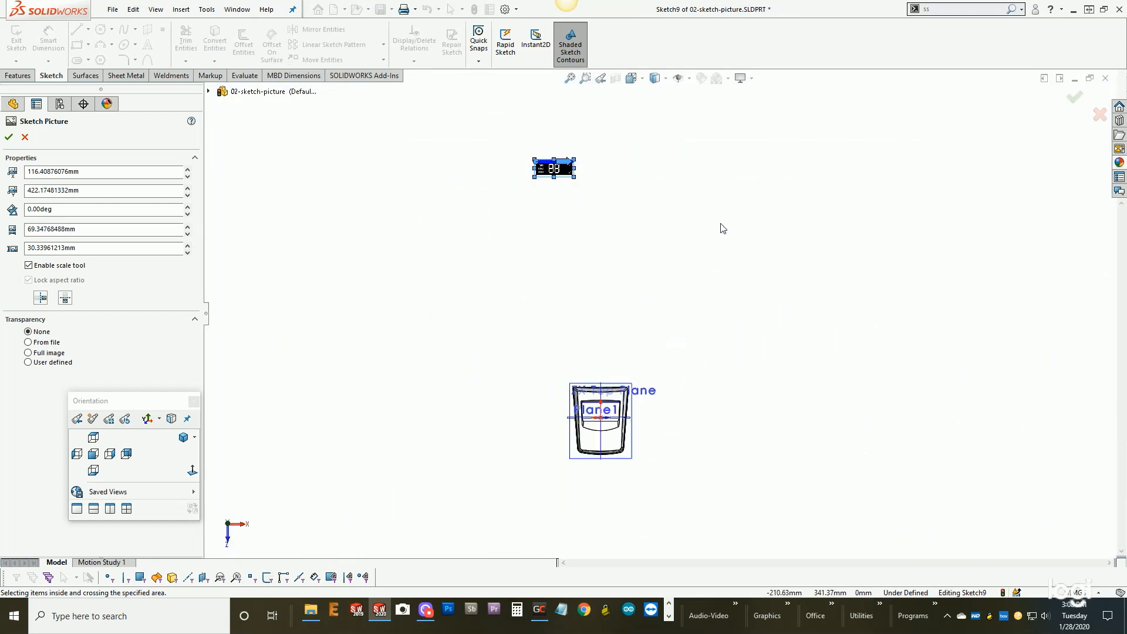
{"action": "left_click_drag", "start_coordinate": [558, 171], "coordinate": [605, 425]}
{"action": "scroll", "coordinate": [604, 425], "scroll_direction": "down", "scroll_amount": 3}
{"action": "scroll", "coordinate": [611, 405], "scroll_direction": "down", "scroll_amount": 5}
{"action": "left_click_drag", "start_coordinate": [621, 369], "coordinate": [593, 384]}
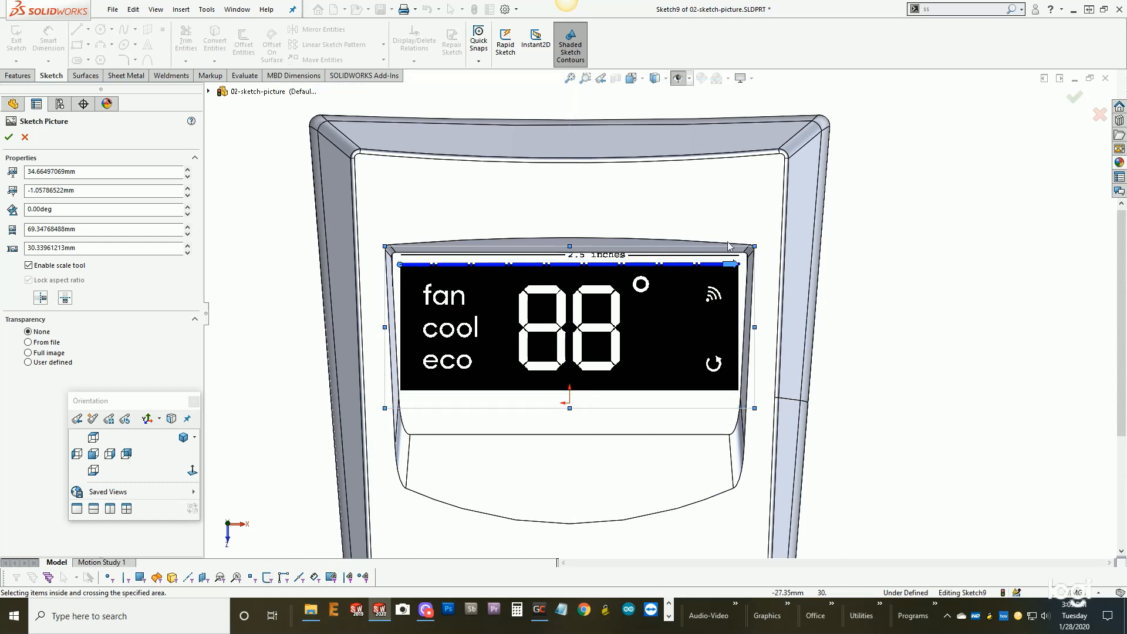
{"action": "mouse_move", "coordinate": [736, 257]}
{"action": "left_mouse_down"}
{"action": "mouse_move", "coordinate": [730, 196]}
{"action": "mouse_move", "coordinate": [565, 130]}
{"action": "mouse_move", "coordinate": [599, 313]}
{"action": "mouse_move", "coordinate": [608, 253]}
{"action": "mouse_move", "coordinate": [611, 293]}
{"action": "mouse_move", "coordinate": [611, 254]}
{"action": "mouse_move", "coordinate": [614, 267]}
{"action": "left_mouse_up"}
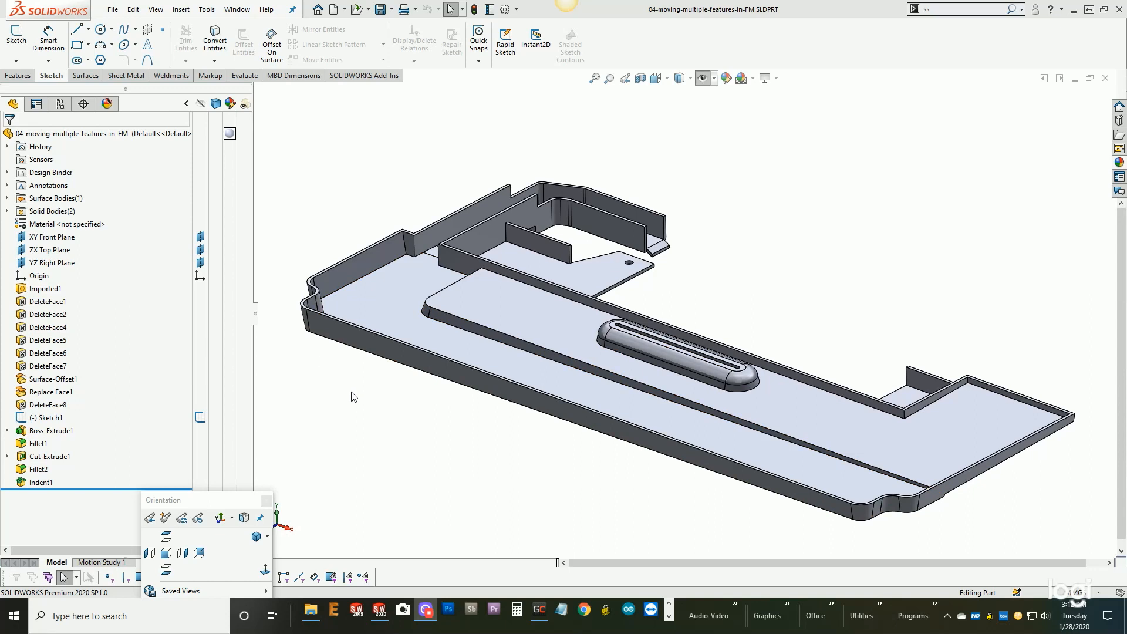
- Examine the tray part 04-moving-multiple-features-in-FM and its feature history from Imported1 through Indent1
{"action": "left_click", "coordinate": [367, 392]}
{"action": "scroll", "coordinate": [397, 393], "scroll_direction": "up", "scroll_amount": 2}
{"action": "mouse_move", "coordinate": [478, 392]}
{"action": "middle_mouse_down"}
{"action": "mouse_move", "coordinate": [455, 381]}
{"action": "mouse_move", "coordinate": [493, 381]}
{"action": "middle_mouse_up"}
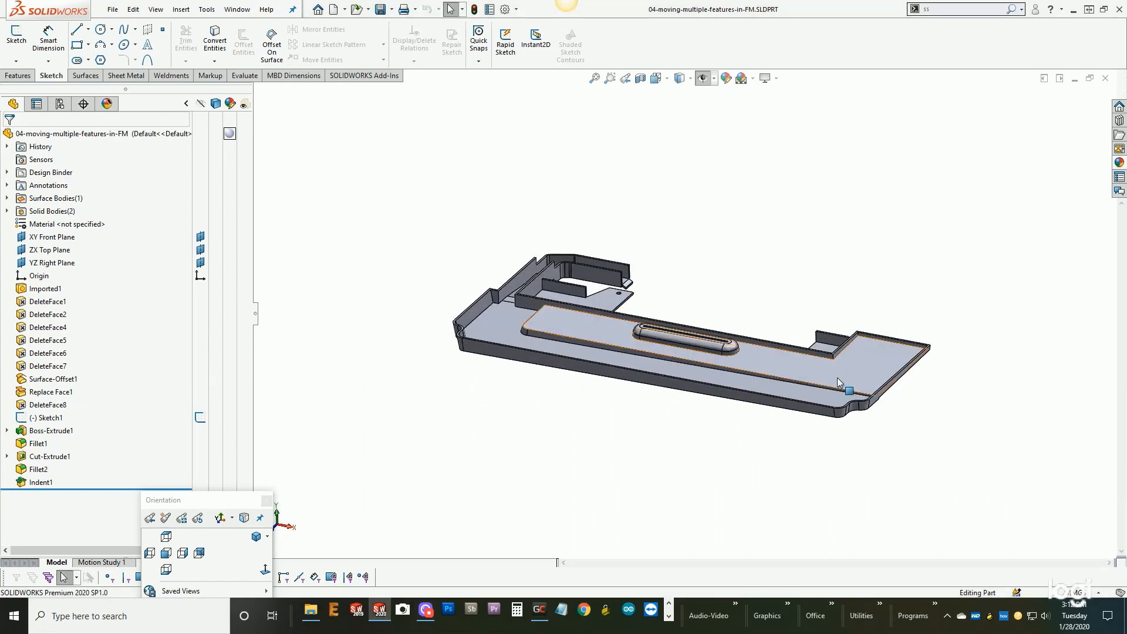
{"action": "scroll", "coordinate": [808, 388], "scroll_direction": "down", "scroll_amount": 2}
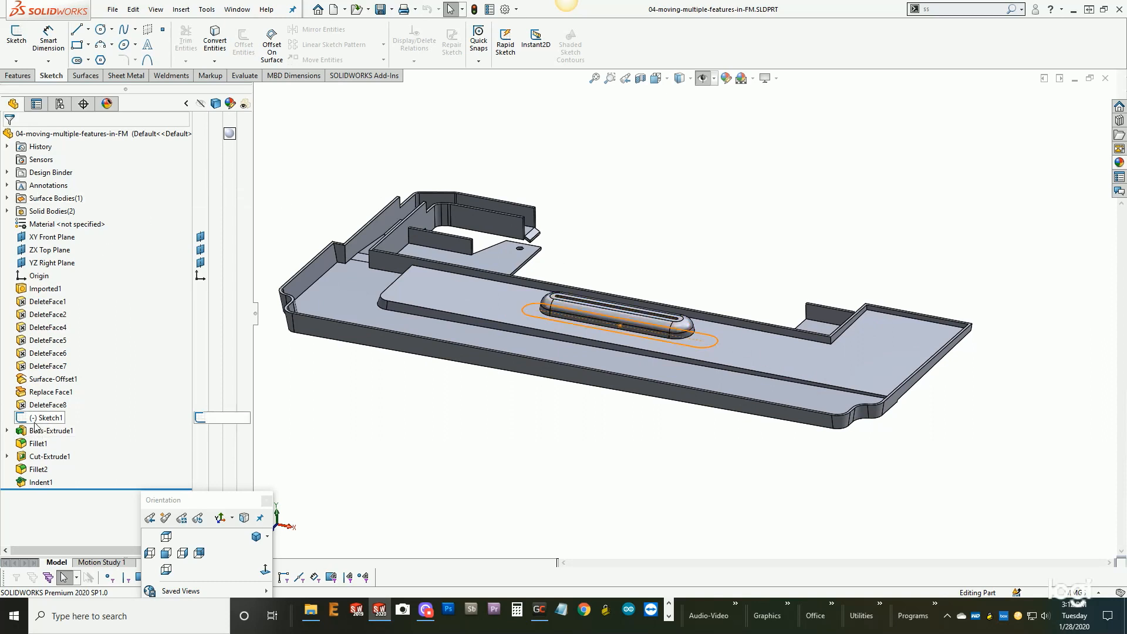
{"action": "mouse_move", "coordinate": [35, 483]}
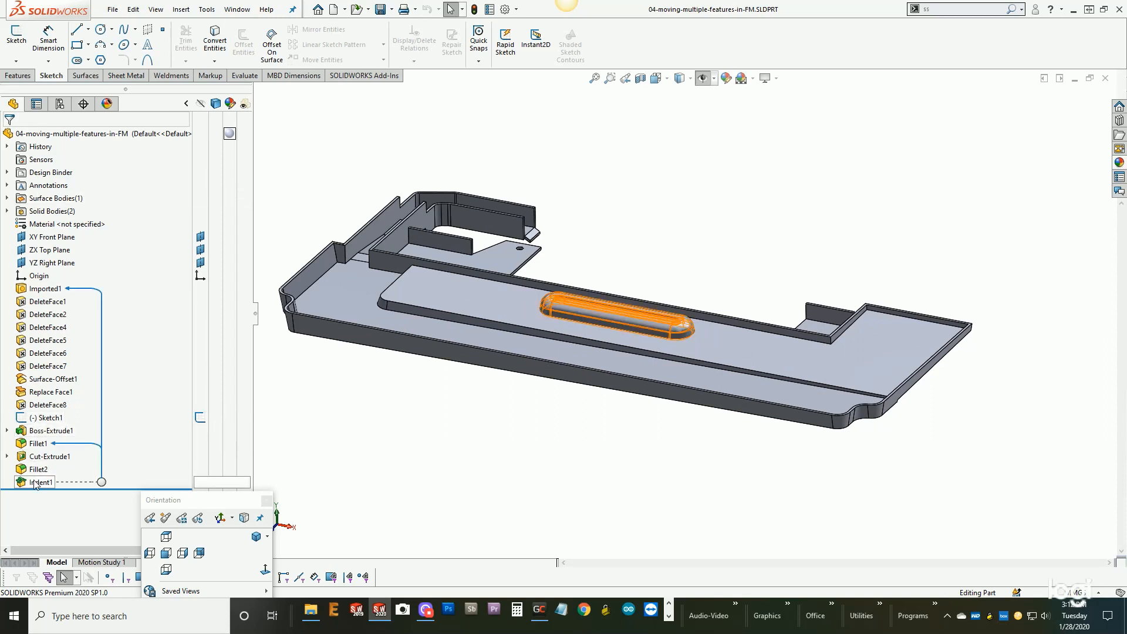
{"action": "mouse_move", "coordinate": [34, 294]}
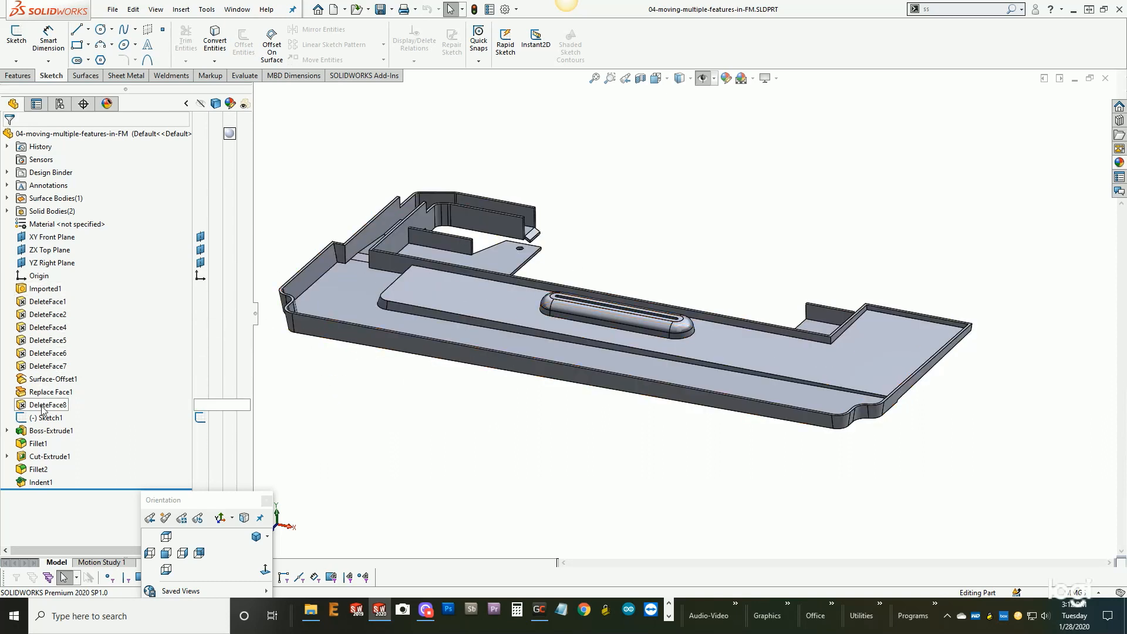
- Try to move the features from Sketch1 through Indent1 together to directly after Imported1, and undo the move
{"action": "mouse_move", "coordinate": [41, 436]}
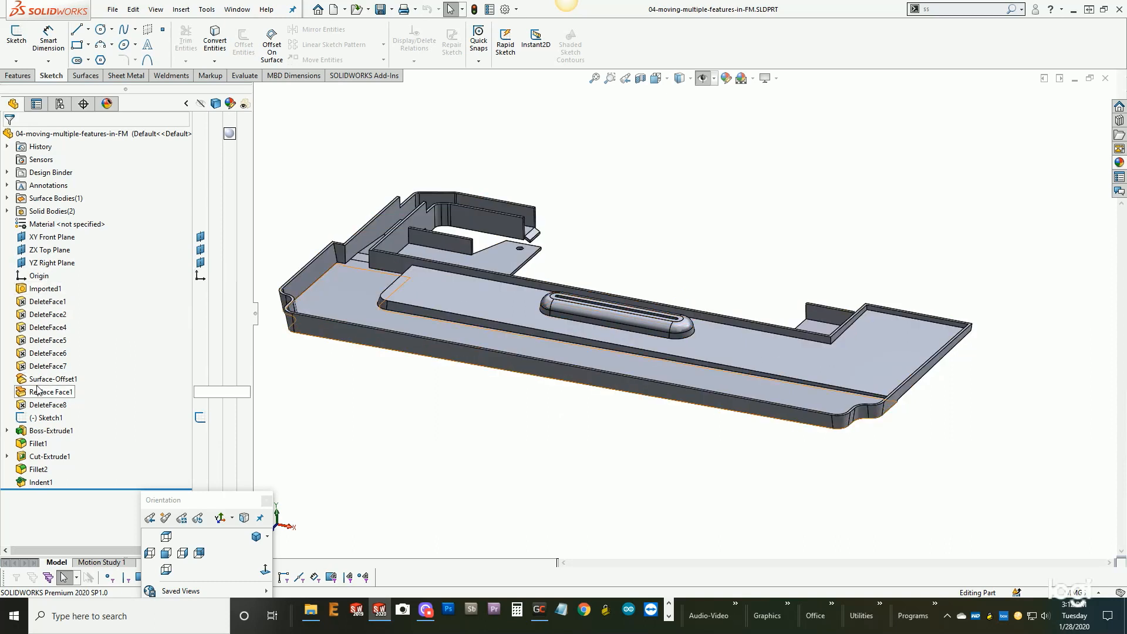
{"action": "mouse_move", "coordinate": [34, 393]}
{"action": "left_click", "coordinate": [37, 418]}
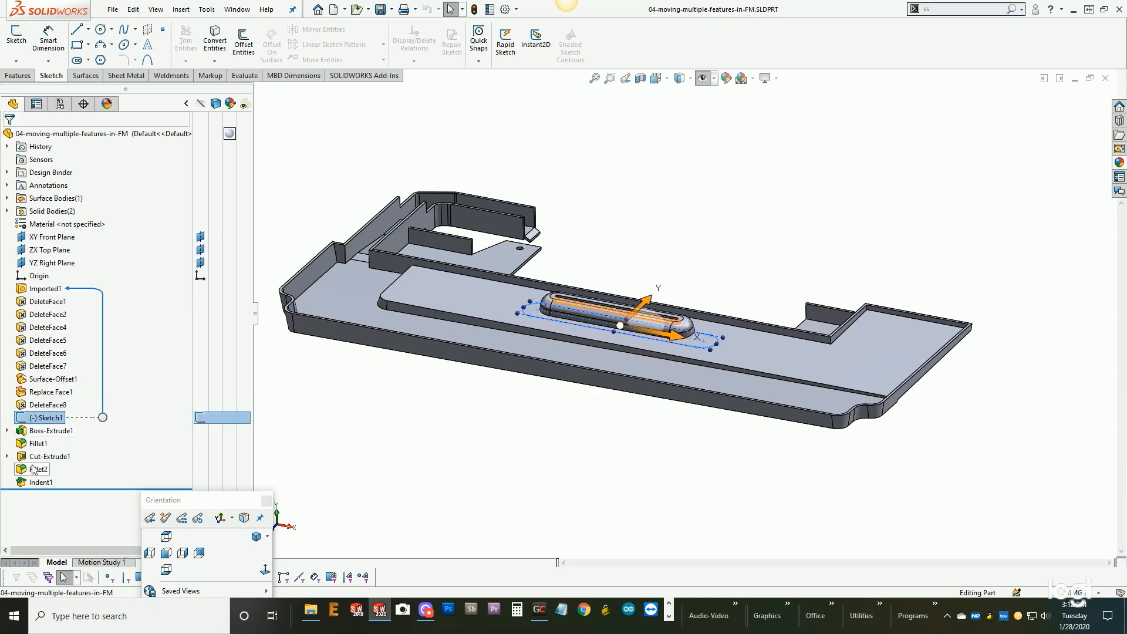
{"action": "left_click", "coordinate": [33, 485], "text": "shift"}
{"action": "left_click_drag", "start_coordinate": [34, 492], "coordinate": [33, 290]}
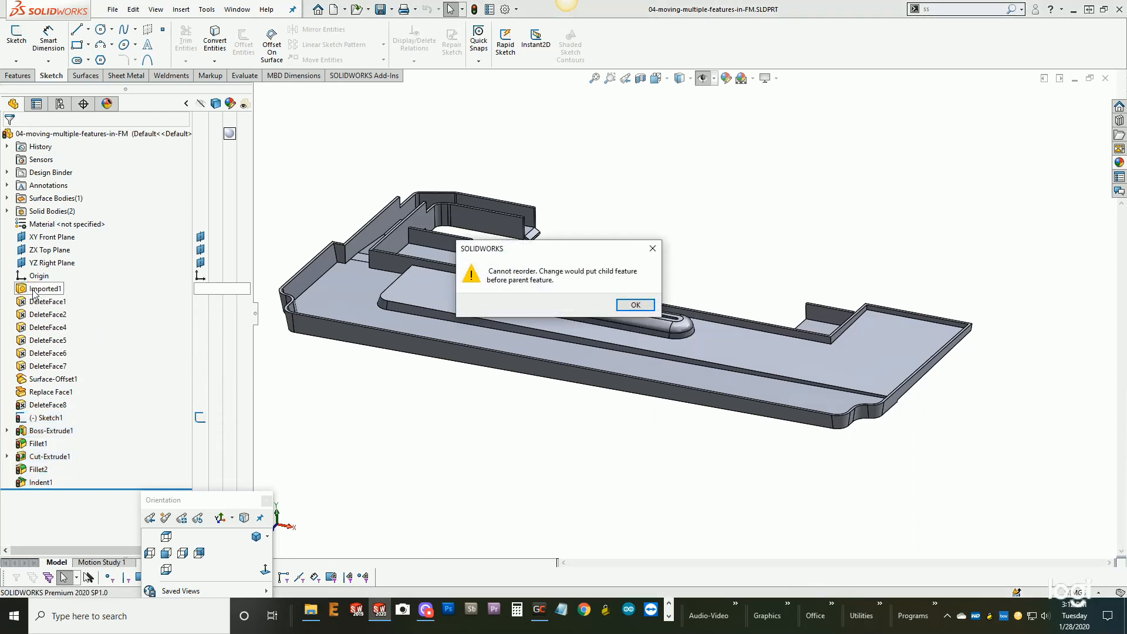
{"action": "left_click", "coordinate": [624, 309]}
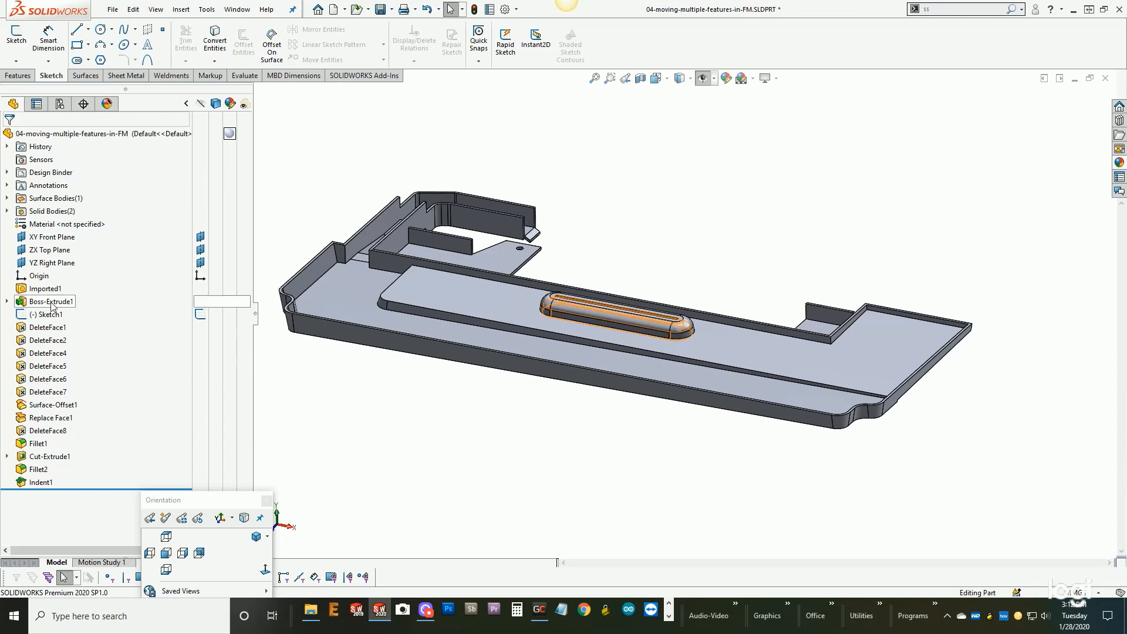
{"action": "left_click", "coordinate": [133, 10]}
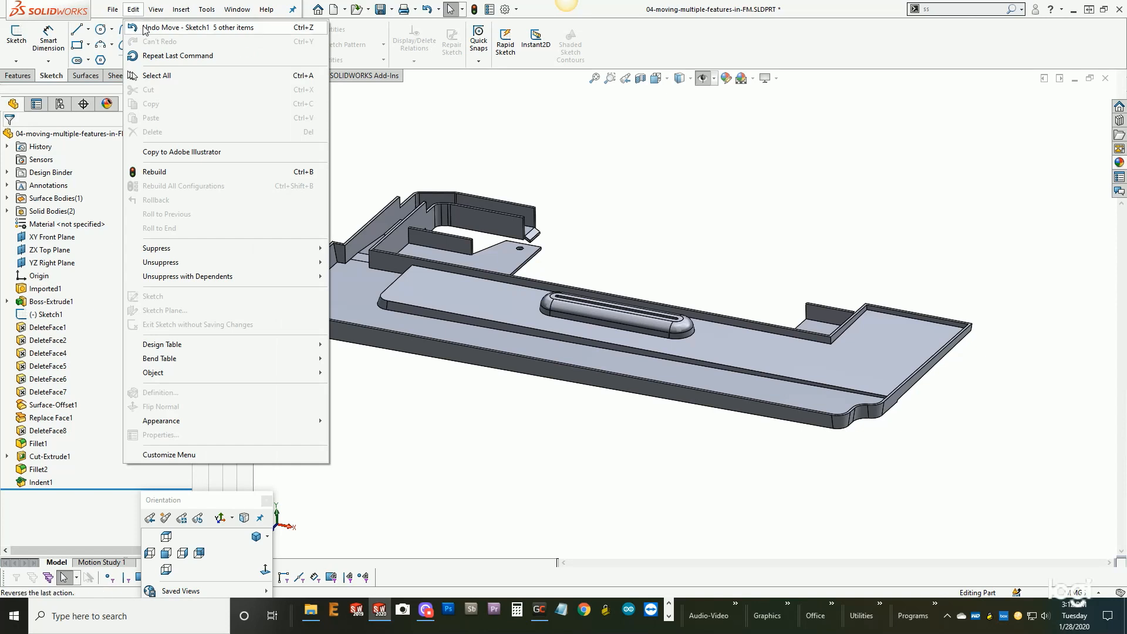
{"action": "left_click", "coordinate": [145, 28]}
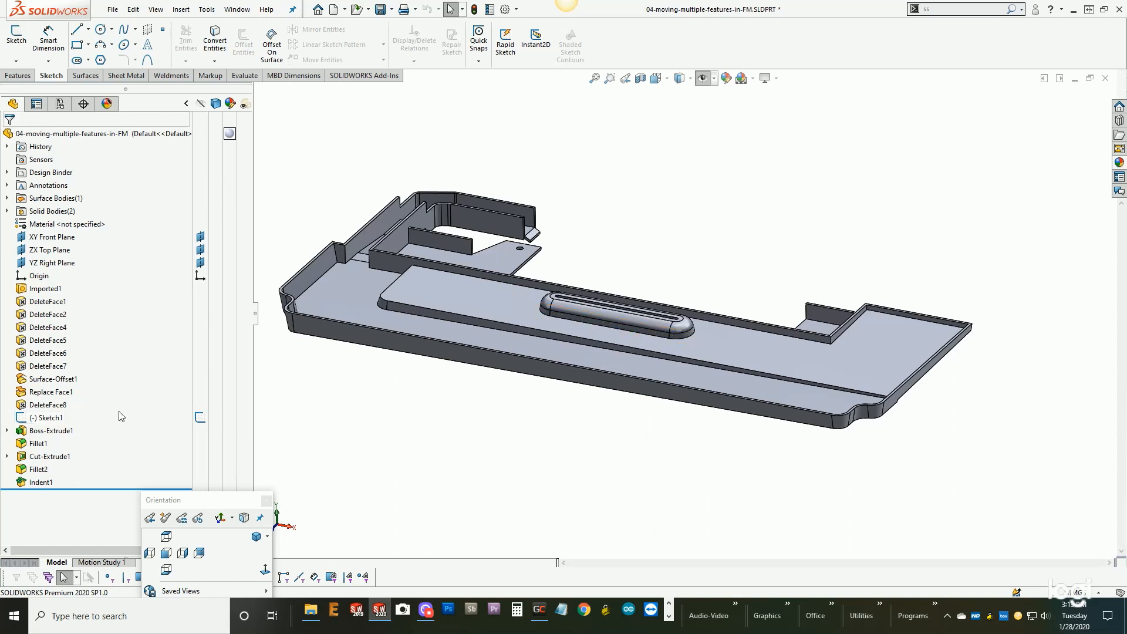
- Group the features from Sketch1 through Indent1 into a new folder, keeping the default folder name
{"action": "left_click", "coordinate": [41, 424]}
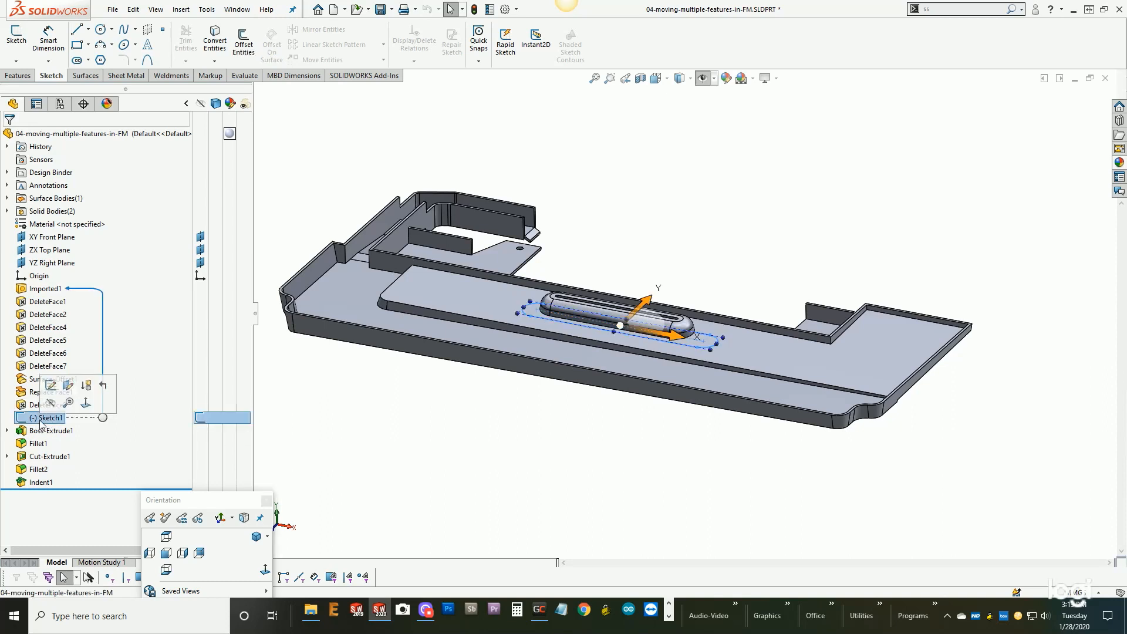
{"action": "left_click", "coordinate": [38, 482], "text": "shift"}
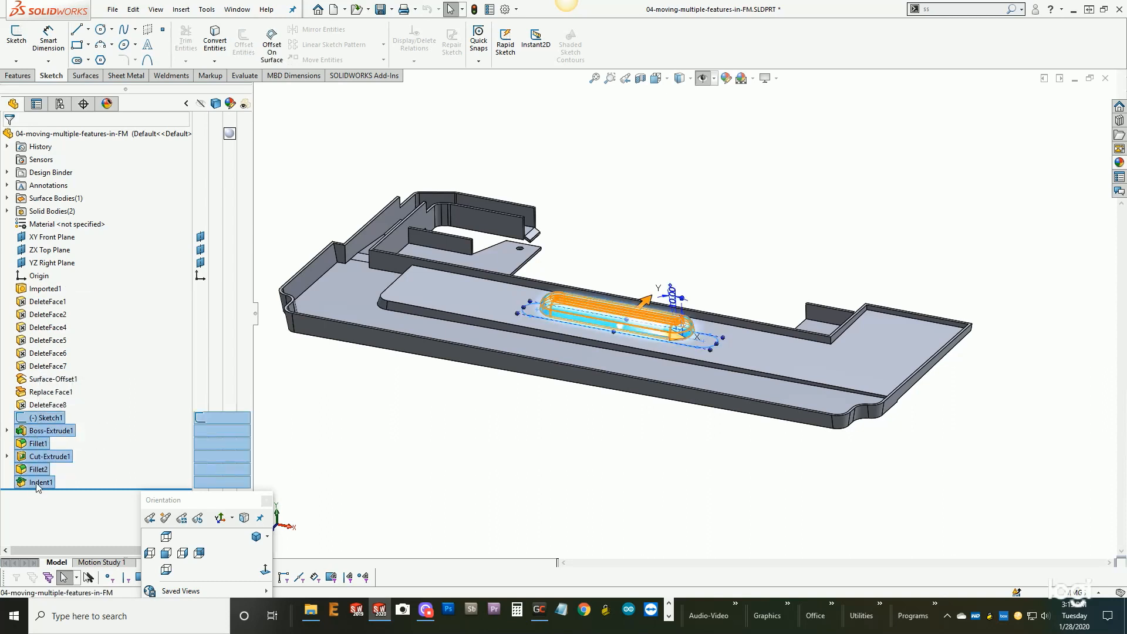
{"action": "right_click", "coordinate": [39, 484]}
{"action": "left_click", "coordinate": [77, 508]}
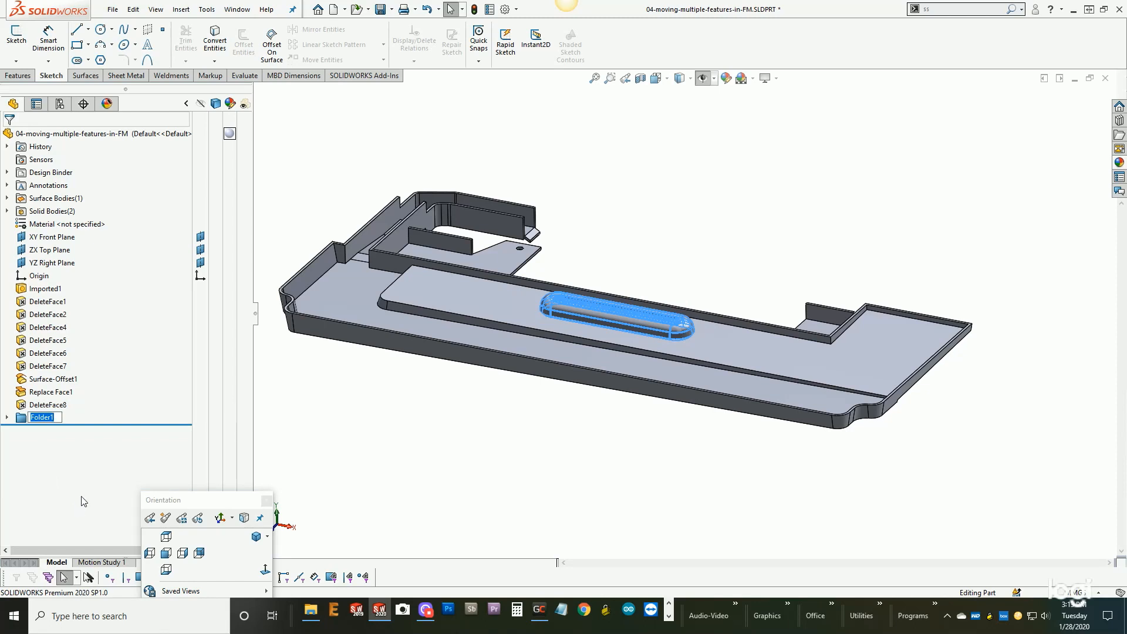
{"action": "left_click", "coordinate": [325, 480]}
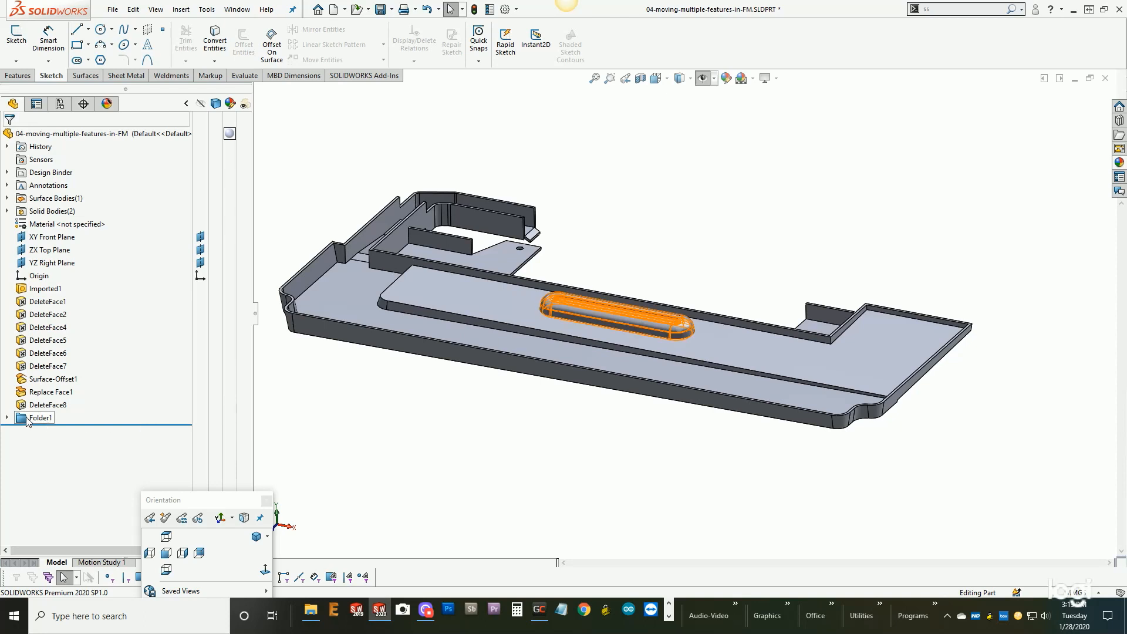
- Move the feature folder to directly after Imported1 and delete the folder so its features stand alone in the tree
{"action": "left_click_drag", "start_coordinate": [26, 421], "coordinate": [22, 296]}
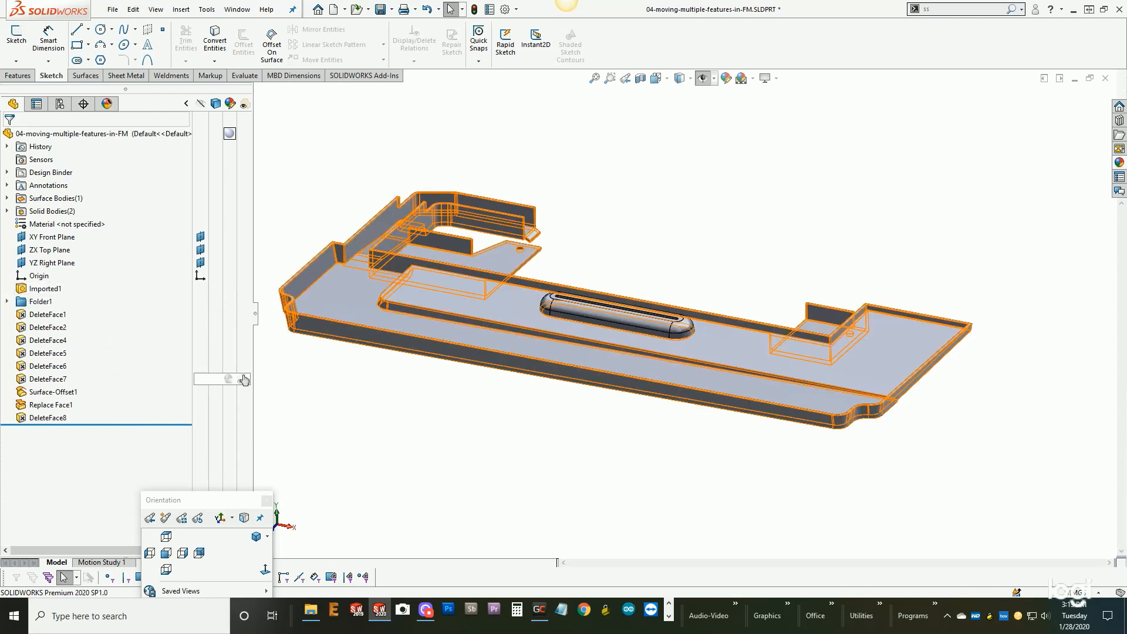
{"action": "left_click", "coordinate": [40, 302]}
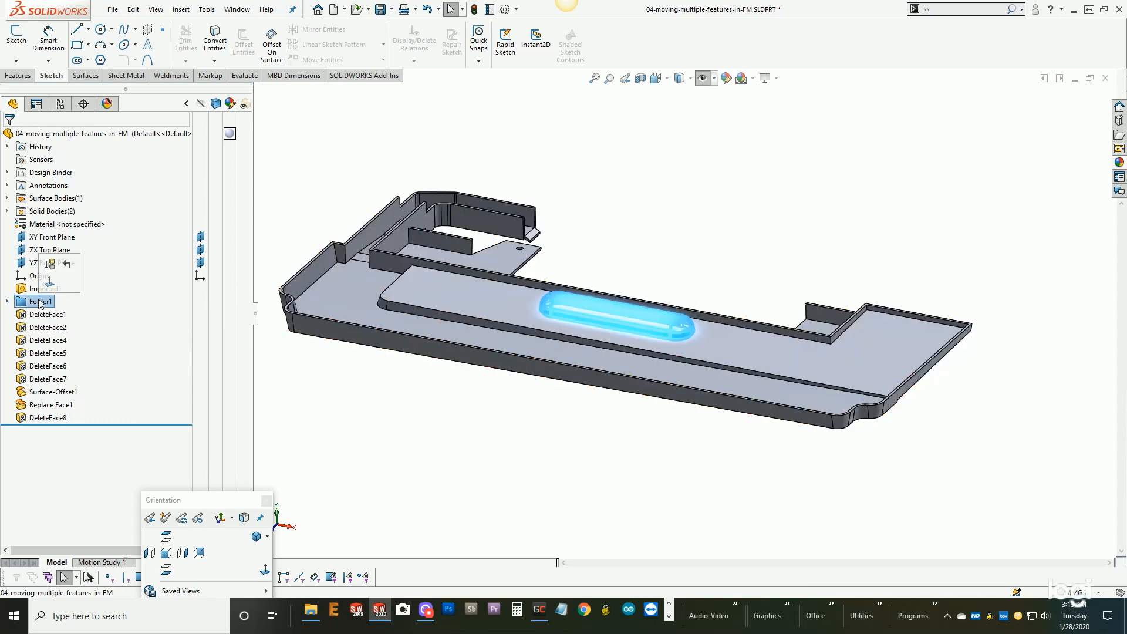
{"action": "key", "text": "Delete"}
{"action": "left_click", "coordinate": [392, 149]}
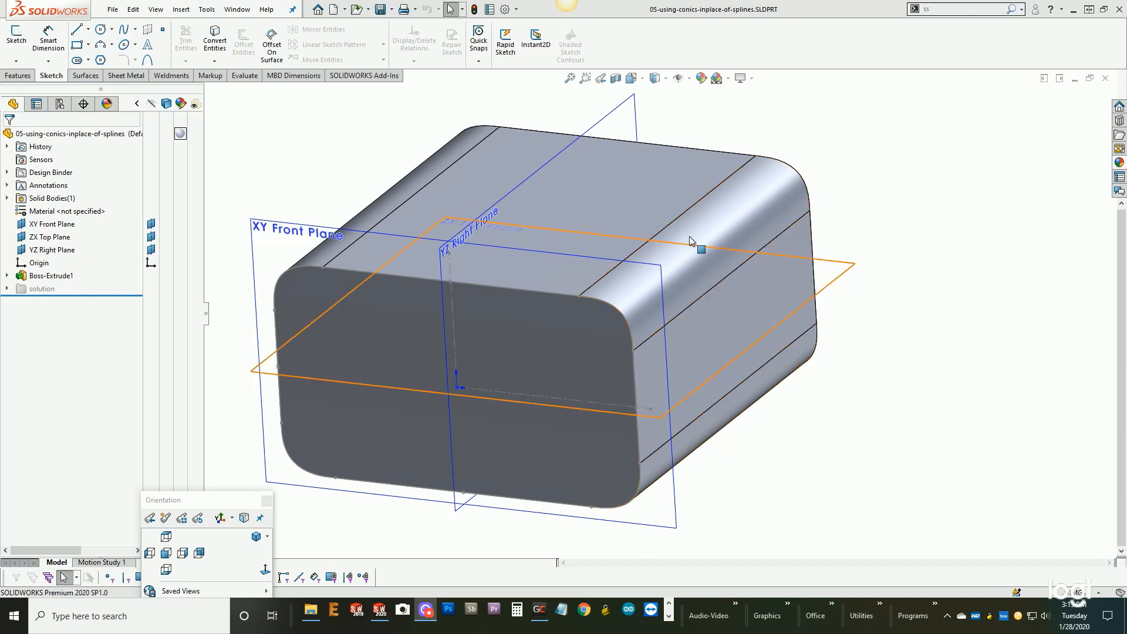
- Set the part's display to Tangent Edges Removed
{"action": "left_click", "coordinate": [156, 11]}
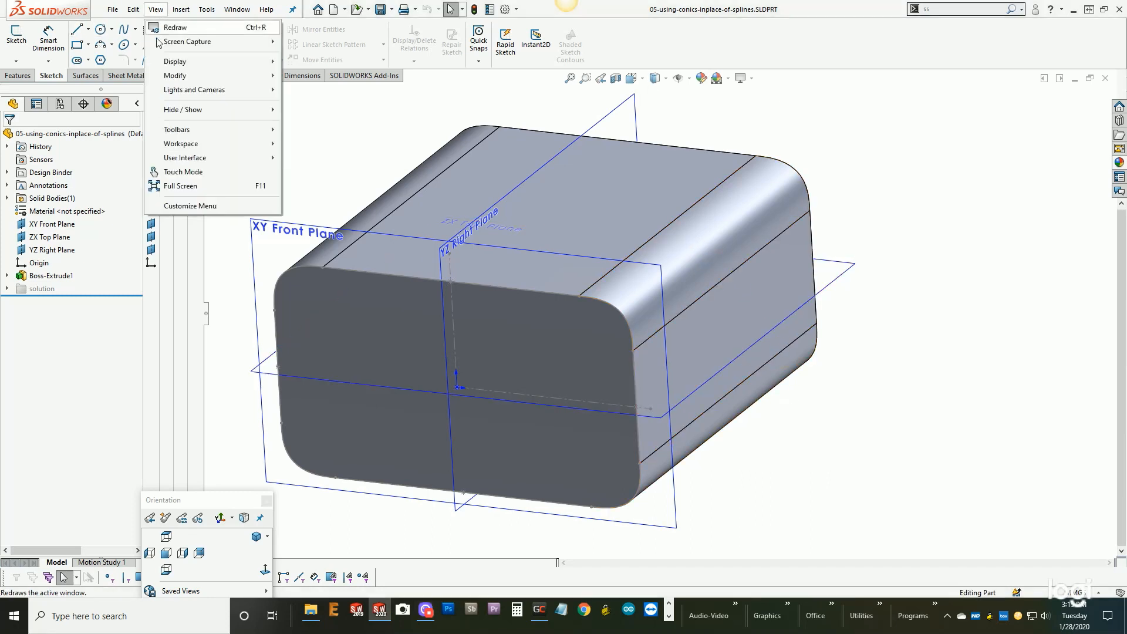
{"action": "mouse_move", "coordinate": [162, 63]}
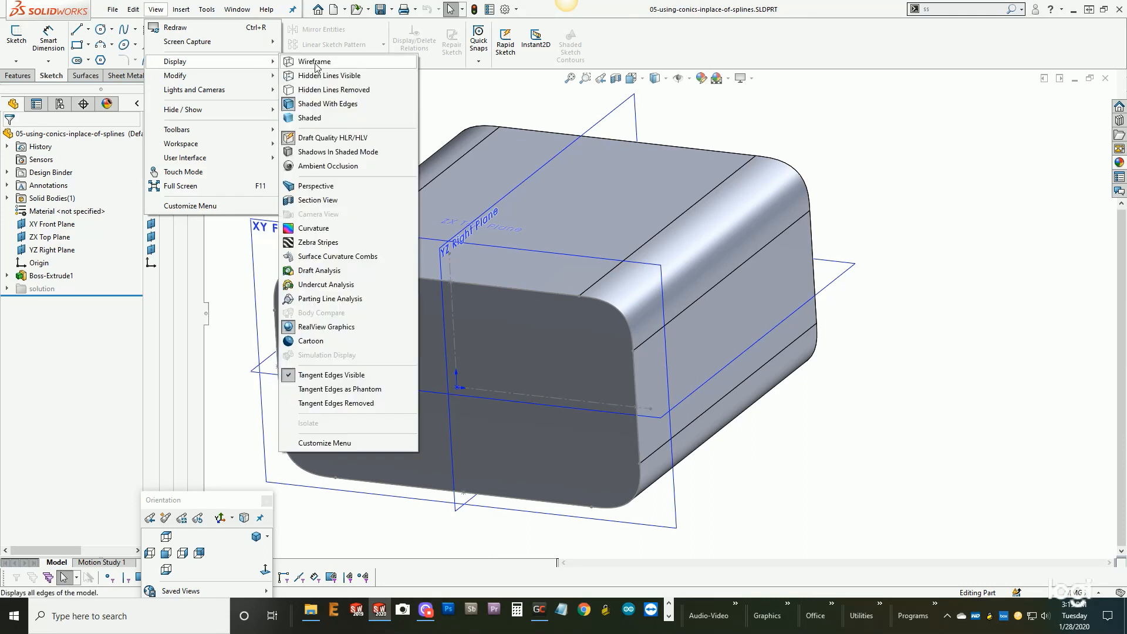
{"action": "left_click", "coordinate": [316, 404]}
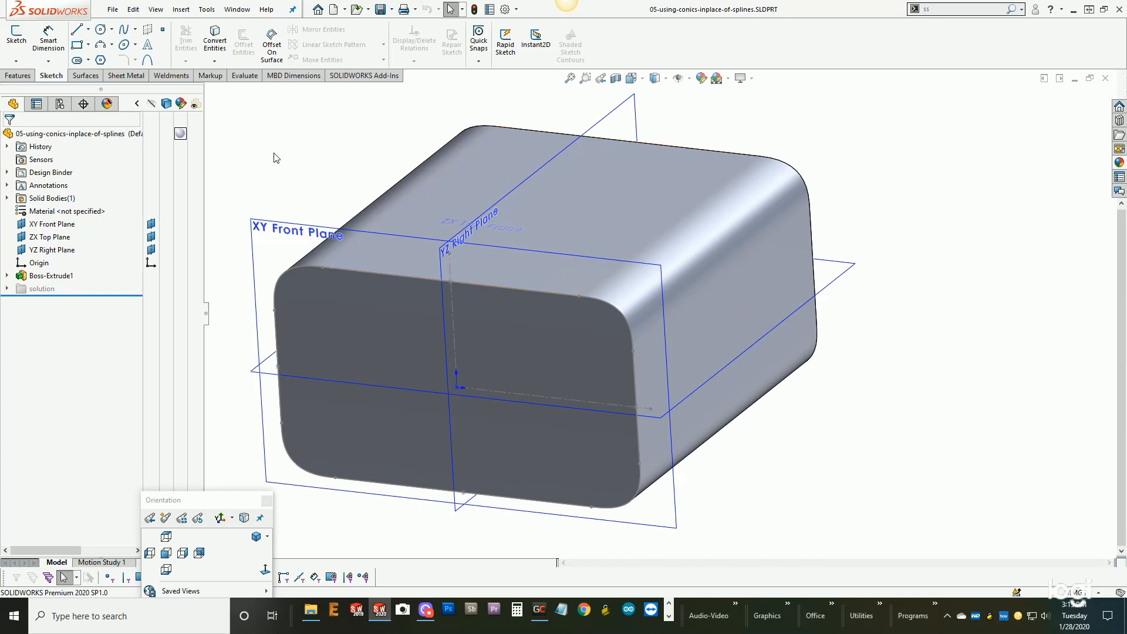
- Open Sketch1 under Boss-Extrude1 for editing in the front view, focusing on the profile's upper-right rounded corner
{"action": "left_click", "coordinate": [7, 276]}
{"action": "left_click", "coordinate": [60, 288]}
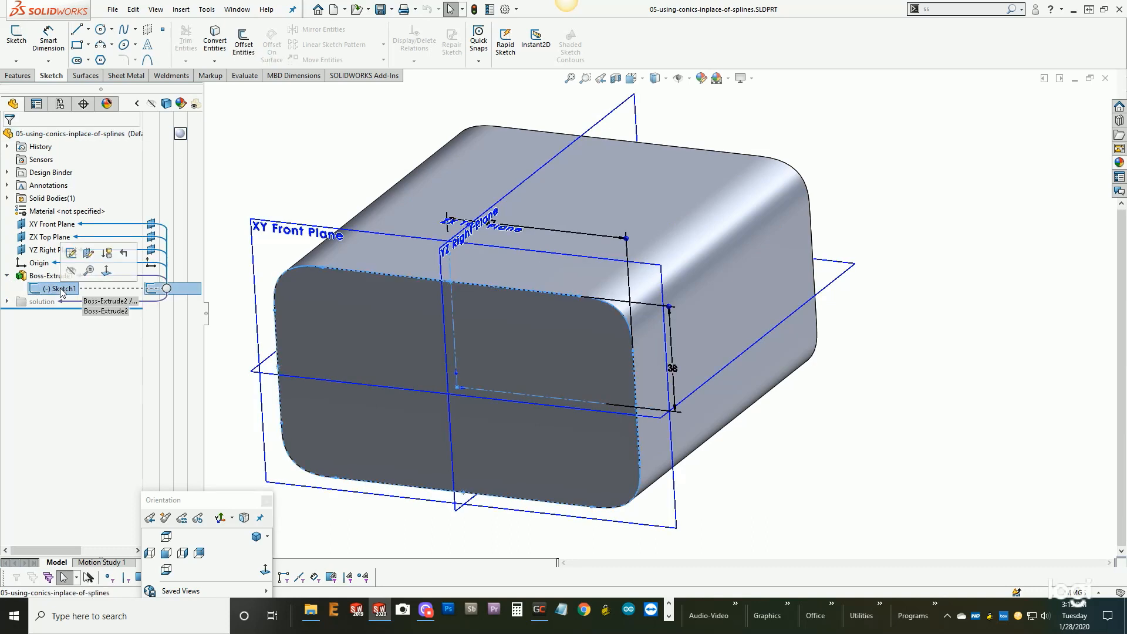
{"action": "left_click", "coordinate": [70, 254]}
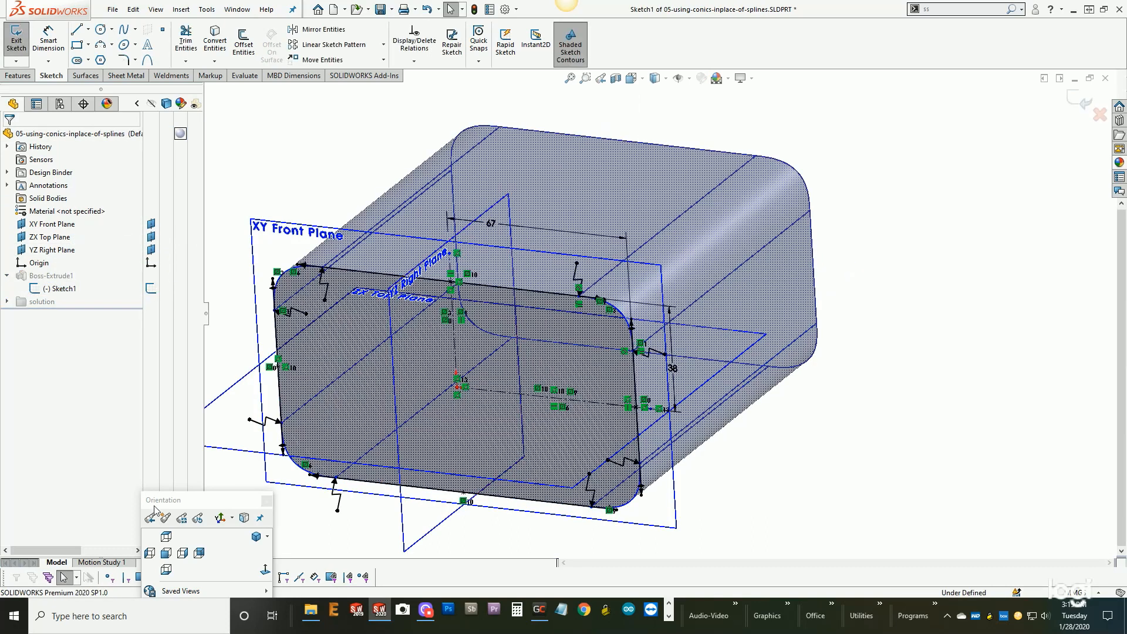
{"action": "left_click", "coordinate": [166, 553]}
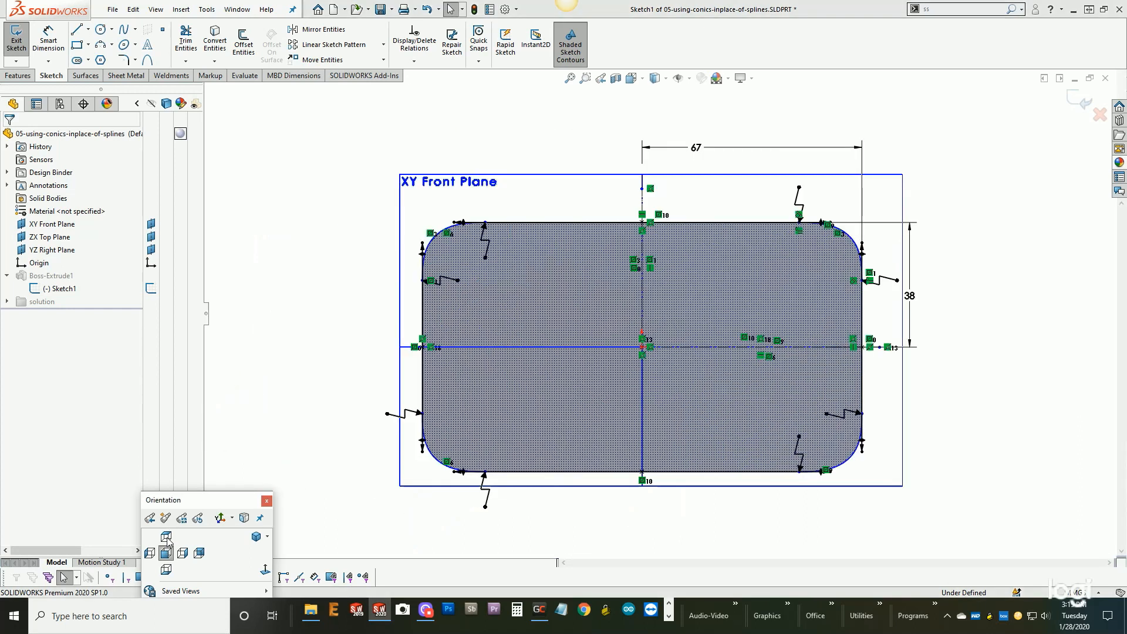
{"action": "scroll", "coordinate": [888, 264], "scroll_direction": "down", "scroll_amount": 3}
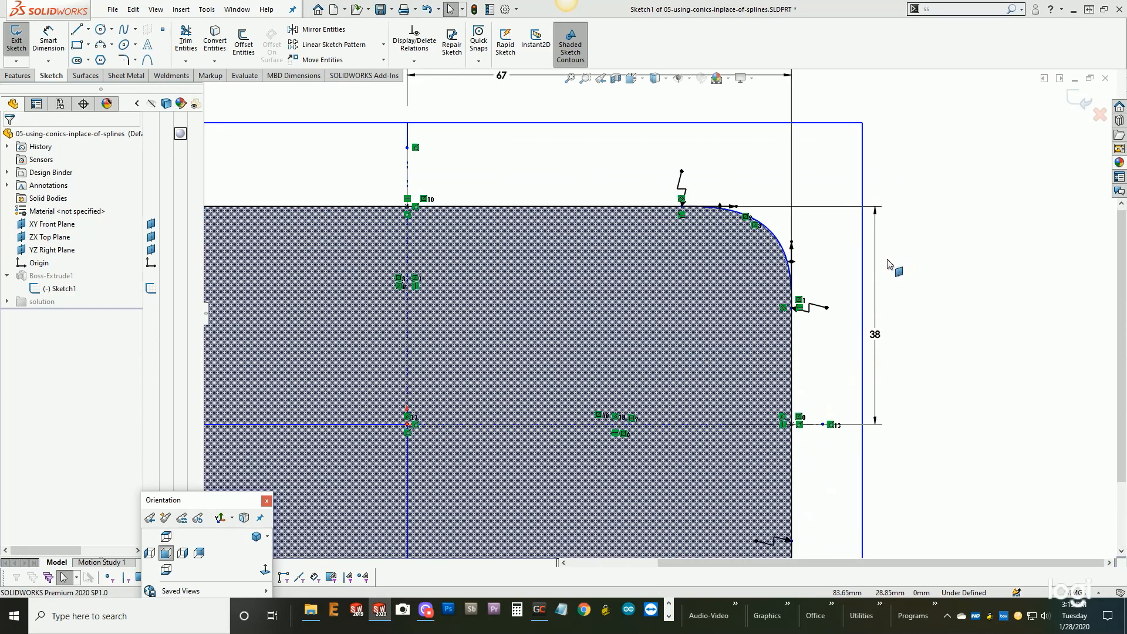
{"action": "scroll", "coordinate": [888, 263], "scroll_direction": "down", "scroll_amount": 2}
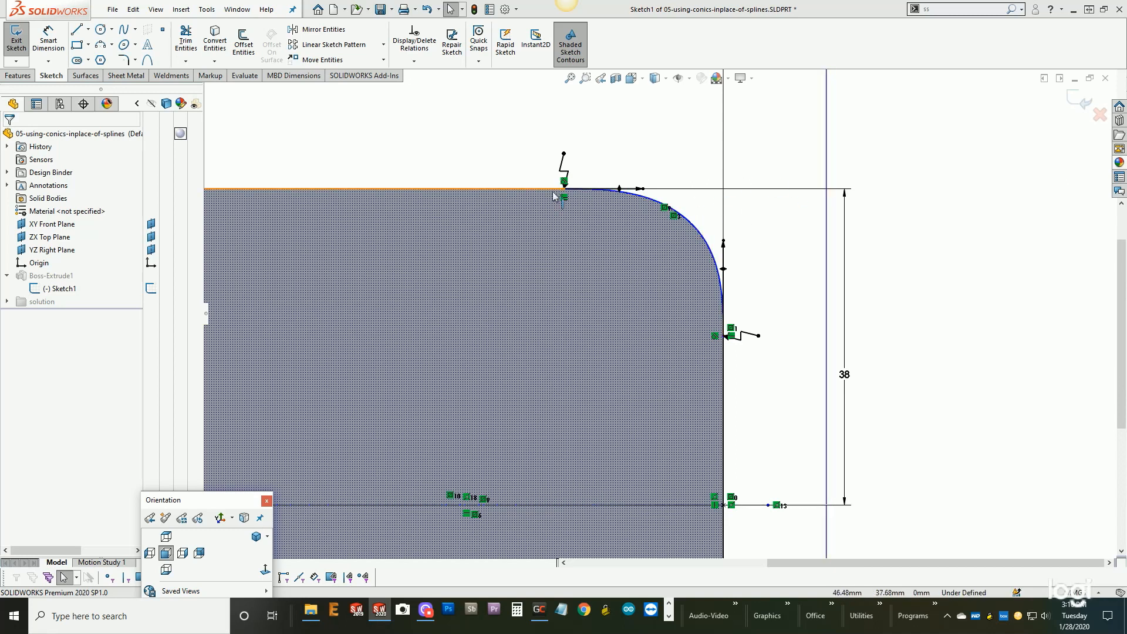
- Dimension the tangent handle at the lower end of the upper-right corner spline, accepting its current length
{"action": "left_click", "coordinate": [704, 245]}
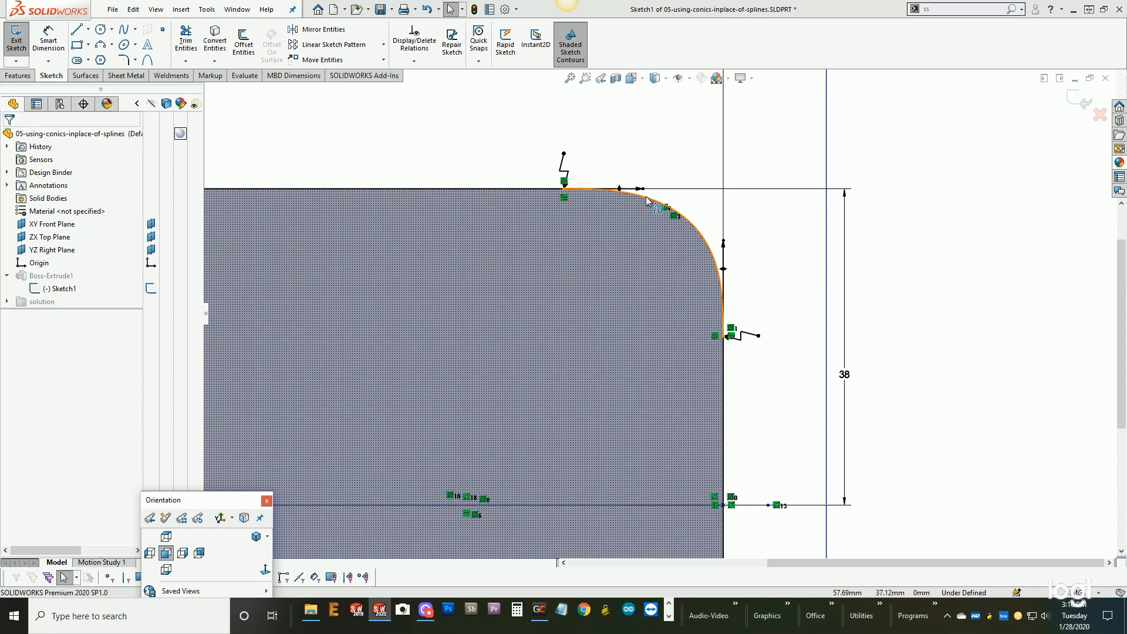
{"action": "right_click", "coordinate": [725, 242]}
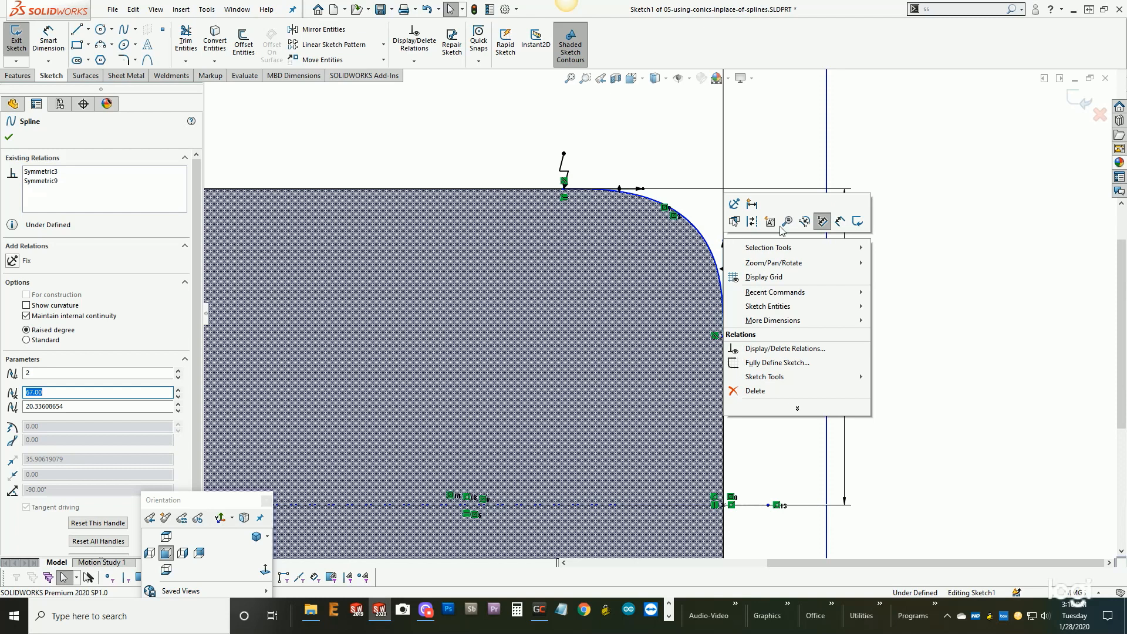
{"action": "left_click", "coordinate": [840, 221]}
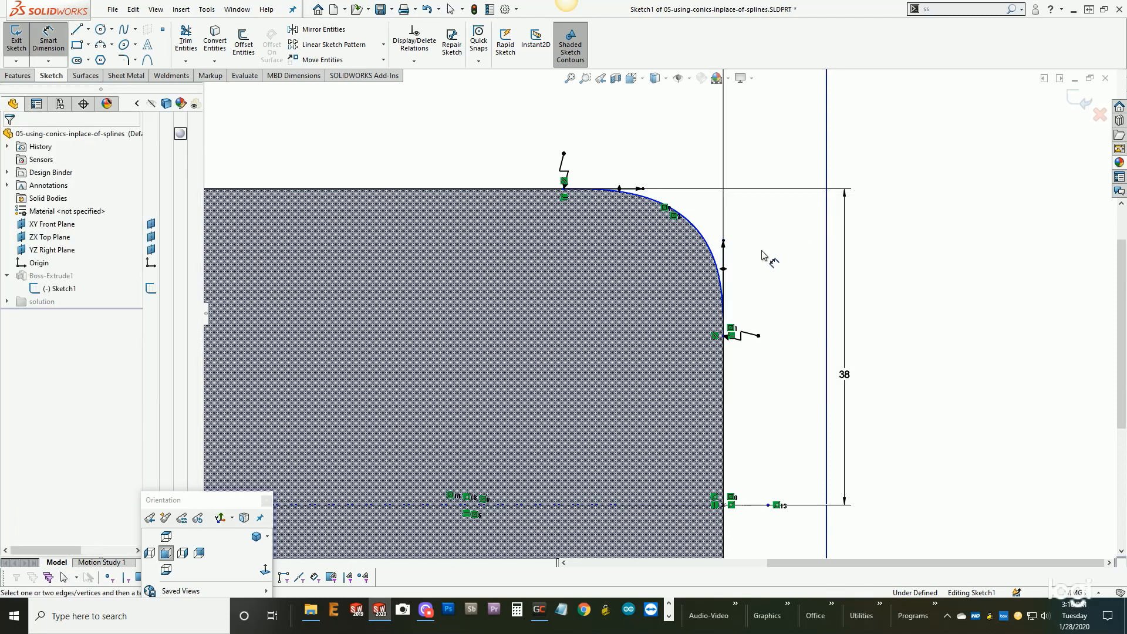
{"action": "left_click", "coordinate": [723, 243]}
{"action": "left_click", "coordinate": [780, 237]}
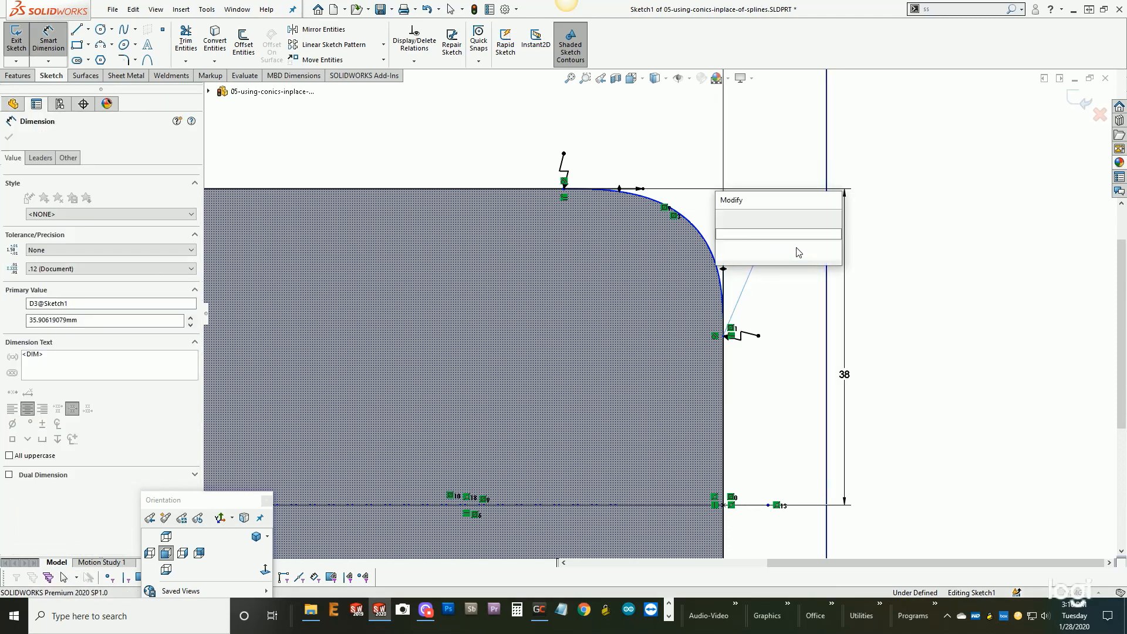
{"action": "left_click", "coordinate": [728, 218]}
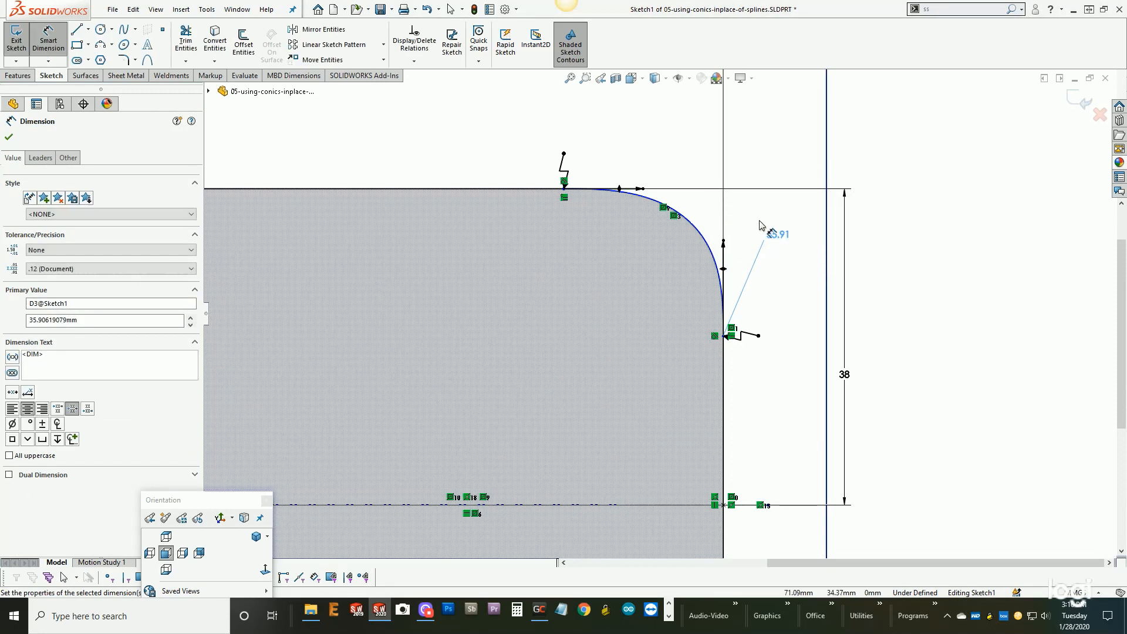
- Dimension the tangent handle at the corner spline's upper end and link its value by equation to the other handle, ="D3@Sketch1"
{"action": "left_click", "coordinate": [643, 188]}
{"action": "left_click", "coordinate": [688, 150]}
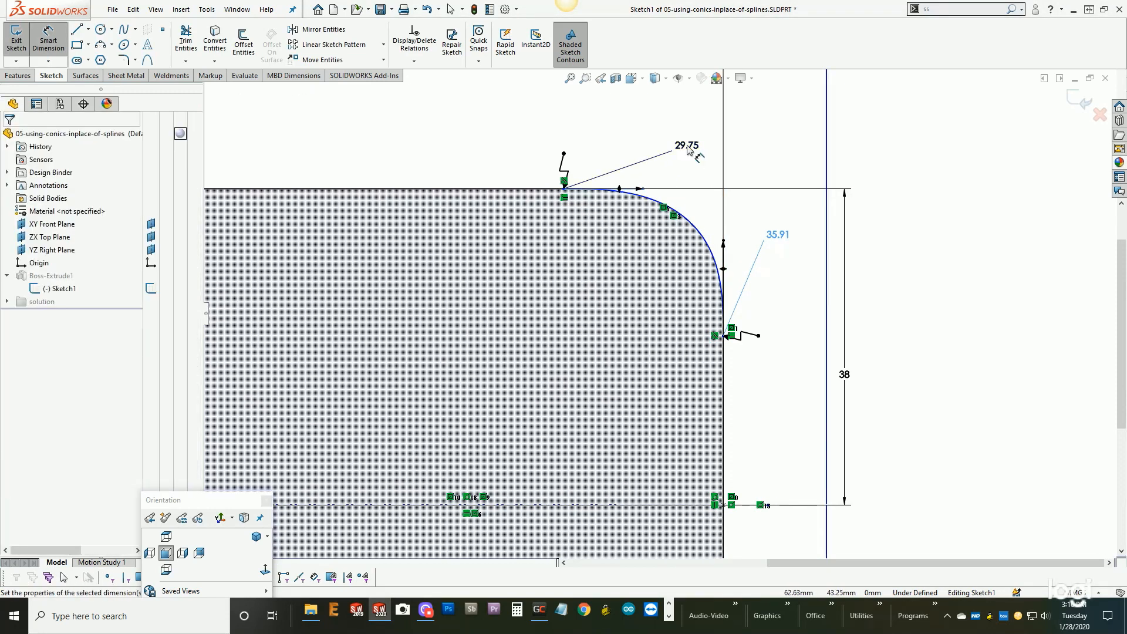
{"action": "type", "text": "="}
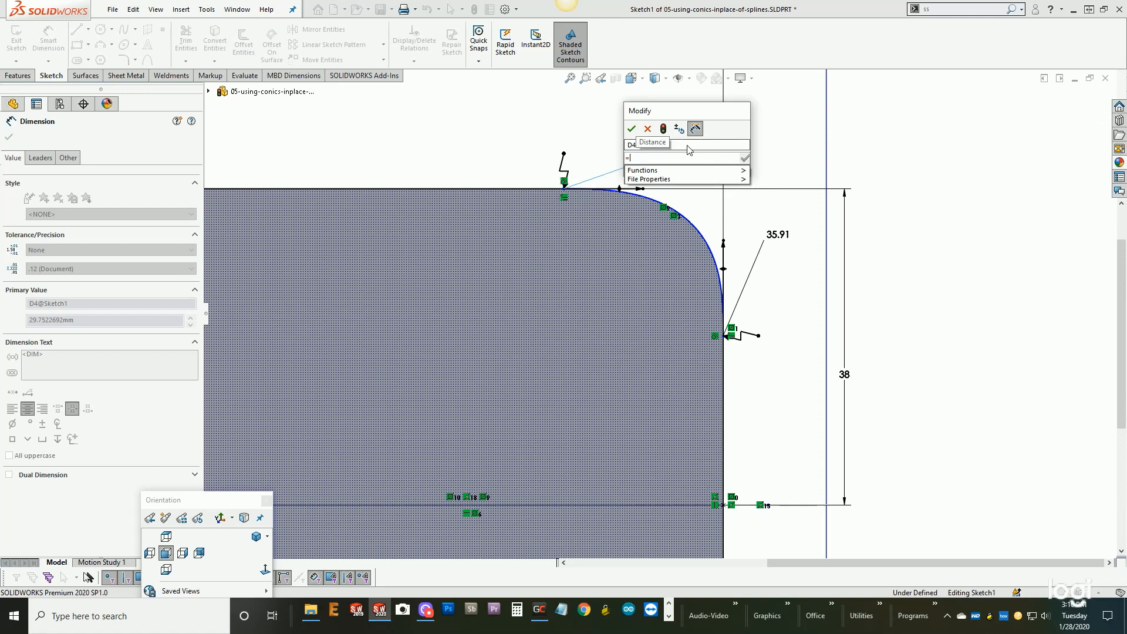
{"action": "left_click", "coordinate": [779, 235]}
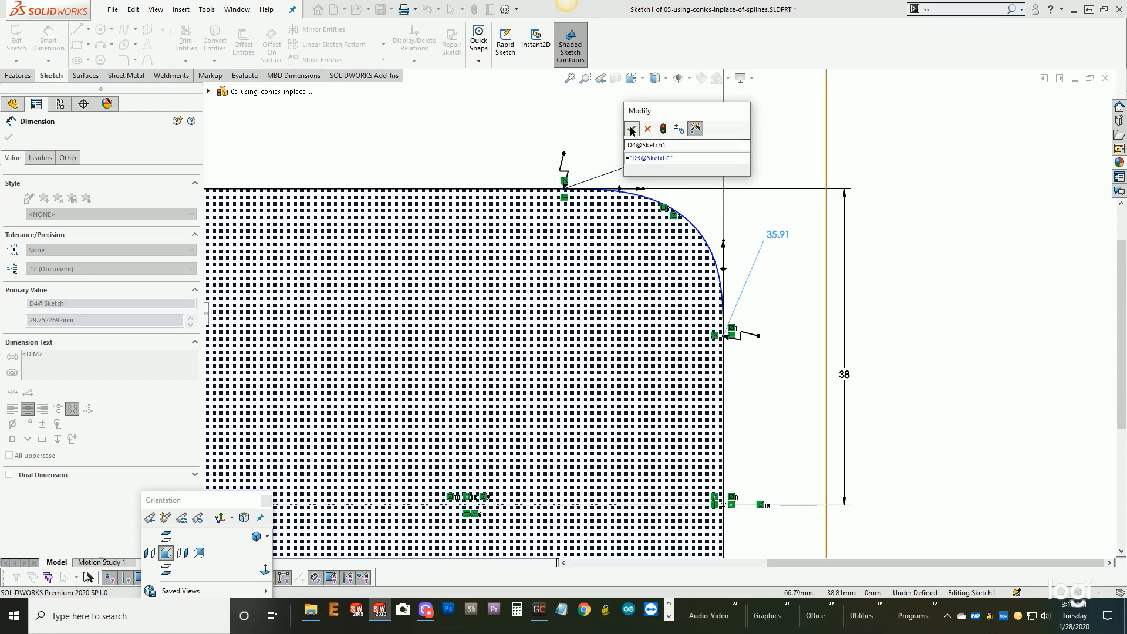
{"action": "left_click", "coordinate": [632, 129]}
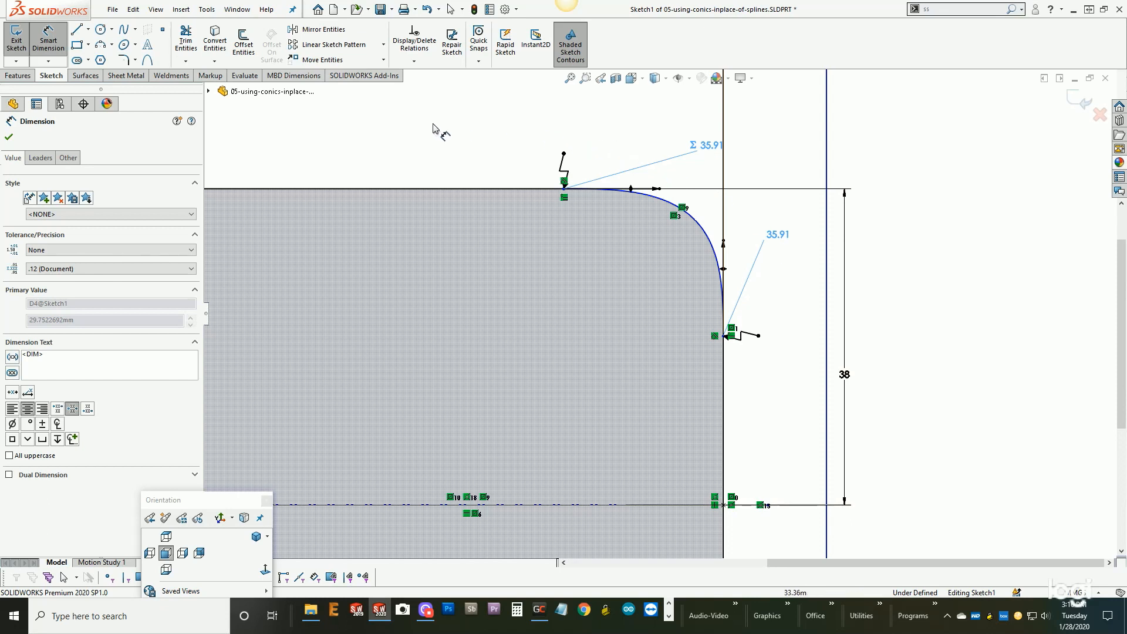
- Draw a conic between the corner spline's endpoints, with its apex where the adjoining edges meet and its shoulder near the spline
{"action": "left_click", "coordinate": [148, 59]}
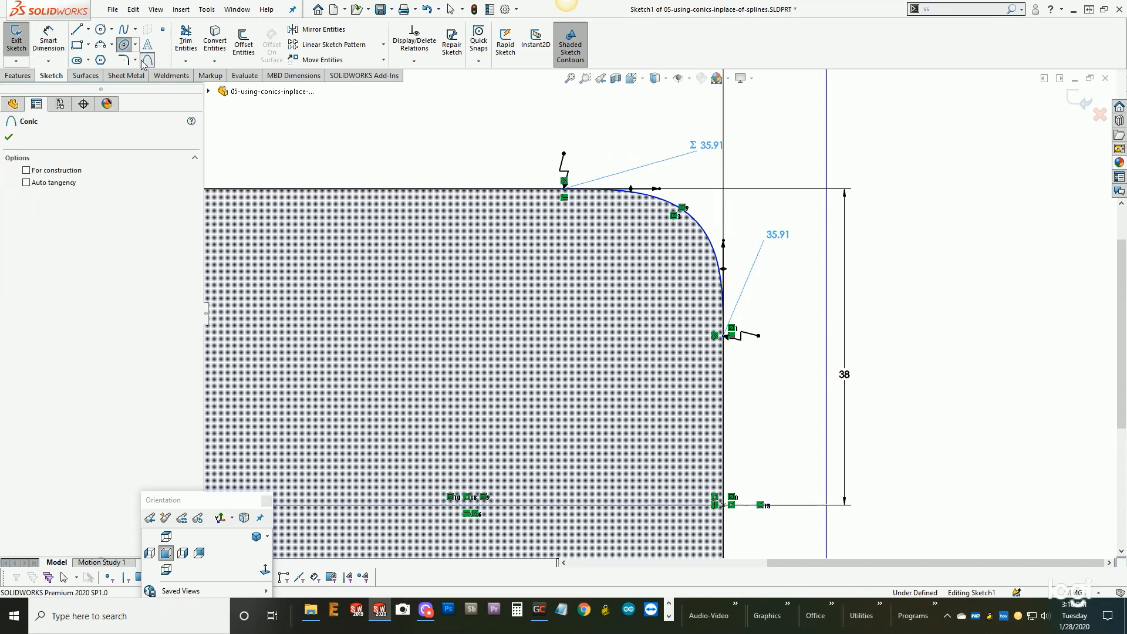
{"action": "left_click", "coordinate": [565, 188]}
{"action": "left_click", "coordinate": [716, 337]}
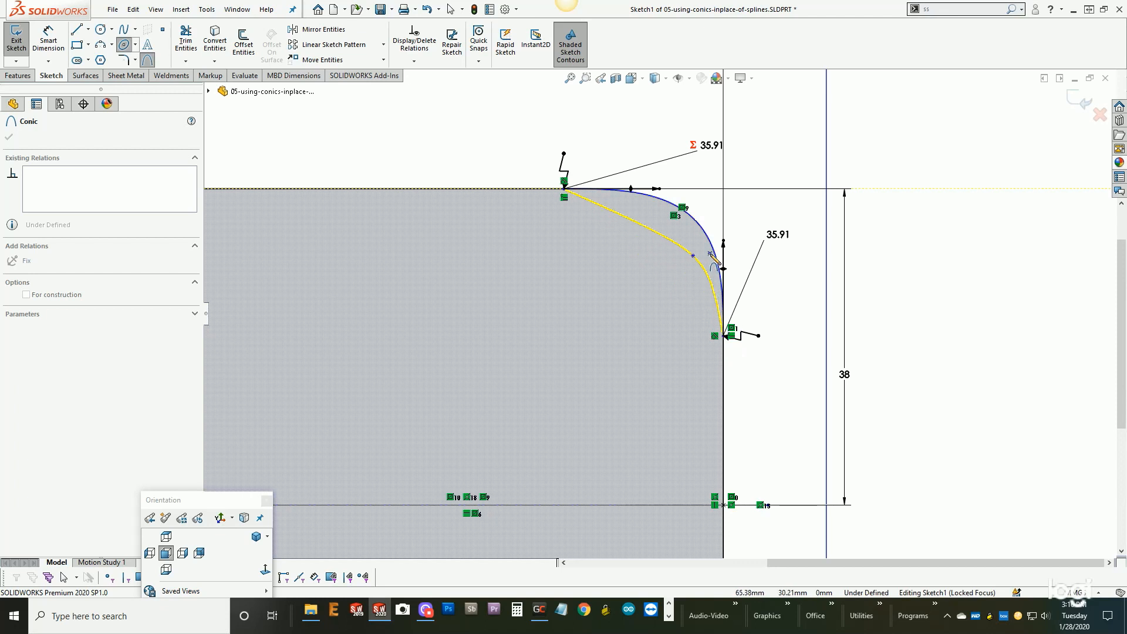
{"action": "left_click", "coordinate": [722, 189]}
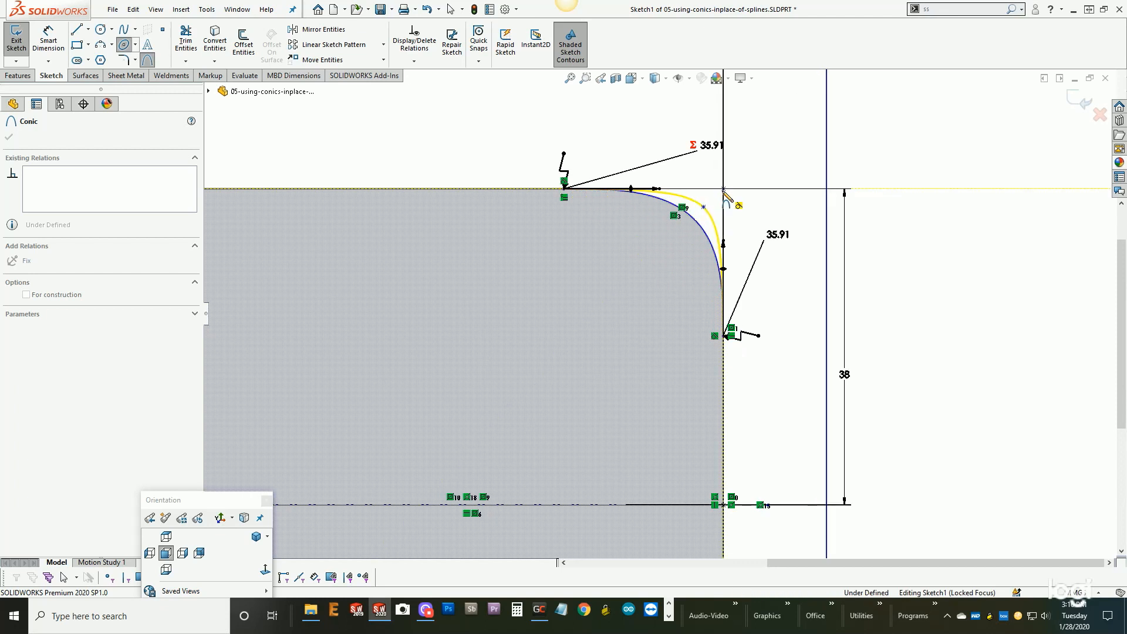
{"action": "left_click", "coordinate": [702, 230]}
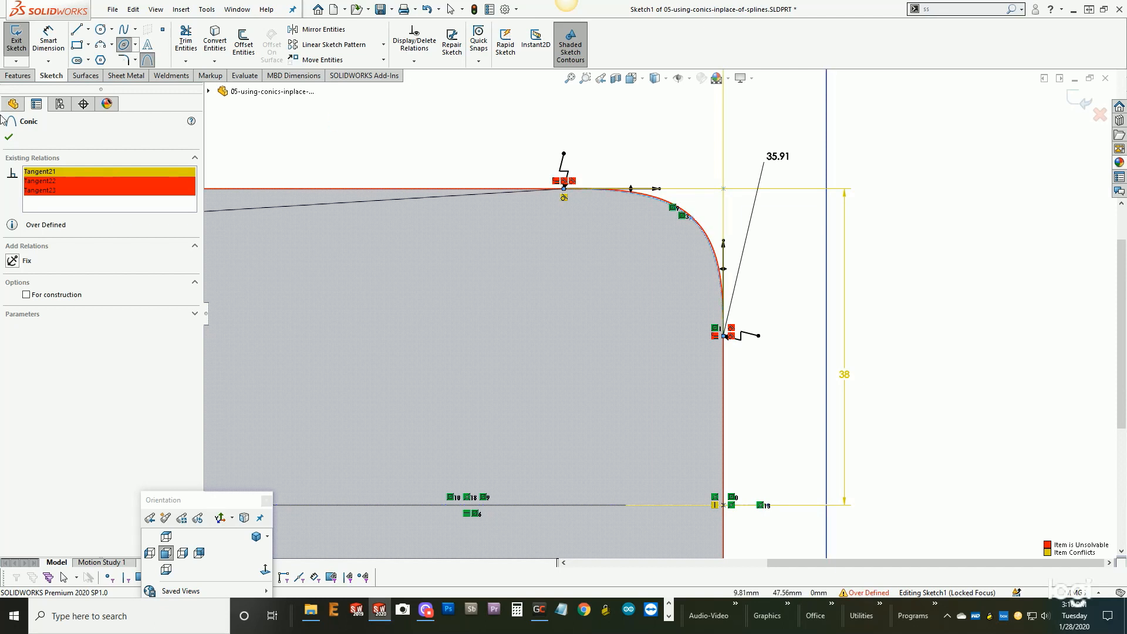
{"action": "left_click", "coordinate": [11, 136]}
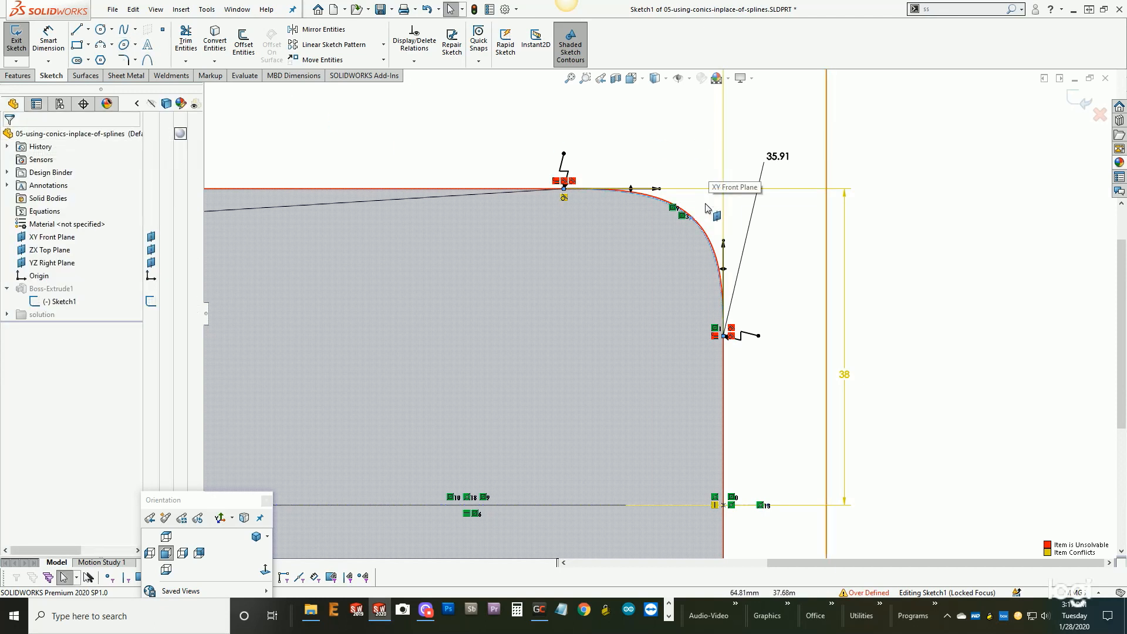
- Replace the upper-right corner spline with the new conic using Replace Entity, deleting the spline and keeping the contour option on
{"action": "scroll", "coordinate": [713, 191], "scroll_direction": "down", "scroll_amount": 2}
{"action": "scroll", "coordinate": [705, 218], "scroll_direction": "down", "scroll_amount": 2}
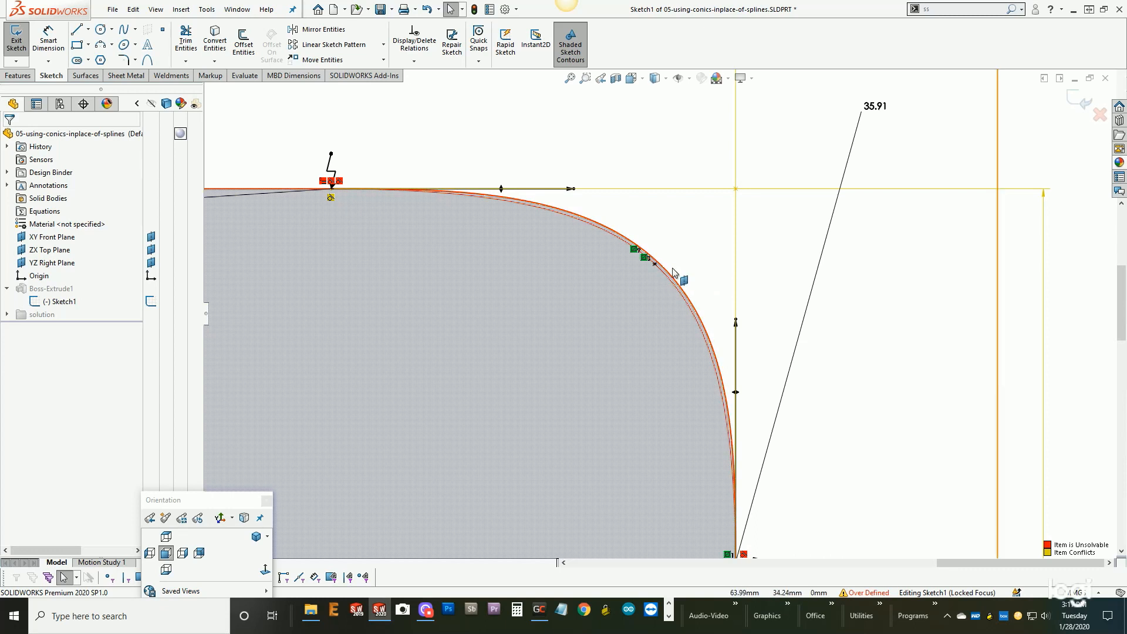
{"action": "scroll", "coordinate": [657, 282], "scroll_direction": "down", "scroll_amount": 5}
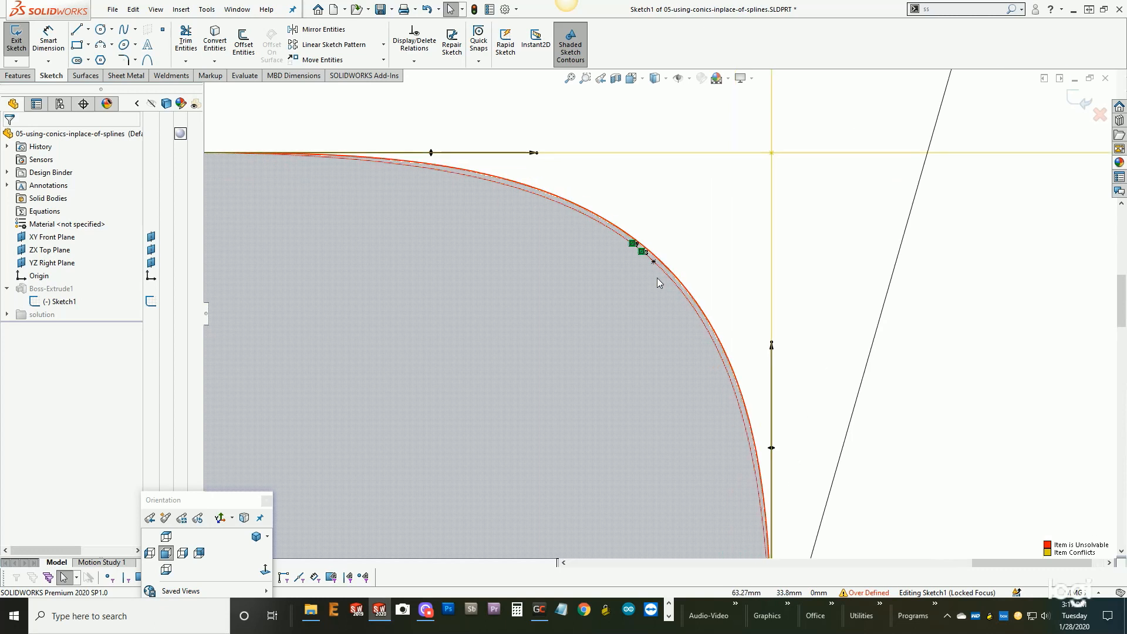
{"action": "key", "text": "s"}
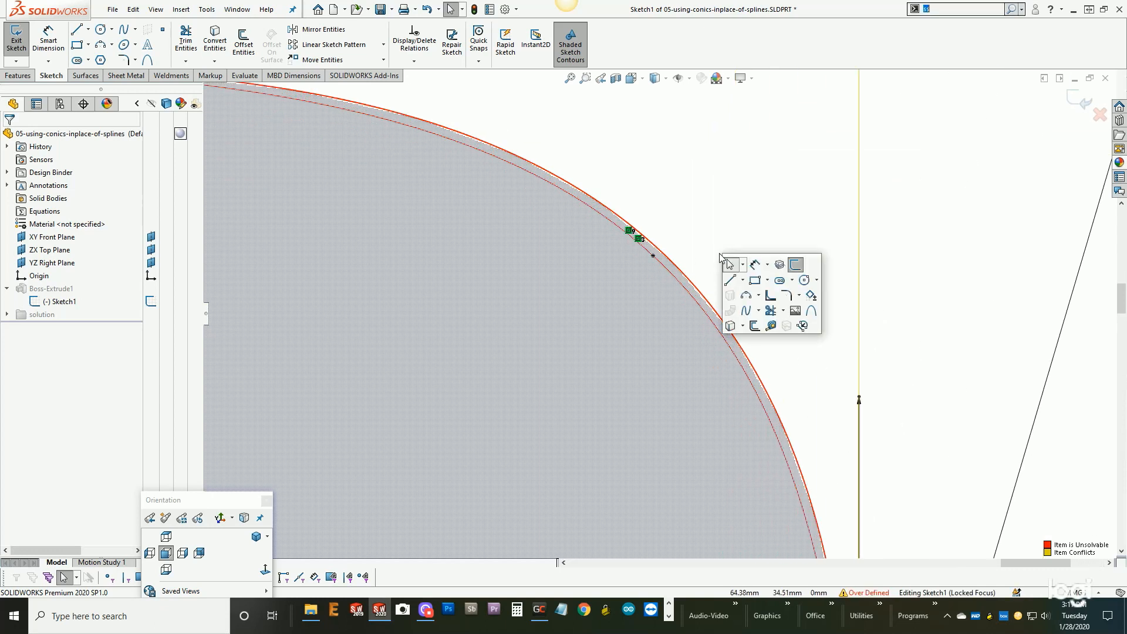
{"action": "left_click", "coordinate": [802, 326]}
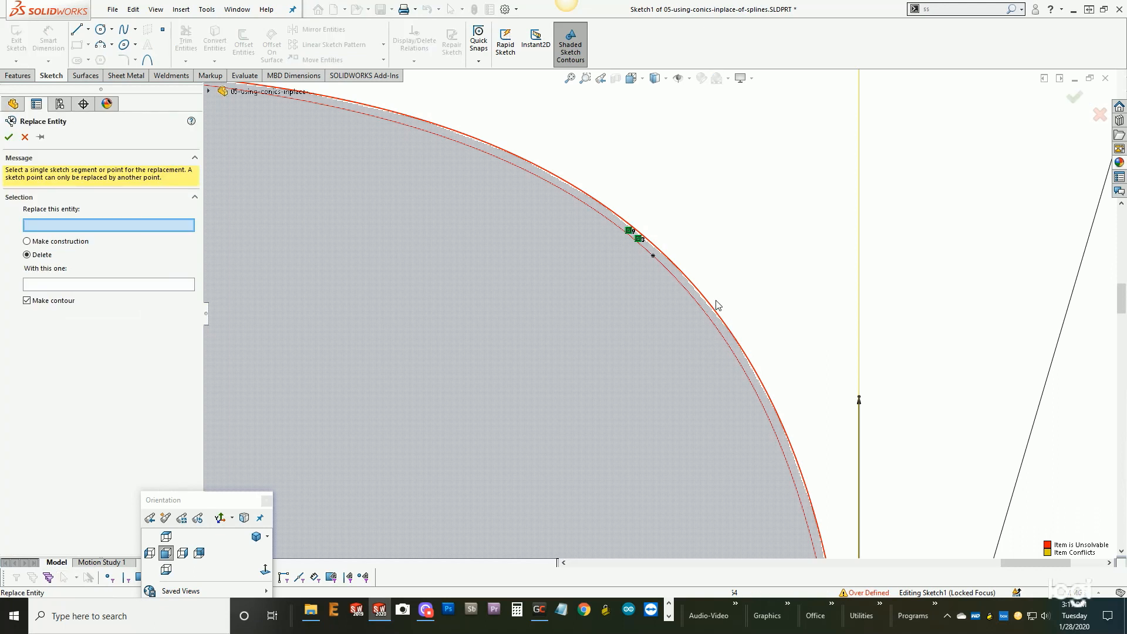
{"action": "left_click", "coordinate": [705, 299]}
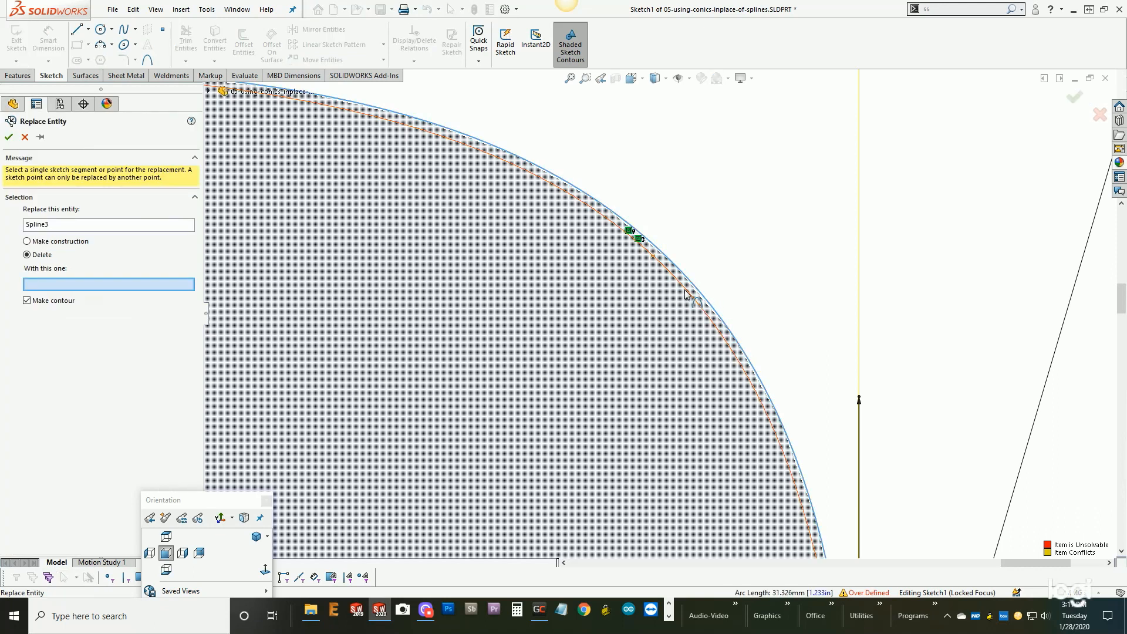
{"action": "left_click", "coordinate": [685, 294]}
{"action": "key", "text": "Return"}
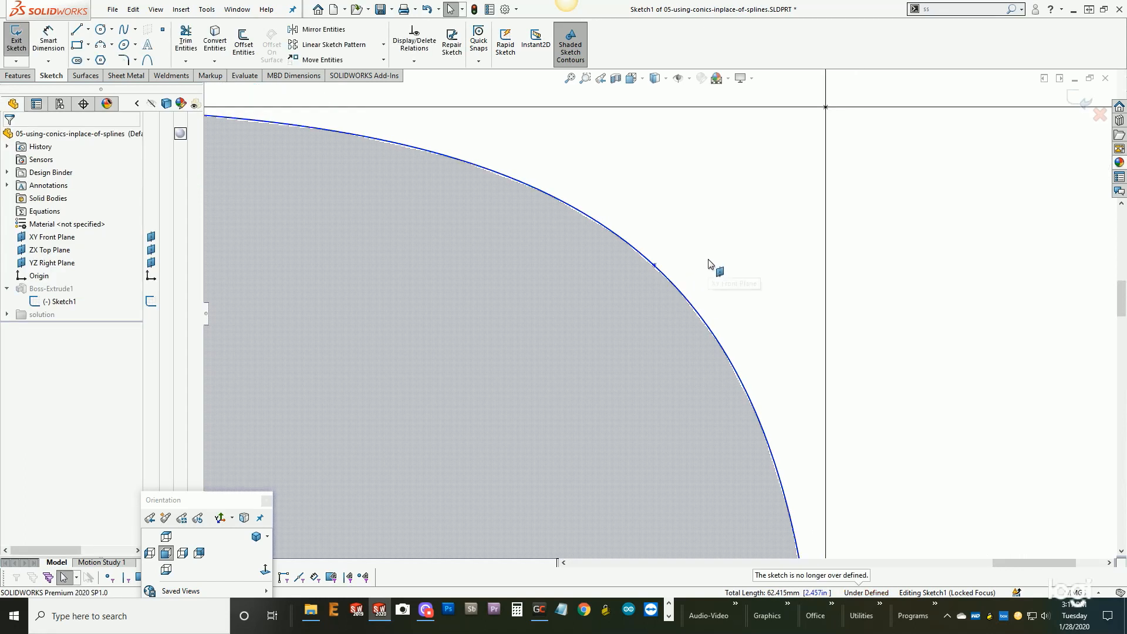
- Dimension the corner conic's rho value and set it to 0.575
{"action": "scroll", "coordinate": [711, 265], "scroll_direction": "up", "scroll_amount": 7}
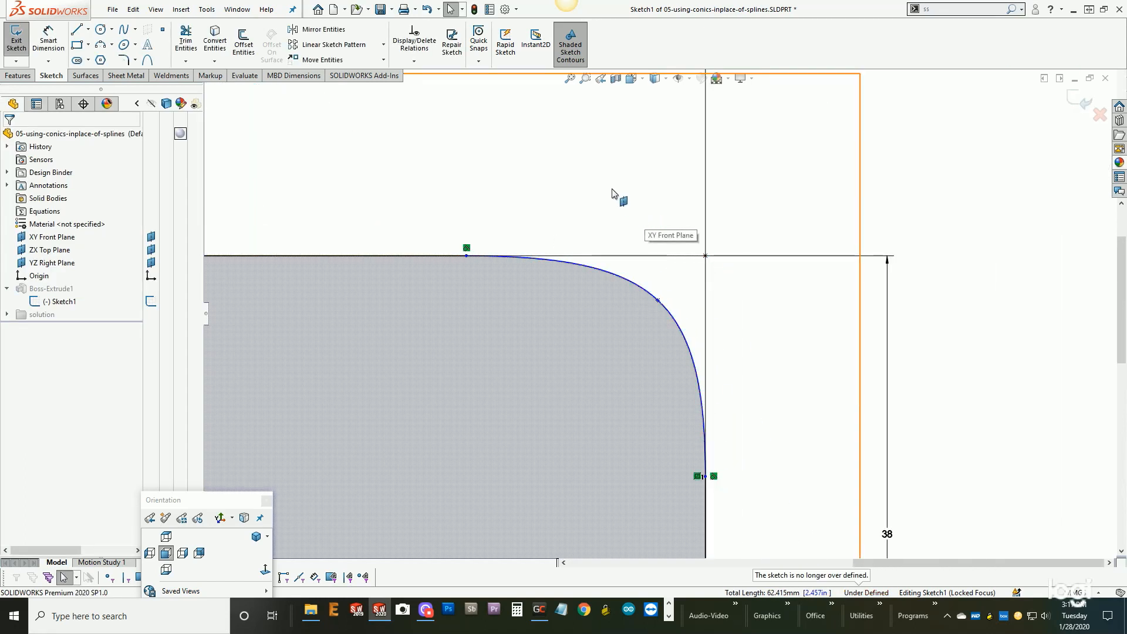
{"action": "right_click", "coordinate": [640, 188]}
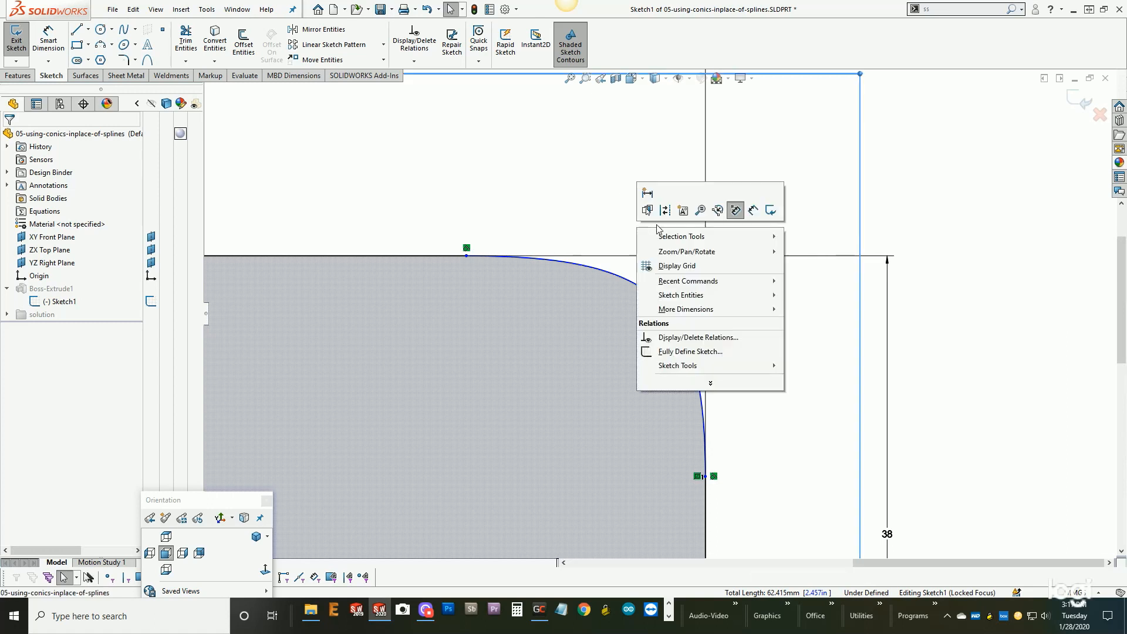
{"action": "left_click", "coordinate": [748, 211]}
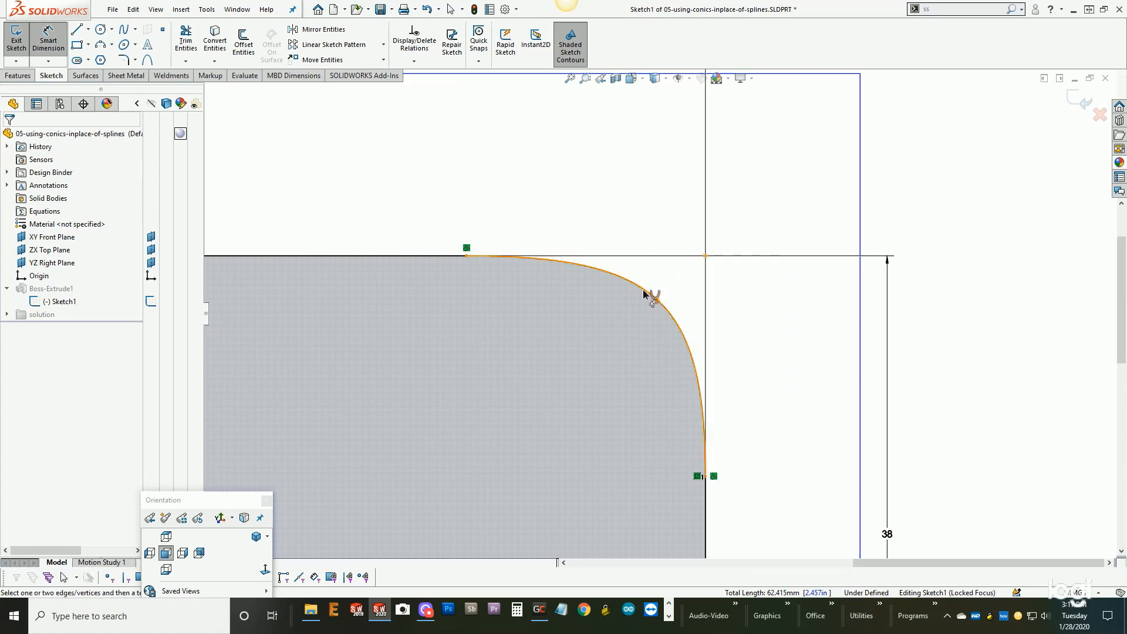
{"action": "left_click", "coordinate": [650, 295]}
{"action": "left_click", "coordinate": [751, 236]}
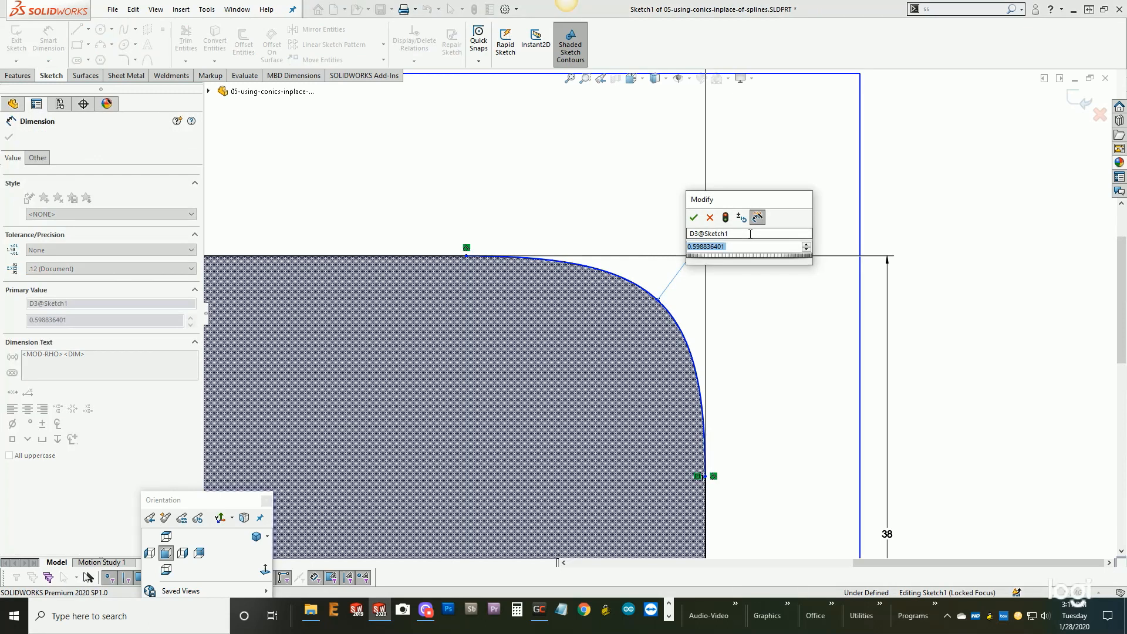
{"action": "key", "text": "BackSpace"}
{"action": "type", "text": ".575"}
{"action": "key", "text": "Return"}
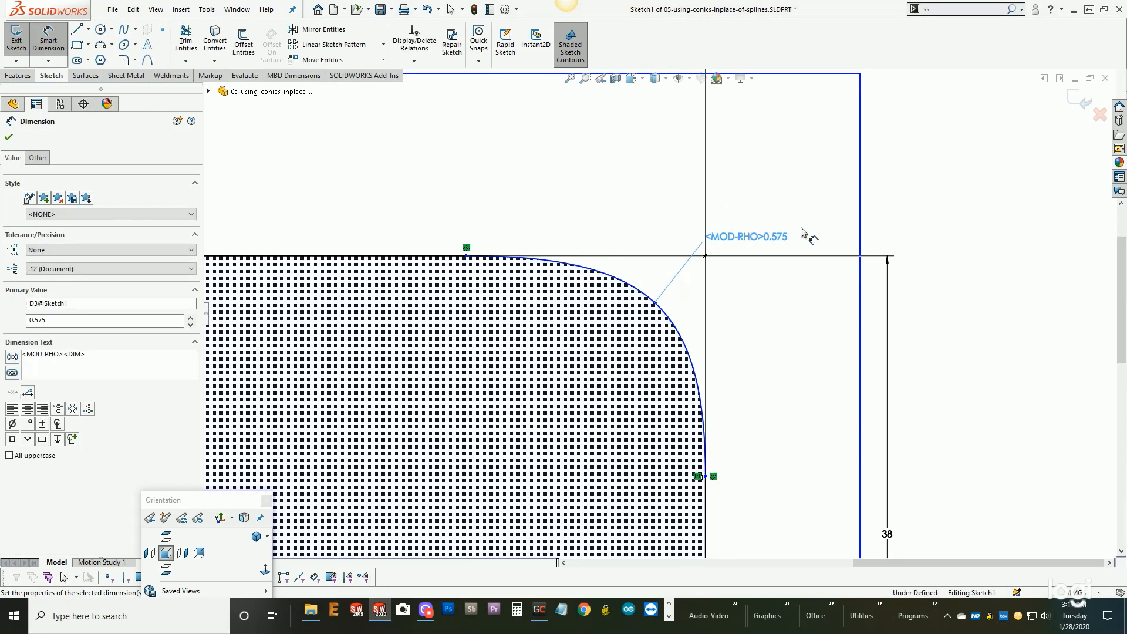
- Dimension the horizontal distance between the conic's two endpoints, accepting its current value
{"action": "scroll", "coordinate": [634, 203], "scroll_direction": "up", "scroll_amount": 2}
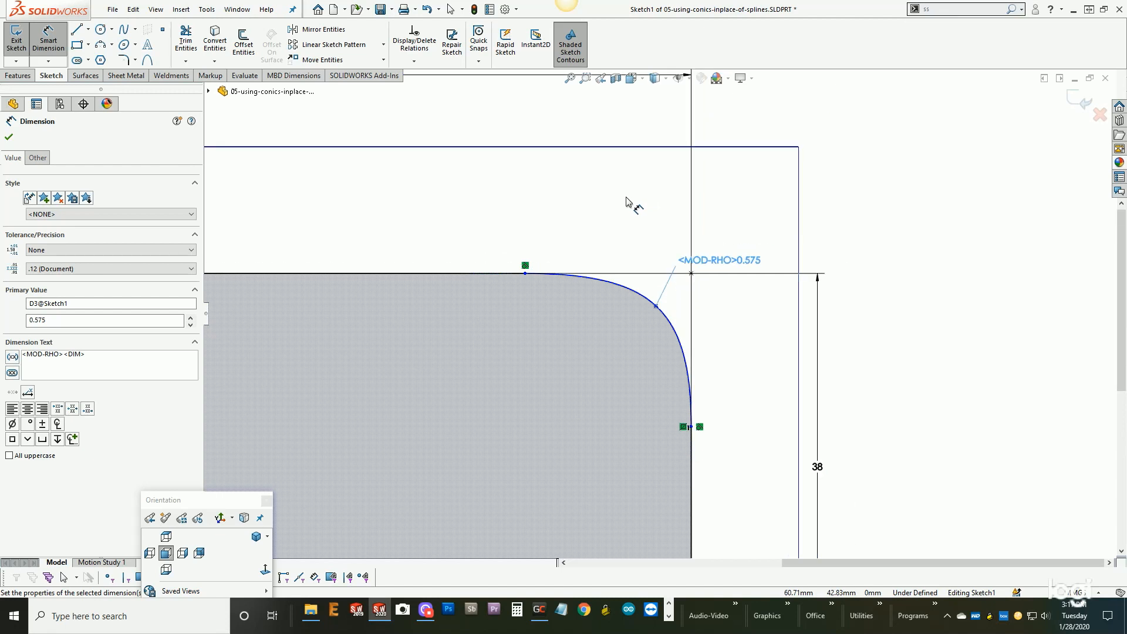
{"action": "left_click", "coordinate": [526, 273]}
{"action": "left_click", "coordinate": [692, 427]}
{"action": "left_click", "coordinate": [644, 231]}
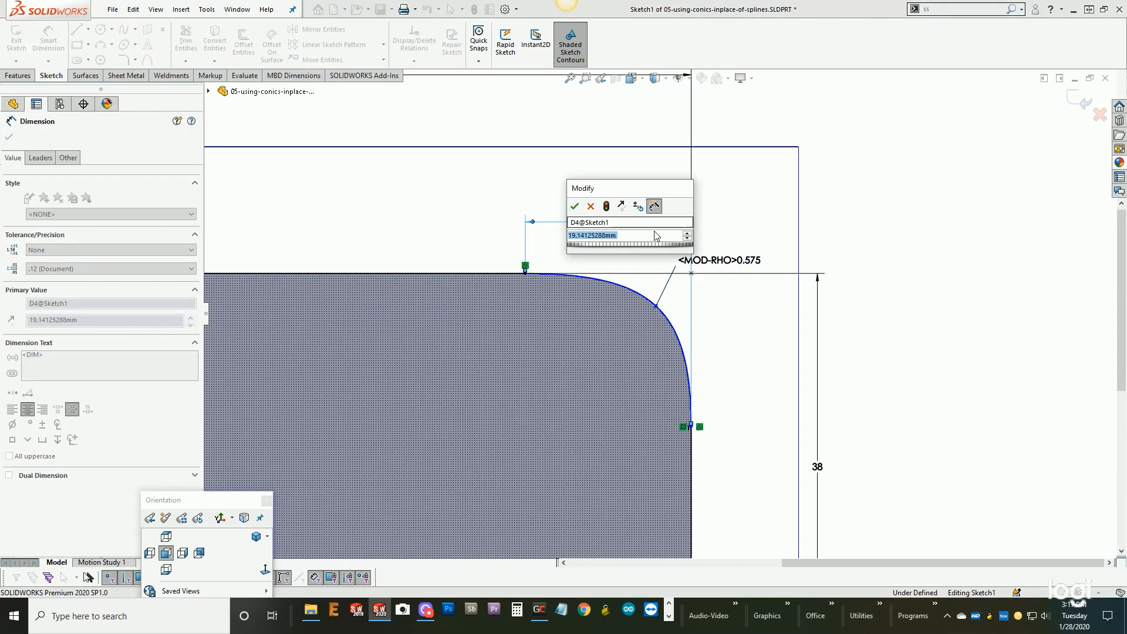
{"action": "left_click", "coordinate": [574, 206]}
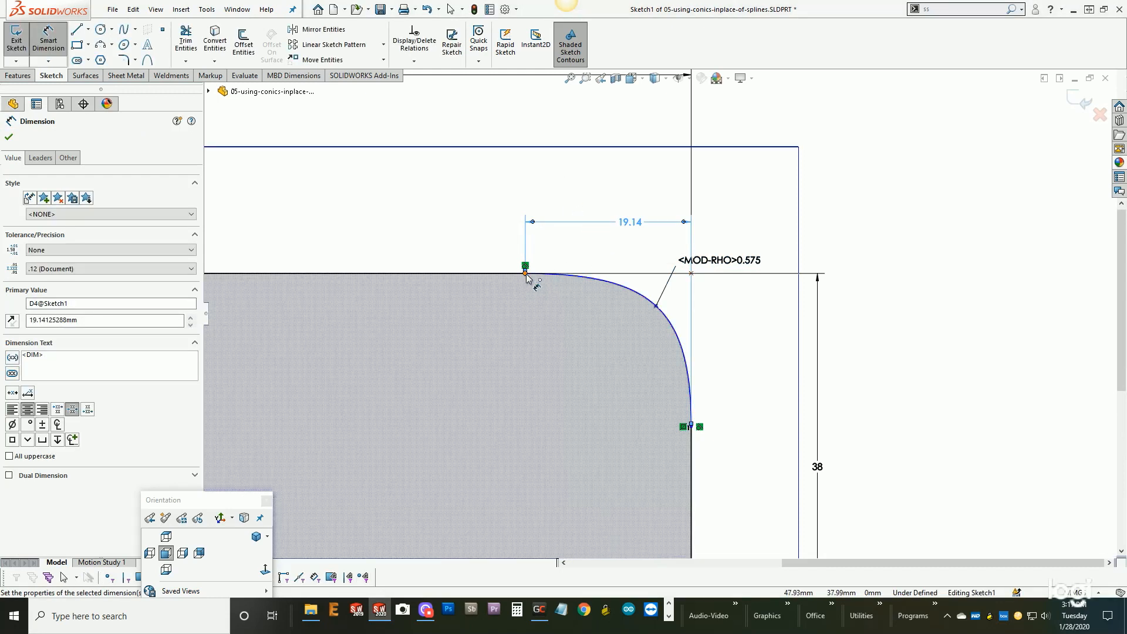
- Try to dimension the vertical distance between the conic's two endpoints
{"action": "left_click", "coordinate": [526, 273]}
{"action": "left_click", "coordinate": [692, 426]}
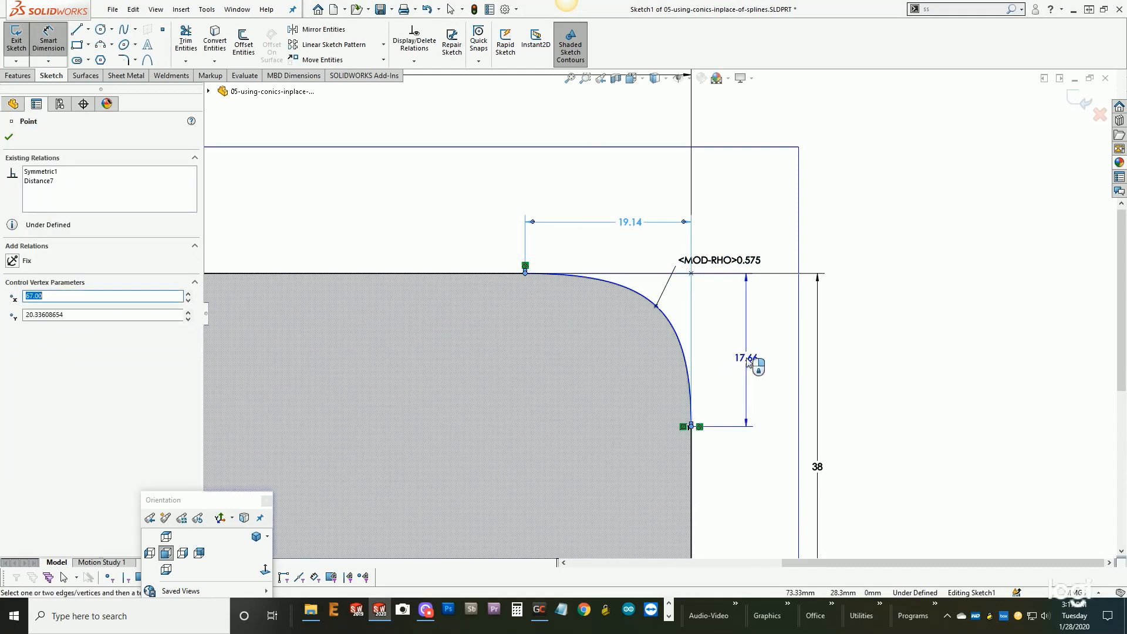
{"action": "left_click", "coordinate": [749, 362]}
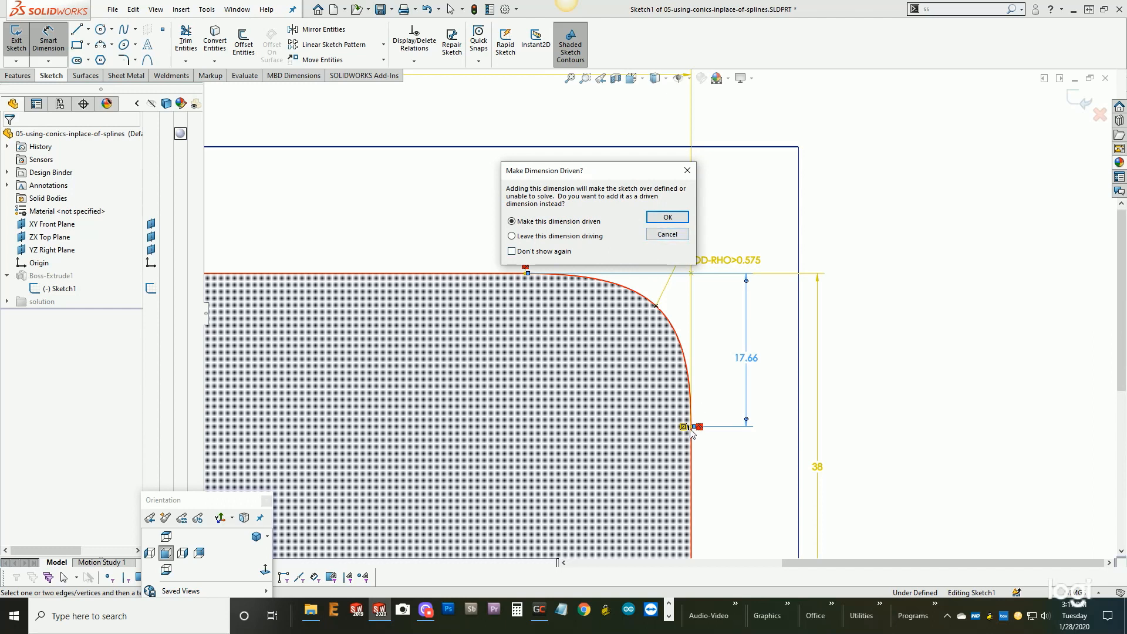
{"action": "left_click", "coordinate": [667, 235]}
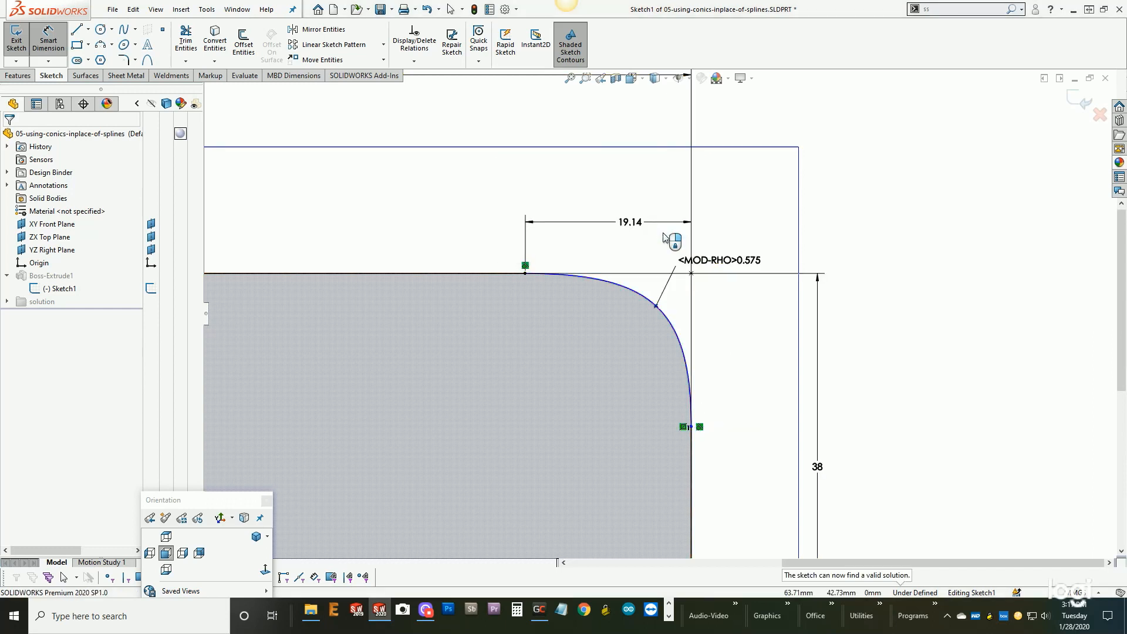
- Exit Sketch1 to rebuild Boss-Extrude1 with the conic corner
{"action": "scroll", "coordinate": [619, 256], "scroll_direction": "up", "scroll_amount": 4}
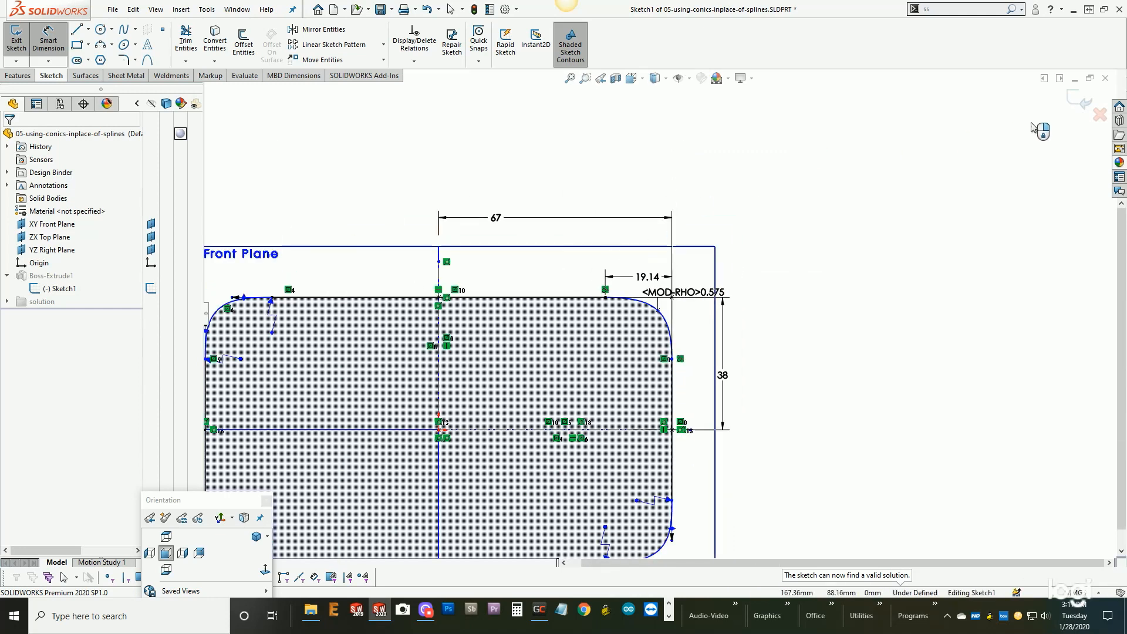
{"action": "left_click", "coordinate": [1072, 101]}
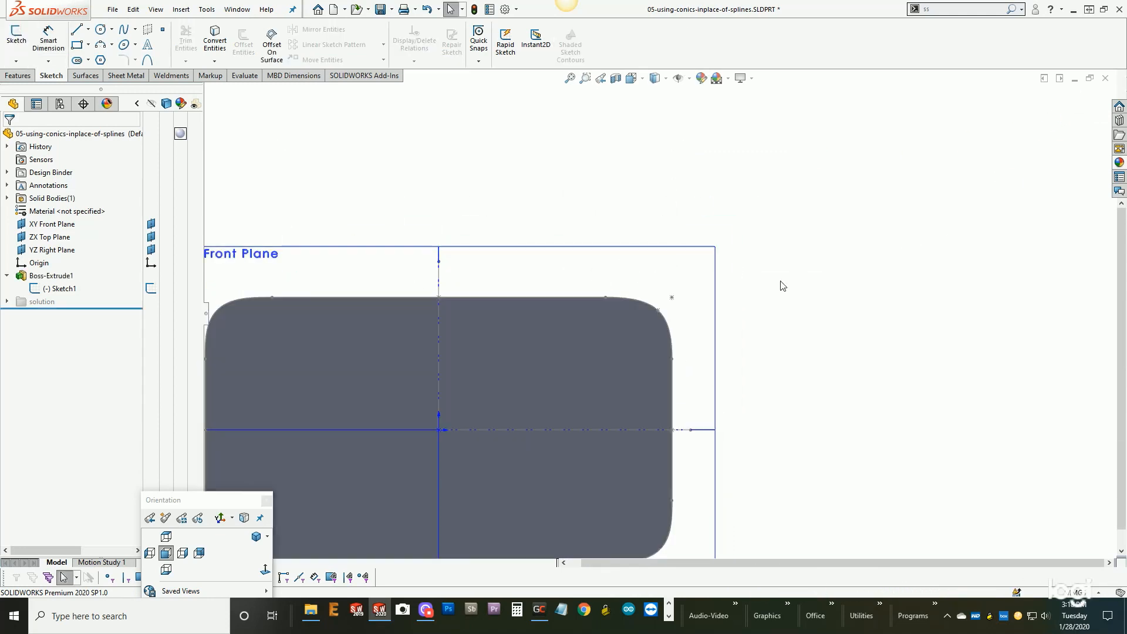
{"action": "scroll", "coordinate": [838, 279], "scroll_direction": "up", "scroll_amount": 2}
{"action": "mouse_move", "coordinate": [705, 320]}
{"action": "middle_mouse_down"}
{"action": "mouse_move", "coordinate": [649, 402]}
{"action": "mouse_move", "coordinate": [671, 432]}
{"action": "middle_mouse_up"}
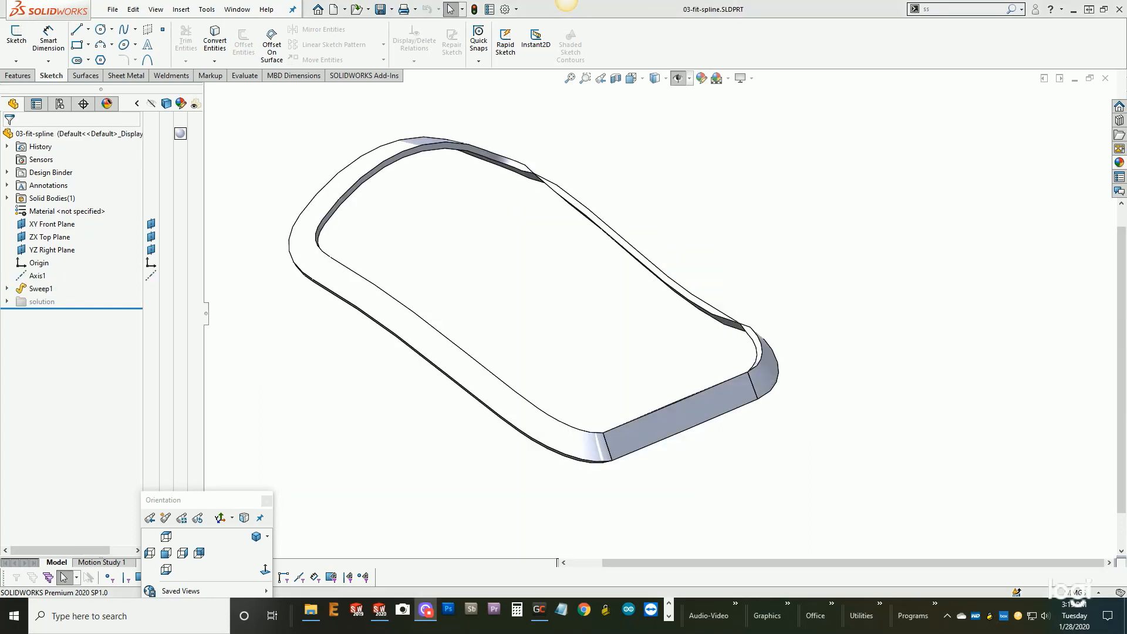
- Examine the swept frame in 03-fit-spline from several angles and inspect its path, 3DSketch1, in the sketch environment
{"action": "mouse_move", "coordinate": [819, 403]}
{"action": "middle_mouse_down"}
{"action": "mouse_move", "coordinate": [780, 370]}
{"action": "mouse_move", "coordinate": [777, 332]}
{"action": "mouse_move", "coordinate": [813, 297]}
{"action": "mouse_move", "coordinate": [832, 337]}
{"action": "mouse_move", "coordinate": [824, 418]}
{"action": "middle_mouse_up"}
{"action": "middle_click_drag", "start_coordinate": [464, 422], "coordinate": [498, 337]}
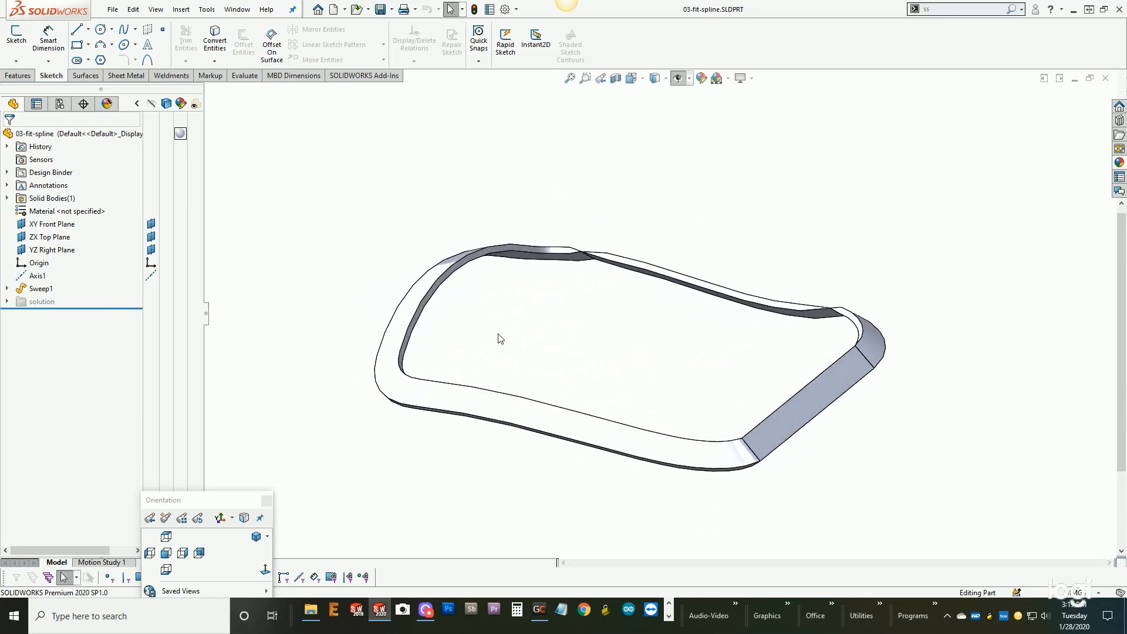
{"action": "middle_click_drag", "start_coordinate": [531, 327], "coordinate": [516, 375]}
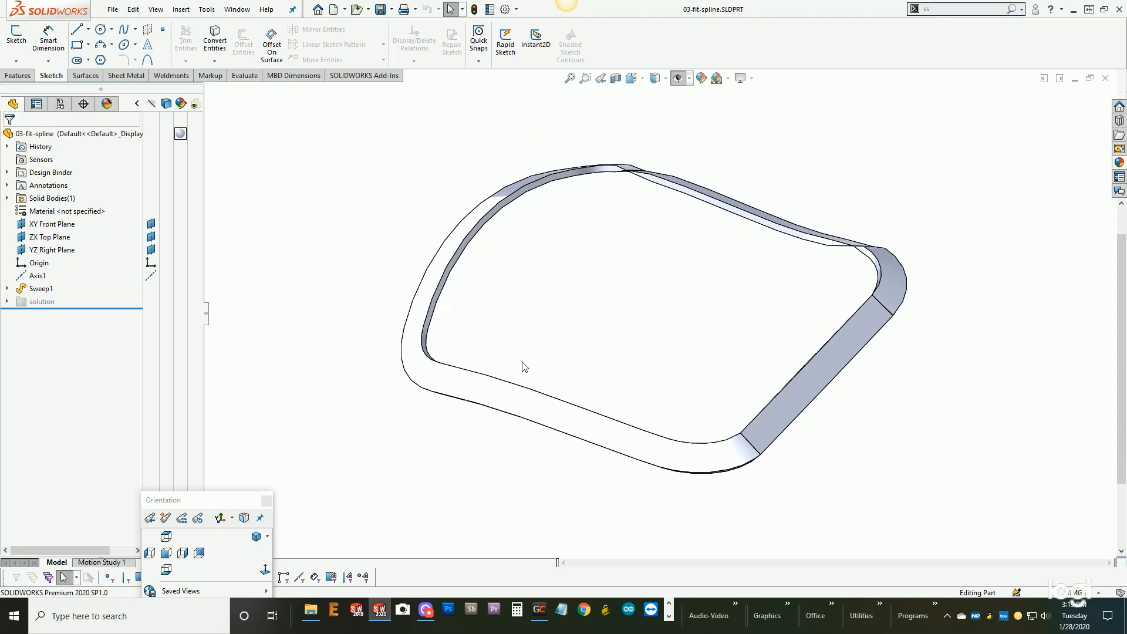
{"action": "middle_click_drag", "start_coordinate": [543, 327], "coordinate": [574, 273]}
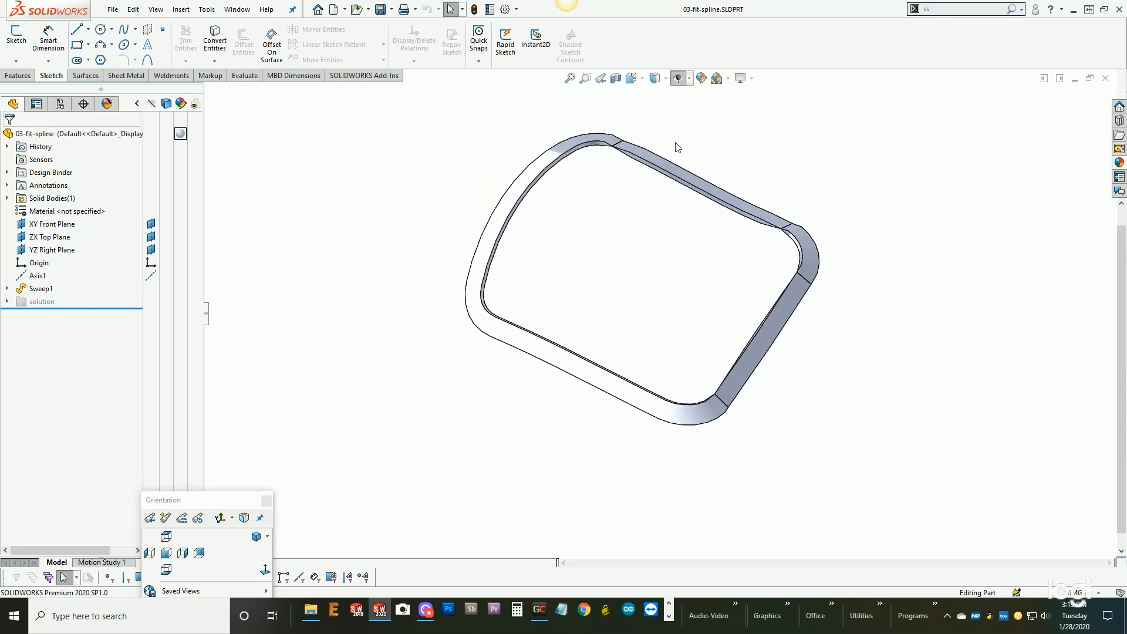
{"action": "middle_click_drag", "start_coordinate": [673, 243], "coordinate": [658, 312]}
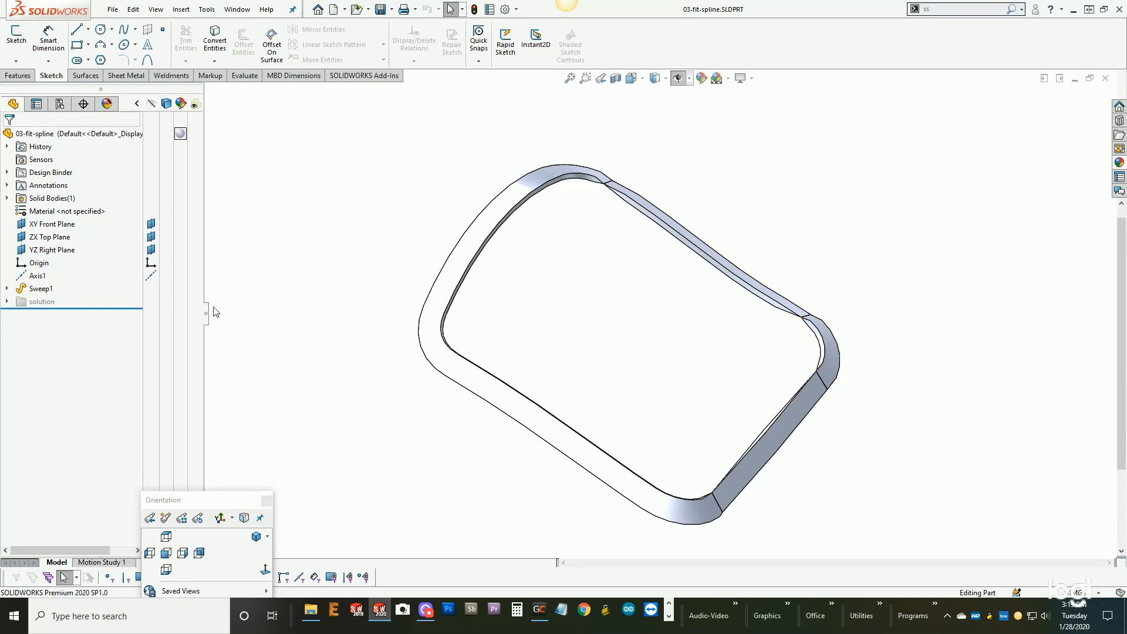
{"action": "left_click", "coordinate": [8, 288]}
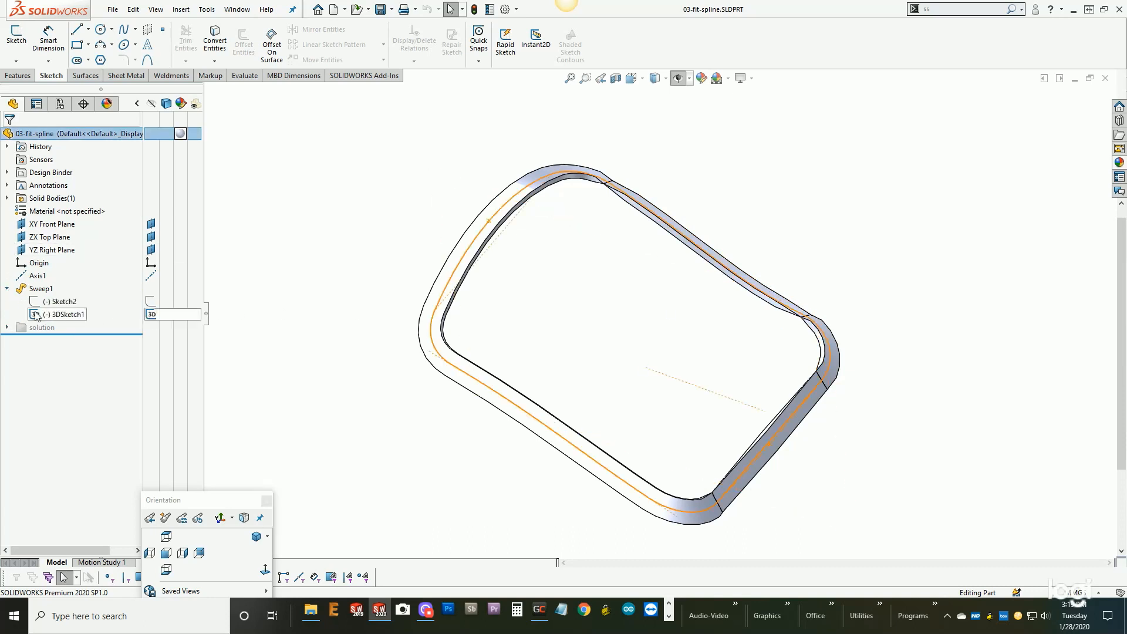
{"action": "left_click", "coordinate": [45, 316]}
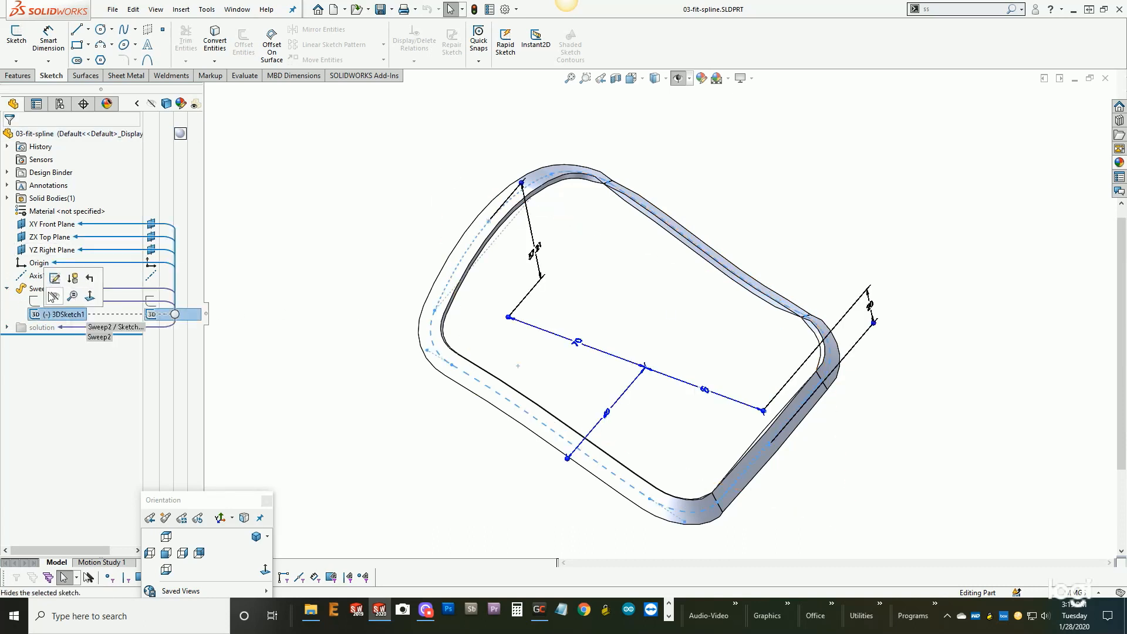
{"action": "left_click", "coordinate": [54, 278]}
{"action": "middle_click_drag", "start_coordinate": [419, 331], "coordinate": [428, 235]}
{"action": "scroll", "coordinate": [633, 337], "scroll_direction": "down", "scroll_amount": 2}
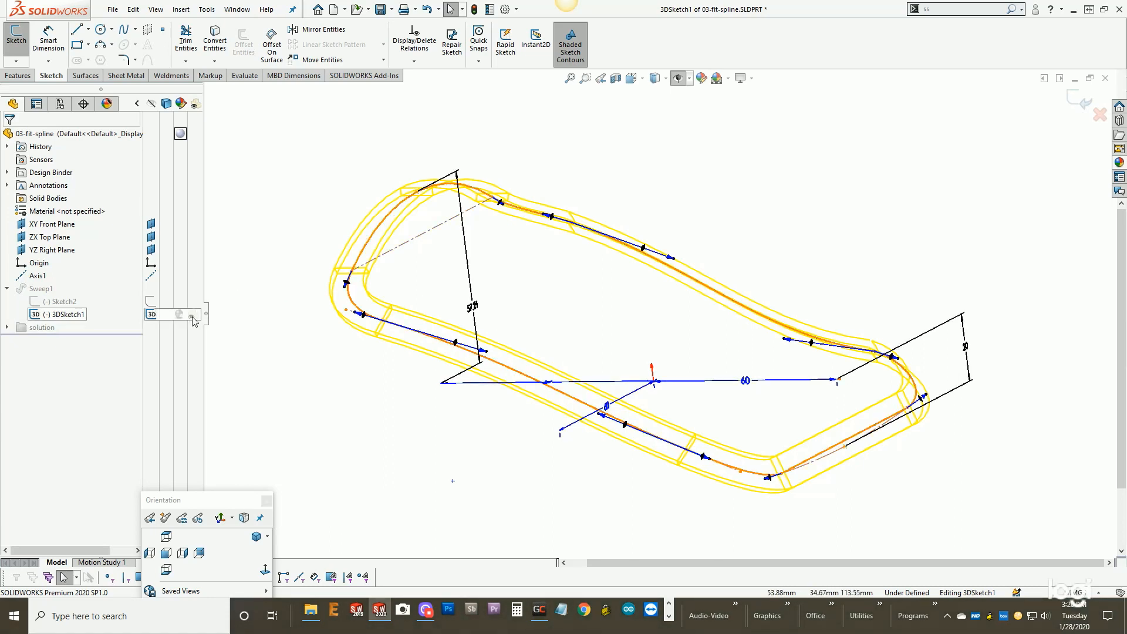
{"action": "left_click", "coordinate": [1084, 103]}
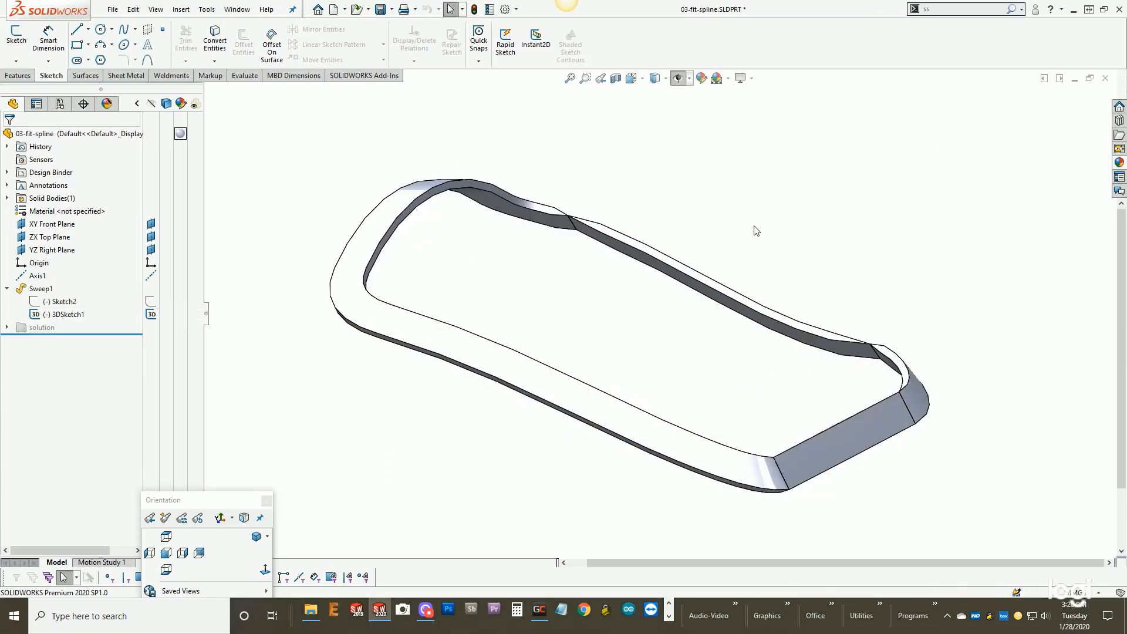
- Review the profile, path and orientation settings of Sweep1
{"action": "scroll", "coordinate": [687, 272], "scroll_direction": "down", "scroll_amount": 3}
{"action": "scroll", "coordinate": [671, 267], "scroll_direction": "up", "scroll_amount": 3}
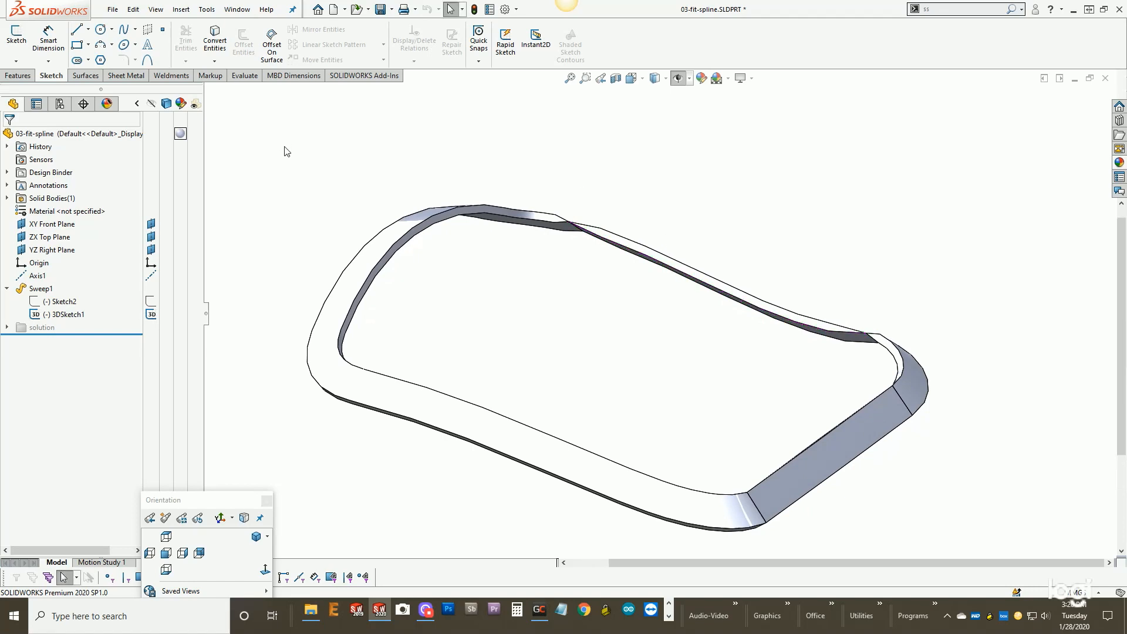
{"action": "right_click", "coordinate": [40, 289]}
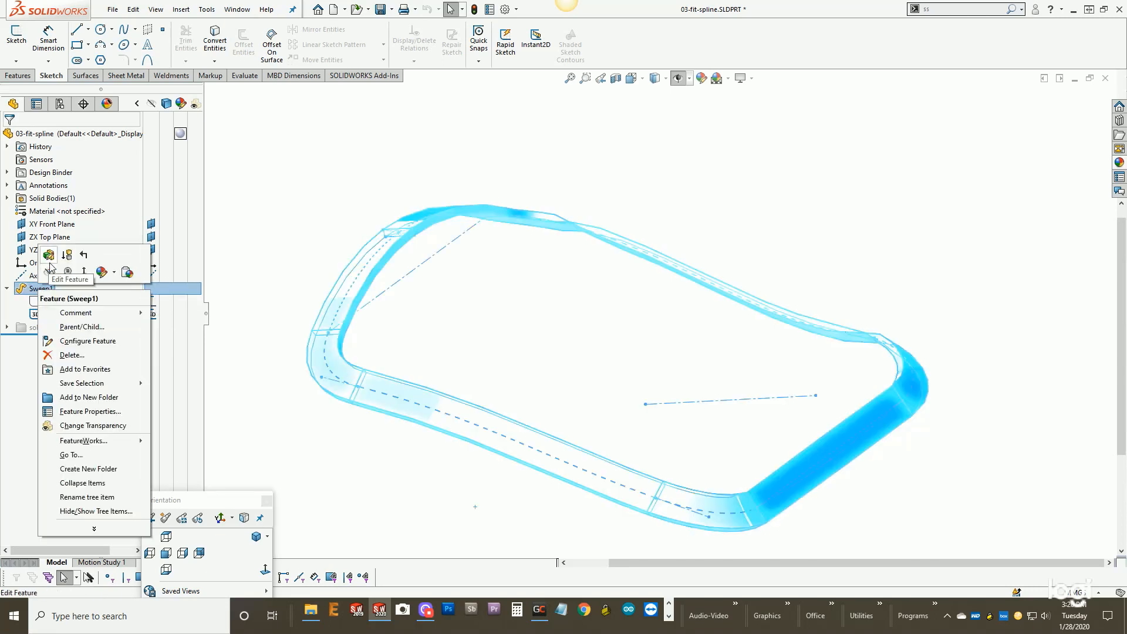
{"action": "left_click", "coordinate": [49, 256]}
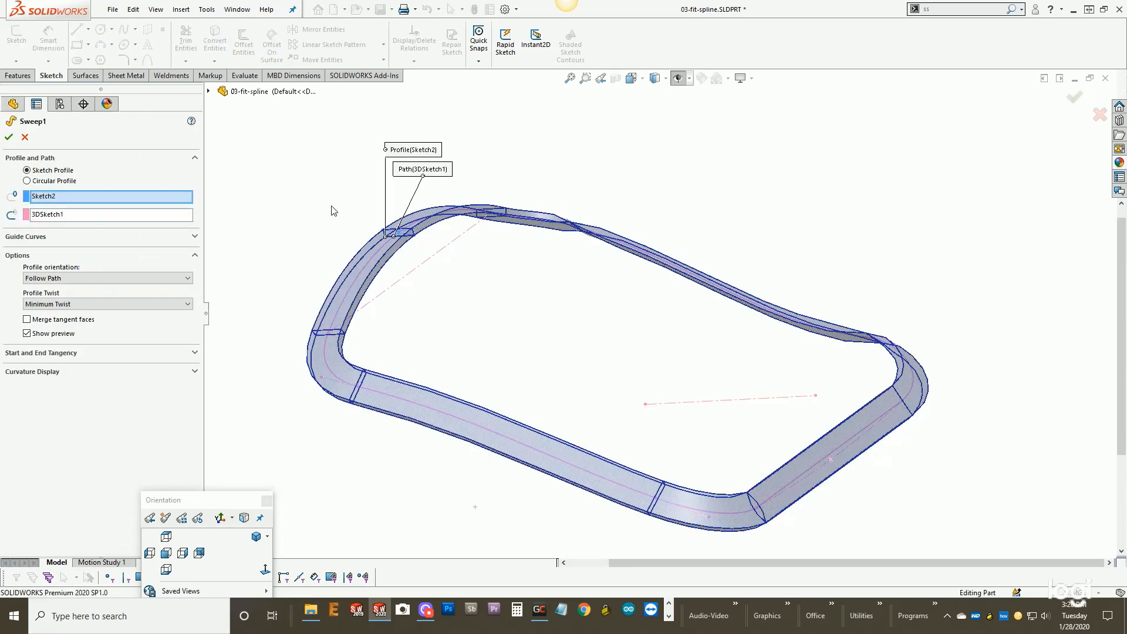
{"action": "left_click", "coordinate": [24, 138]}
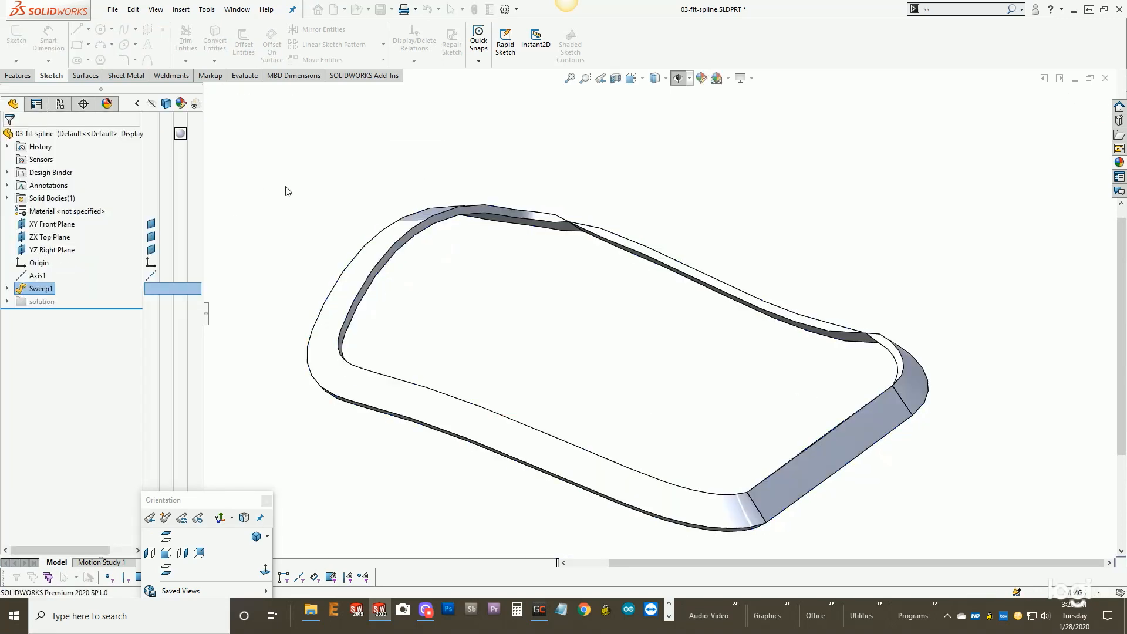
- Open the sweep's path, 3DSketch1, for editing
{"action": "left_click", "coordinate": [7, 288]}
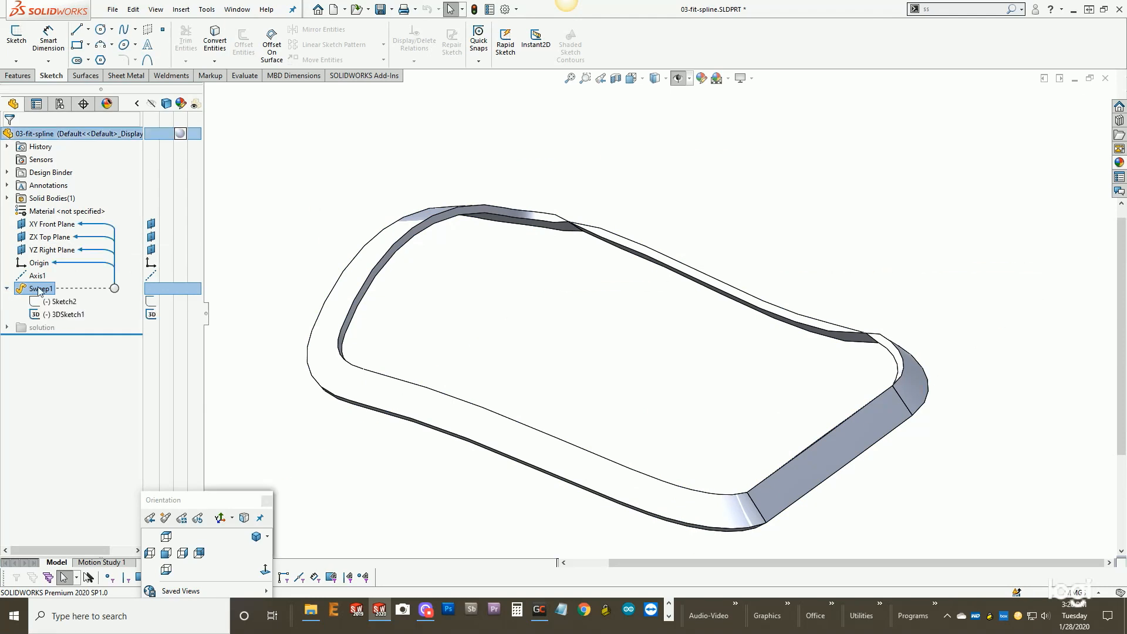
{"action": "right_click", "coordinate": [66, 315]}
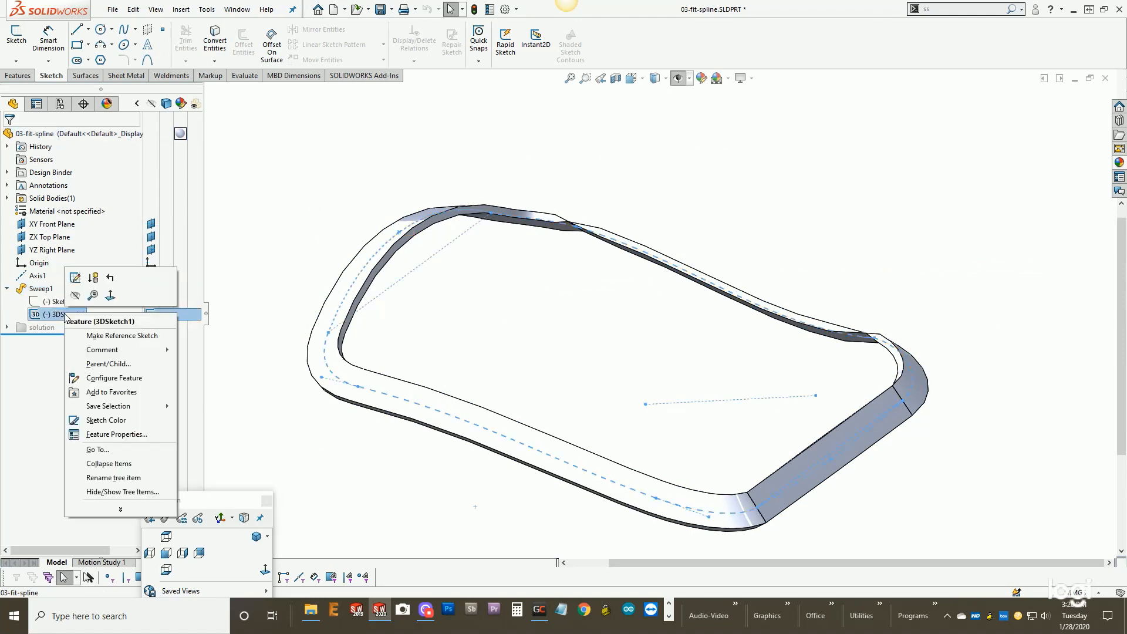
{"action": "left_click", "coordinate": [72, 279]}
{"action": "middle_click_drag", "start_coordinate": [369, 204], "coordinate": [370, 252]}
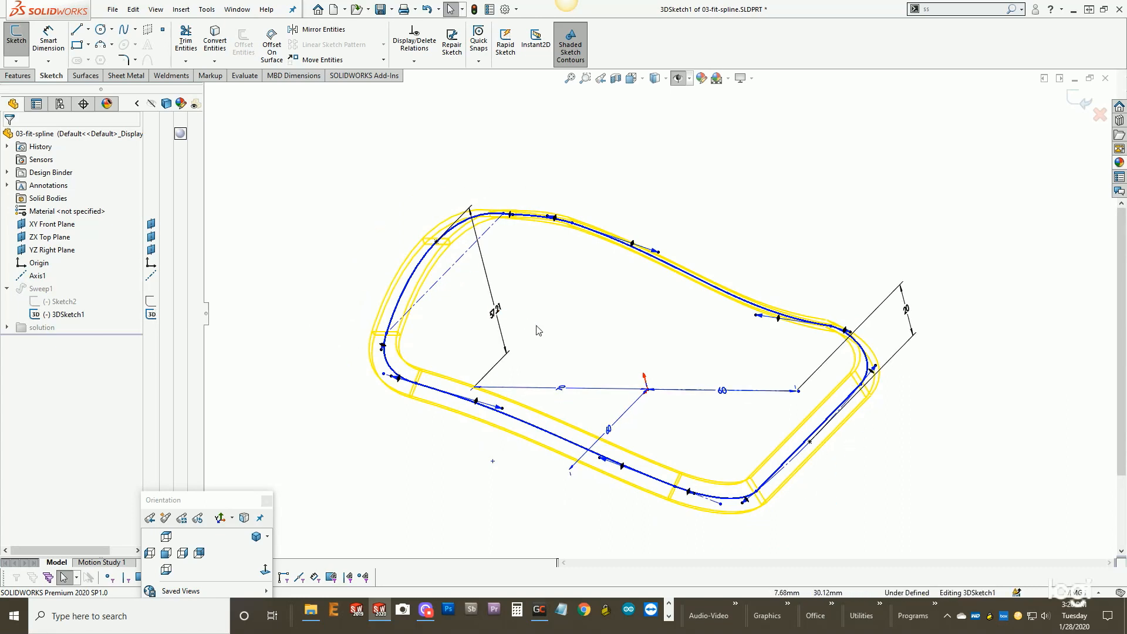
- Try to fit a constrained closed spline to all entities of 3DSketch1 at once with a 0.01 mm tolerance
{"action": "mouse_move", "coordinate": [290, 143]}
{"action": "left_mouse_down"}
{"action": "mouse_move", "coordinate": [636, 384]}
{"action": "mouse_move", "coordinate": [919, 557]}
{"action": "mouse_move", "coordinate": [919, 539]}
{"action": "left_mouse_up"}
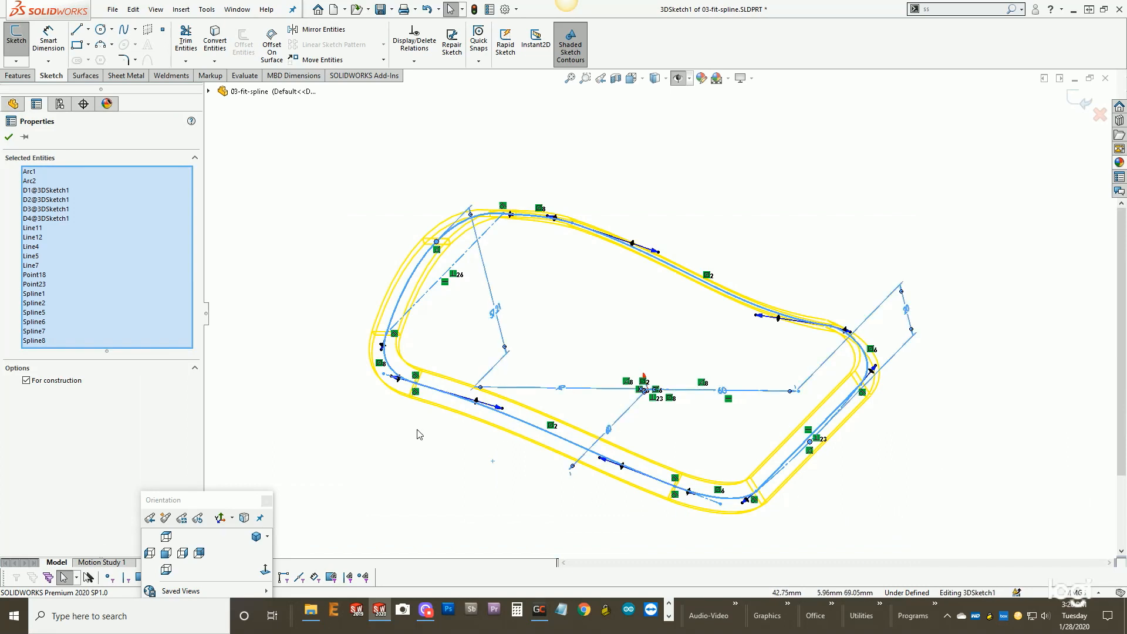
{"action": "key", "text": "s"}
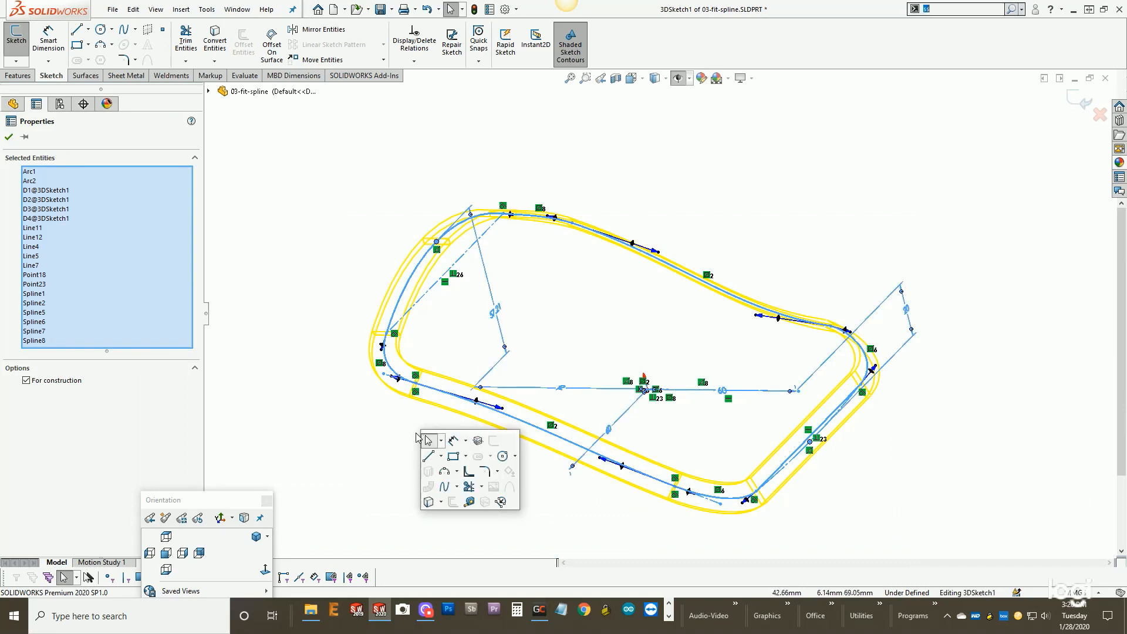
{"action": "left_click", "coordinate": [469, 472]}
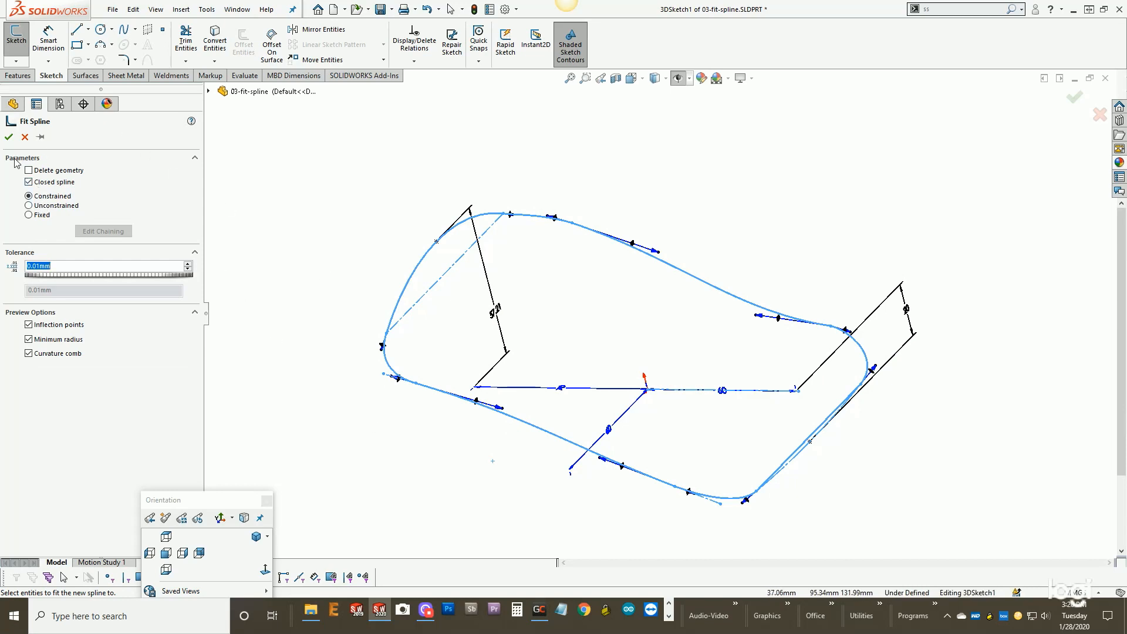
{"action": "left_click", "coordinate": [9, 137]}
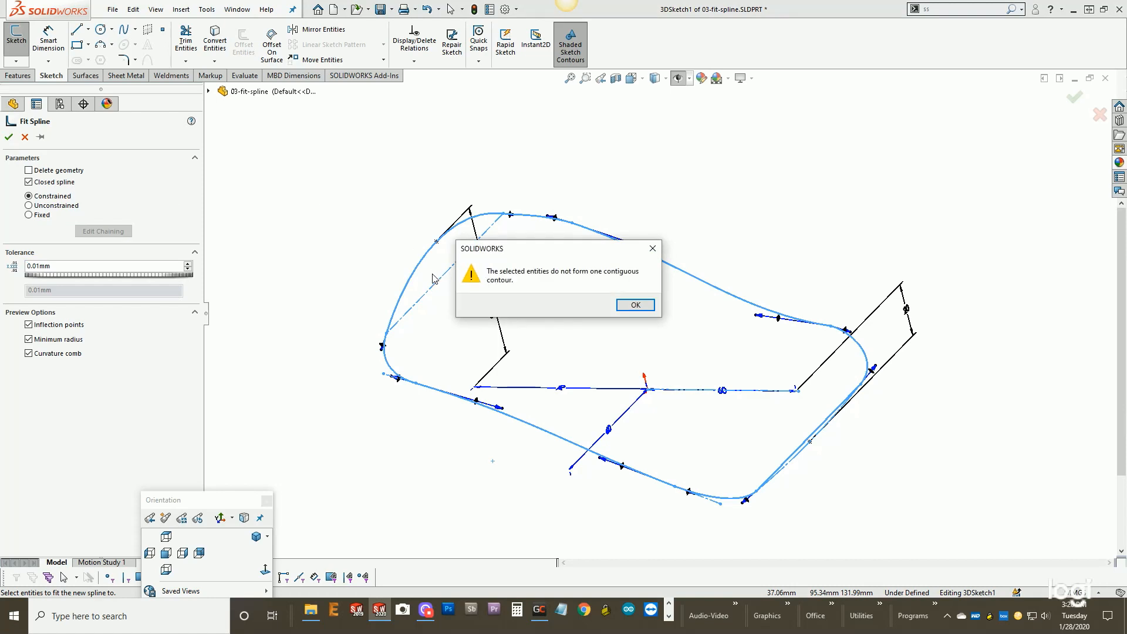
{"action": "left_click", "coordinate": [634, 309]}
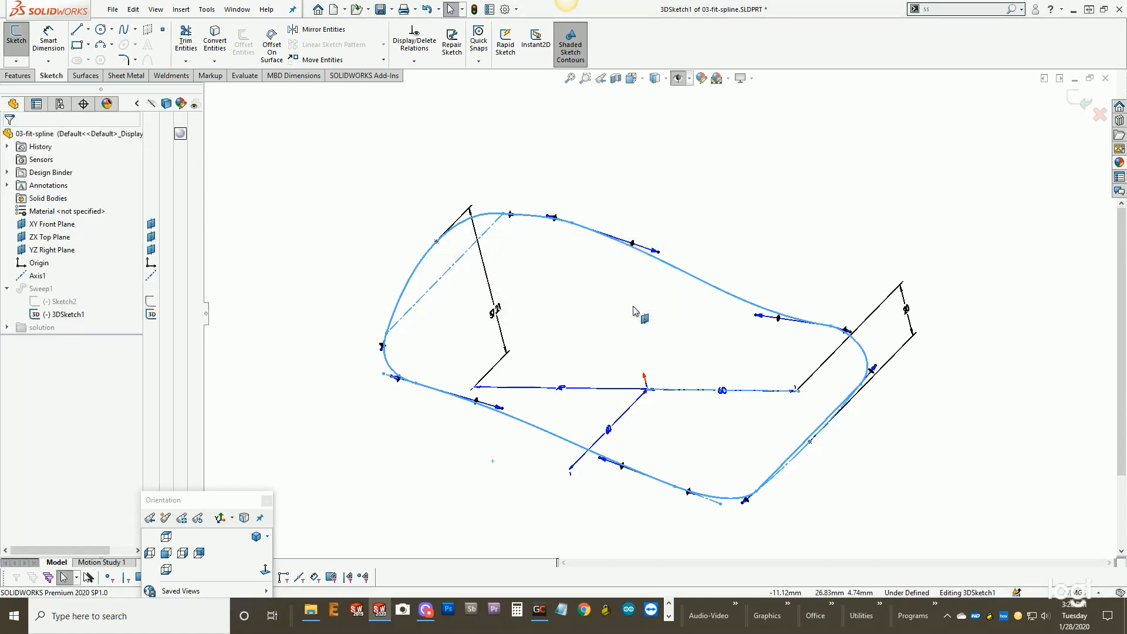
{"action": "left_click", "coordinate": [638, 309]}
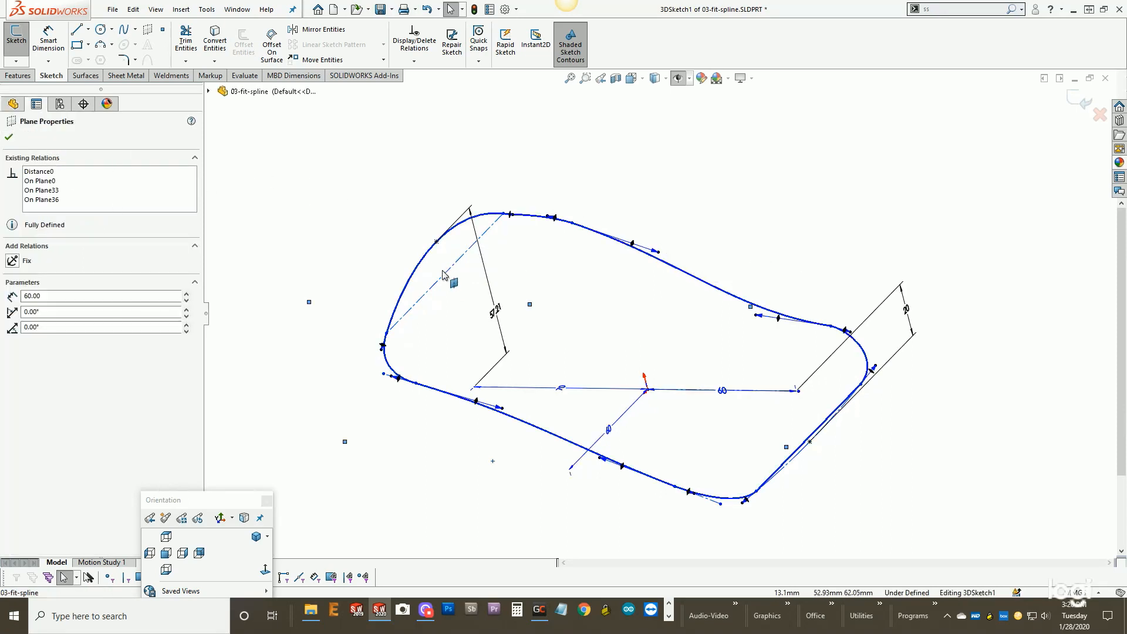
{"action": "left_click", "coordinate": [348, 248]}
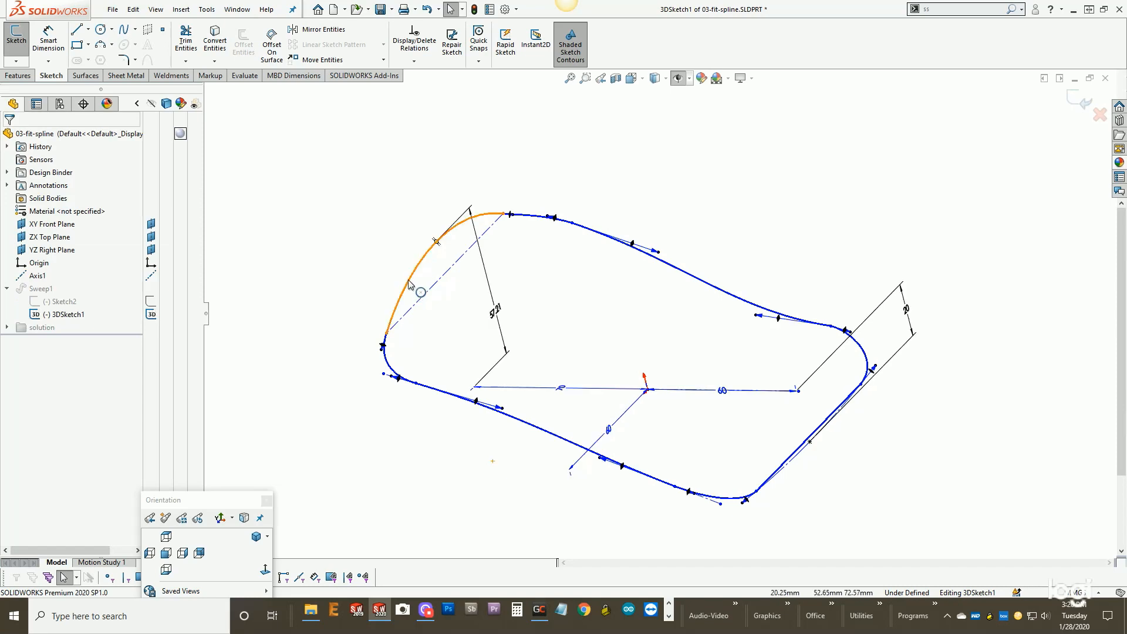
- Fit a constrained spline to the closed chain of path curves with a 0.0146655 mm tolerance, keeping the original geometry, and exit 3DSketch1
{"action": "right_click", "coordinate": [416, 276]}
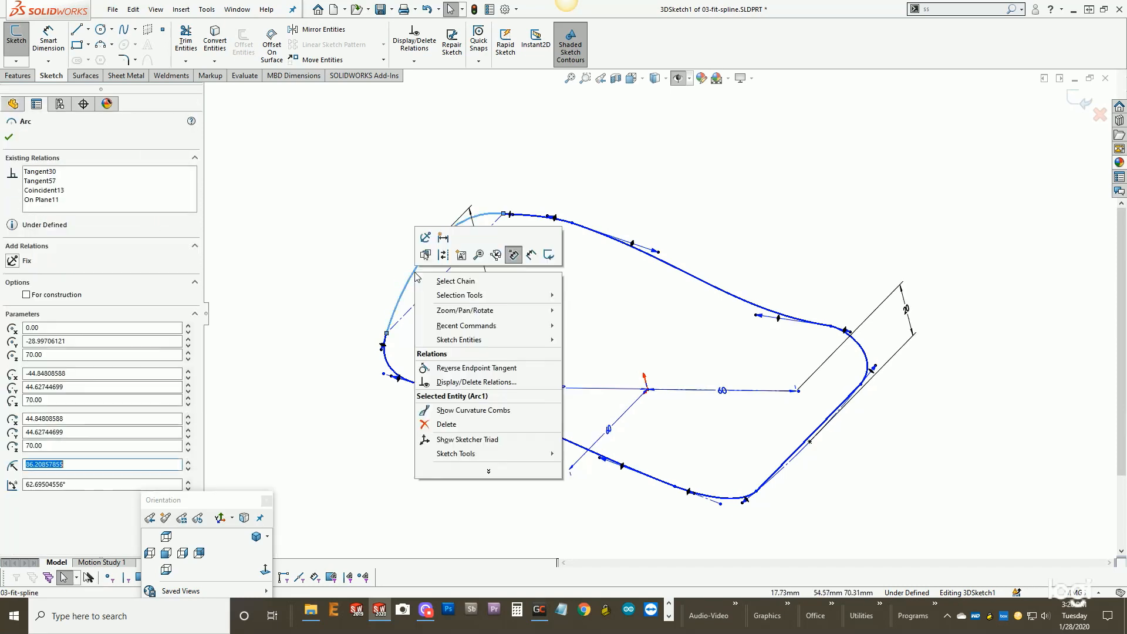
{"action": "left_click", "coordinate": [446, 281]}
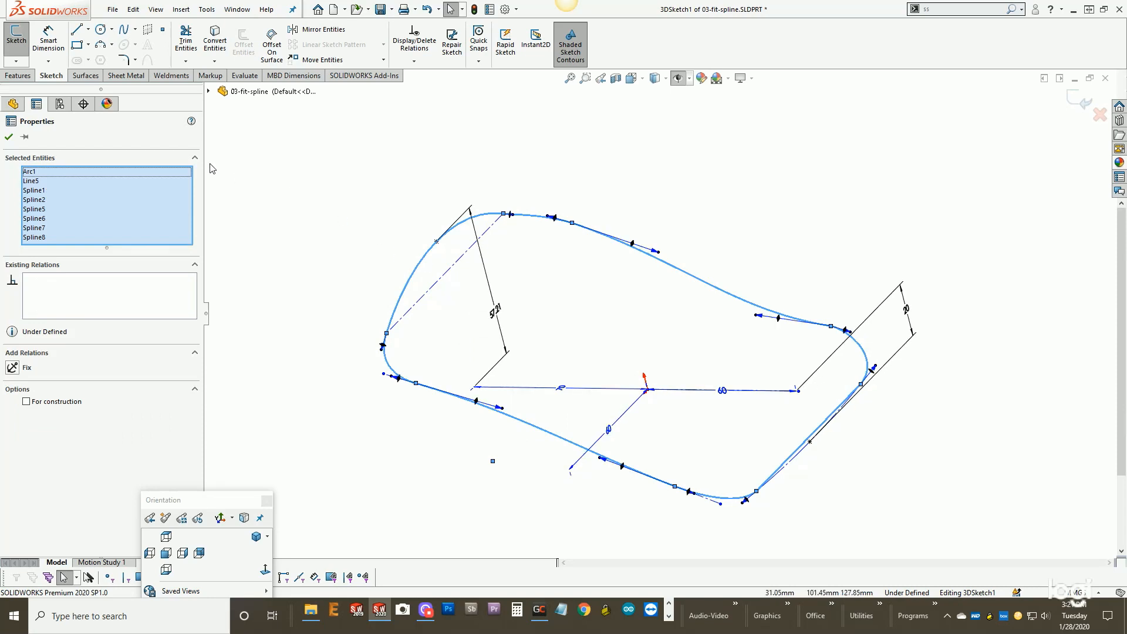
{"action": "key", "text": "s"}
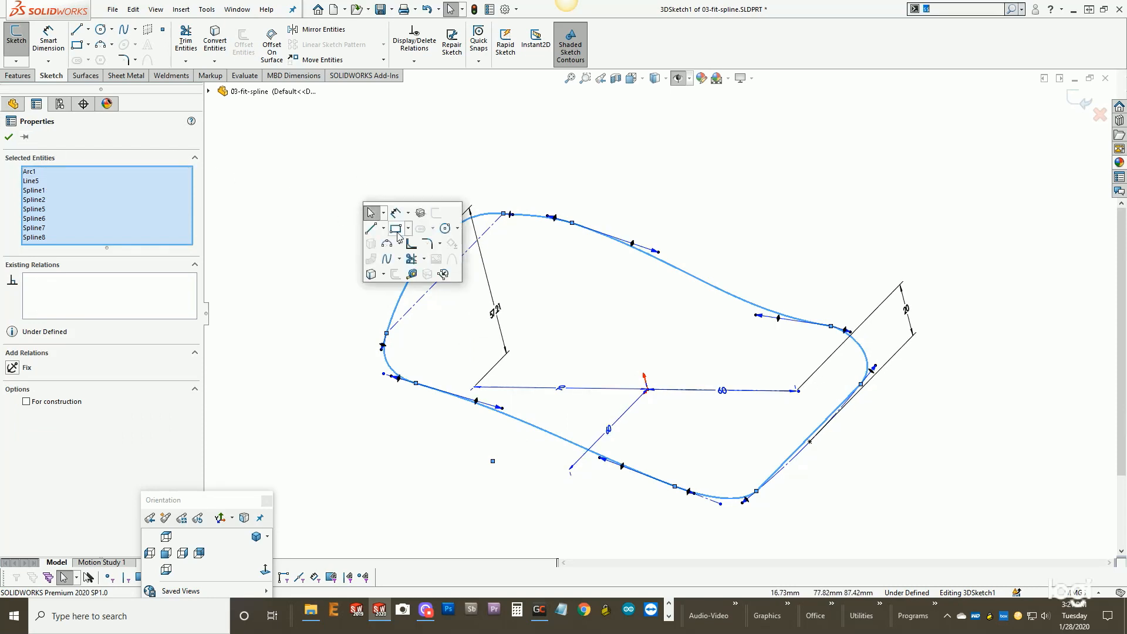
{"action": "left_click", "coordinate": [412, 244]}
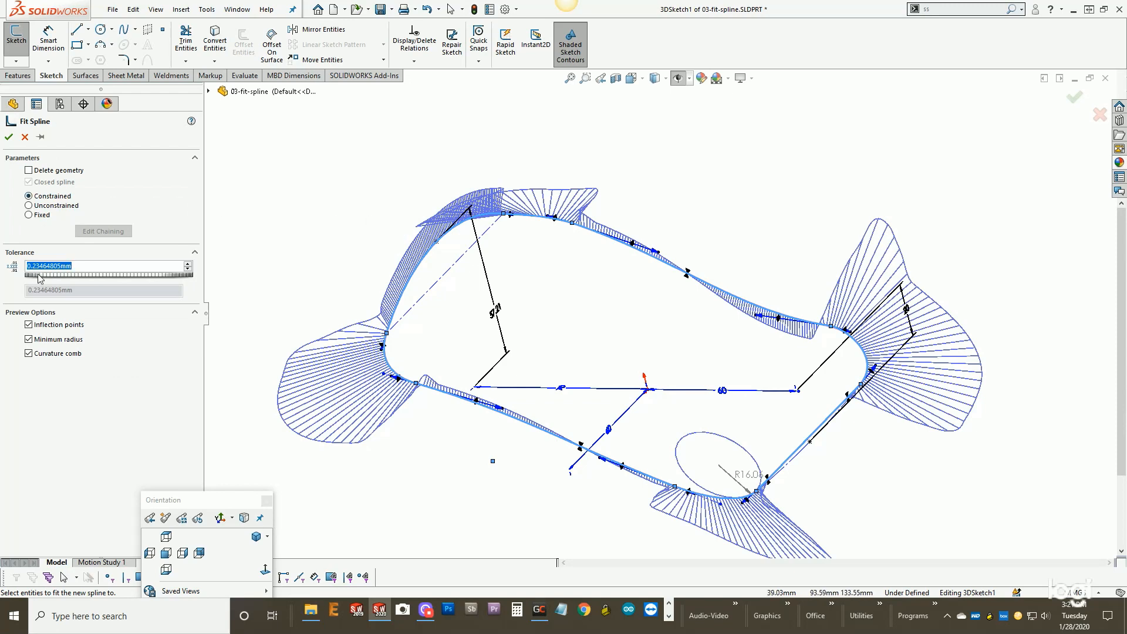
{"action": "left_click_drag", "start_coordinate": [40, 277], "coordinate": [36, 280]}
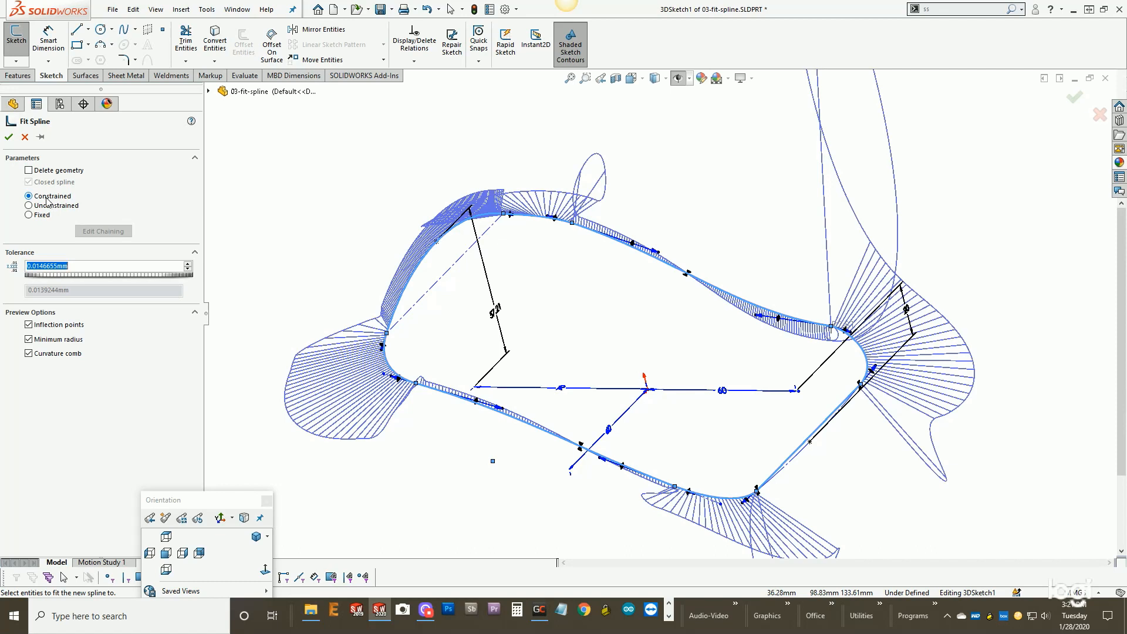
{"action": "left_click", "coordinate": [8, 137]}
{"action": "left_click", "coordinate": [419, 265]}
{"action": "key", "text": "Escape"}
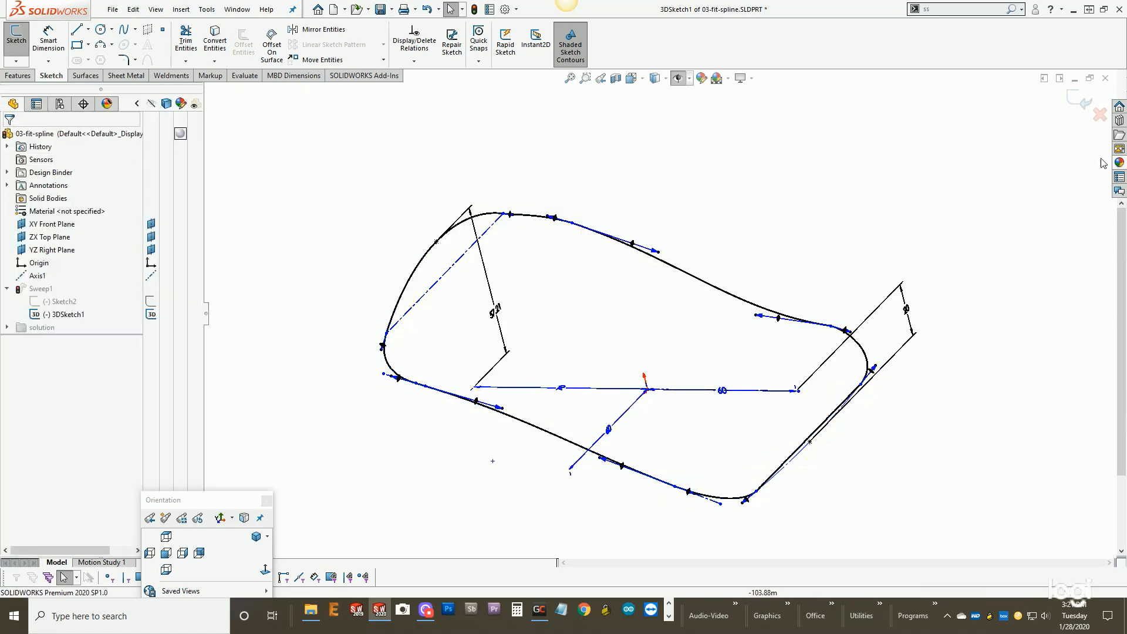
{"action": "left_click", "coordinate": [1081, 99]}
{"action": "middle_click_drag", "start_coordinate": [703, 174], "coordinate": [696, 140]}
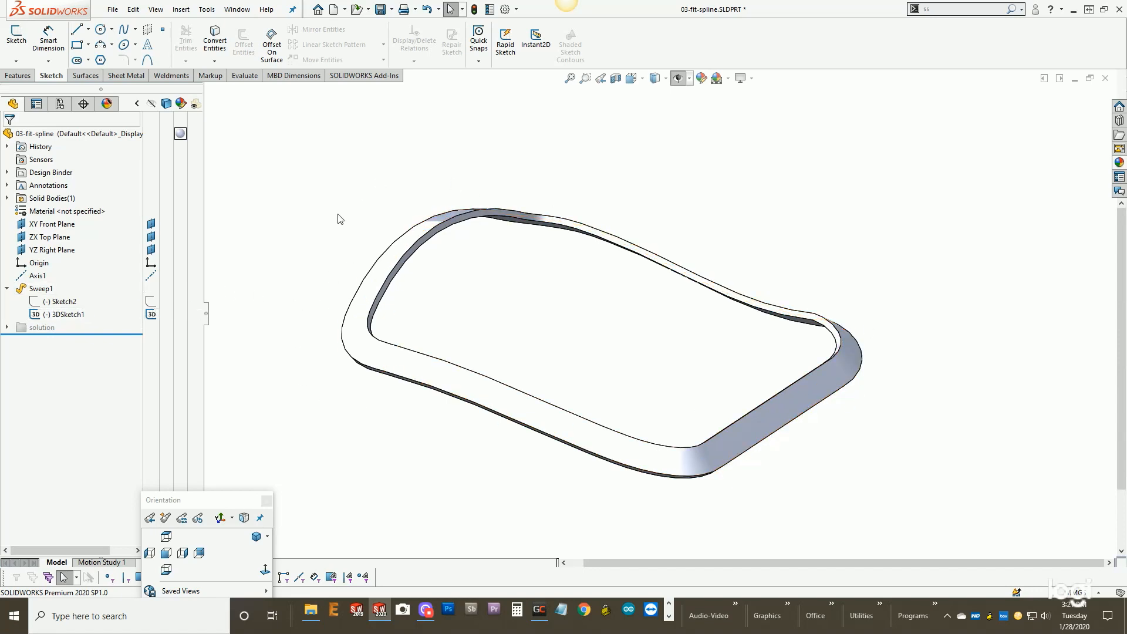
- Show the reference geometry and set Sweep1's profile twist to Specify Direction Vector along Axis1
{"action": "right_click", "coordinate": [35, 288]}
{"action": "left_click", "coordinate": [239, 246]}
{"action": "key", "text": "h"}
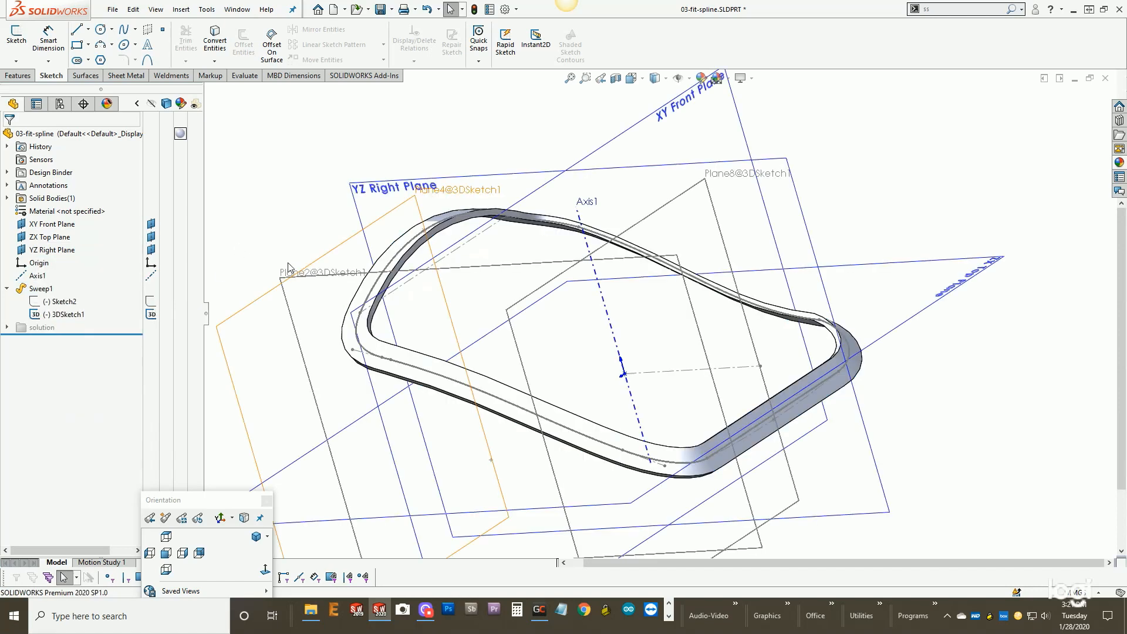
{"action": "right_click", "coordinate": [47, 289]}
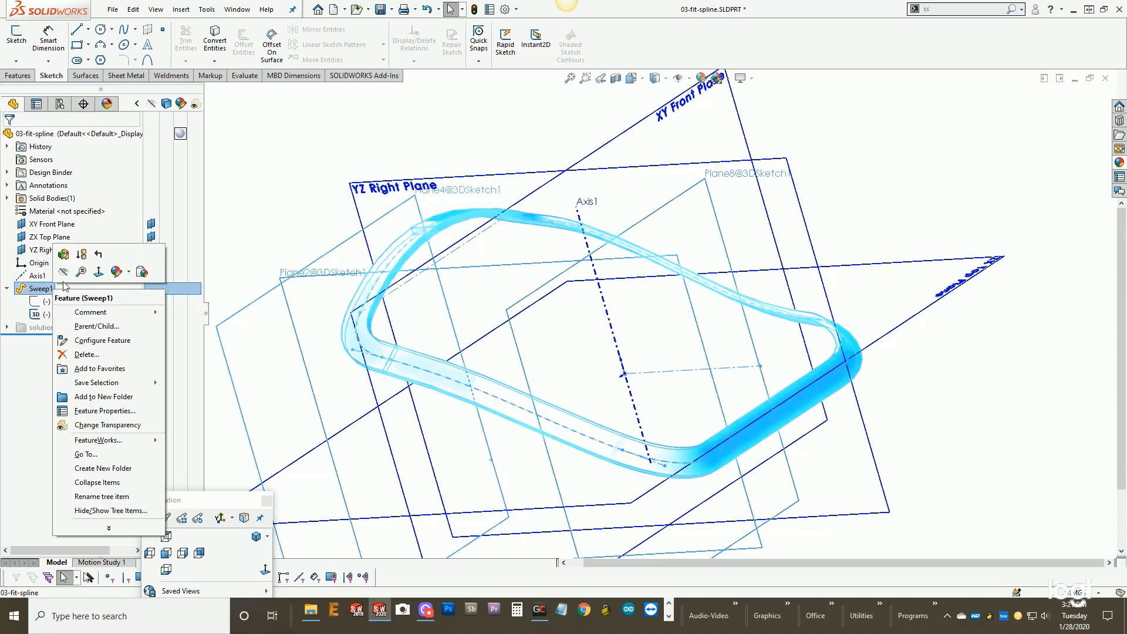
{"action": "left_click", "coordinate": [64, 255]}
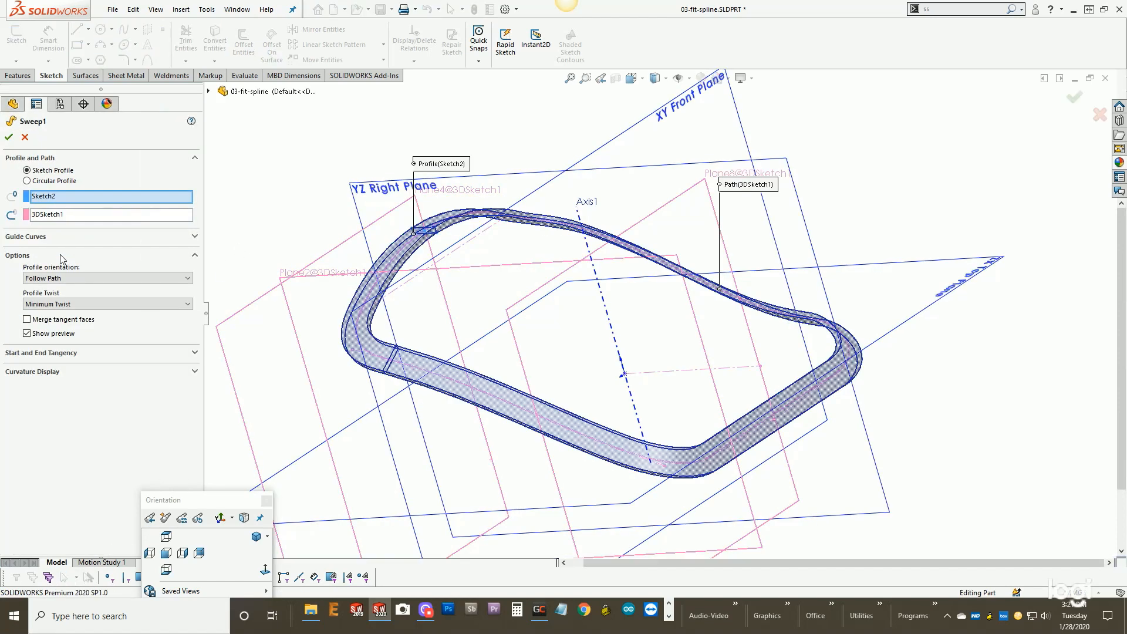
{"action": "left_click", "coordinate": [68, 308]}
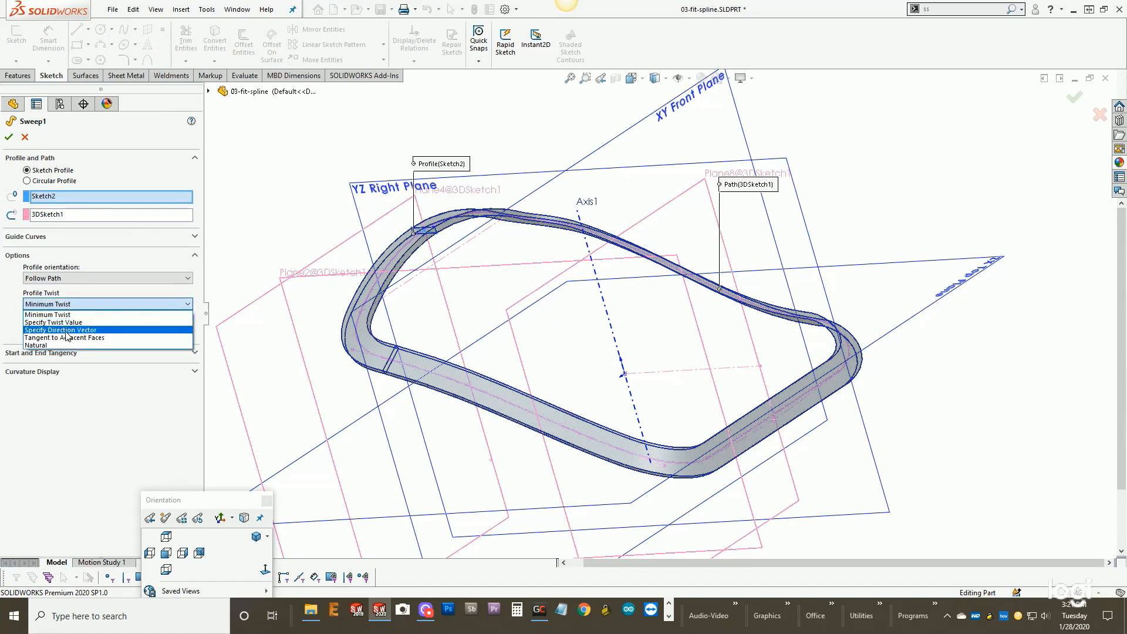
{"action": "left_click", "coordinate": [66, 331]}
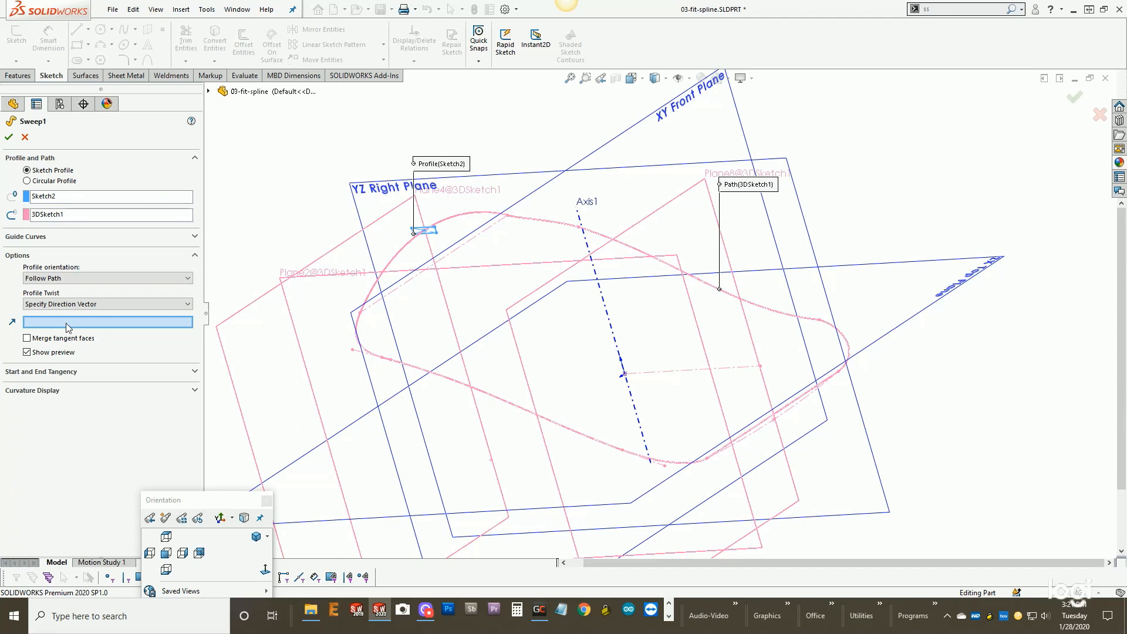
{"action": "left_click", "coordinate": [606, 303]}
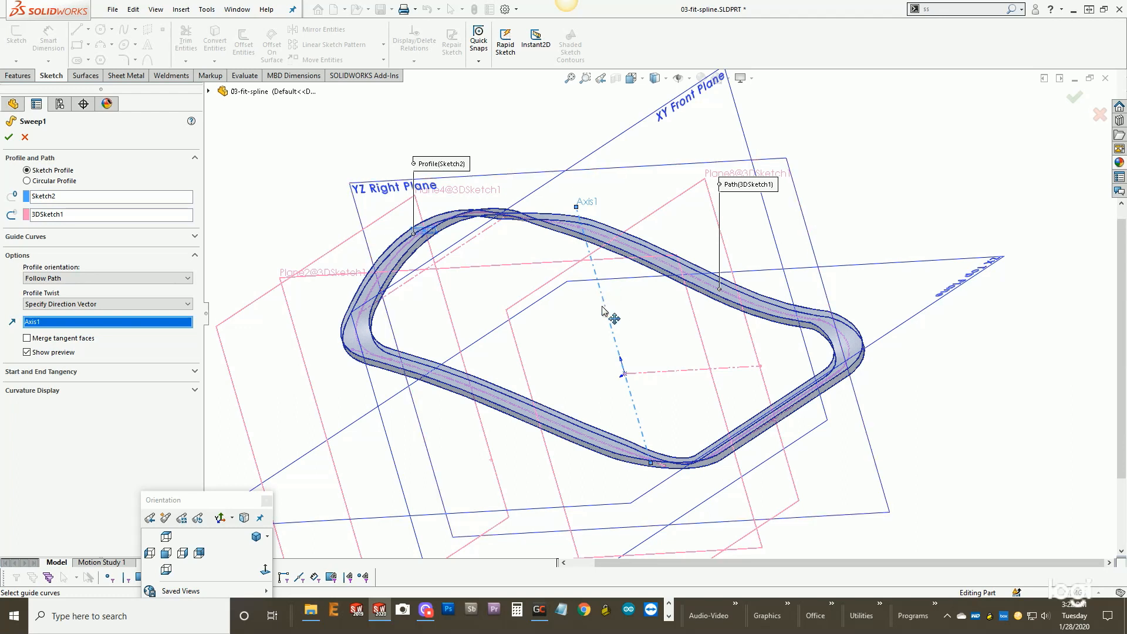
{"action": "left_click", "coordinate": [9, 137]}
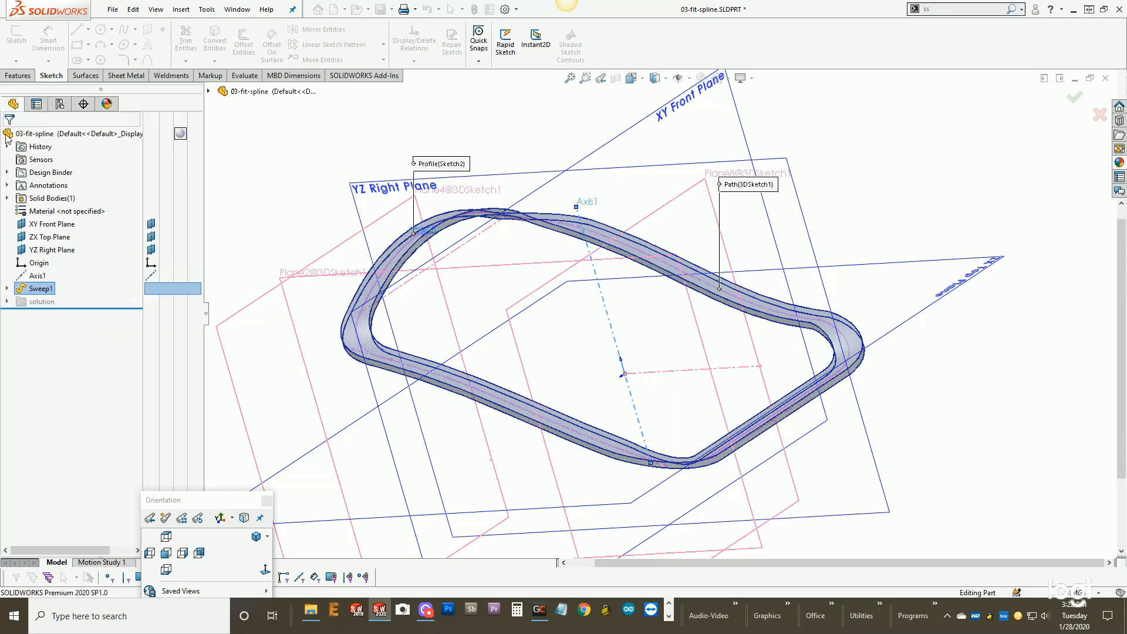
{"action": "mouse_move", "coordinate": [517, 256]}
{"action": "middle_mouse_down"}
{"action": "mouse_move", "coordinate": [543, 227]}
{"action": "mouse_move", "coordinate": [576, 246]}
{"action": "mouse_move", "coordinate": [526, 267]}
{"action": "mouse_move", "coordinate": [537, 246]}
{"action": "mouse_move", "coordinate": [529, 249]}
{"action": "middle_mouse_up"}
{"action": "middle_click_drag", "start_coordinate": [595, 268], "coordinate": [480, 238]}
{"action": "middle_click_drag", "start_coordinate": [715, 320], "coordinate": [680, 259]}
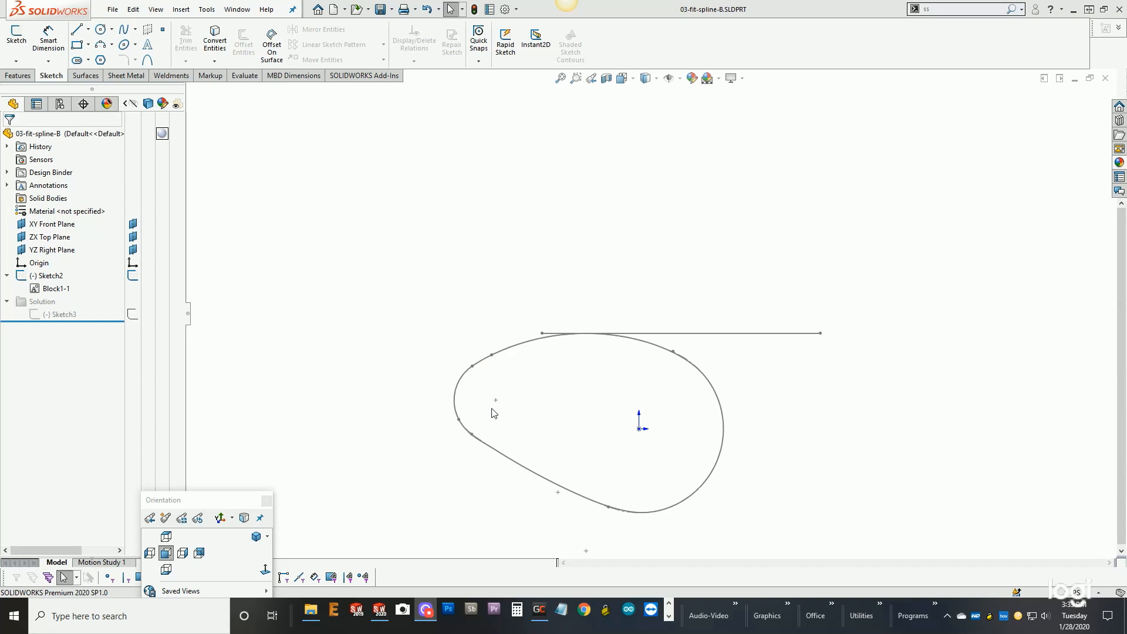
- Rotate the cam block in Sketch2 of 03-fit-spline-B about the origin to move its tangent line, and exit the sketch
{"action": "right_click", "coordinate": [53, 276]}
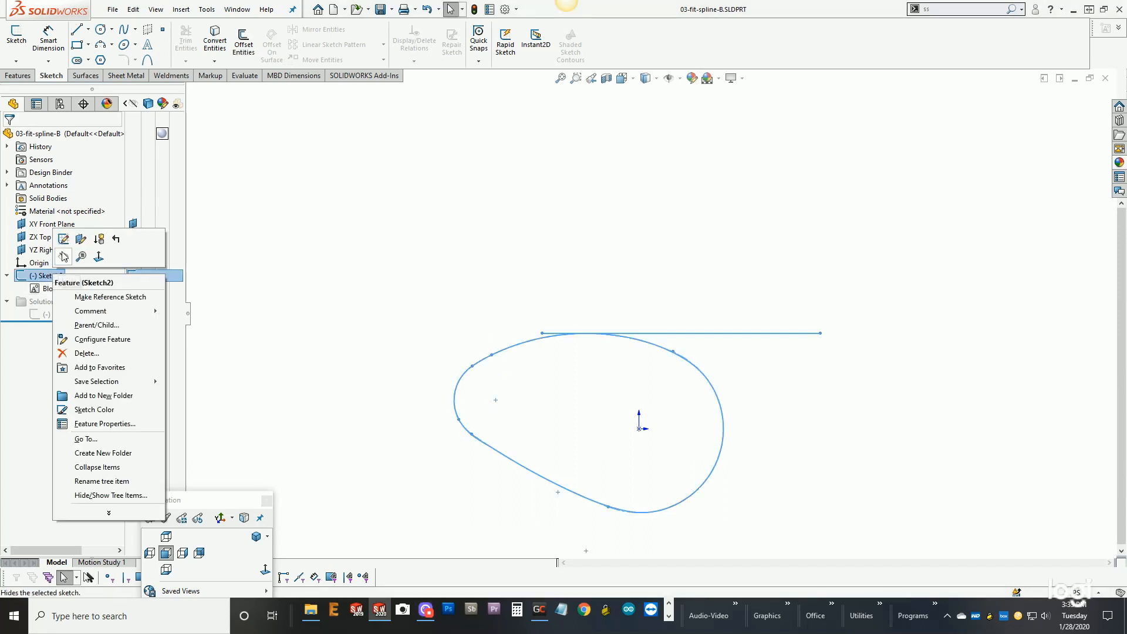
{"action": "left_click", "coordinate": [65, 247]}
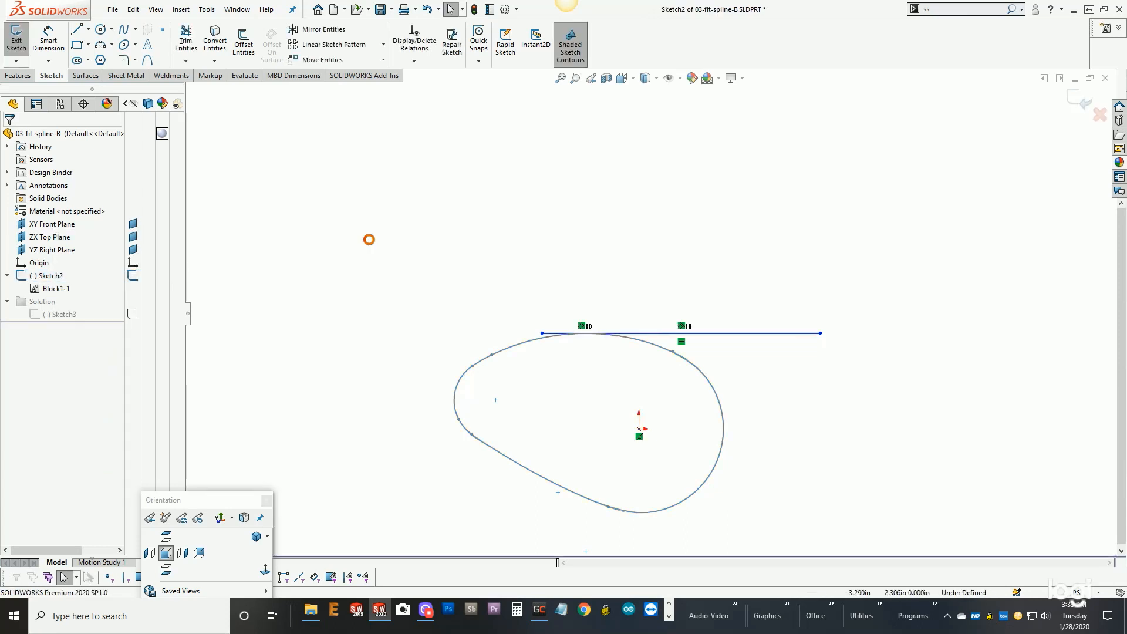
{"action": "left_click", "coordinate": [497, 401]}
{"action": "left_click_drag", "start_coordinate": [515, 368], "coordinate": [494, 429]}
{"action": "left_click", "coordinate": [475, 282]}
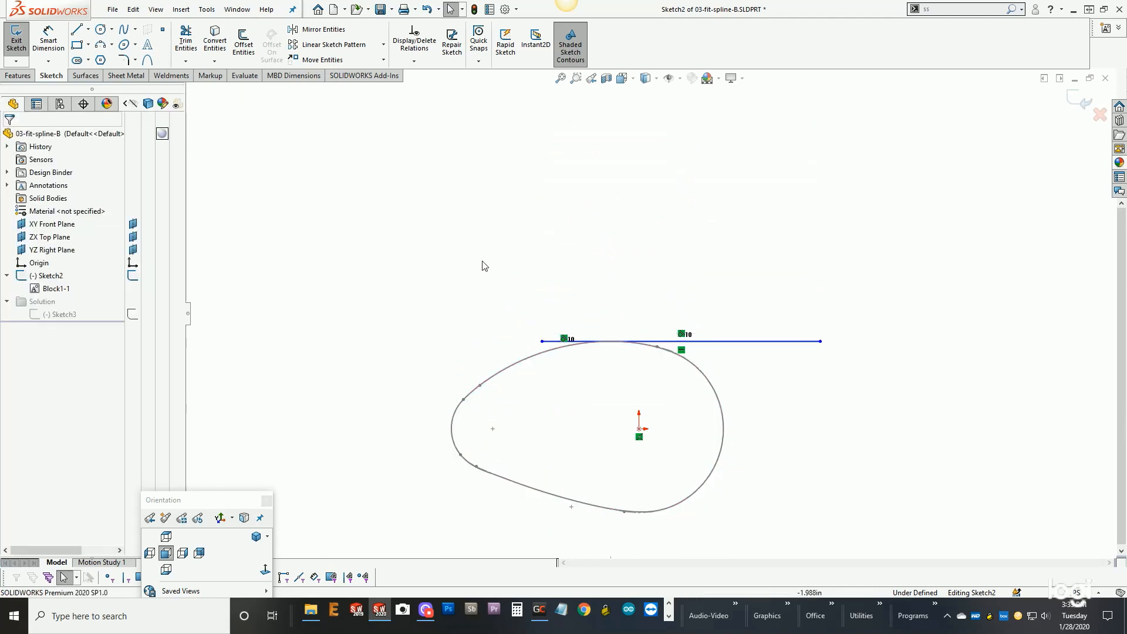
{"action": "left_click", "coordinate": [1082, 101]}
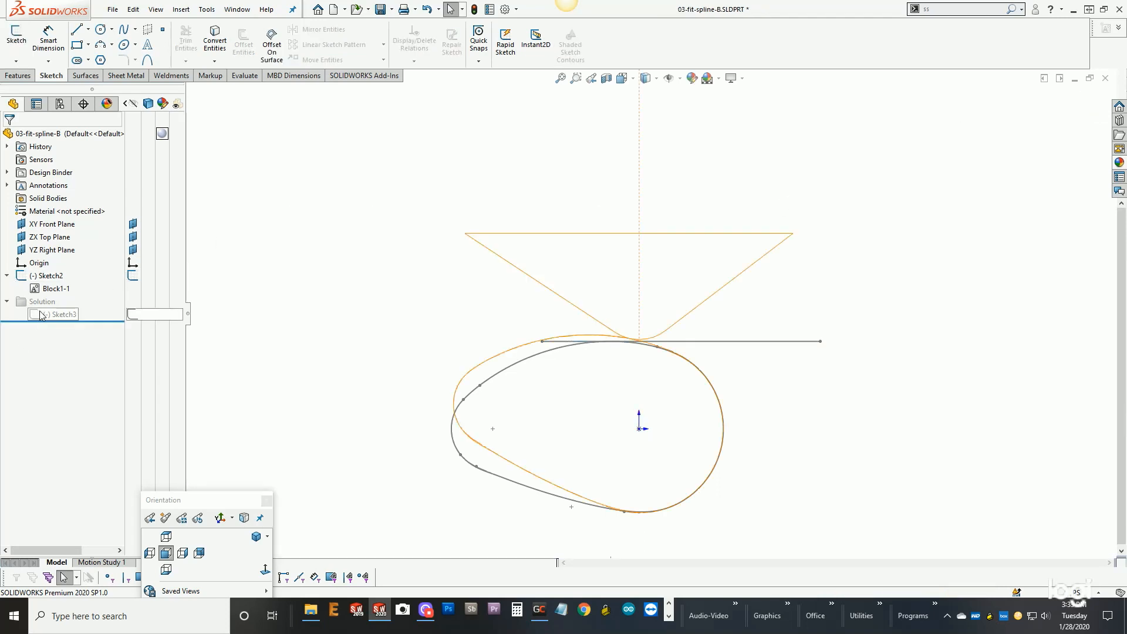
- Hide Sketch2 and unsuppress the Solution folder containing Sketch3
{"action": "left_click", "coordinate": [47, 276]}
{"action": "left_click", "coordinate": [55, 258]}
{"action": "right_click", "coordinate": [40, 301]}
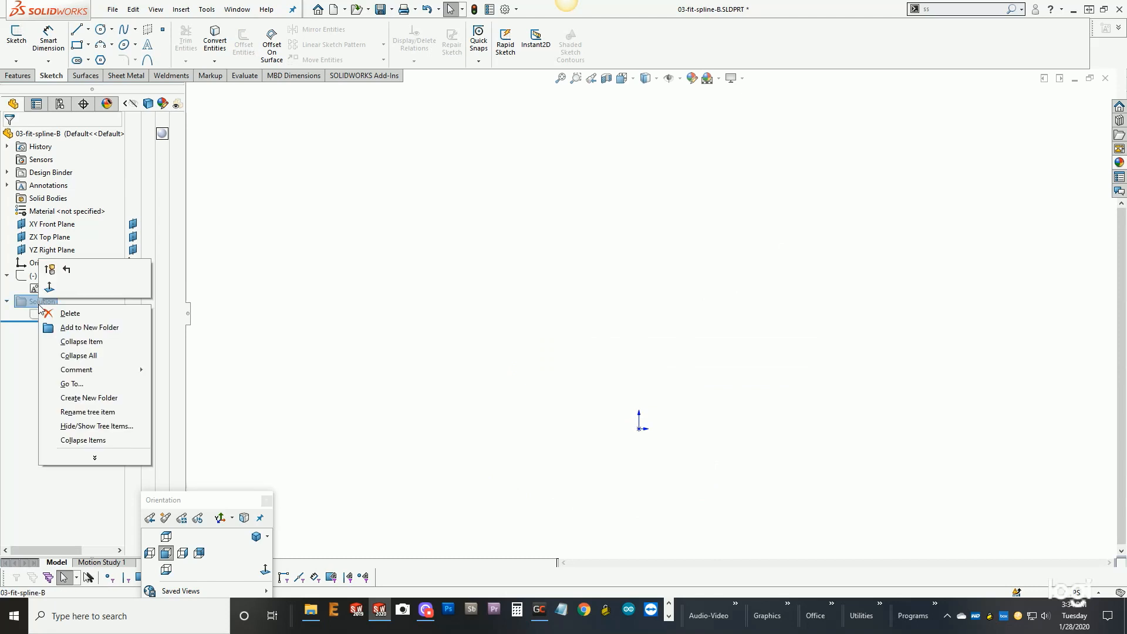
{"action": "left_click", "coordinate": [52, 268]}
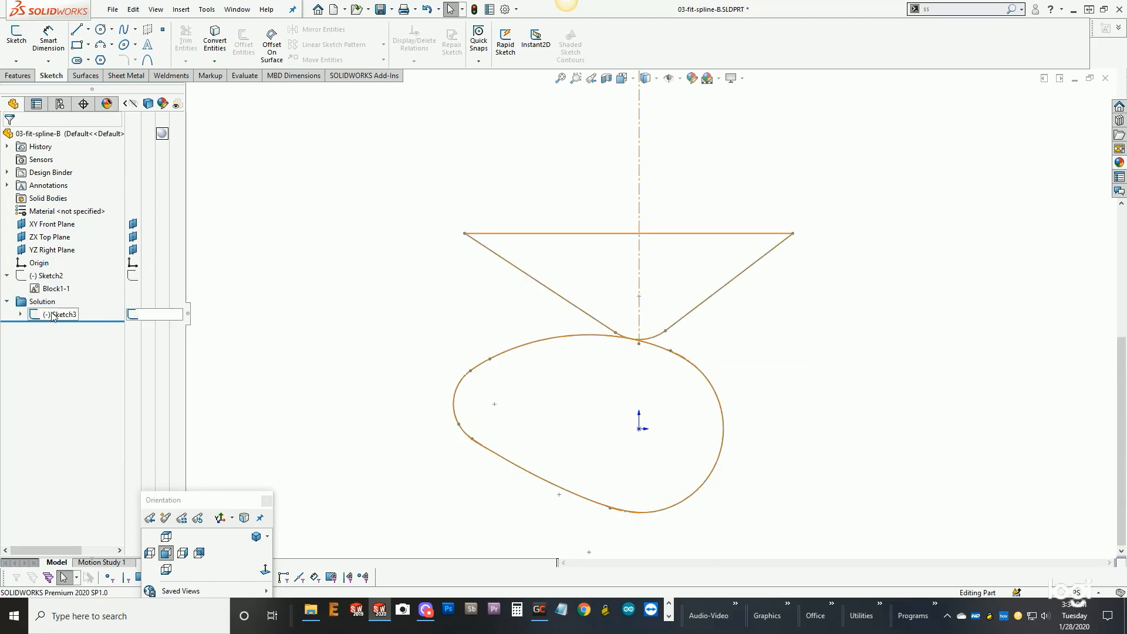
- Open the cam block in Sketch3 for editing and delete the existing fit spline around its outline
{"action": "right_click", "coordinate": [54, 315]}
{"action": "left_click", "coordinate": [57, 290]}
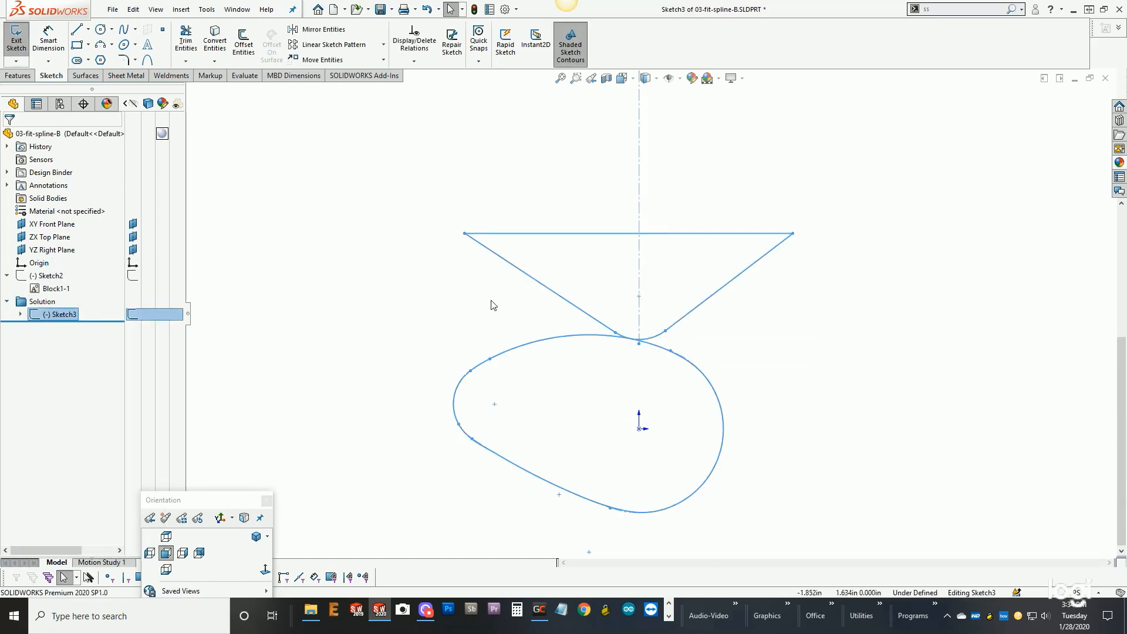
{"action": "right_click", "coordinate": [554, 338]}
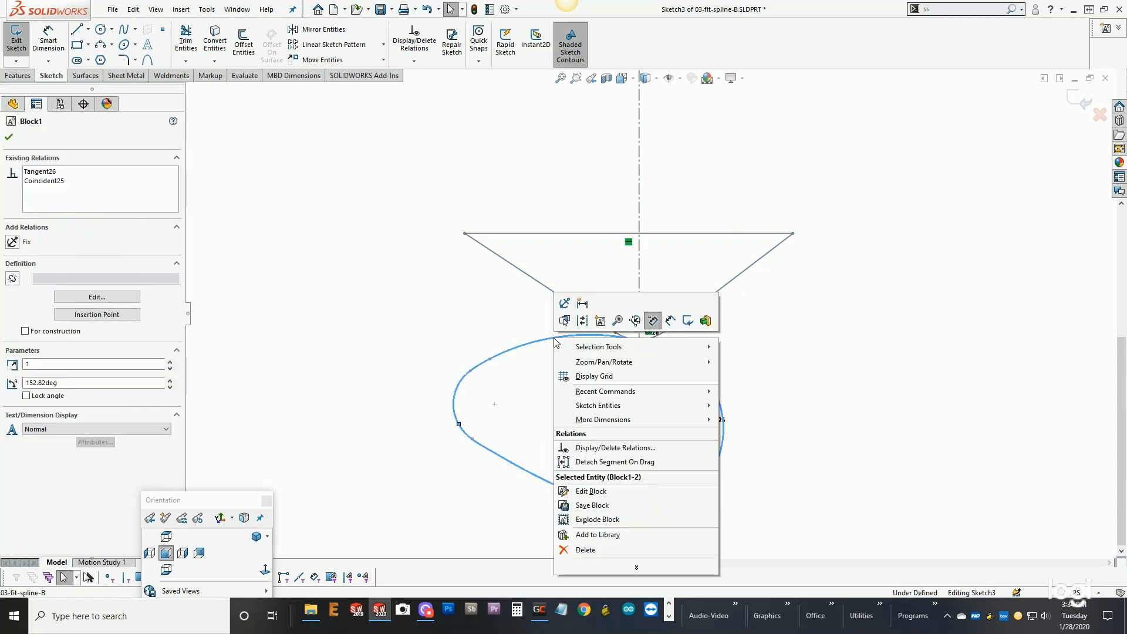
{"action": "left_click", "coordinate": [591, 492]}
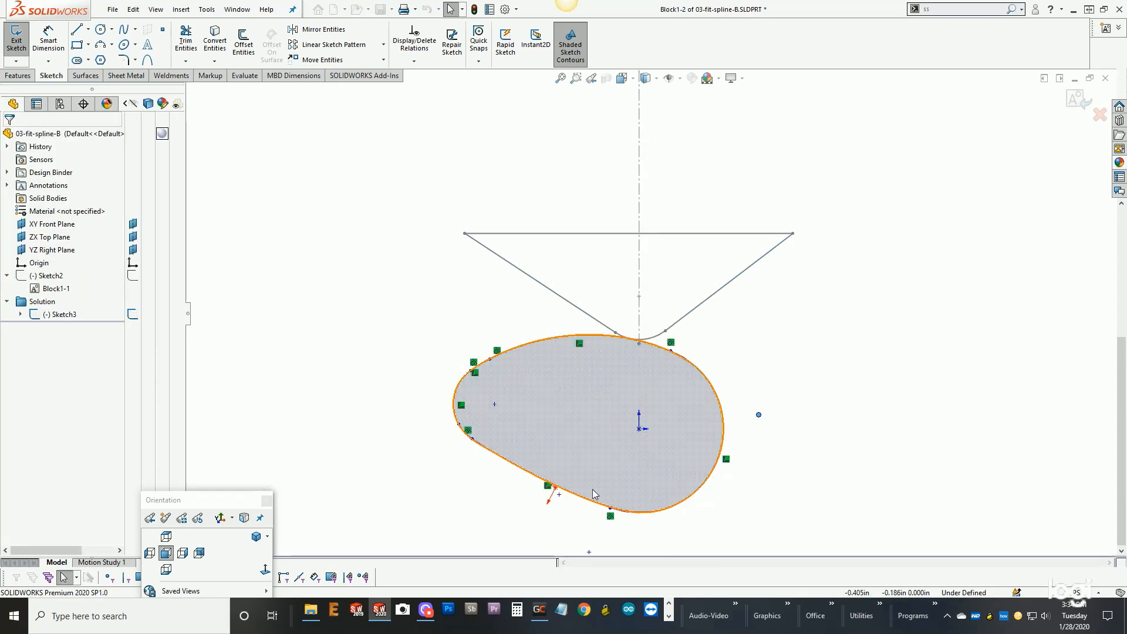
{"action": "left_click", "coordinate": [591, 424]}
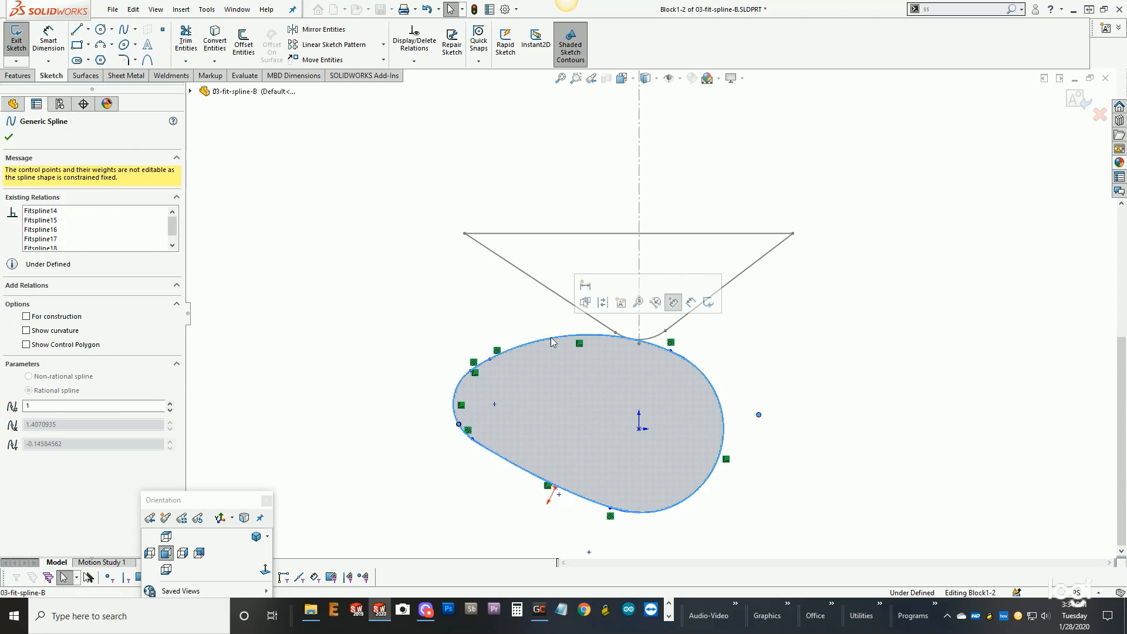
{"action": "key", "text": "Escape"}
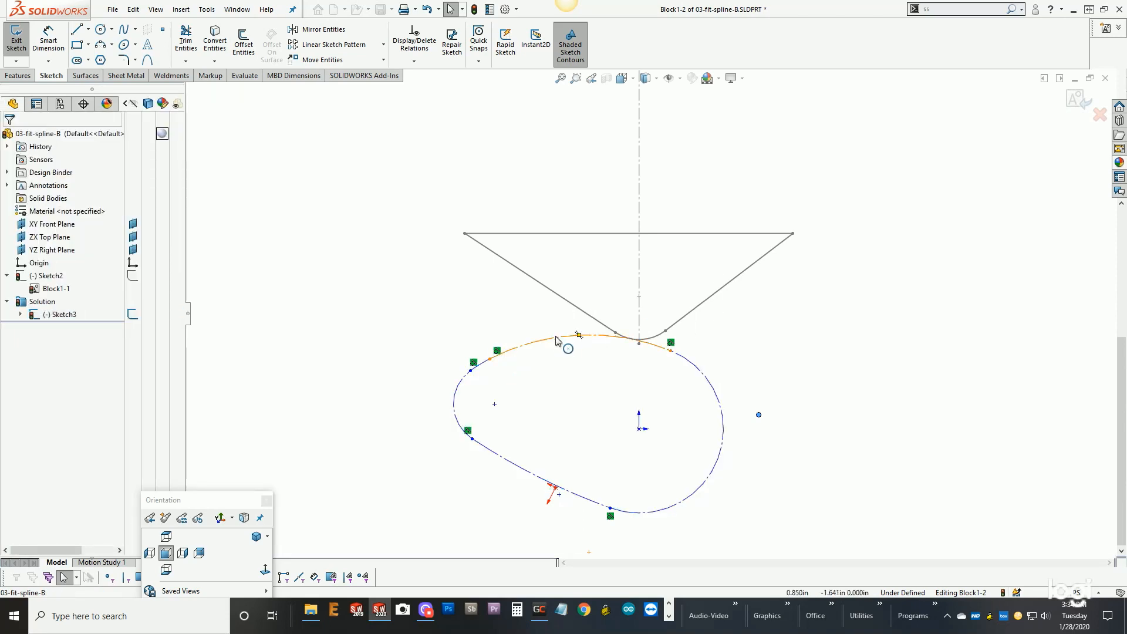
- Fit a constrained closed spline to the chain of construction arcs around the cam, keep the arcs, and finish editing the block
{"action": "right_click", "coordinate": [557, 341]}
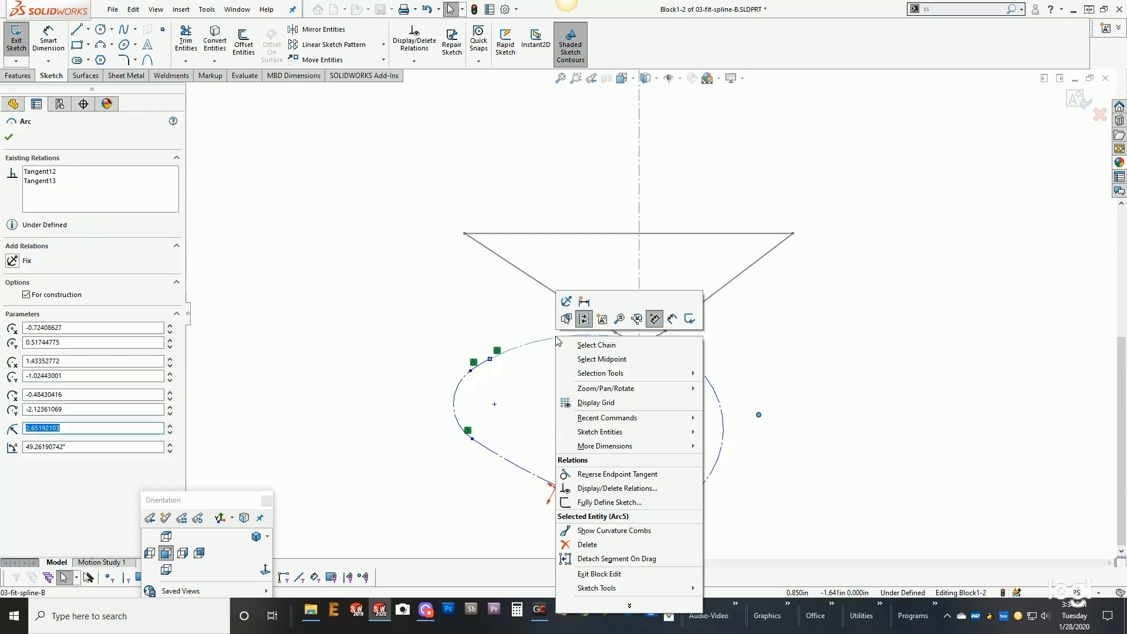
{"action": "left_click", "coordinate": [598, 355]}
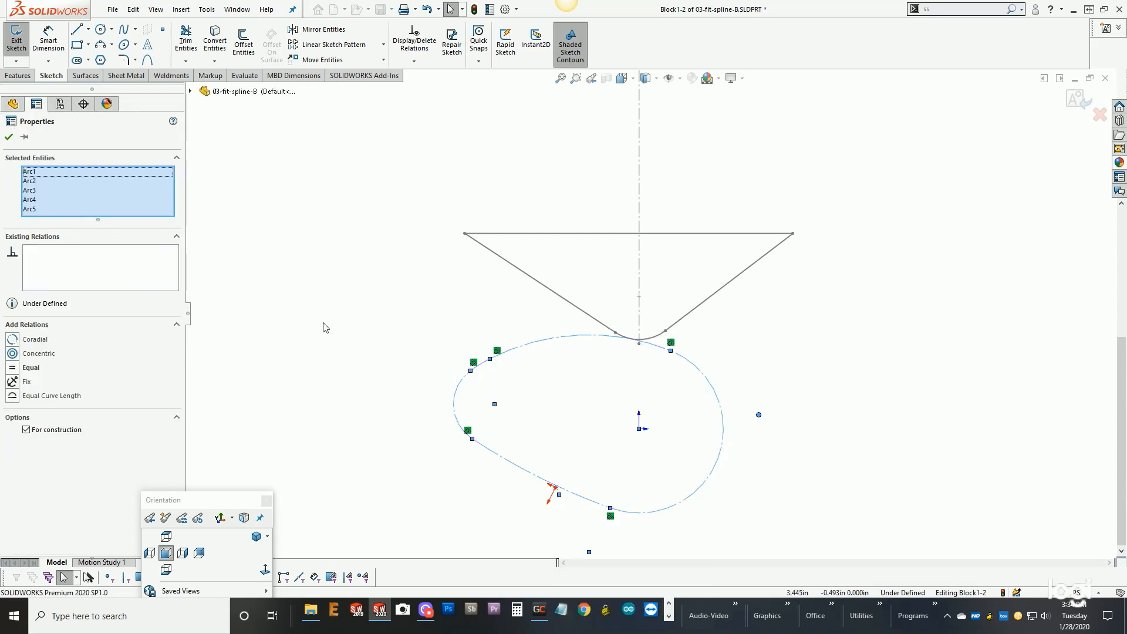
{"action": "key", "text": "s"}
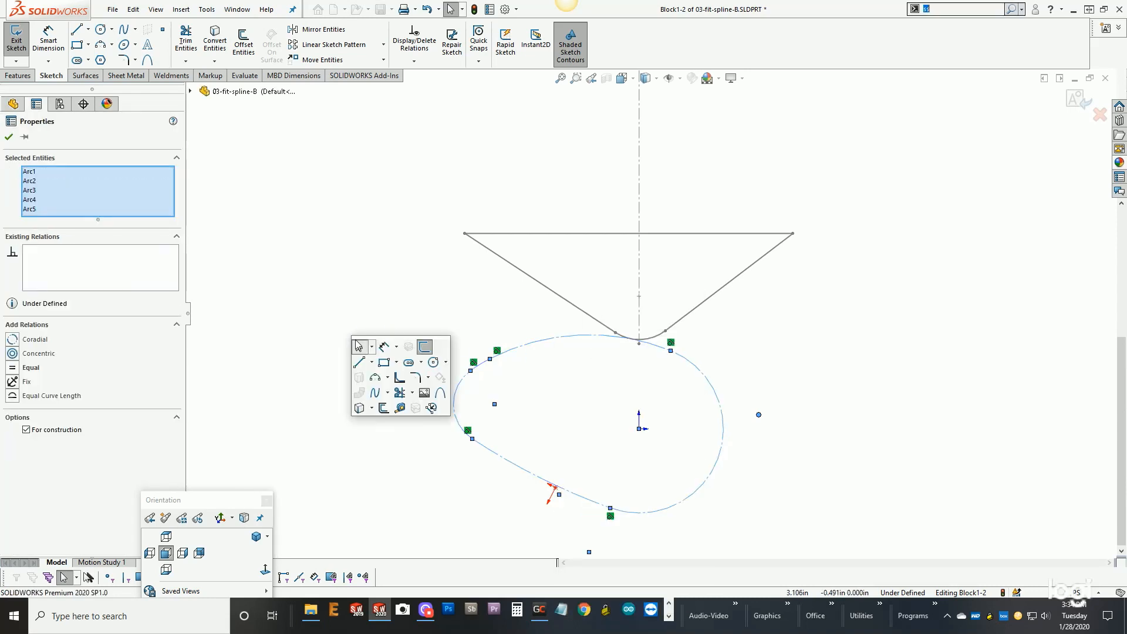
{"action": "left_click", "coordinate": [397, 380]}
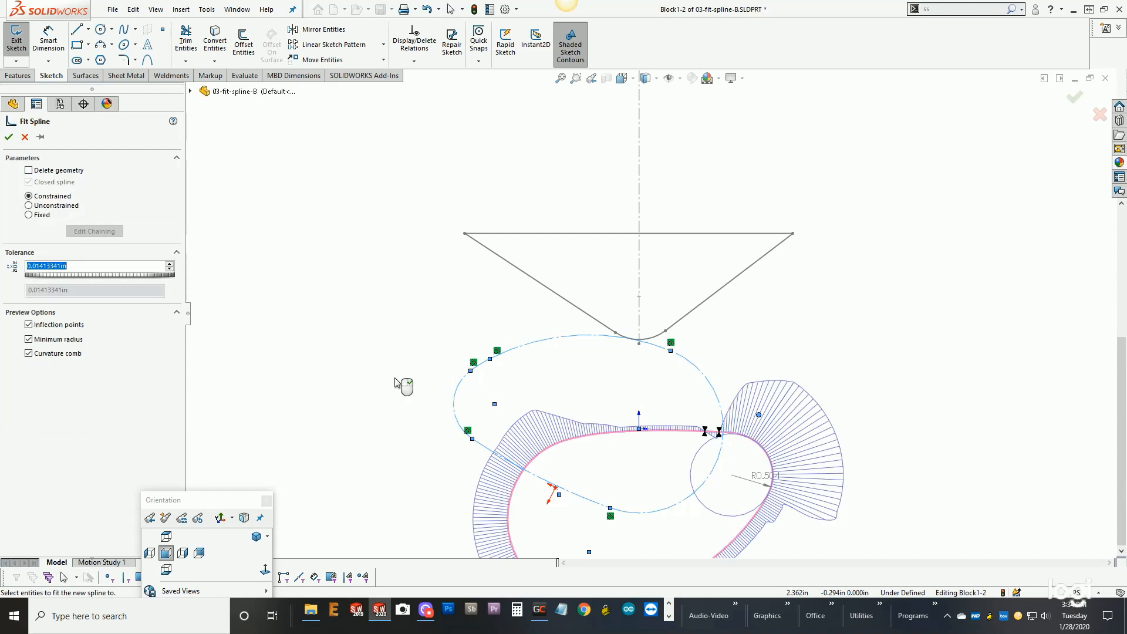
{"action": "left_click", "coordinate": [9, 137]}
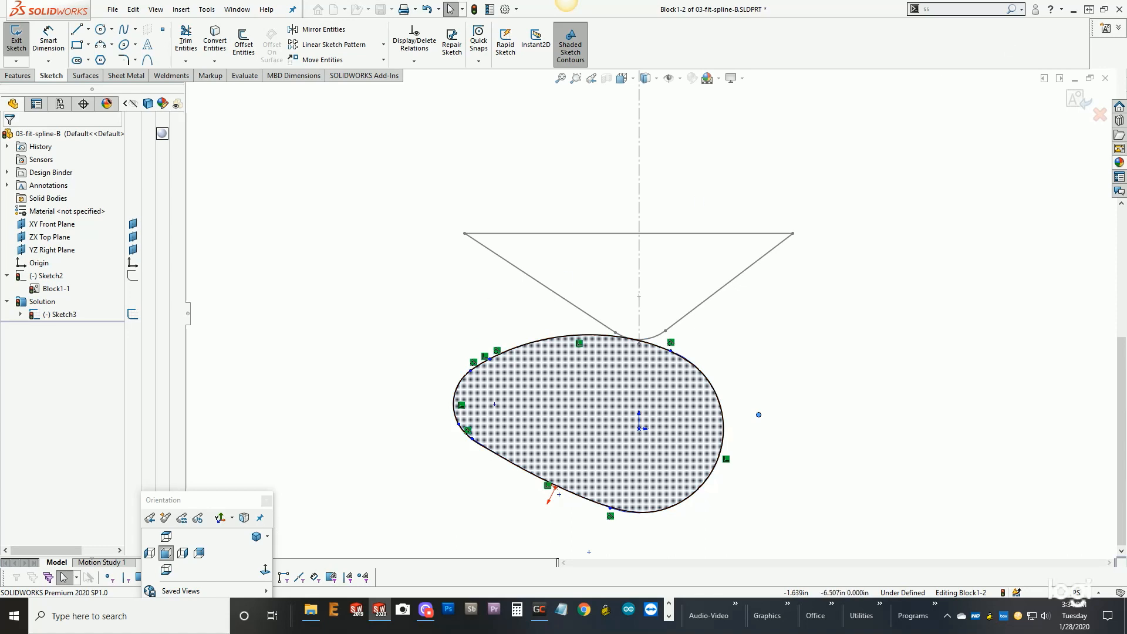
{"action": "left_click", "coordinate": [1083, 105]}
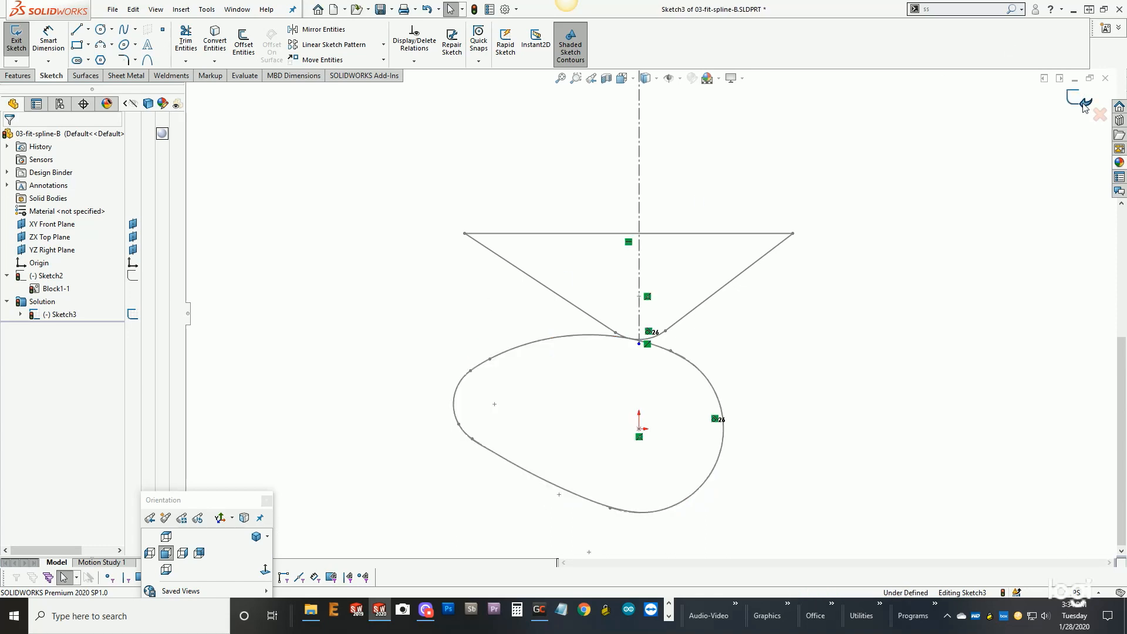
- Delete the existing tangent relation between the follower's rounded tip and the cam block in Sketch3
{"action": "scroll", "coordinate": [663, 349], "scroll_direction": "down", "scroll_amount": 3}
{"action": "left_click", "coordinate": [637, 328]}
{"action": "key", "text": "Delete"}
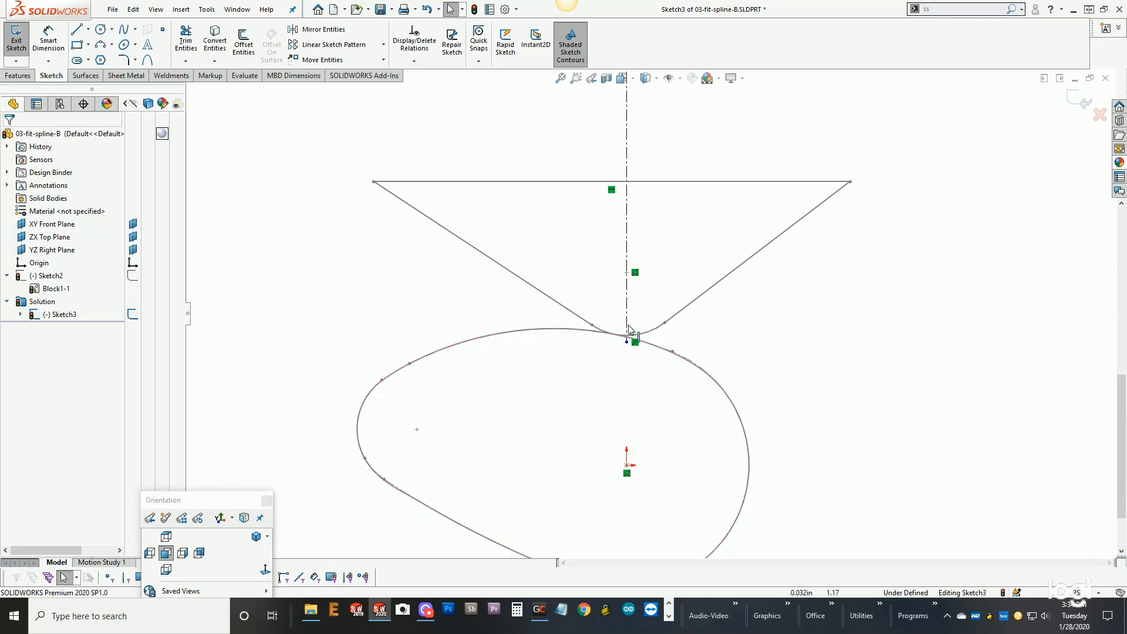
- Try to make the follower's tip arc tangent to the cam's fit spline
{"action": "left_click", "coordinate": [648, 339]}
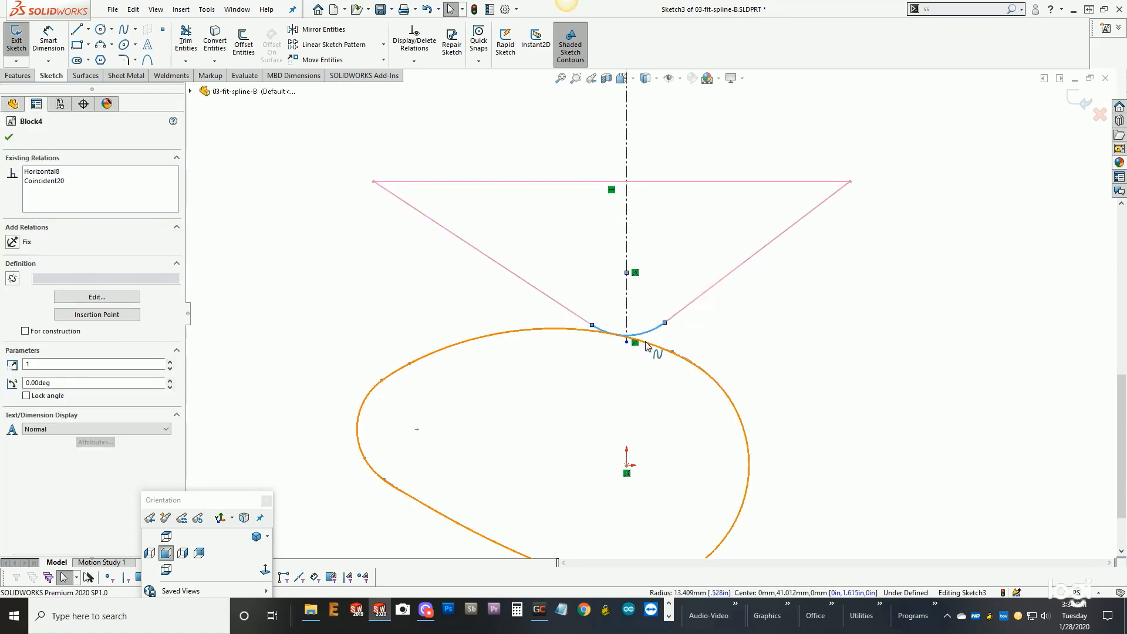
{"action": "left_click", "coordinate": [648, 344], "text": "ctrl"}
{"action": "left_click", "coordinate": [679, 289]}
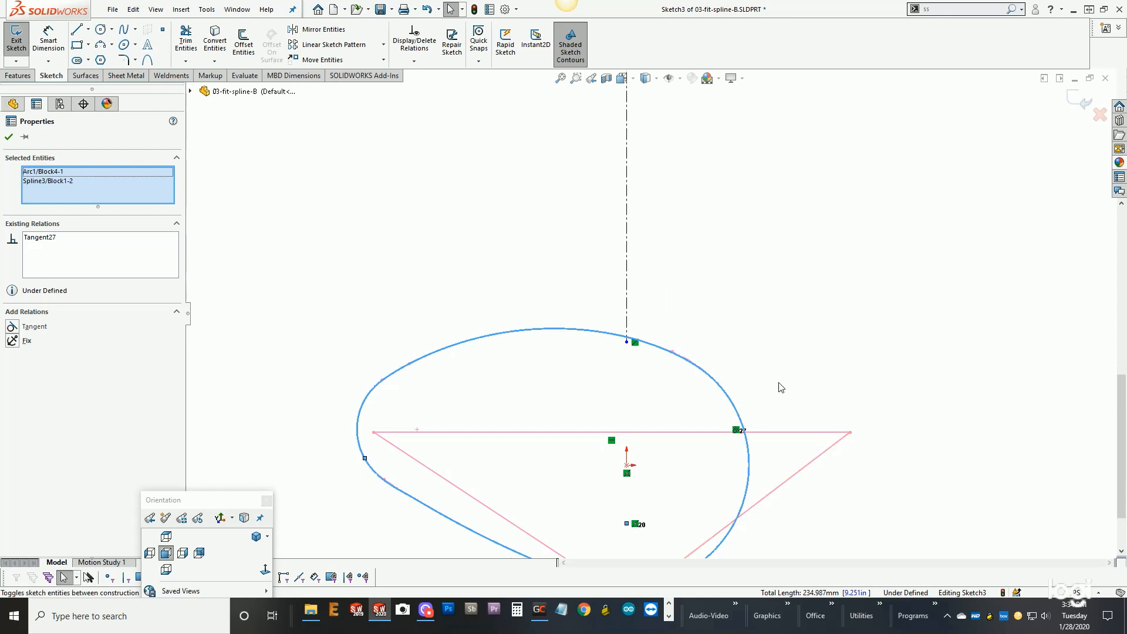
{"action": "key", "text": "ctrl+z"}
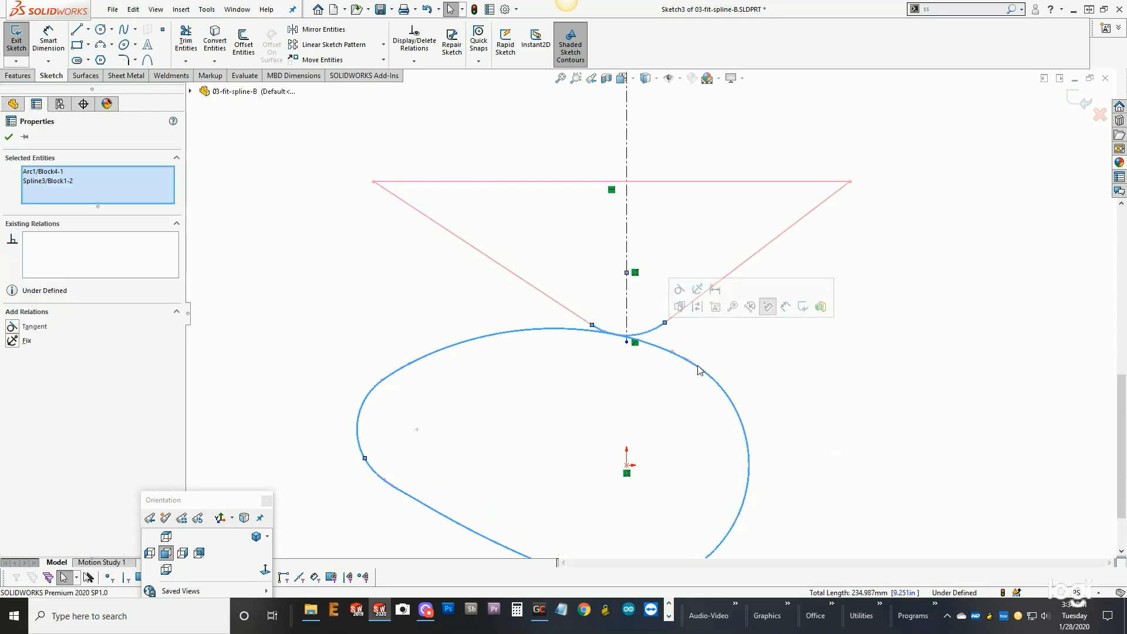
- Rotate the cam block until its lobe nears the vertical centerline, and raise the follower block so its tip sits just above the lobe
{"action": "left_click", "coordinate": [656, 410]}
{"action": "left_click_drag", "start_coordinate": [417, 429], "coordinate": [565, 300]}
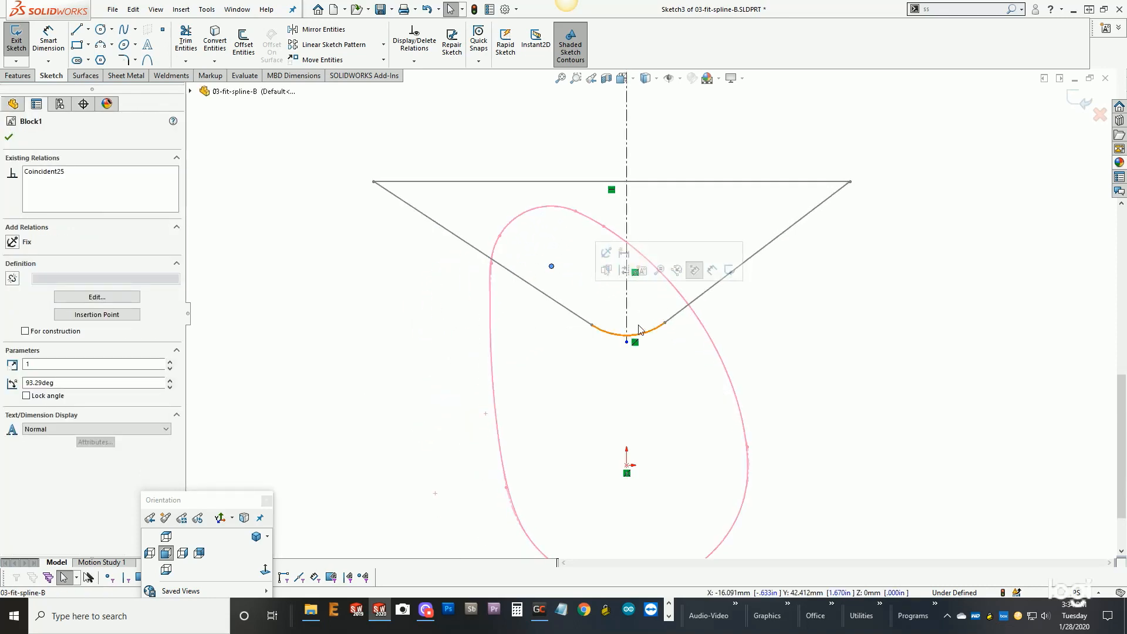
{"action": "left_click_drag", "start_coordinate": [643, 334], "coordinate": [644, 219]}
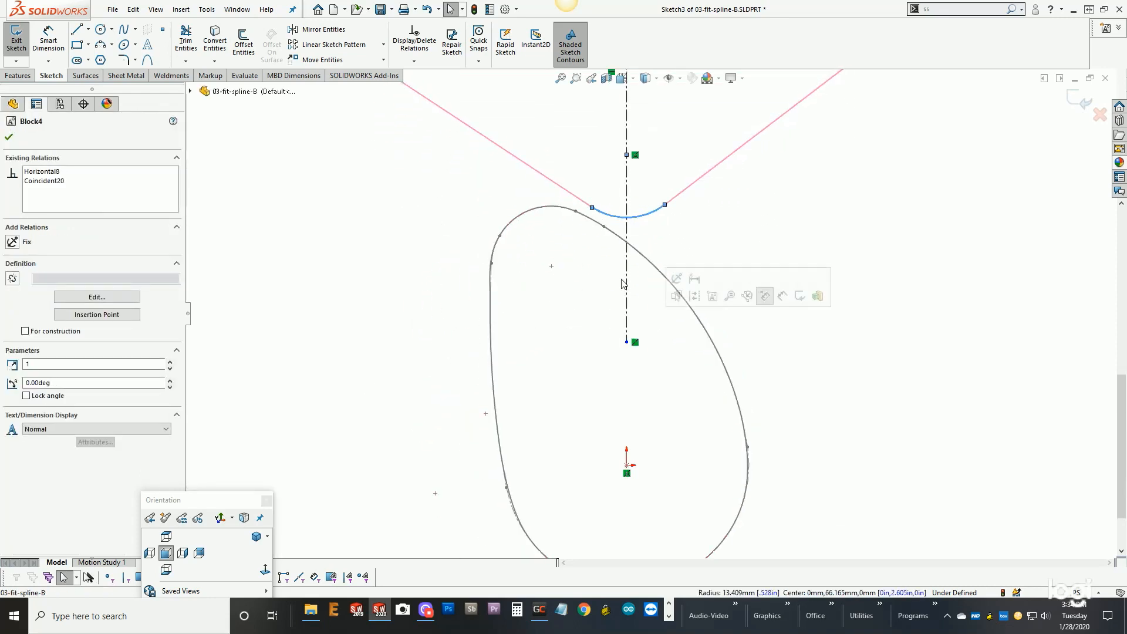
{"action": "left_click_drag", "start_coordinate": [550, 269], "coordinate": [583, 245]}
{"action": "left_click", "coordinate": [695, 151]}
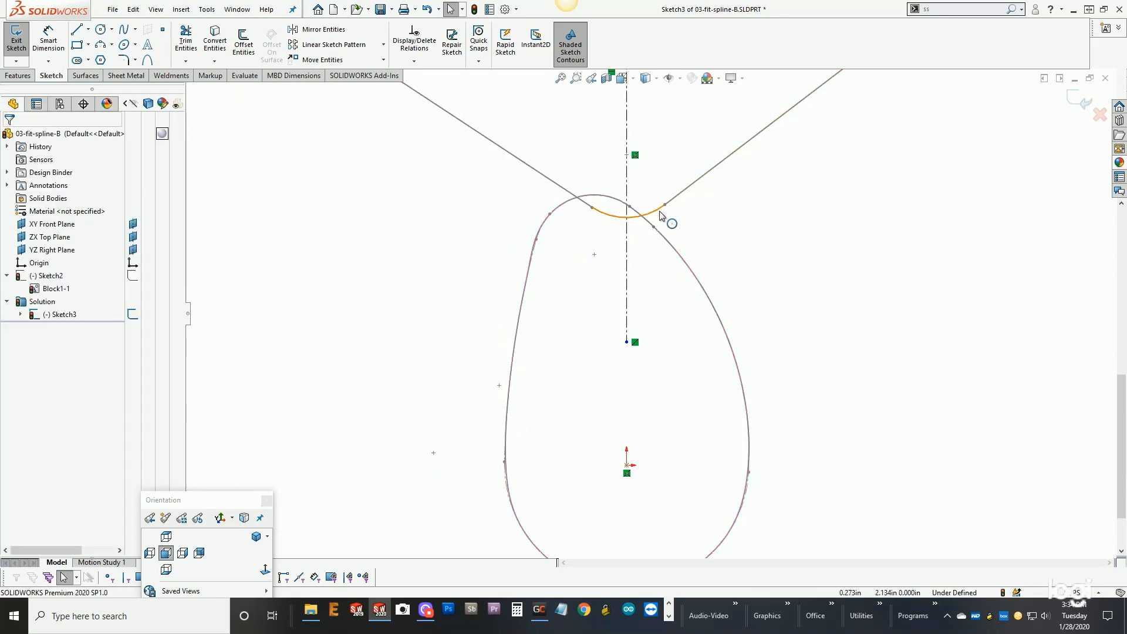
{"action": "left_click", "coordinate": [658, 194]}
{"action": "left_click_drag", "start_coordinate": [657, 193], "coordinate": [657, 189]}
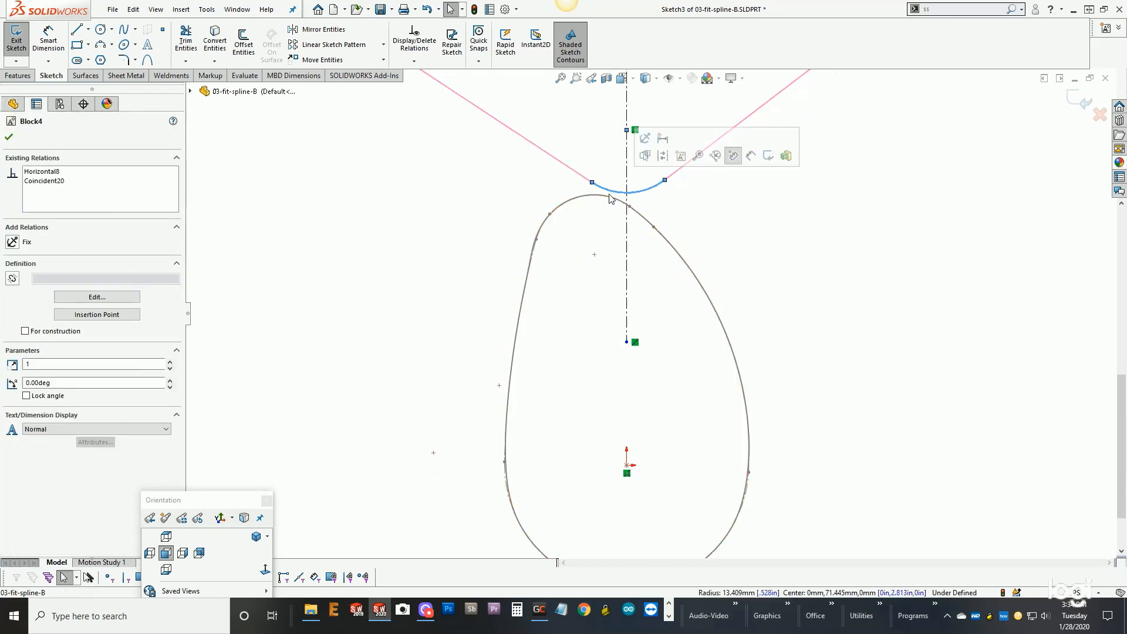
- Make the follower's tip arc tangent to the cam's fit spline, and rotate the cam block to drive the follower
{"action": "left_click", "coordinate": [608, 201], "text": "ctrl"}
{"action": "left_click", "coordinate": [661, 160]}
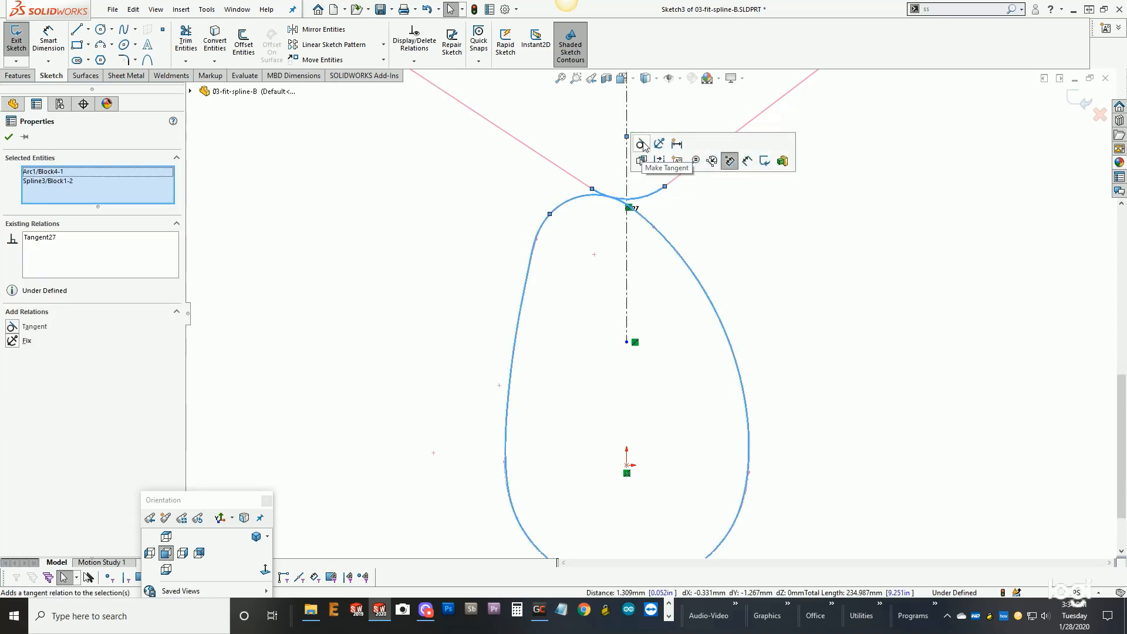
{"action": "left_click", "coordinate": [725, 226]}
{"action": "scroll", "coordinate": [742, 317], "scroll_direction": "up", "scroll_amount": 3}
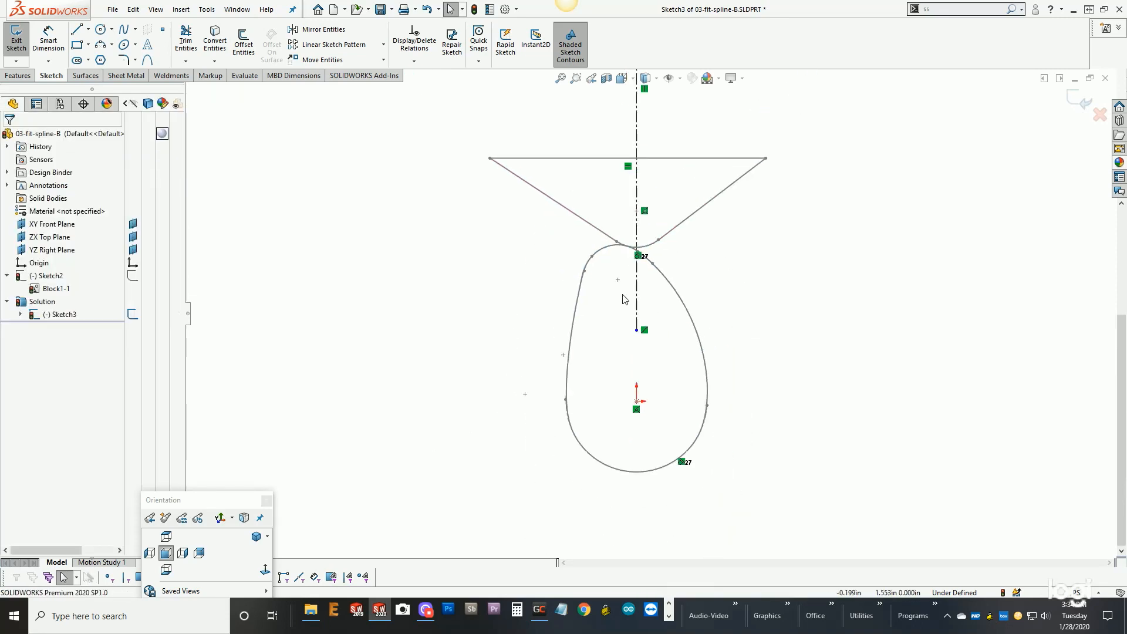
{"action": "mouse_move", "coordinate": [605, 287]}
{"action": "left_mouse_down"}
{"action": "mouse_move", "coordinate": [556, 317]}
{"action": "mouse_move", "coordinate": [506, 399]}
{"action": "mouse_move", "coordinate": [573, 326]}
{"action": "mouse_move", "coordinate": [620, 298]}
{"action": "mouse_move", "coordinate": [676, 317]}
{"action": "mouse_move", "coordinate": [702, 368]}
{"action": "mouse_move", "coordinate": [686, 333]}
{"action": "mouse_move", "coordinate": [639, 306]}
{"action": "mouse_move", "coordinate": [600, 326]}
{"action": "mouse_move", "coordinate": [579, 399]}
{"action": "mouse_move", "coordinate": [585, 347]}
{"action": "mouse_move", "coordinate": [627, 310]}
{"action": "mouse_move", "coordinate": [664, 318]}
{"action": "mouse_move", "coordinate": [688, 372]}
{"action": "mouse_move", "coordinate": [686, 354]}
{"action": "mouse_move", "coordinate": [643, 323]}
{"action": "mouse_move", "coordinate": [586, 360]}
{"action": "mouse_move", "coordinate": [584, 397]}
{"action": "left_mouse_up"}
{"action": "left_click", "coordinate": [778, 317]}
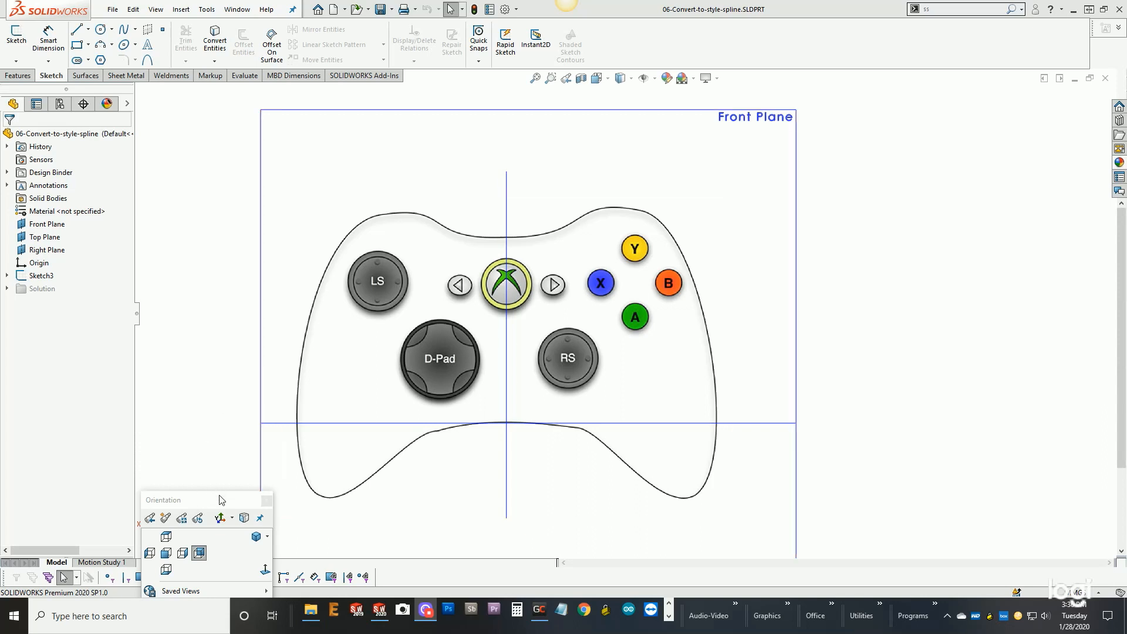
{"action": "left_click_drag", "start_coordinate": [226, 506], "coordinate": [132, 431]}
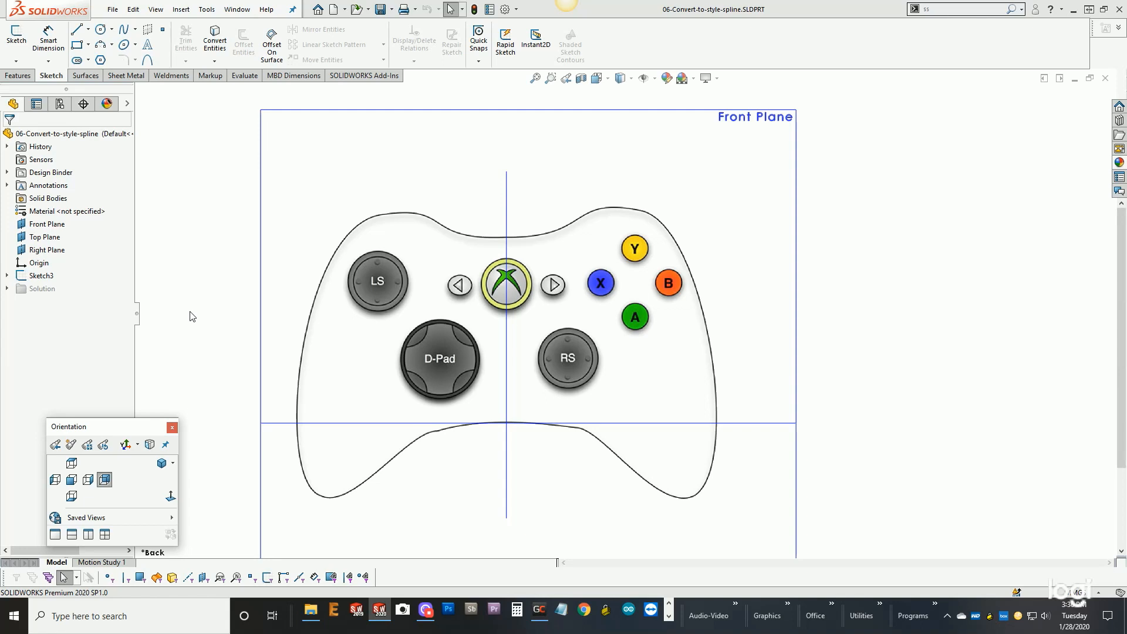
{"action": "left_click", "coordinate": [127, 33]}
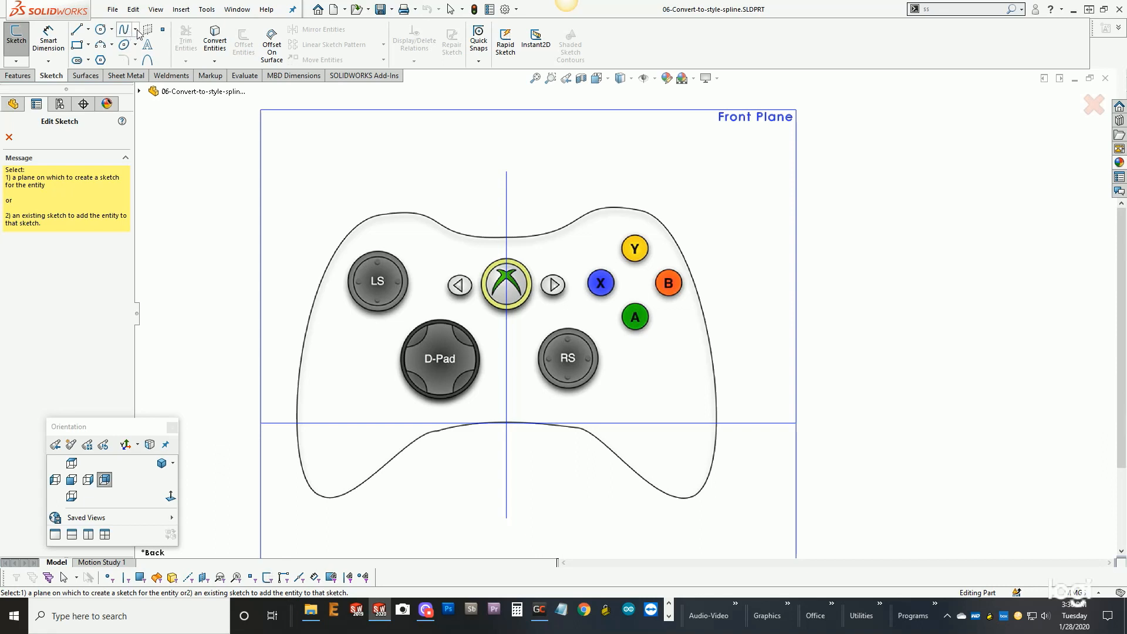
{"action": "left_click", "coordinate": [137, 30]}
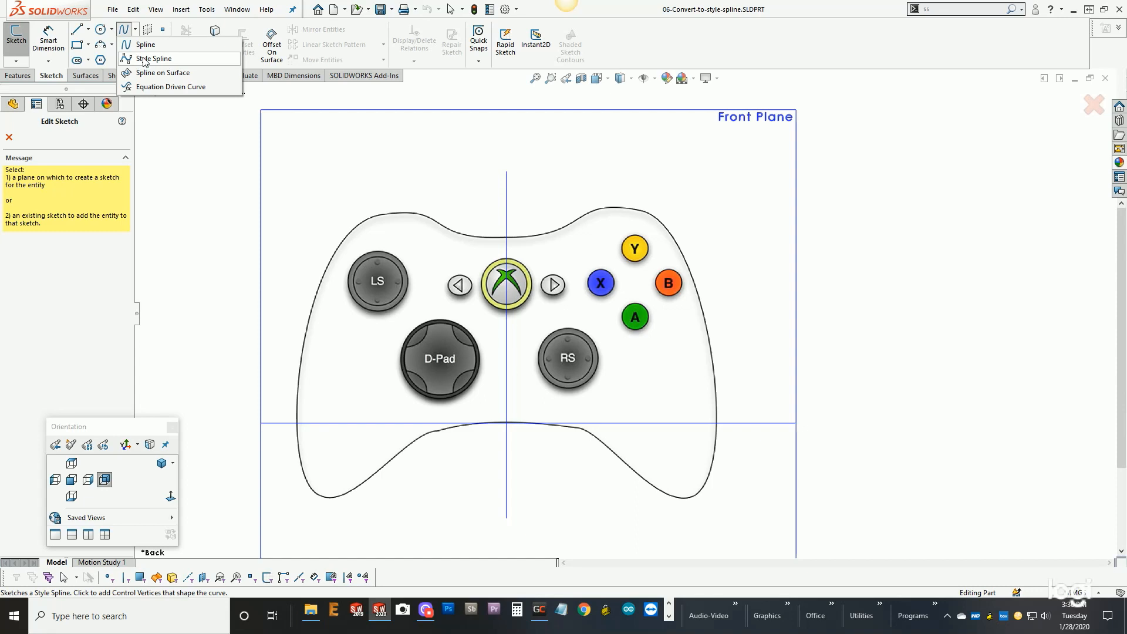
{"action": "left_click", "coordinate": [142, 60]}
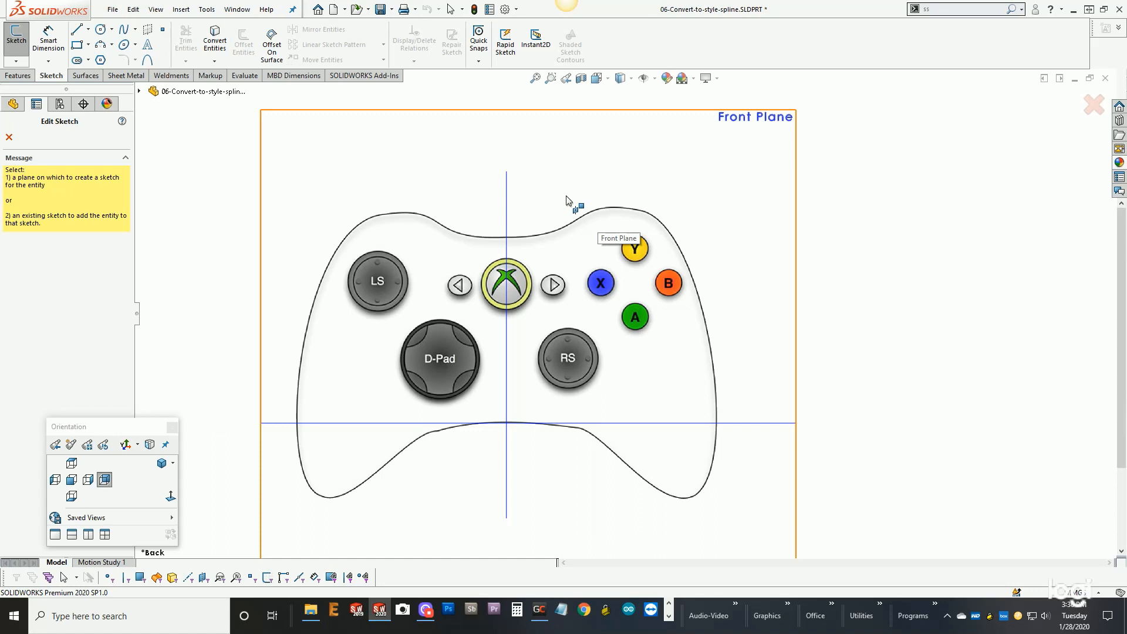
{"action": "scroll", "coordinate": [567, 199], "scroll_direction": "down", "scroll_amount": 1}
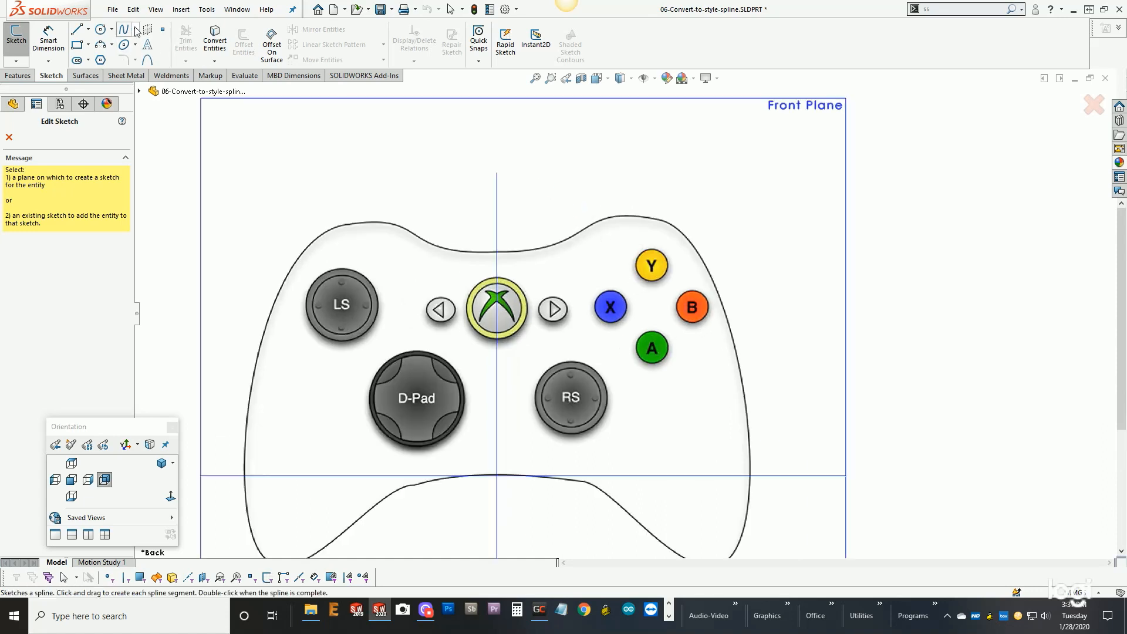
{"action": "left_click", "coordinate": [10, 137]}
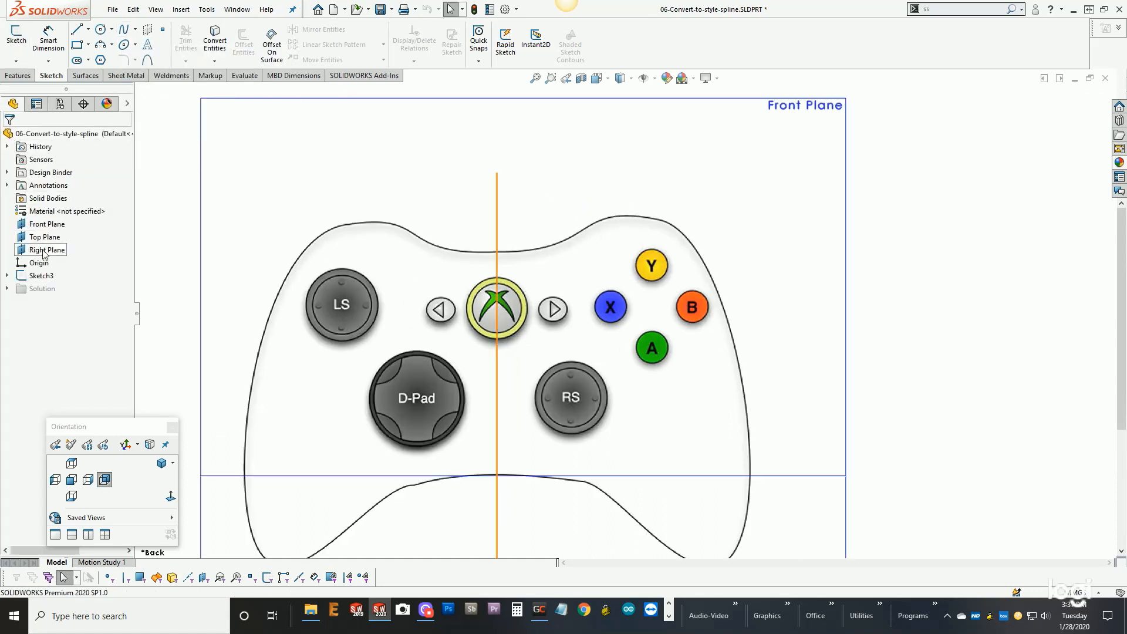
- Start a sketch on the Front Plane and begin a Bezier style spline from the controller's upper midpoint around its right shoulder and side
{"action": "left_click", "coordinate": [53, 226]}
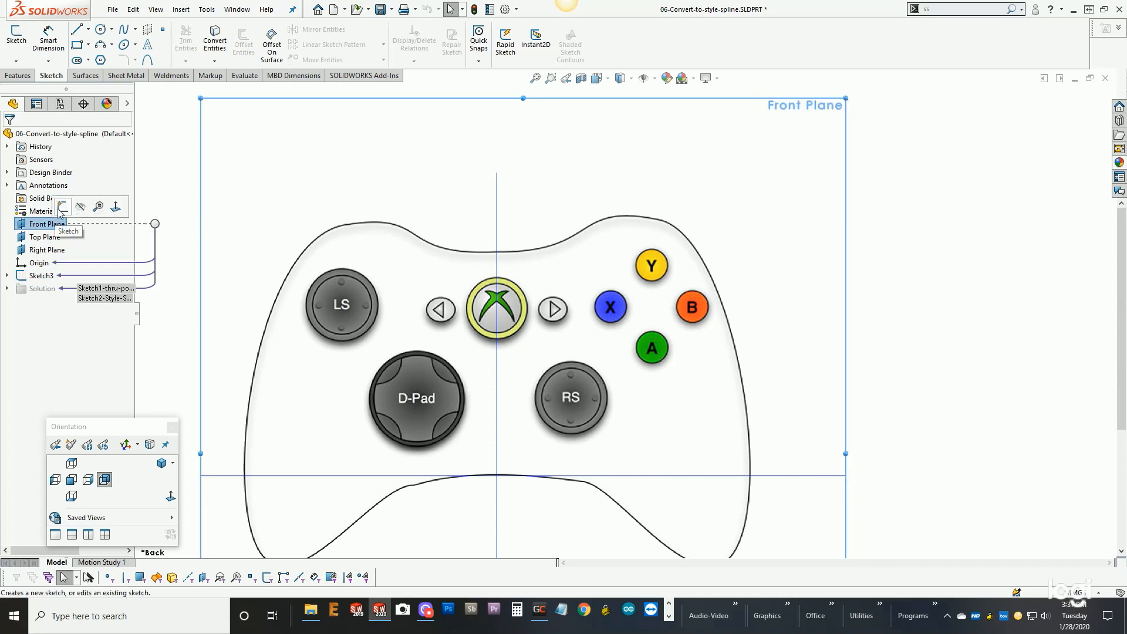
{"action": "left_click", "coordinate": [61, 207]}
{"action": "left_click", "coordinate": [134, 30]}
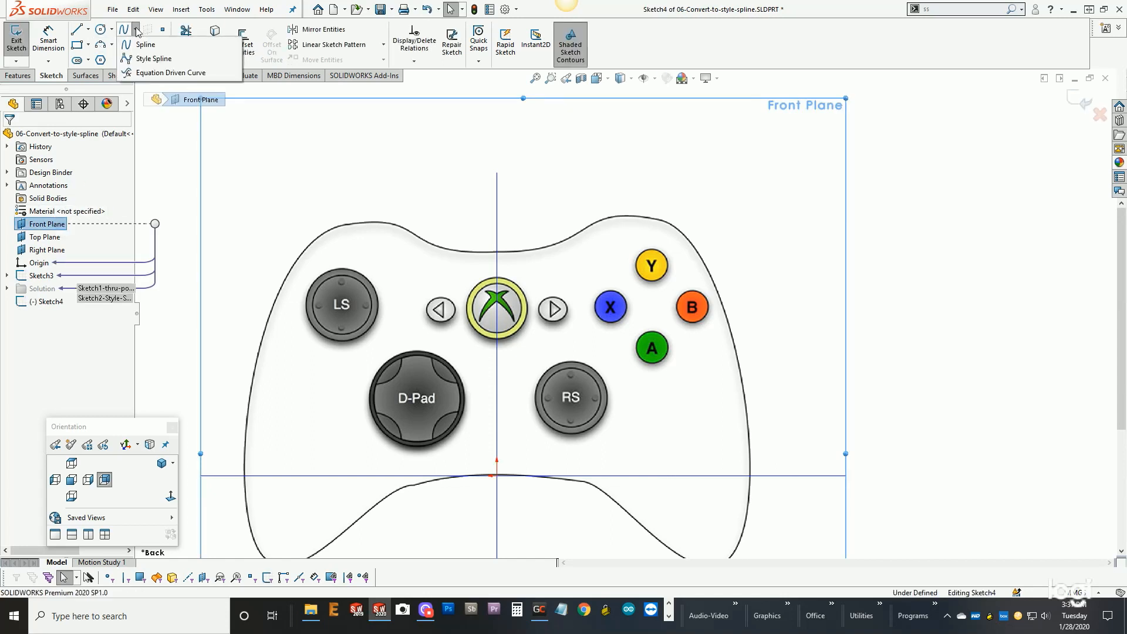
{"action": "left_click", "coordinate": [129, 60]}
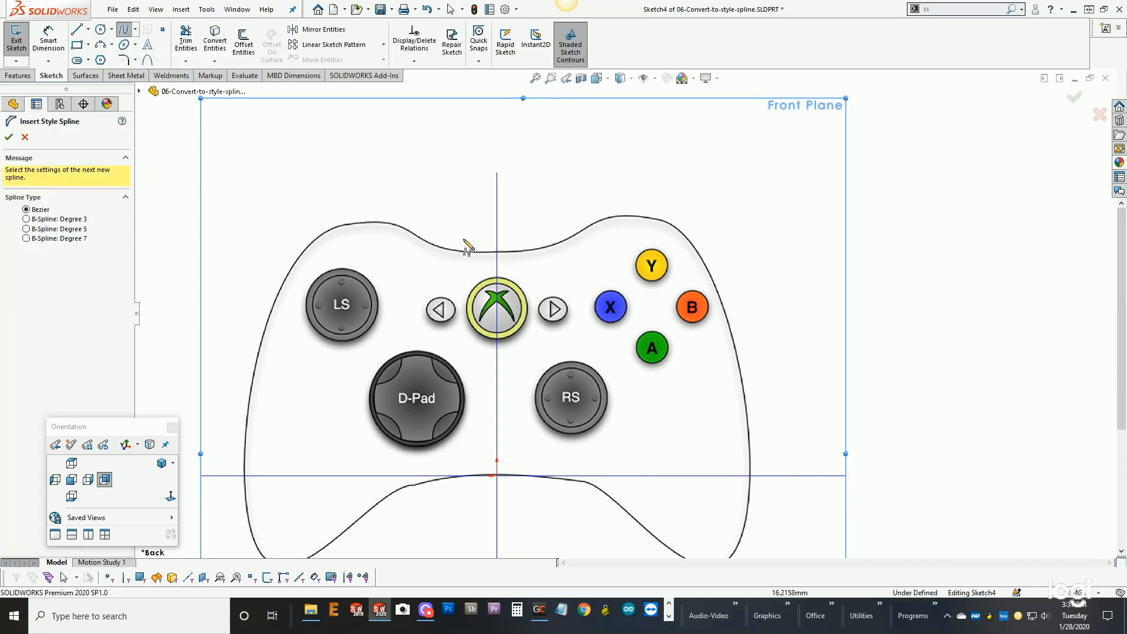
{"action": "left_click", "coordinate": [496, 251]}
{"action": "left_click", "coordinate": [551, 251]}
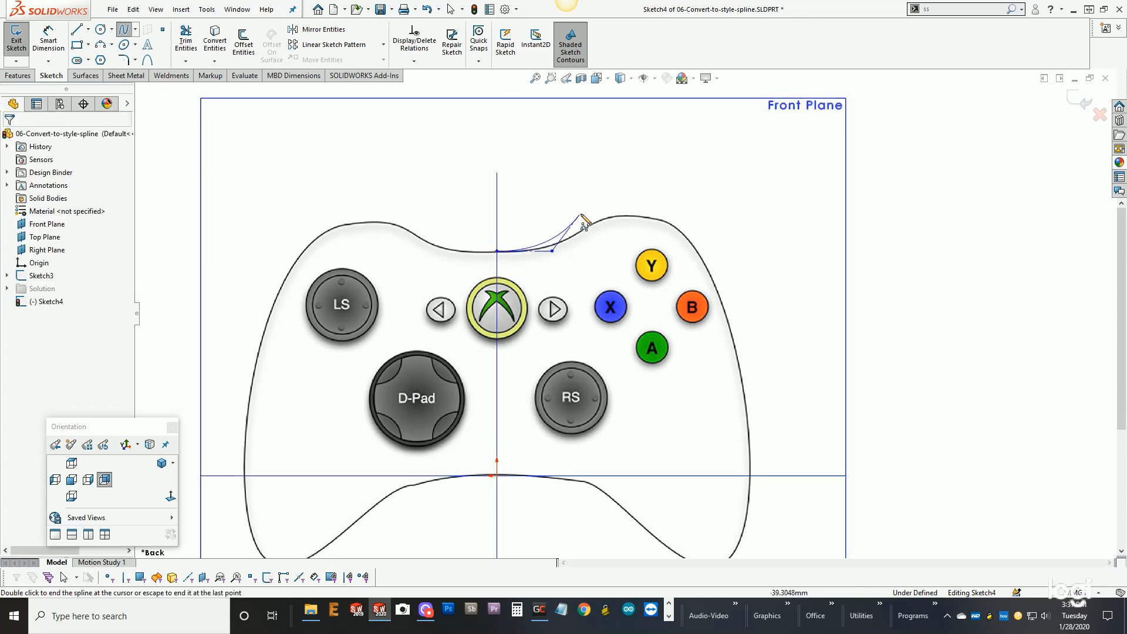
{"action": "left_click", "coordinate": [631, 197]}
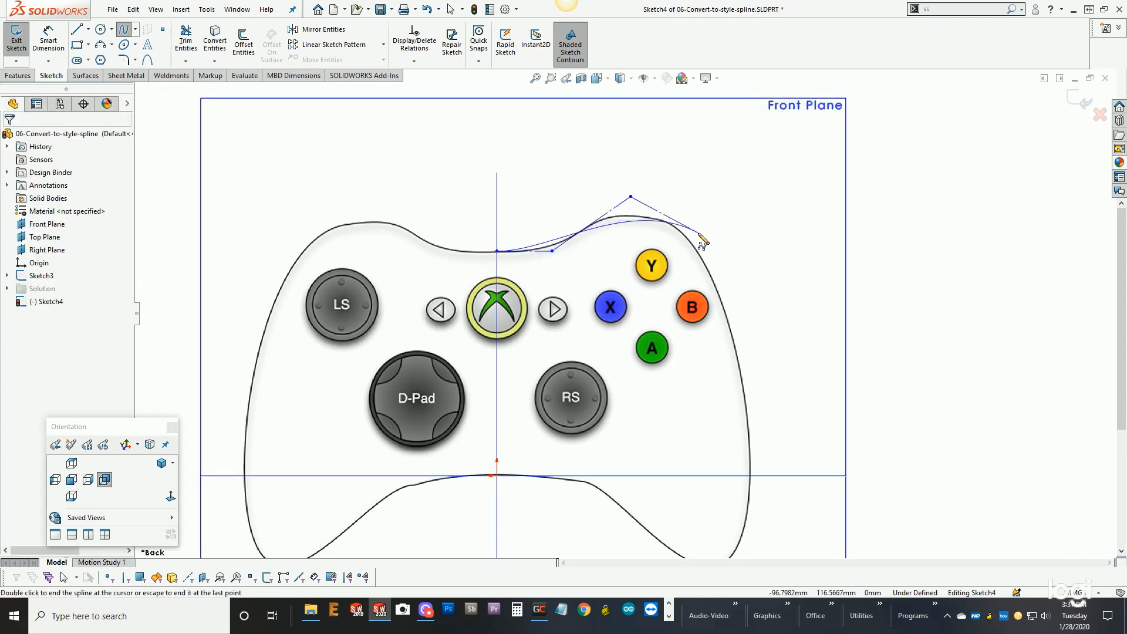
{"action": "left_click", "coordinate": [698, 234]}
{"action": "left_click", "coordinate": [726, 299]}
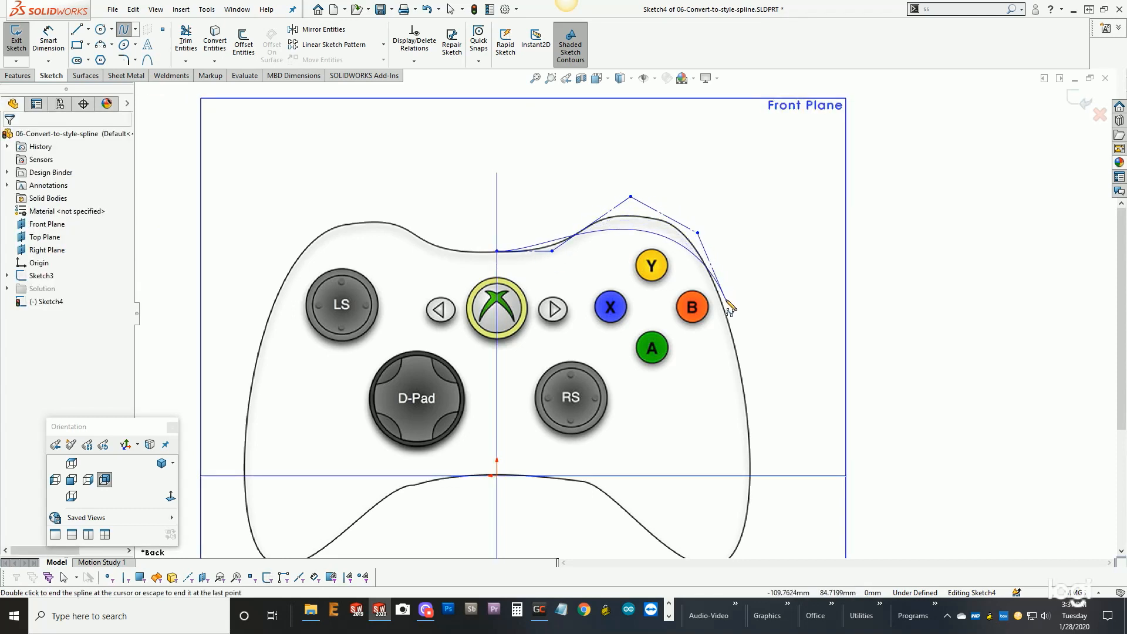
{"action": "left_click", "coordinate": [757, 430]}
- Continue the style spline's control vertices around the controller's lower right grip and end the spline at the origin
{"action": "scroll", "coordinate": [757, 519], "scroll_direction": "up", "scroll_amount": 1}
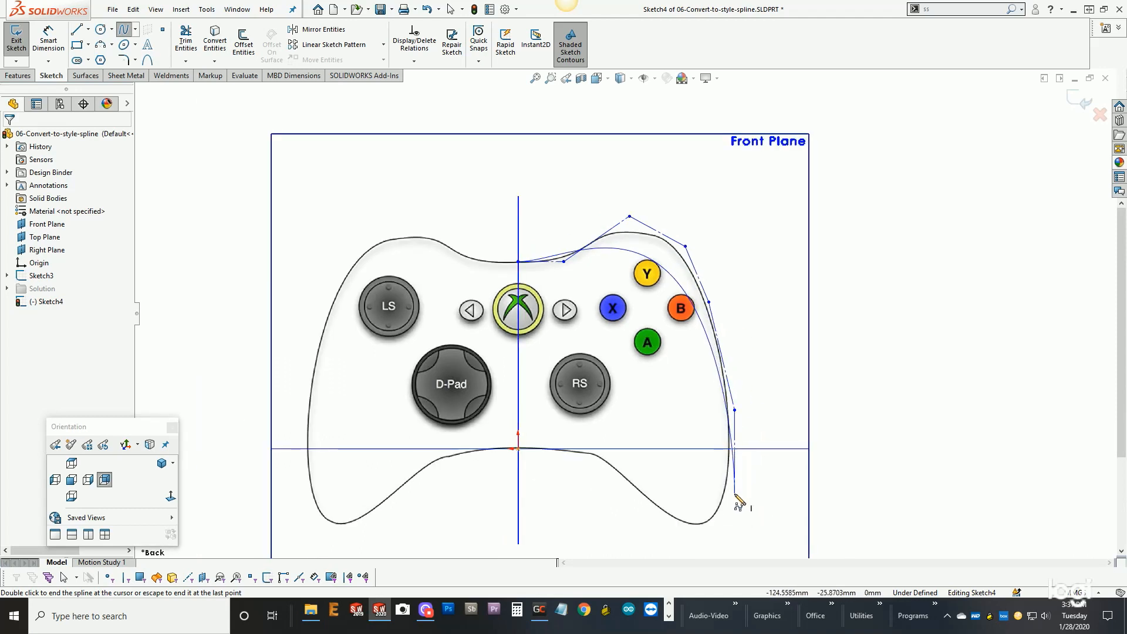
{"action": "left_click", "coordinate": [735, 494]}
{"action": "left_click", "coordinate": [697, 542]}
{"action": "left_click", "coordinate": [649, 515]}
{"action": "left_click", "coordinate": [601, 464]}
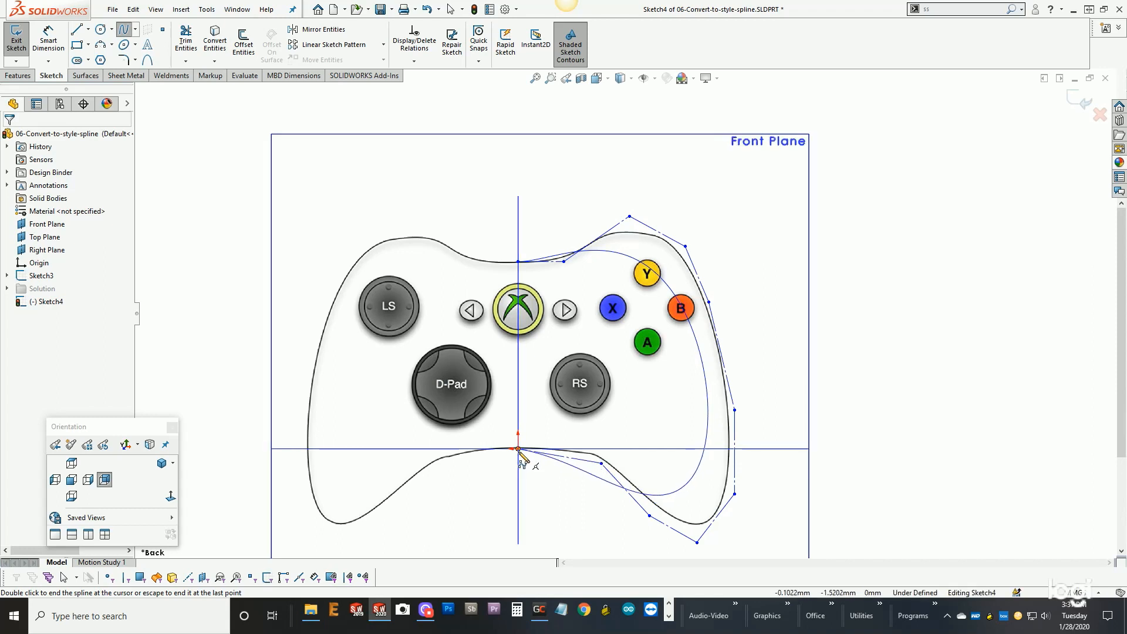
{"action": "right_click", "coordinate": [519, 451]}
{"action": "left_click", "coordinate": [543, 459]}
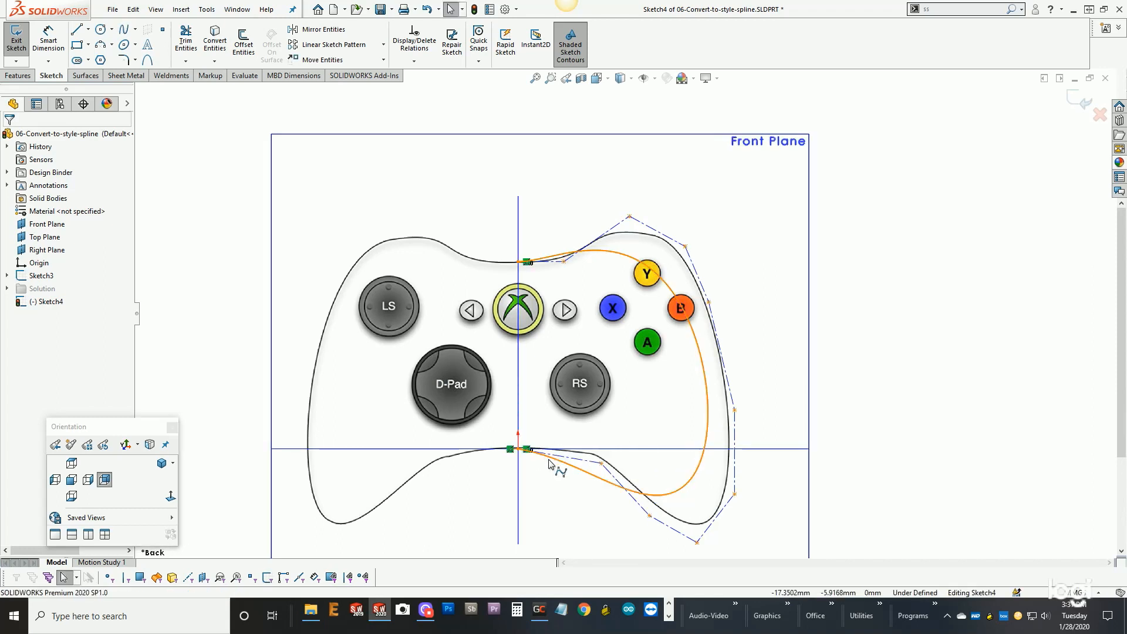
- Make the first and last control polygon segments of the style spline horizontal where they meet the controller's centerline
{"action": "left_click", "coordinate": [572, 458]}
{"action": "left_click", "coordinate": [607, 405]}
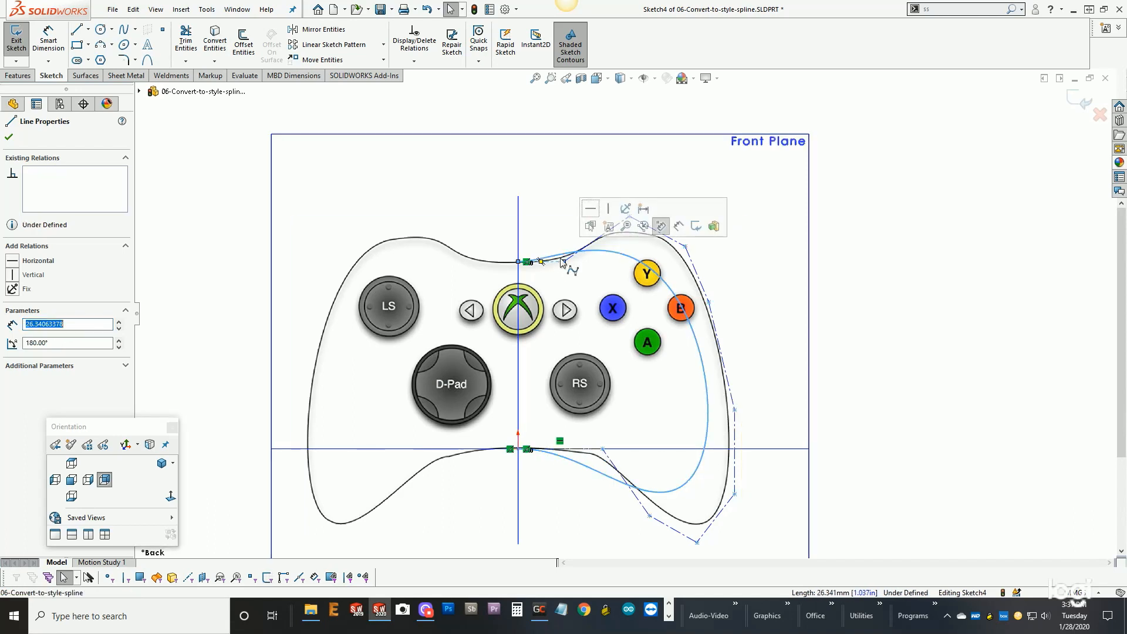
{"action": "left_click", "coordinate": [631, 197]}
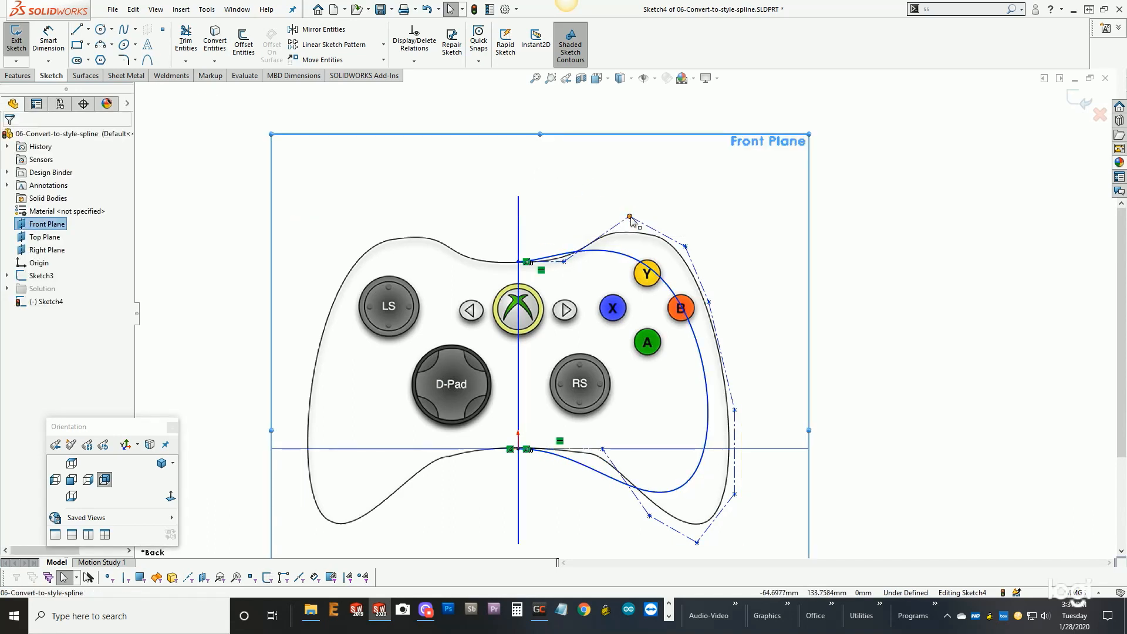
- Reshape the style spline toward the controller's outline by repositioning its control vertices above the right shoulder and around the lower right grip
{"action": "left_click_drag", "start_coordinate": [630, 217], "coordinate": [674, 166]}
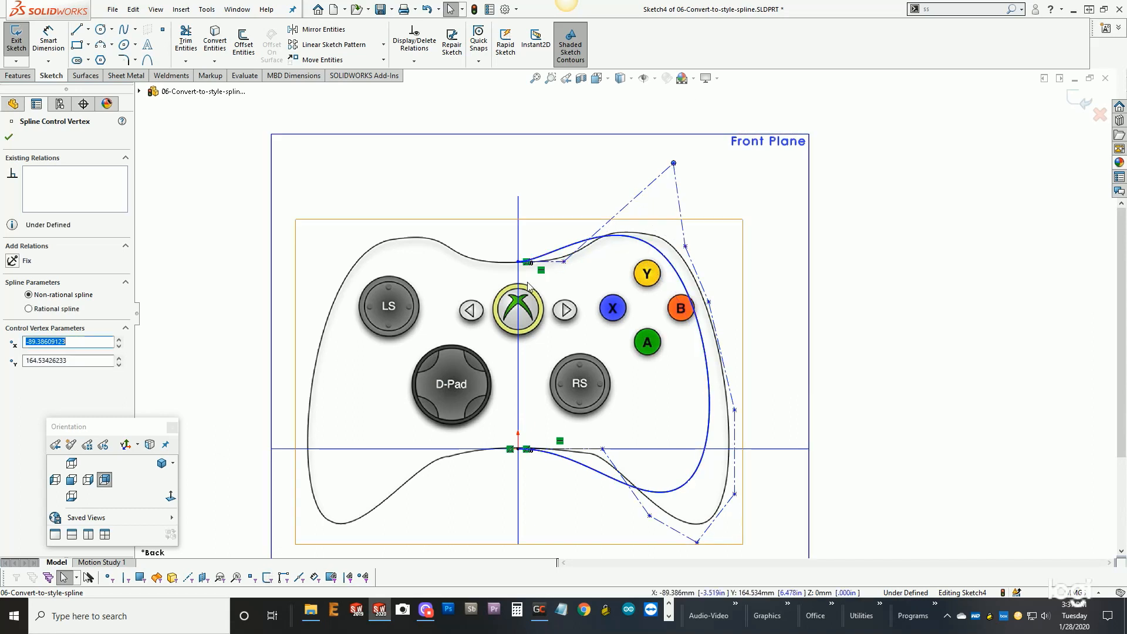
{"action": "left_click_drag", "start_coordinate": [564, 261], "coordinate": [615, 263]}
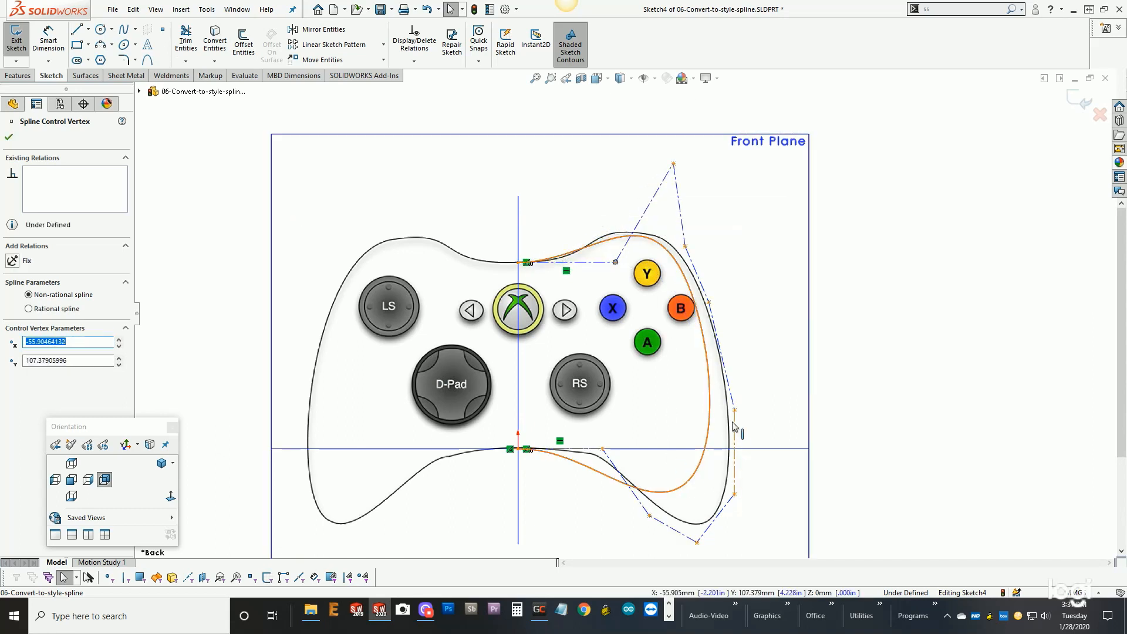
{"action": "left_click_drag", "start_coordinate": [734, 413], "coordinate": [784, 425]}
{"action": "left_click_drag", "start_coordinate": [734, 495], "coordinate": [766, 572]}
{"action": "left_click_drag", "start_coordinate": [697, 544], "coordinate": [671, 542]}
{"action": "left_click_drag", "start_coordinate": [603, 449], "coordinate": [663, 449]}
{"action": "left_click", "coordinate": [784, 425]}
{"action": "left_click_drag", "start_coordinate": [781, 428], "coordinate": [767, 381]}
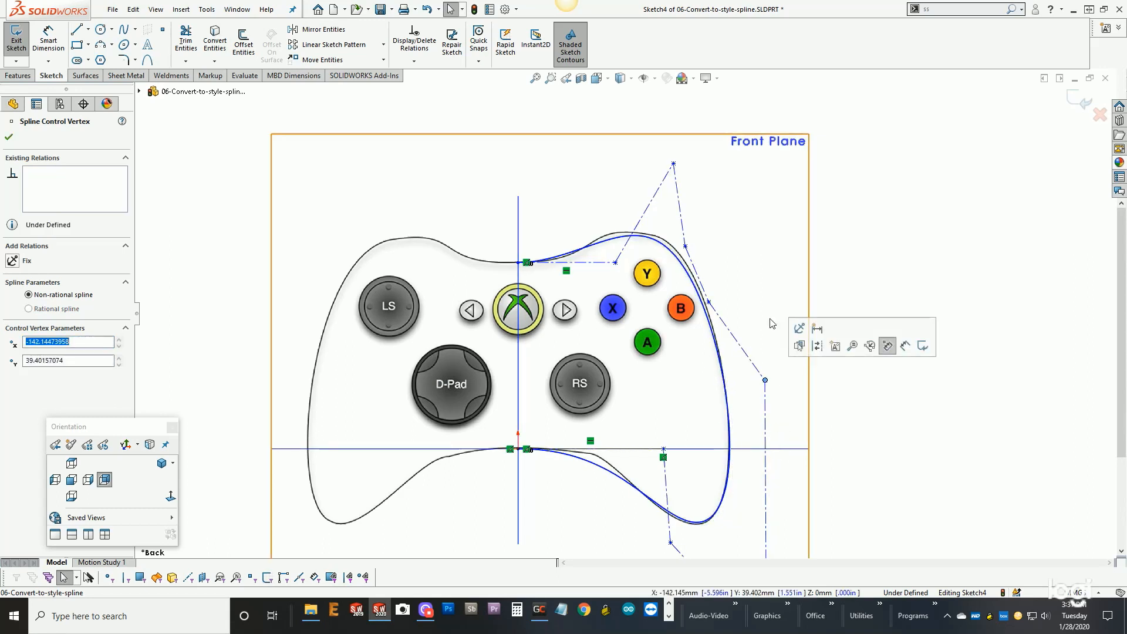
- Delete the style spline traced over the controller's right half
{"action": "left_click", "coordinate": [886, 289]}
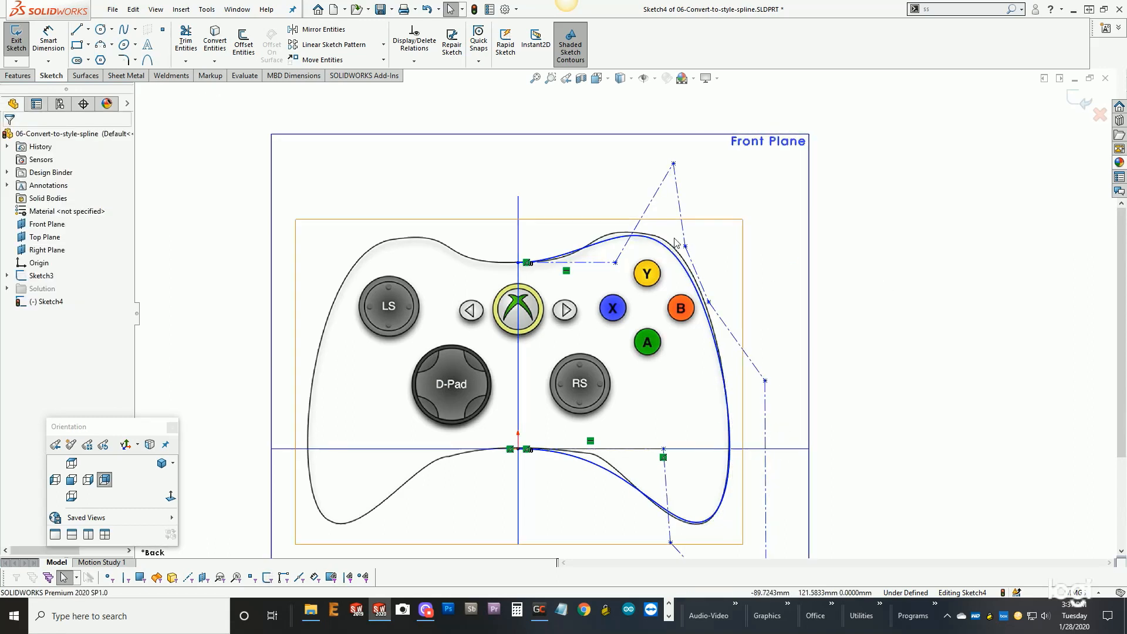
{"action": "left_click", "coordinate": [672, 252]}
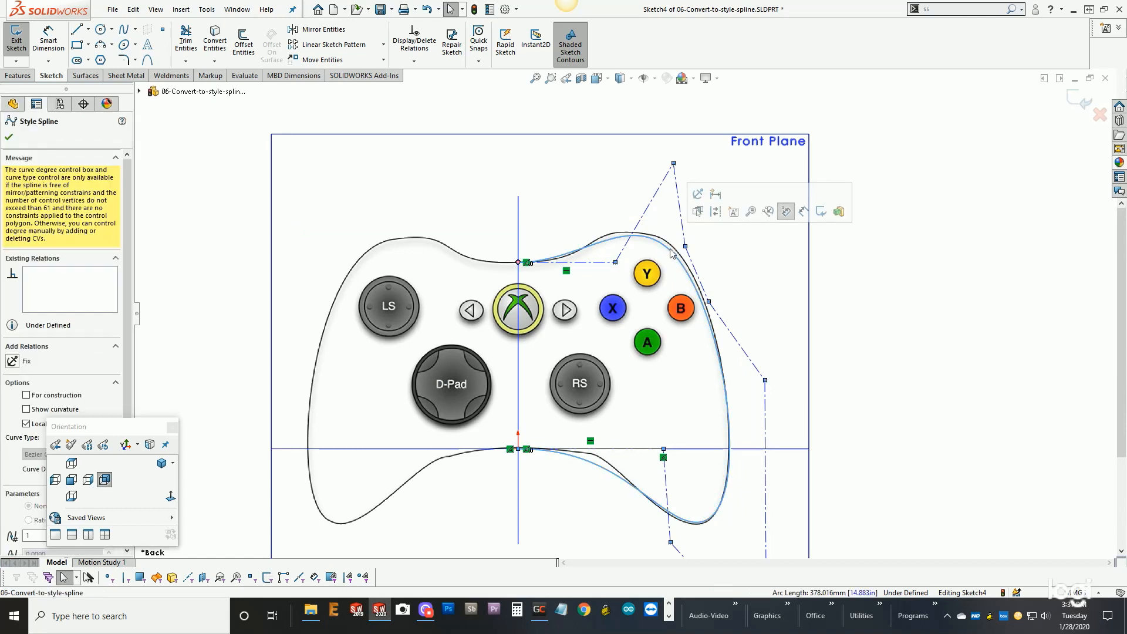
{"action": "key", "text": "Escape"}
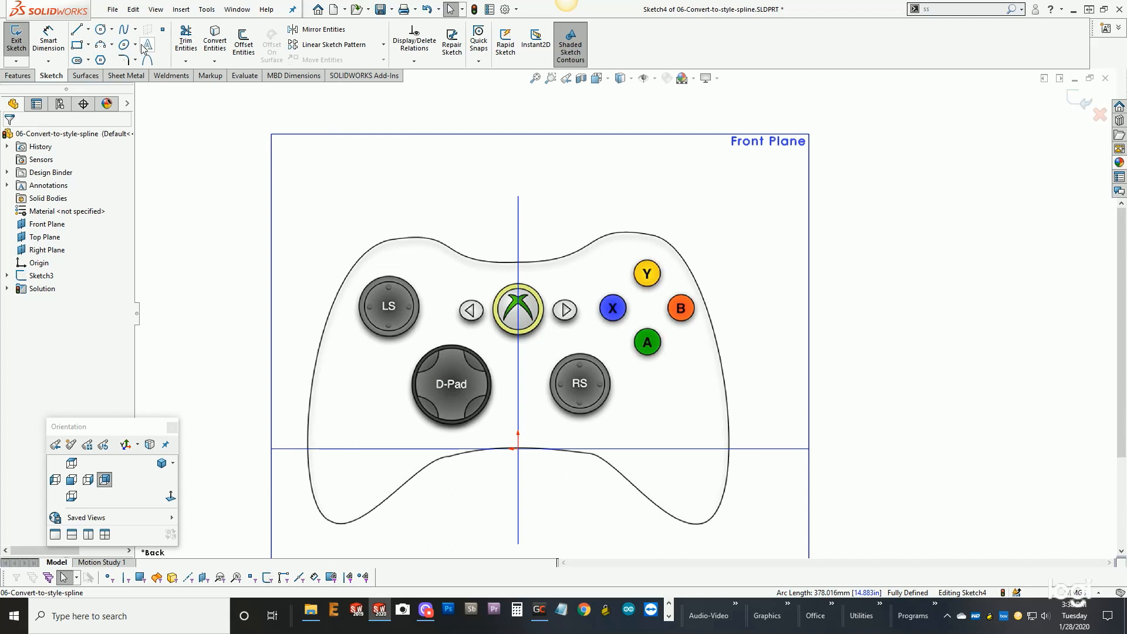
- Start a regular spline at the controller's upper midpoint and trace its points along the right shoulder and upper right side
{"action": "left_click", "coordinate": [125, 32]}
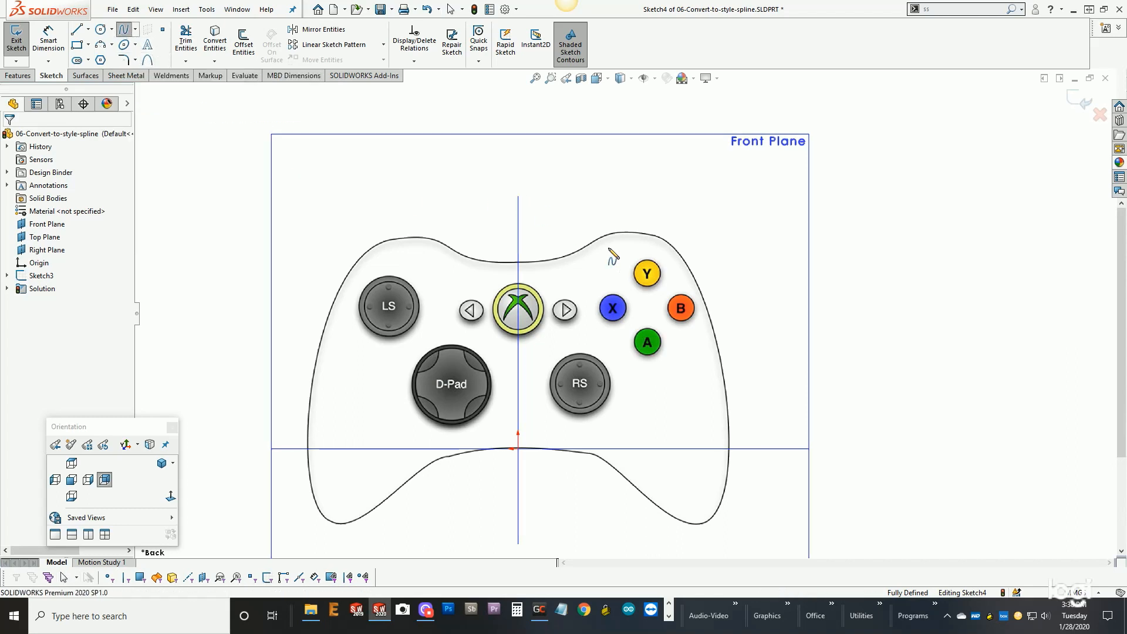
{"action": "scroll", "coordinate": [611, 284], "scroll_direction": "down", "scroll_amount": 2}
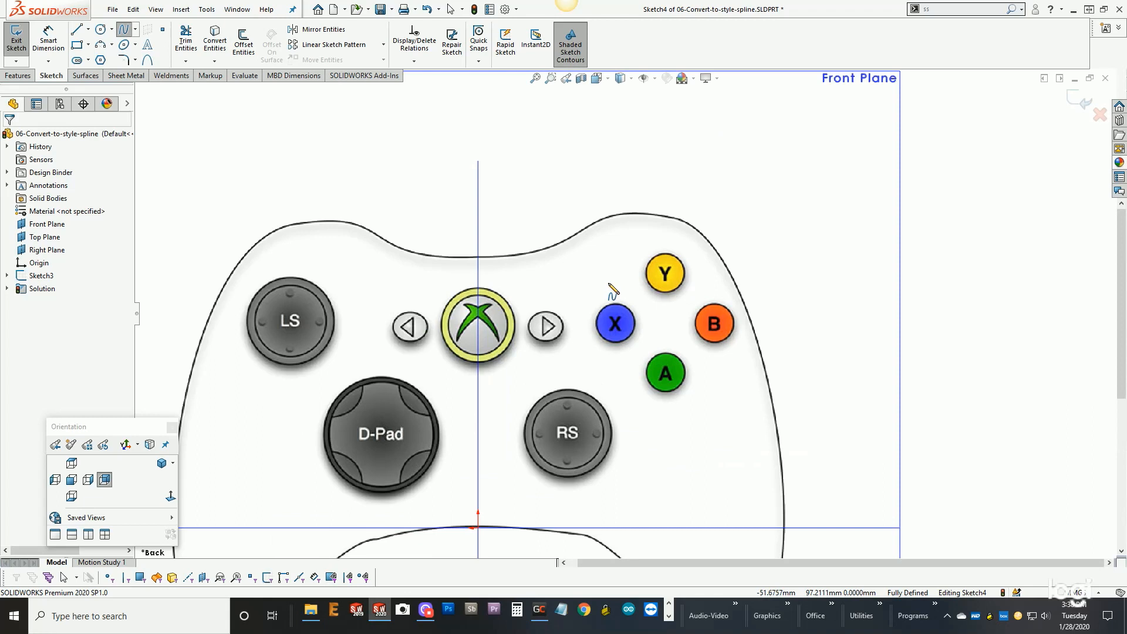
{"action": "left_click", "coordinate": [478, 257]}
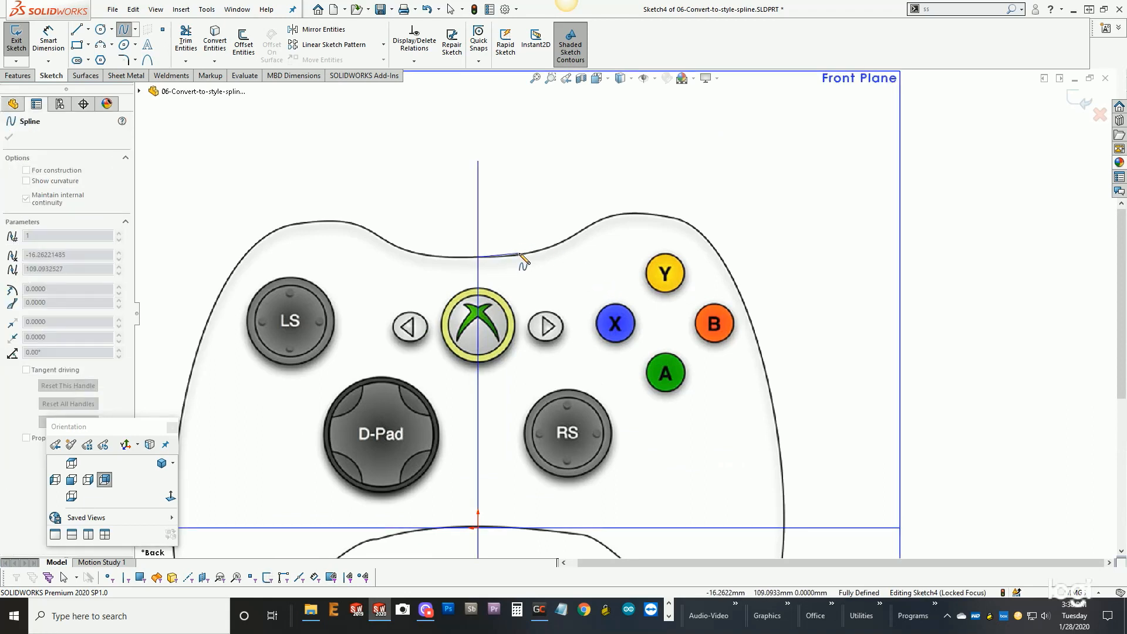
{"action": "left_click", "coordinate": [520, 254]}
{"action": "left_click", "coordinate": [570, 238]}
{"action": "left_click", "coordinate": [611, 217]}
{"action": "left_click", "coordinate": [659, 217]}
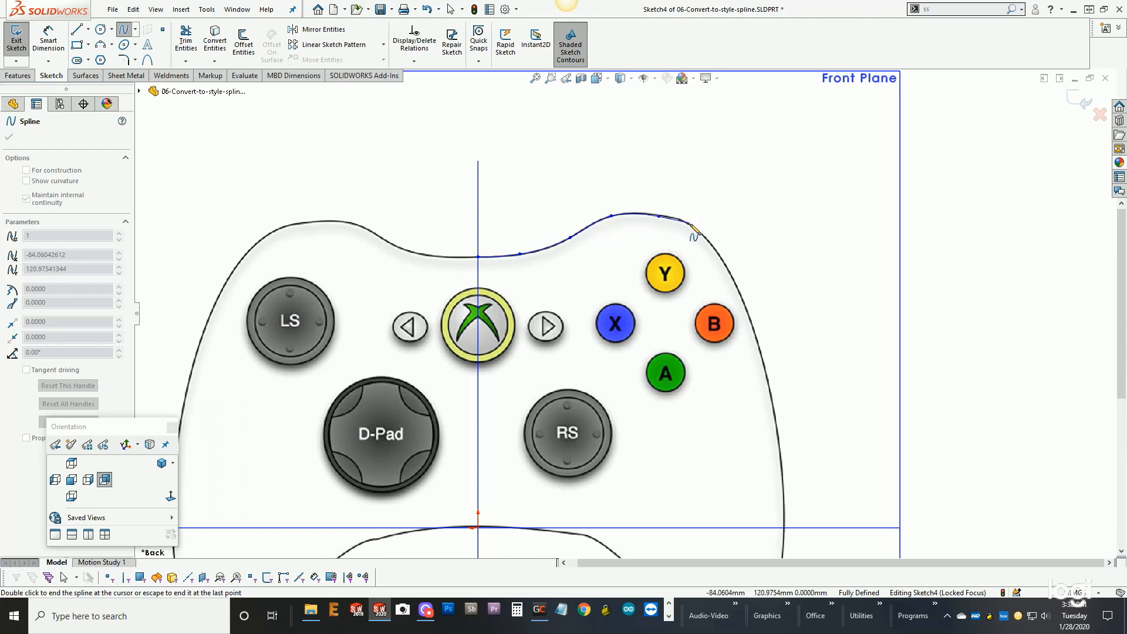
{"action": "left_click", "coordinate": [729, 271]}
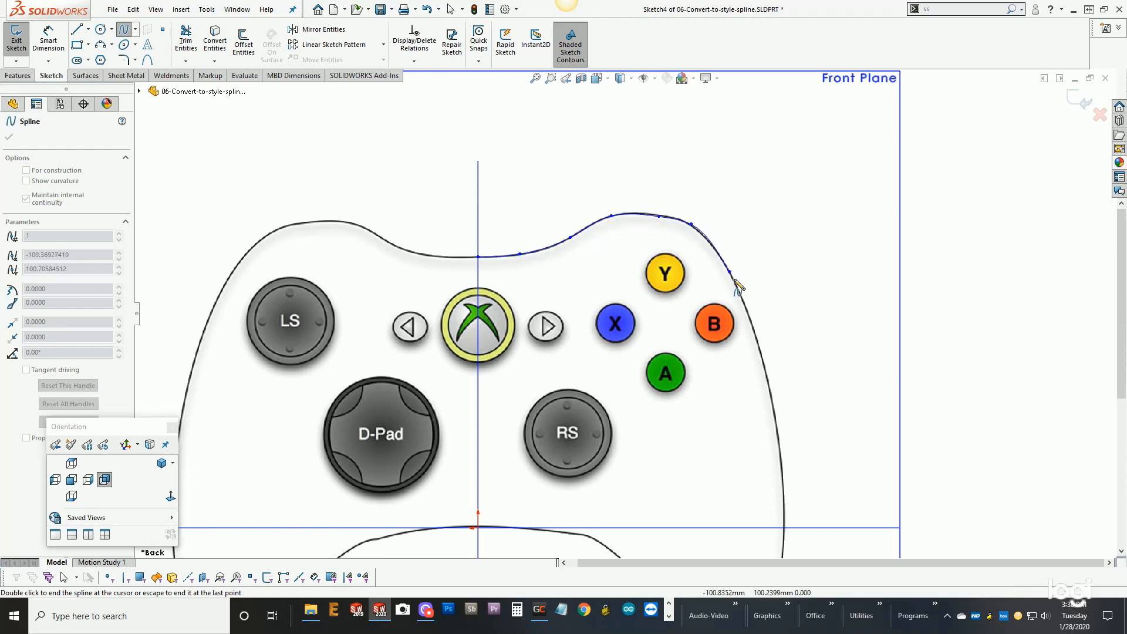
{"action": "left_click", "coordinate": [764, 360]}
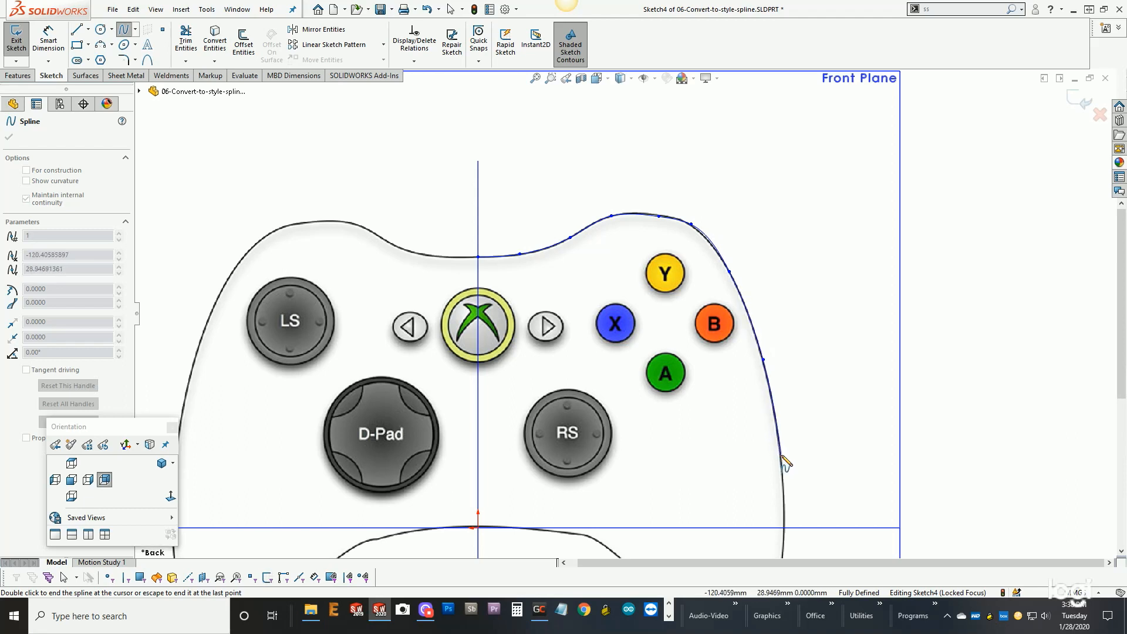
- Continue the spline points down the right side and around the lower right grip, ending the spline at the origin
{"action": "scroll", "coordinate": [784, 461], "scroll_direction": "up", "scroll_amount": 3}
{"action": "left_click", "coordinate": [732, 412]}
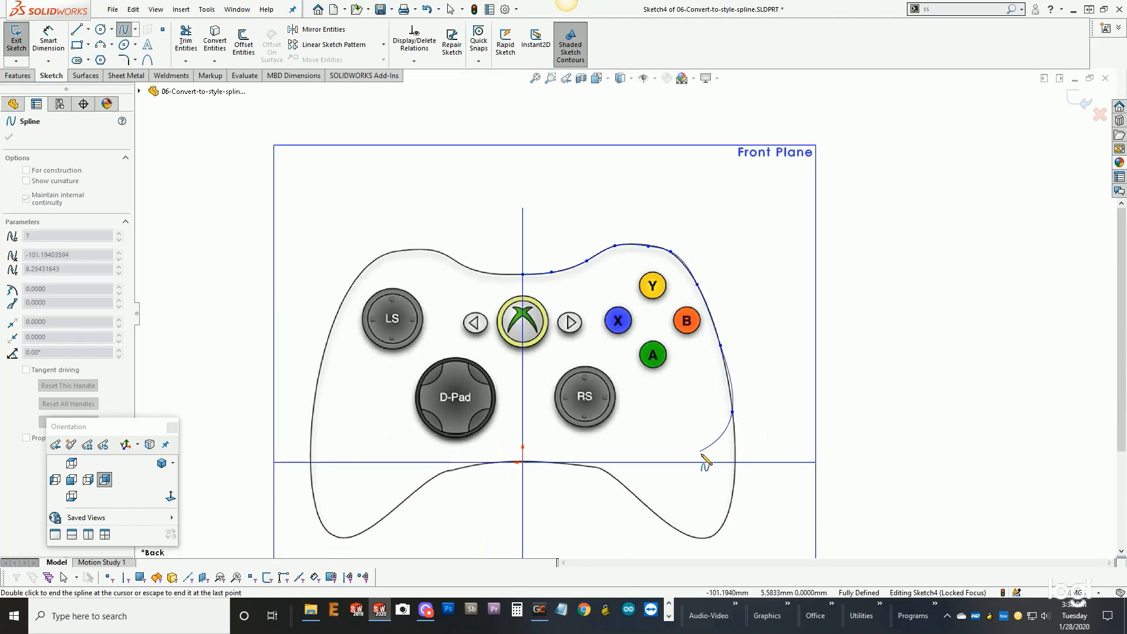
{"action": "left_click", "coordinate": [732, 496]}
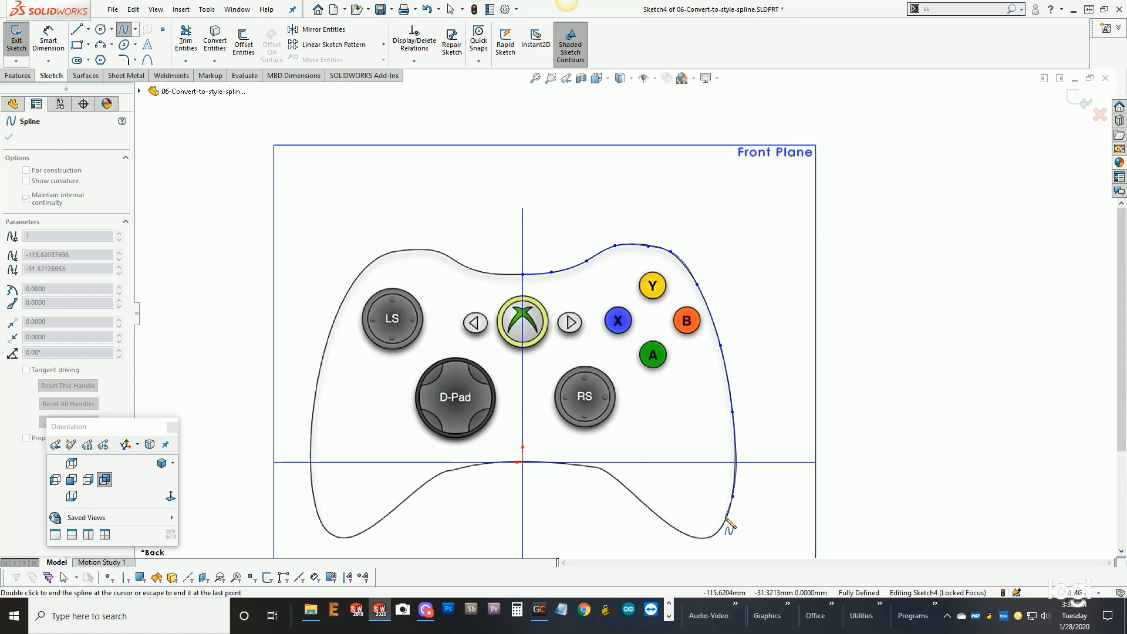
{"action": "left_click", "coordinate": [720, 530]}
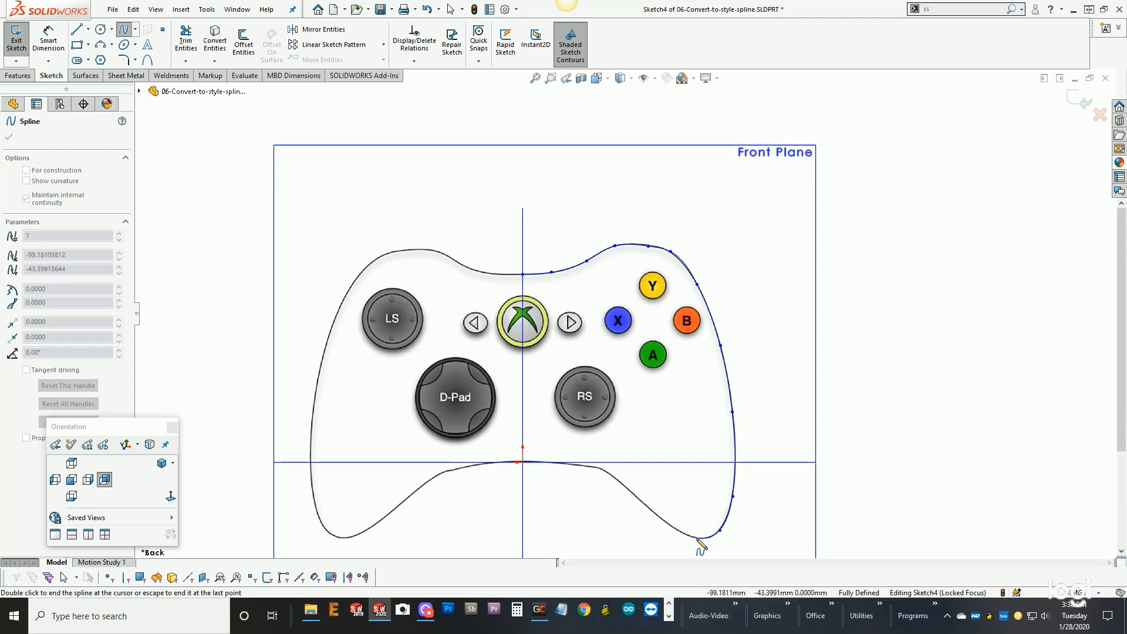
{"action": "left_click", "coordinate": [697, 539]}
{"action": "left_click", "coordinate": [660, 518]}
{"action": "left_click", "coordinate": [619, 481]}
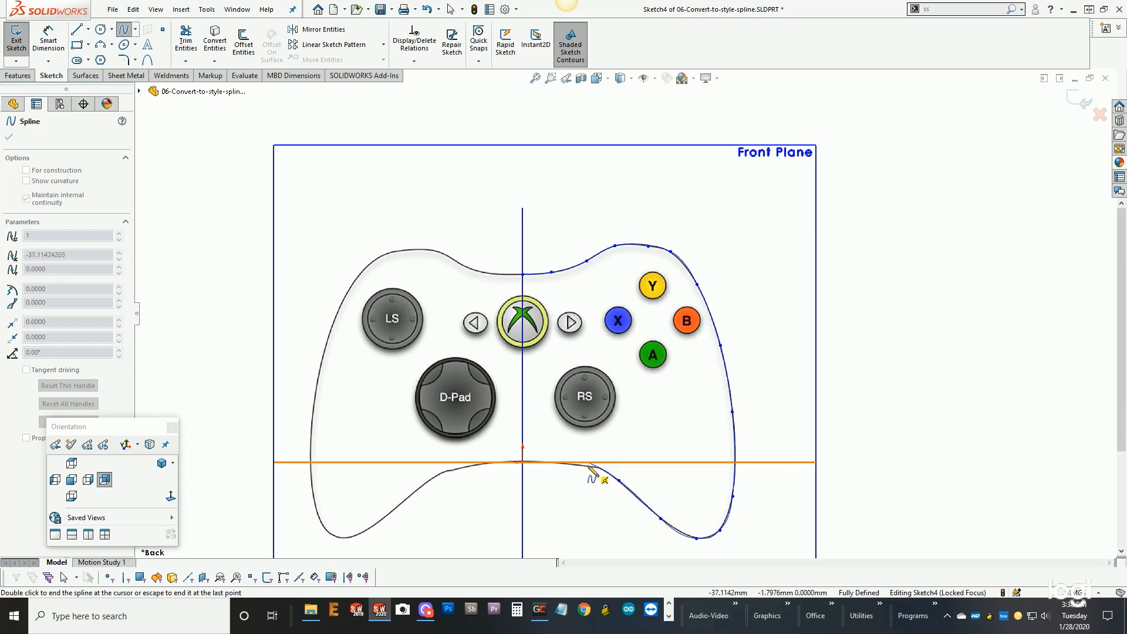
{"action": "scroll", "coordinate": [590, 471], "scroll_direction": "down", "scroll_amount": 3}
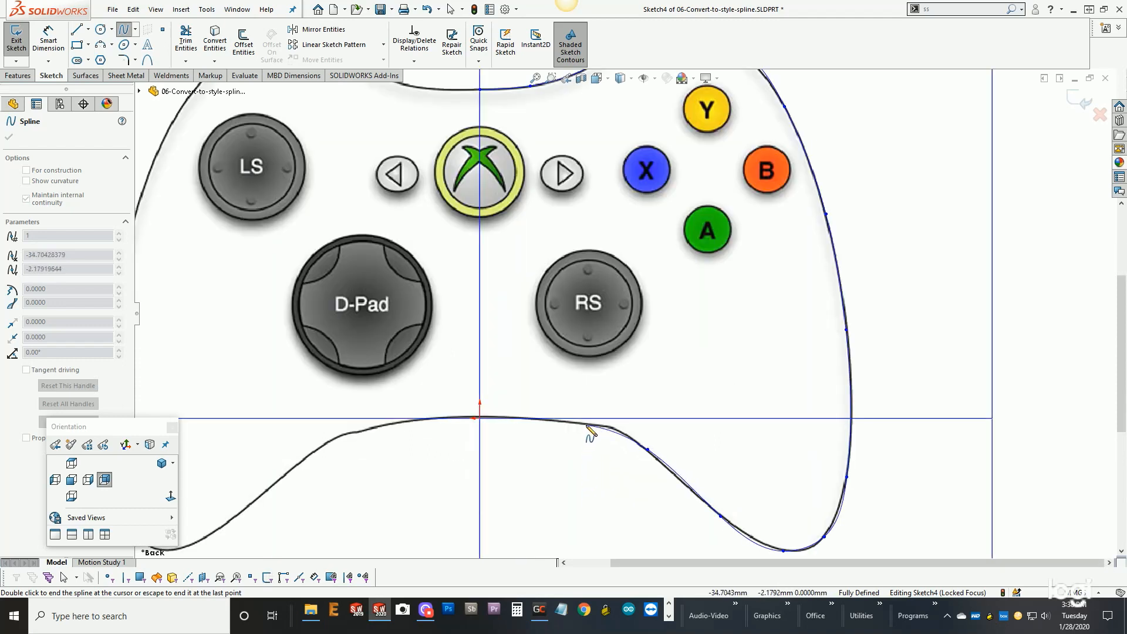
{"action": "right_click", "coordinate": [482, 421]}
{"action": "left_click", "coordinate": [506, 429]}
- Convert the traced spline into a style spline and accept the approximated geometry
{"action": "scroll", "coordinate": [517, 481], "scroll_direction": "up", "scroll_amount": 4}
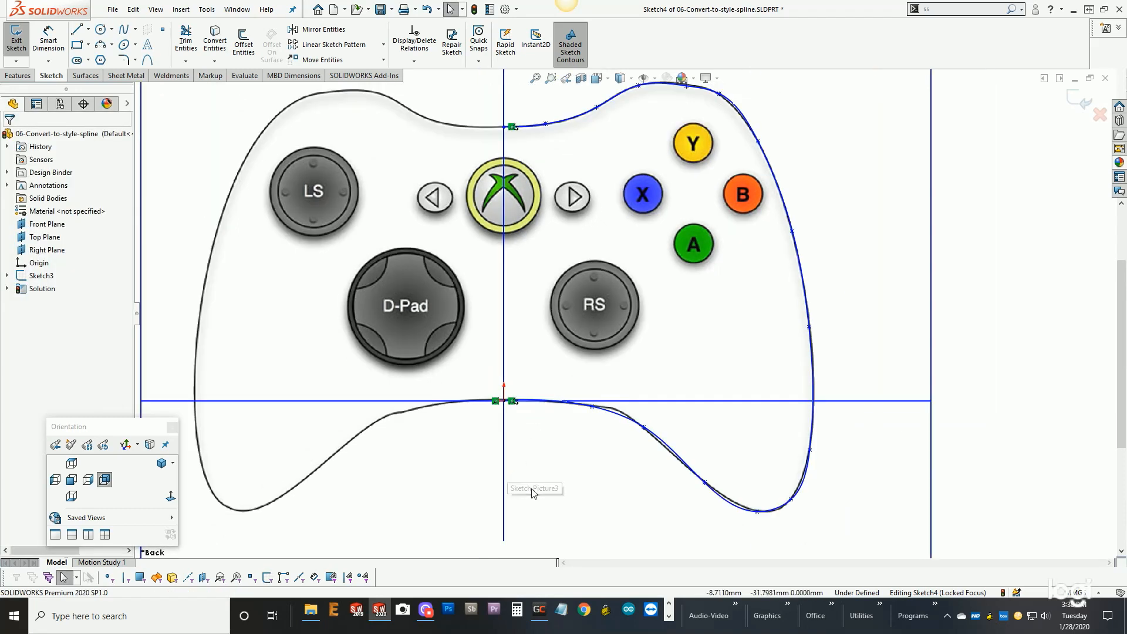
{"action": "scroll", "coordinate": [732, 169], "scroll_direction": "down", "scroll_amount": 2}
{"action": "scroll", "coordinate": [610, 218], "scroll_direction": "up", "scroll_amount": 2}
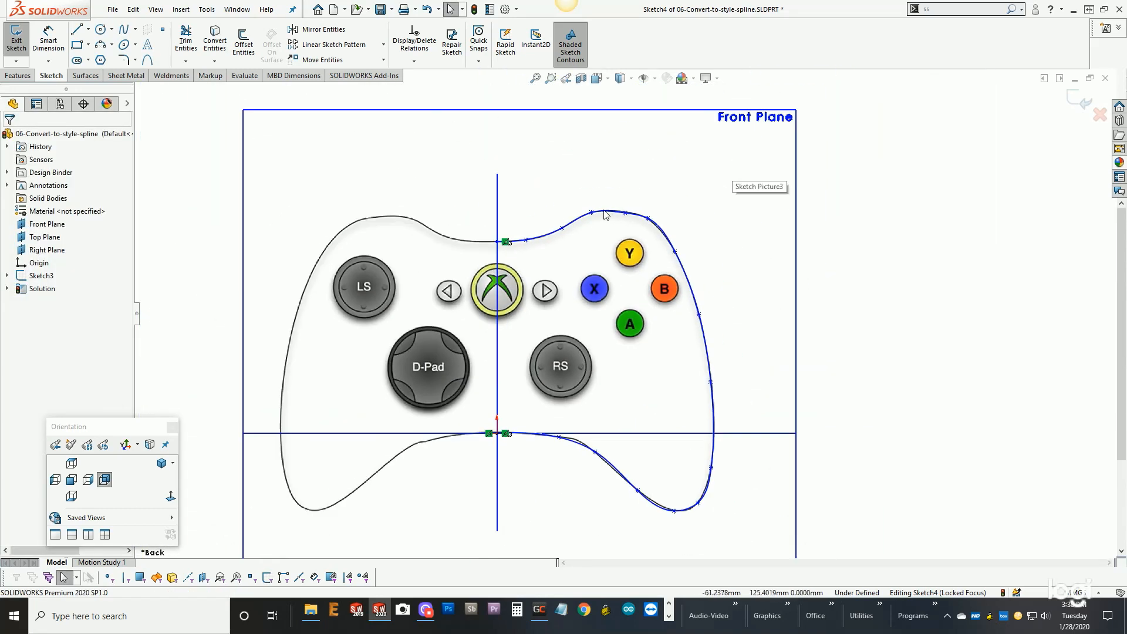
{"action": "left_click", "coordinate": [581, 225]}
{"action": "right_click", "coordinate": [581, 223]}
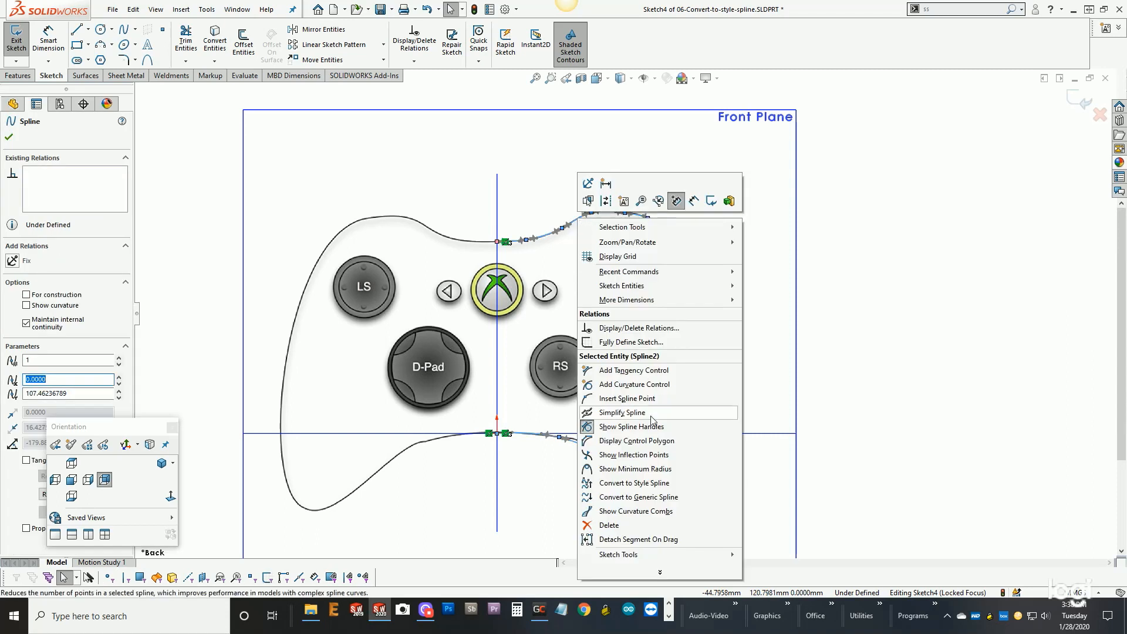
{"action": "left_click", "coordinate": [636, 483]}
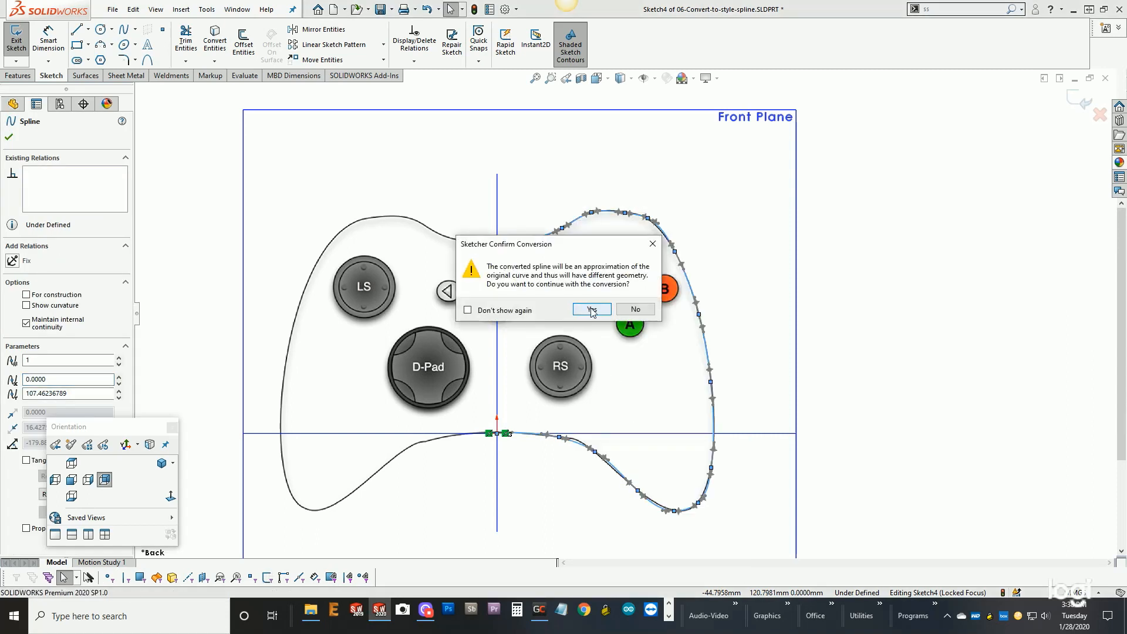
{"action": "left_click", "coordinate": [592, 310]}
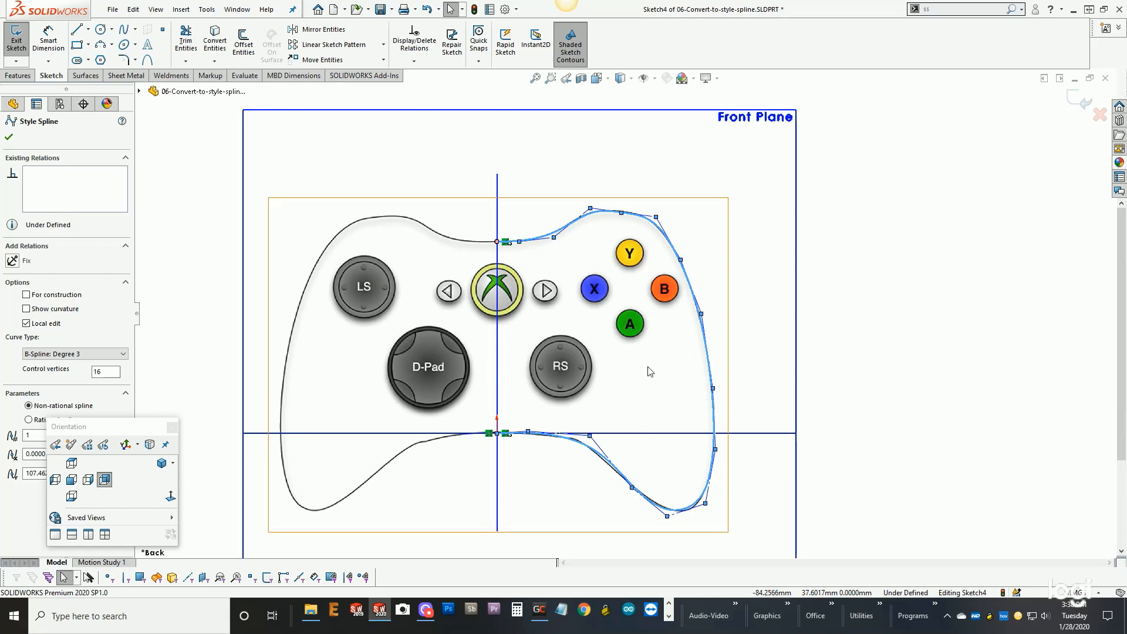
- Fine-tune the converted style spline's control vertices along the upper edge and right shoulder to match the picture's outline
{"action": "scroll", "coordinate": [542, 255], "scroll_direction": "down", "scroll_amount": 7}
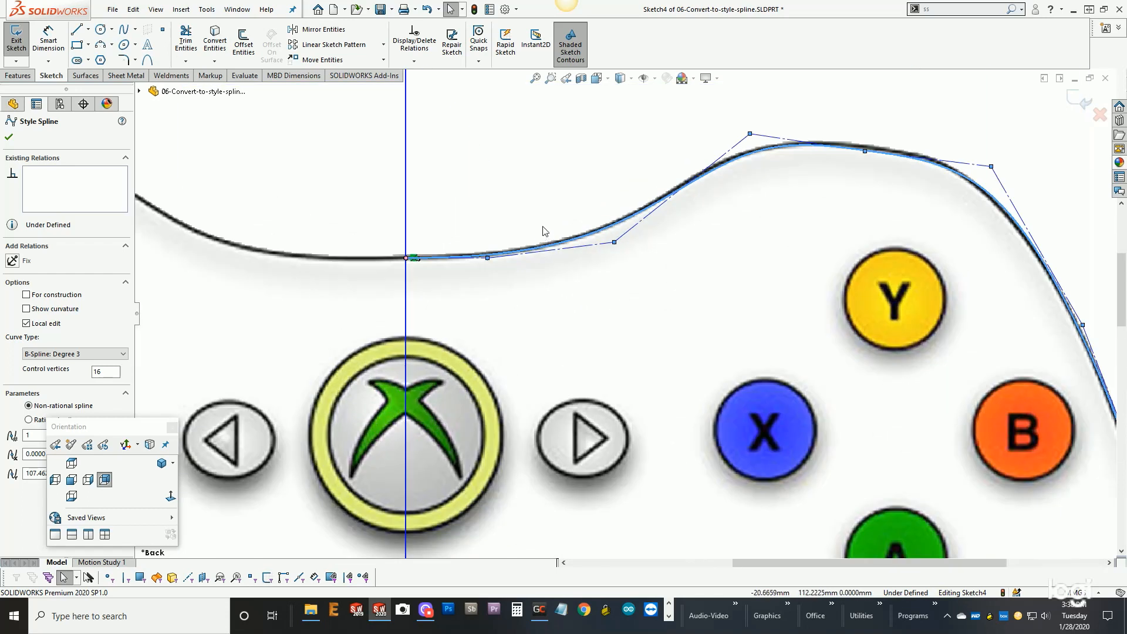
{"action": "left_click", "coordinate": [542, 230]}
{"action": "mouse_move", "coordinate": [616, 243]}
{"action": "left_mouse_down"}
{"action": "mouse_move", "coordinate": [650, 246]}
{"action": "mouse_move", "coordinate": [616, 237]}
{"action": "left_mouse_up"}
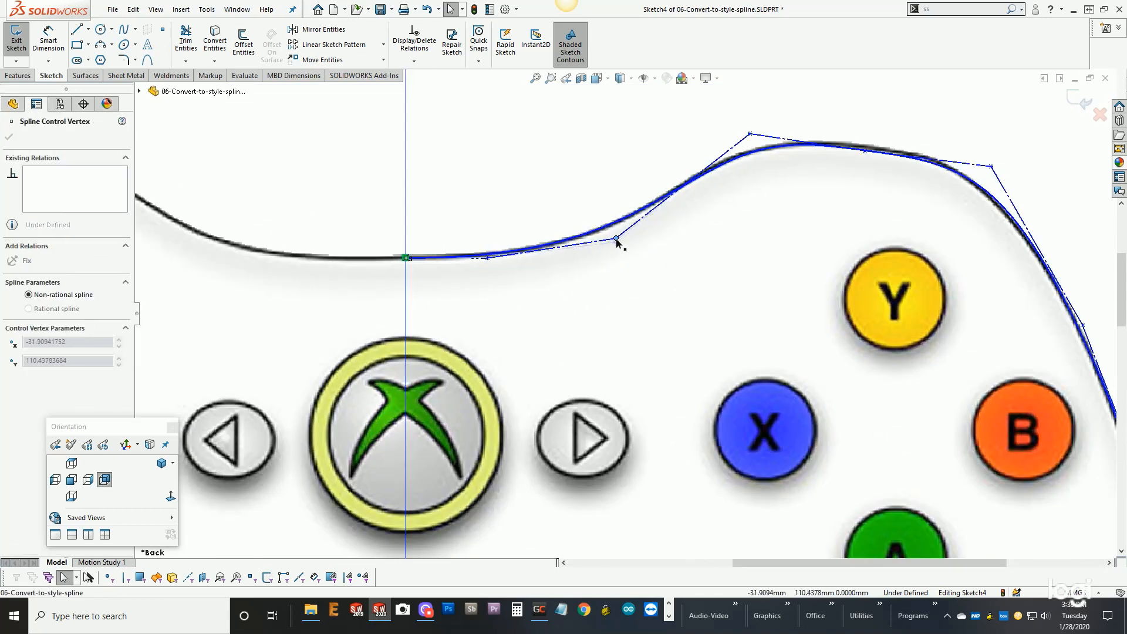
{"action": "left_click", "coordinate": [749, 133]}
{"action": "mouse_move", "coordinate": [751, 134]}
{"action": "left_mouse_down"}
{"action": "mouse_move", "coordinate": [773, 118]}
{"action": "mouse_move", "coordinate": [765, 131]}
{"action": "left_mouse_up"}
{"action": "left_click_drag", "start_coordinate": [868, 154], "coordinate": [874, 146]}
{"action": "left_click", "coordinate": [633, 144]}
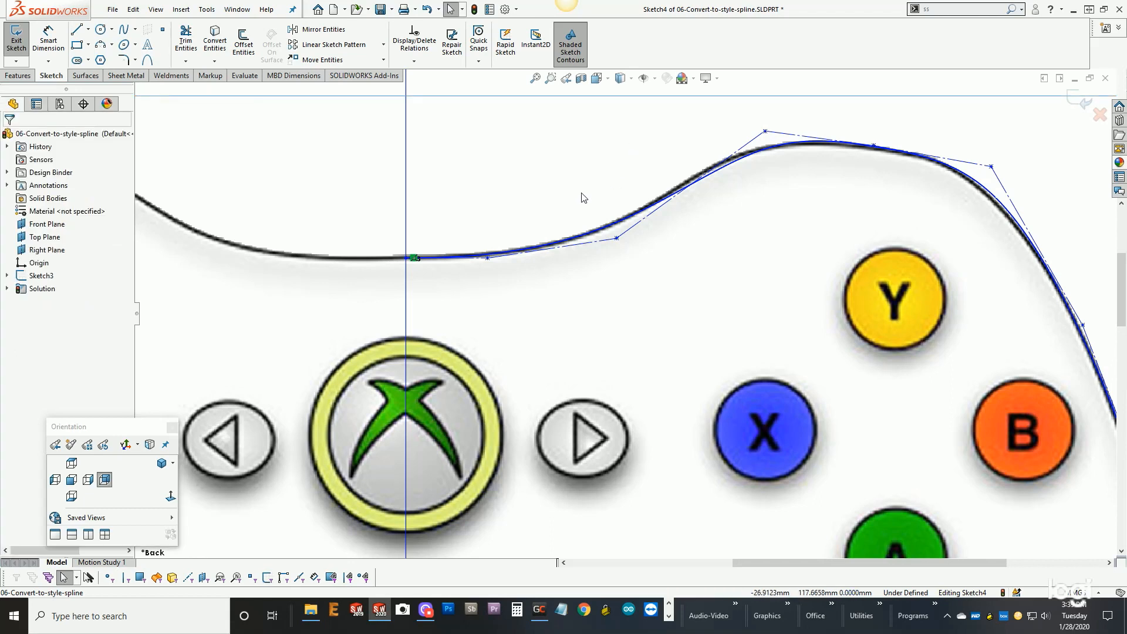
- Undo the control vertex moves and the style spline conversion
{"action": "scroll", "coordinate": [590, 194], "scroll_direction": "up", "scroll_amount": 7}
{"action": "scroll", "coordinate": [640, 329], "scroll_direction": "up", "scroll_amount": 3}
{"action": "scroll", "coordinate": [734, 411], "scroll_direction": "down", "scroll_amount": 5}
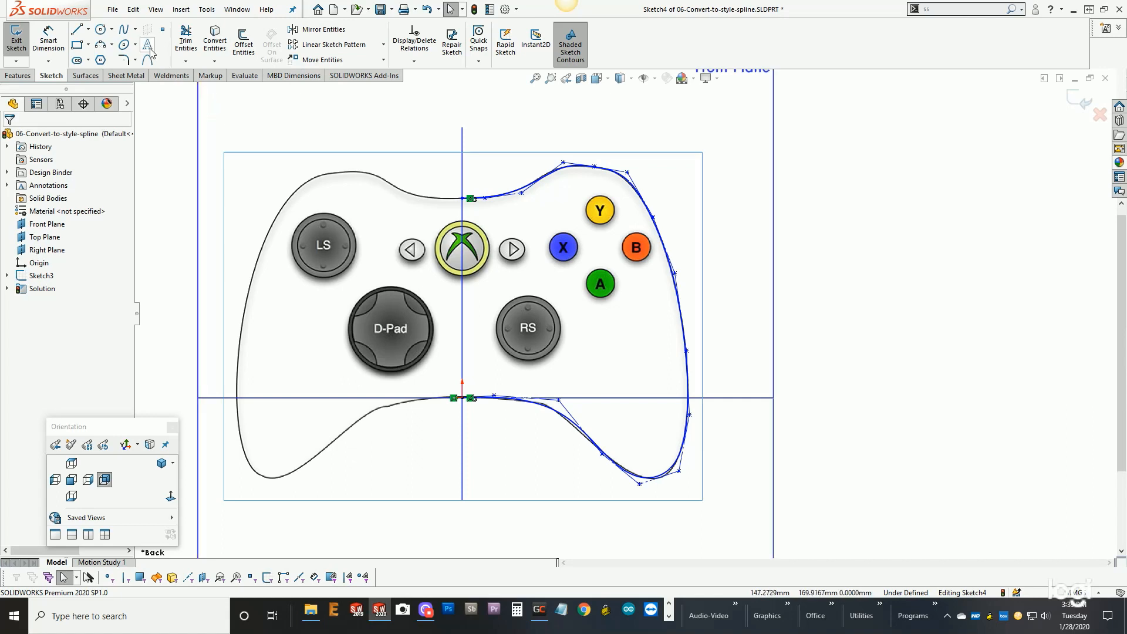
{"action": "left_click", "coordinate": [133, 9]}
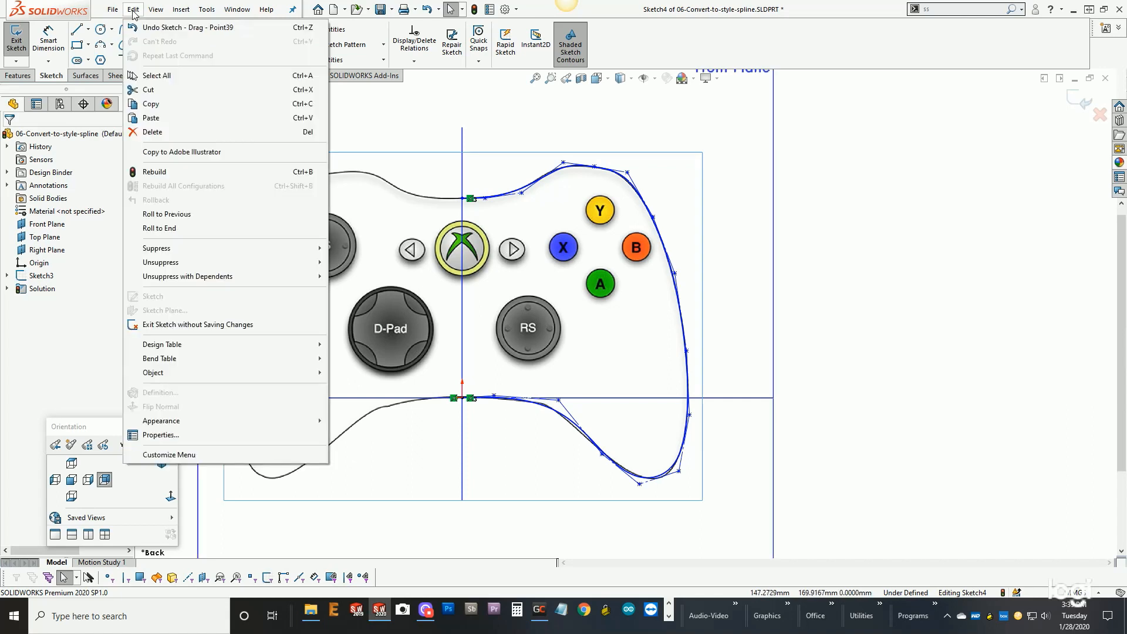
{"action": "left_click", "coordinate": [388, 129]}
{"action": "key", "text": "ctrl+z"}
{"action": "key", "text": "ctrl+z"}
{"action": "key", "text": "ctrl+z"}
{"action": "key", "text": "ctrl+z"}
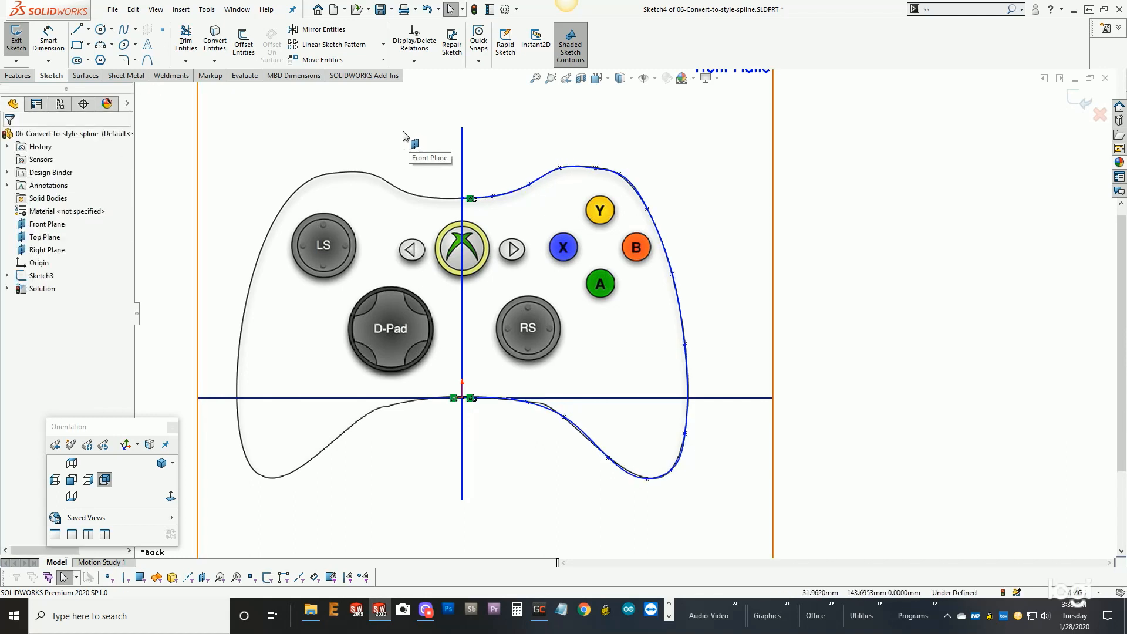
- Show curvature combs on the traced spline and fit the whole sketch in view
{"action": "right_click", "coordinate": [515, 193]}
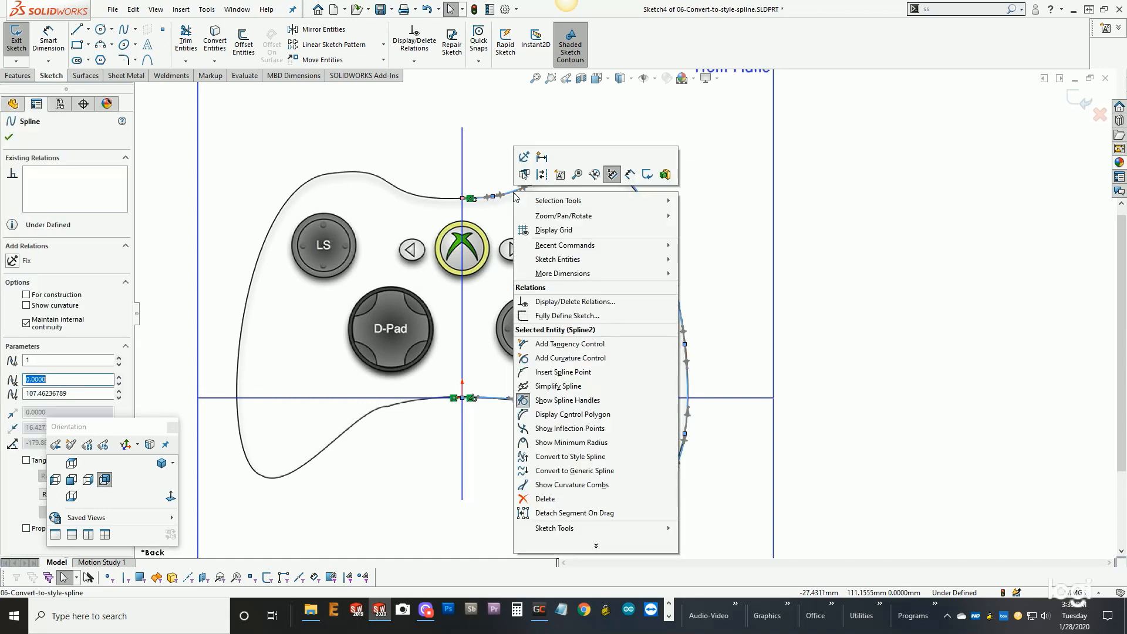
{"action": "left_click", "coordinate": [572, 485]}
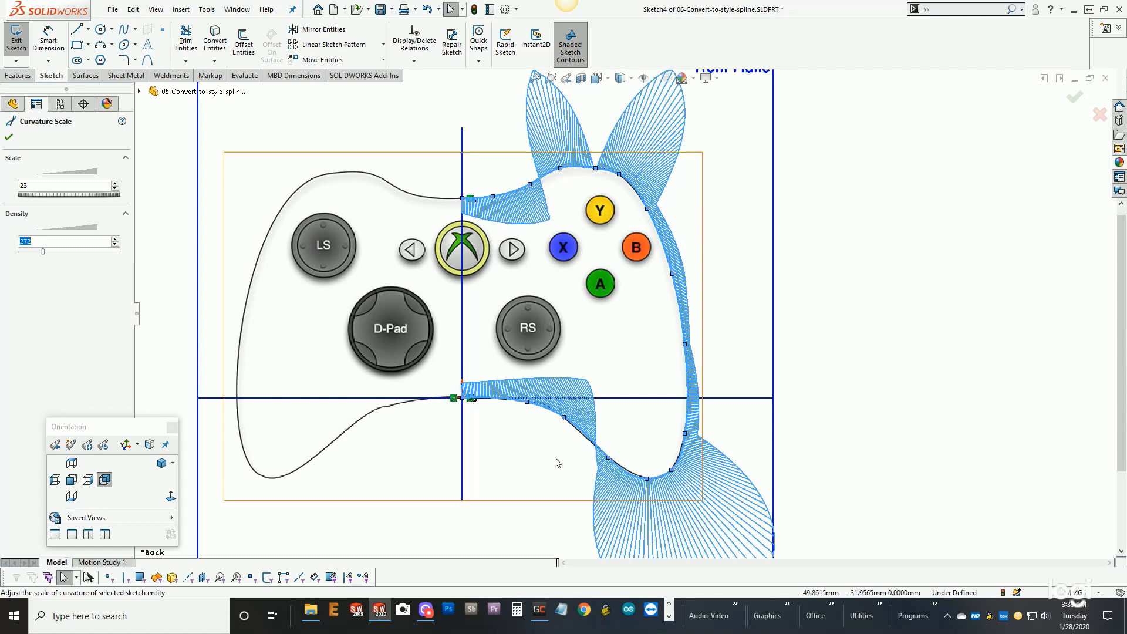
{"action": "key", "text": "f"}
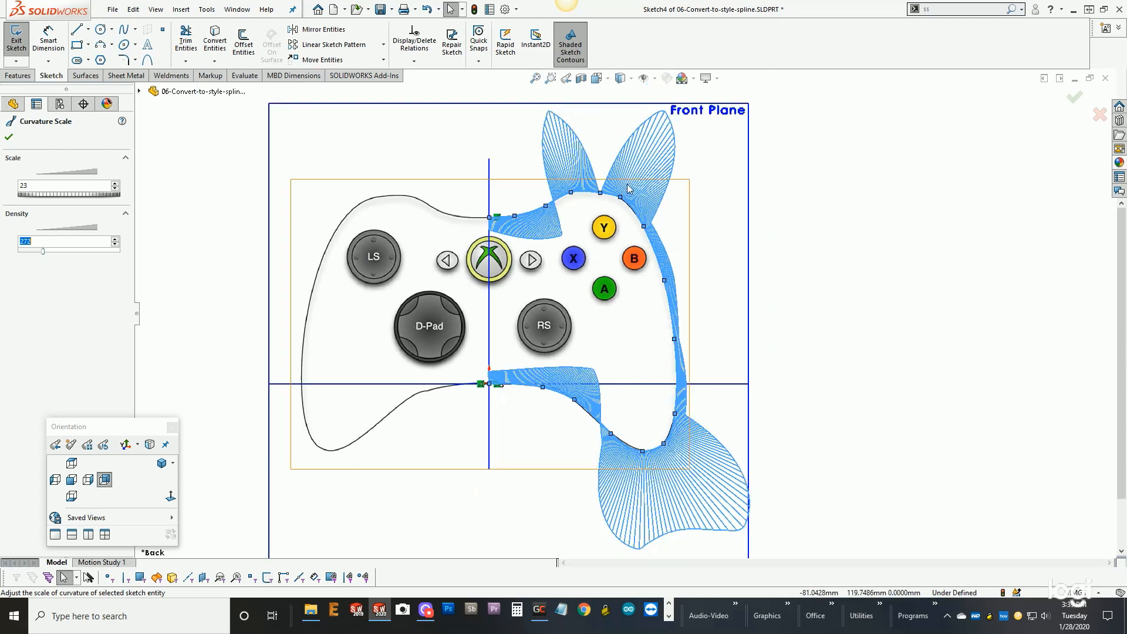
- Adjust the tangent handle of the spline point above the Y button to smooth the curvature dip on the right shoulder
{"action": "scroll", "coordinate": [605, 215], "scroll_direction": "down", "scroll_amount": 3}
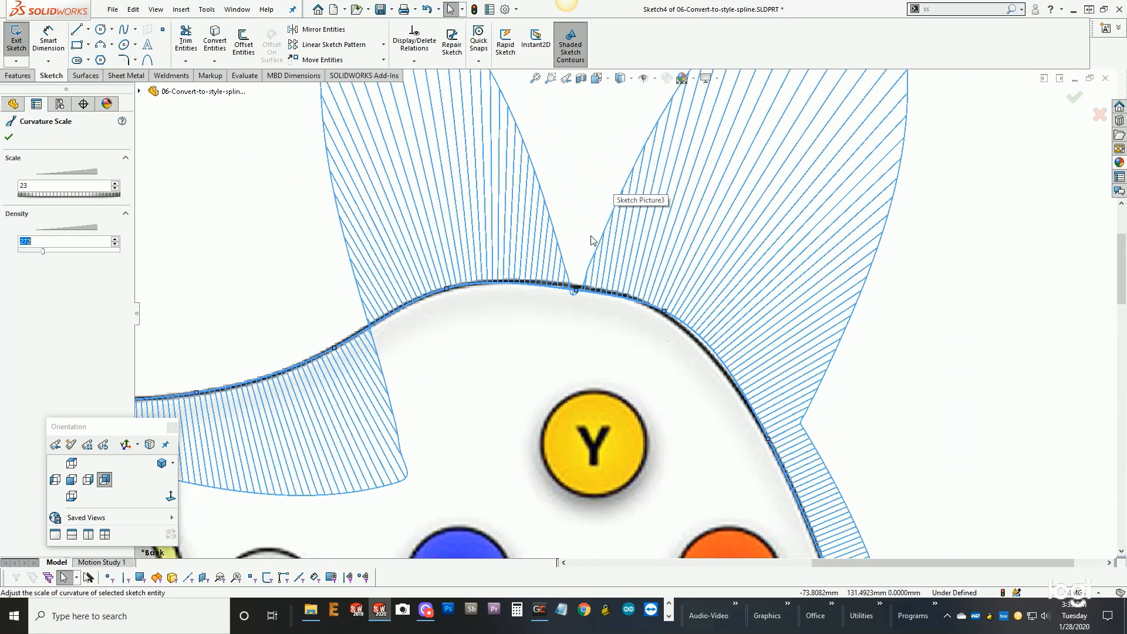
{"action": "scroll", "coordinate": [592, 240], "scroll_direction": "down", "scroll_amount": 1}
{"action": "left_click", "coordinate": [565, 293]}
{"action": "left_click_drag", "start_coordinate": [567, 296], "coordinate": [536, 301]}
{"action": "key", "text": "z"}
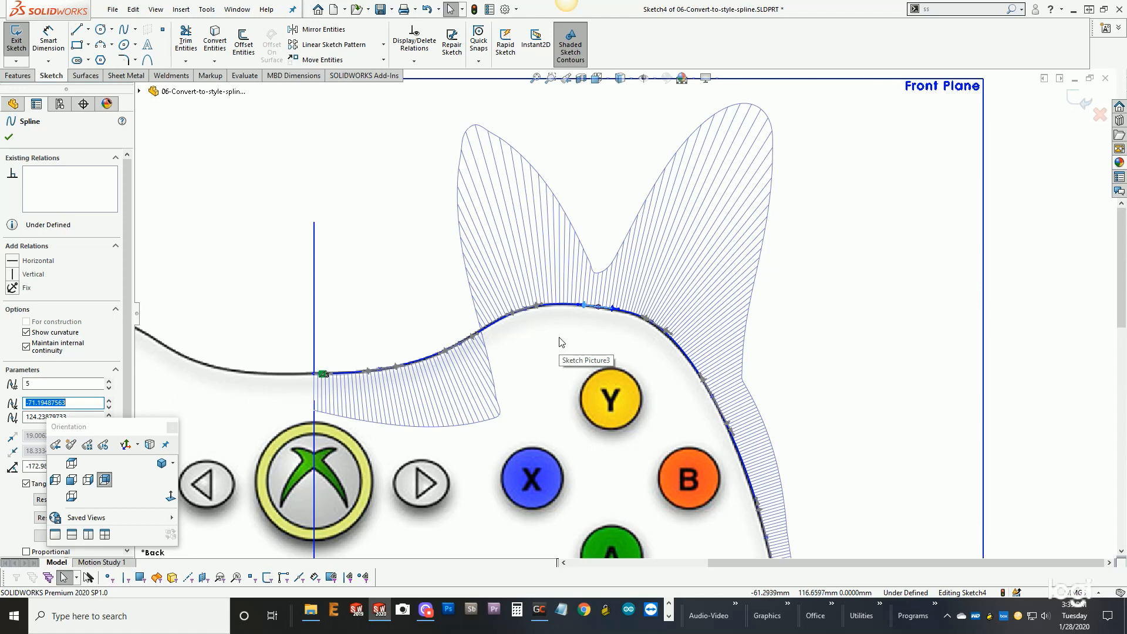
{"action": "left_click", "coordinate": [9, 137]}
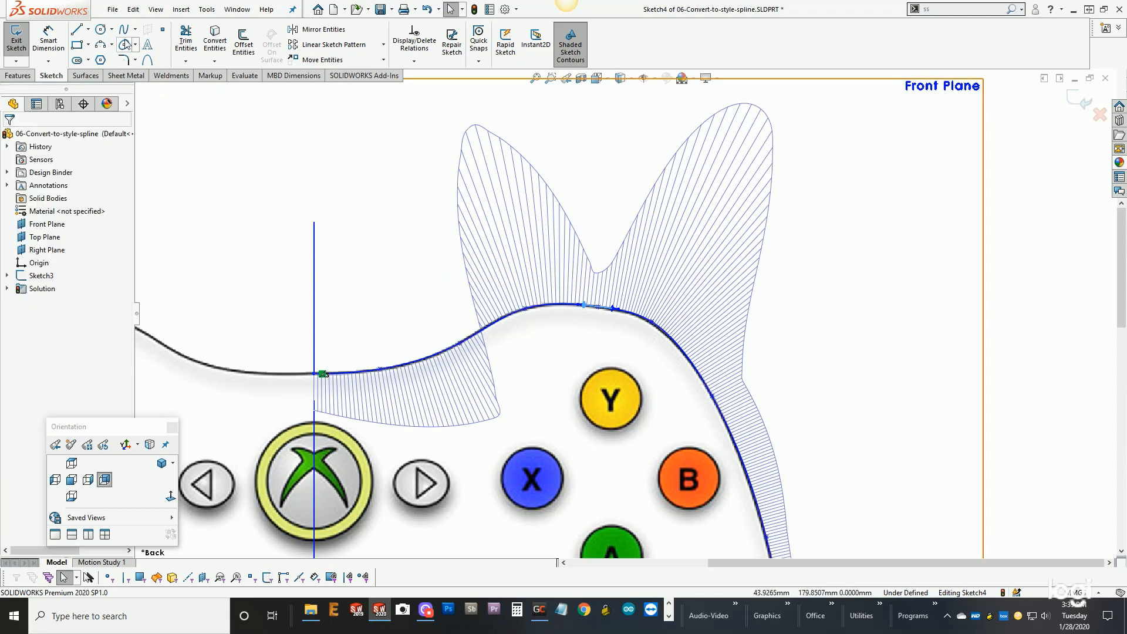
{"action": "left_click", "coordinate": [132, 9]}
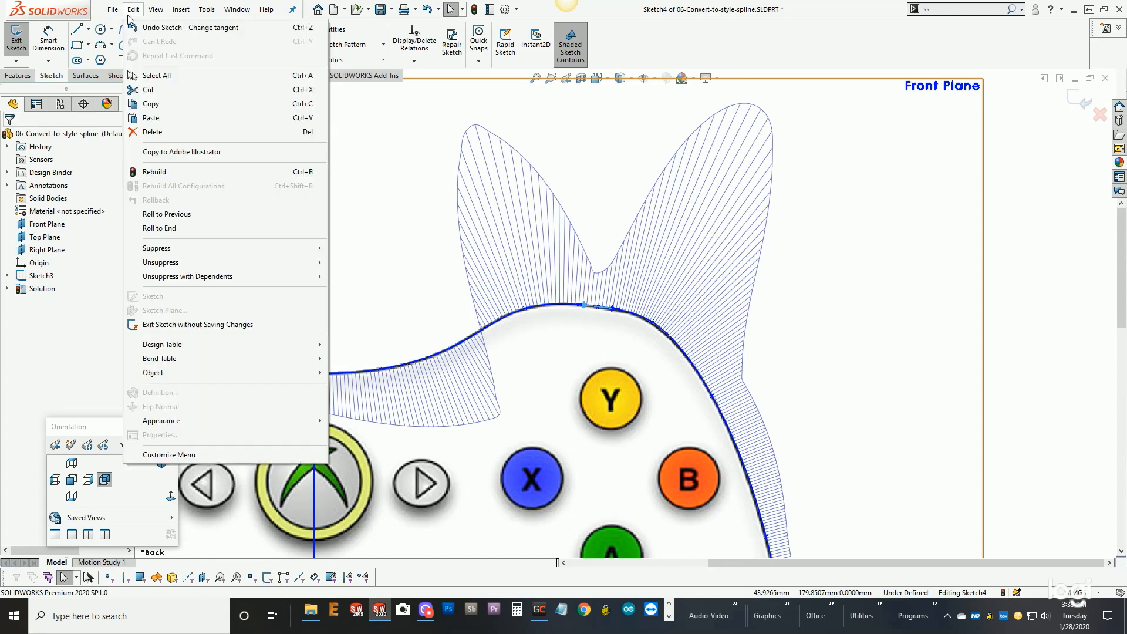
- Undo the tangent handle adjustments and earlier spline edits back to the controller's original style spline
{"action": "left_click", "coordinate": [369, 188]}
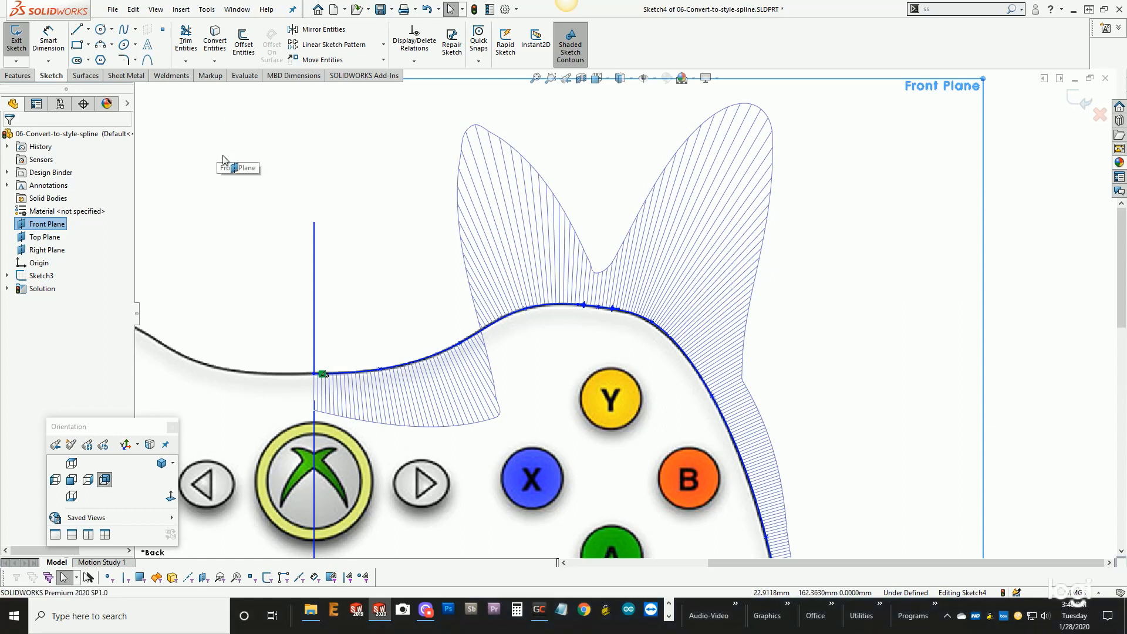
{"action": "key", "text": "ctrl+z"}
{"action": "key", "text": "ctrl+z"}
{"action": "key", "text": "ctrl+z"}
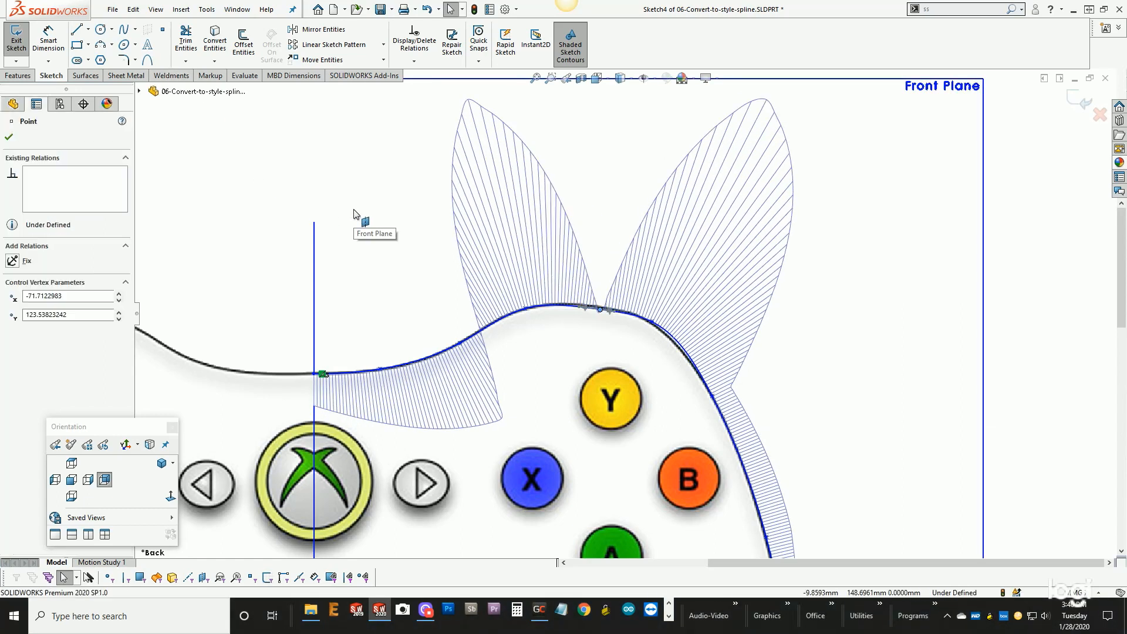
{"action": "key", "text": "ctrl+z"}
{"action": "key", "text": "ctrl+z"}
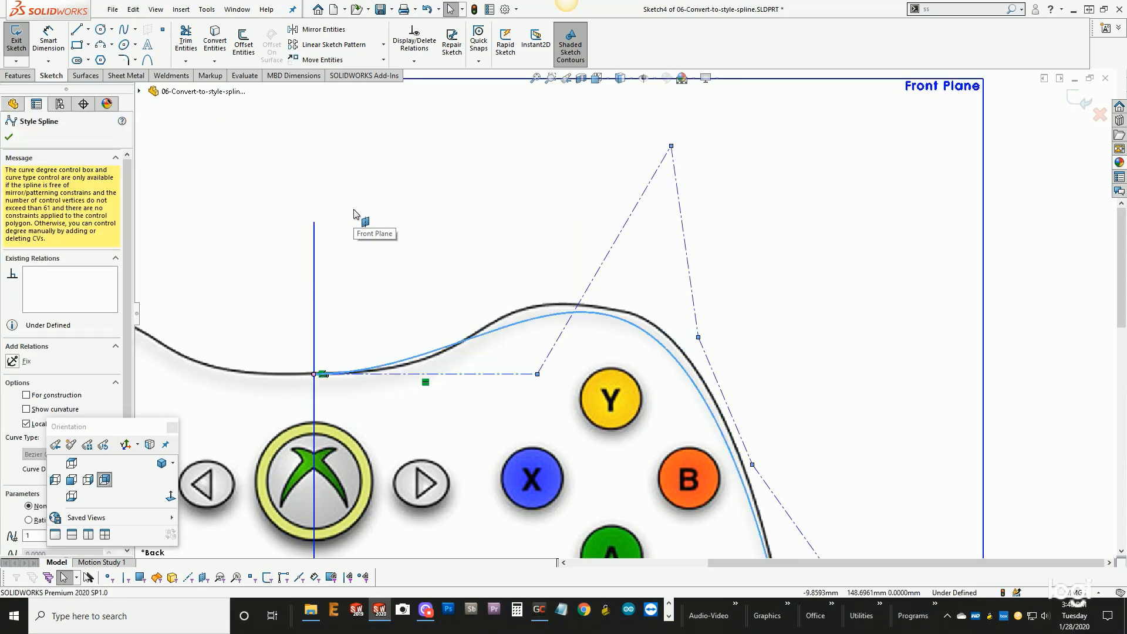
- Show curvature combs on the style spline around the controller's right shoulder
{"action": "right_click", "coordinate": [539, 320]}
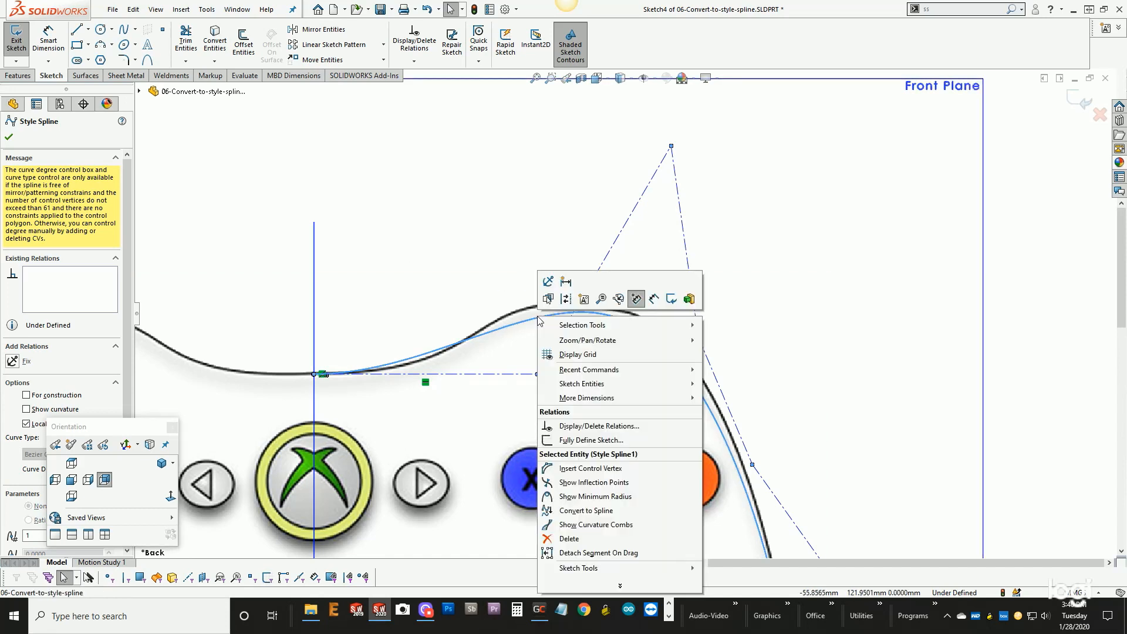
{"action": "left_click", "coordinate": [544, 527]}
{"action": "scroll", "coordinate": [535, 367], "scroll_direction": "up", "scroll_amount": 3}
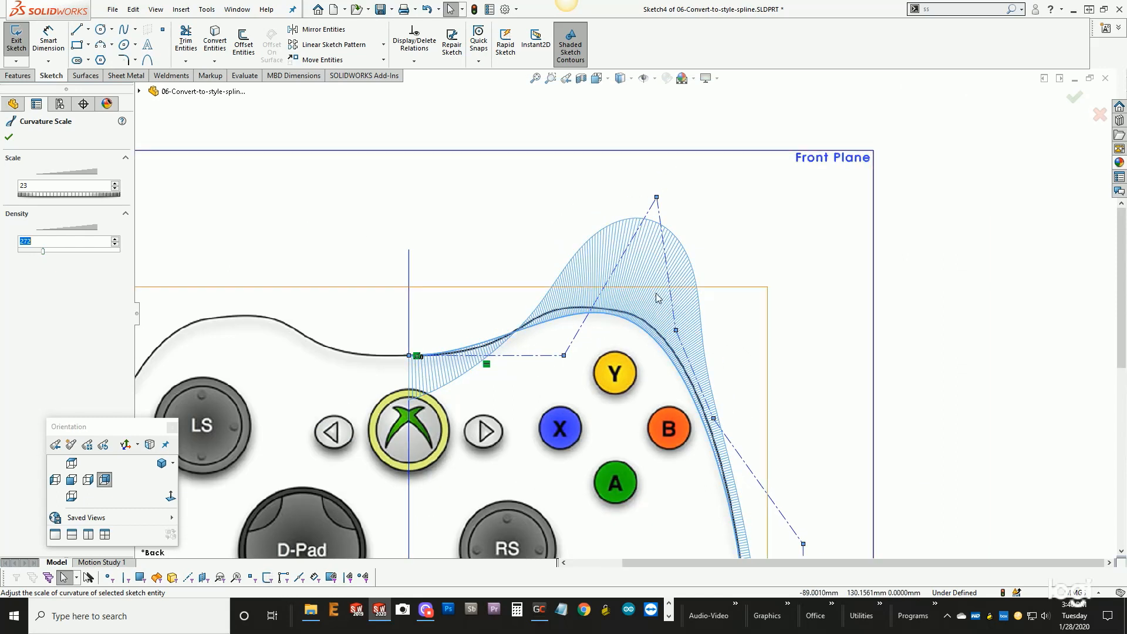
{"action": "scroll", "coordinate": [655, 297], "scroll_direction": "down", "scroll_amount": 4}
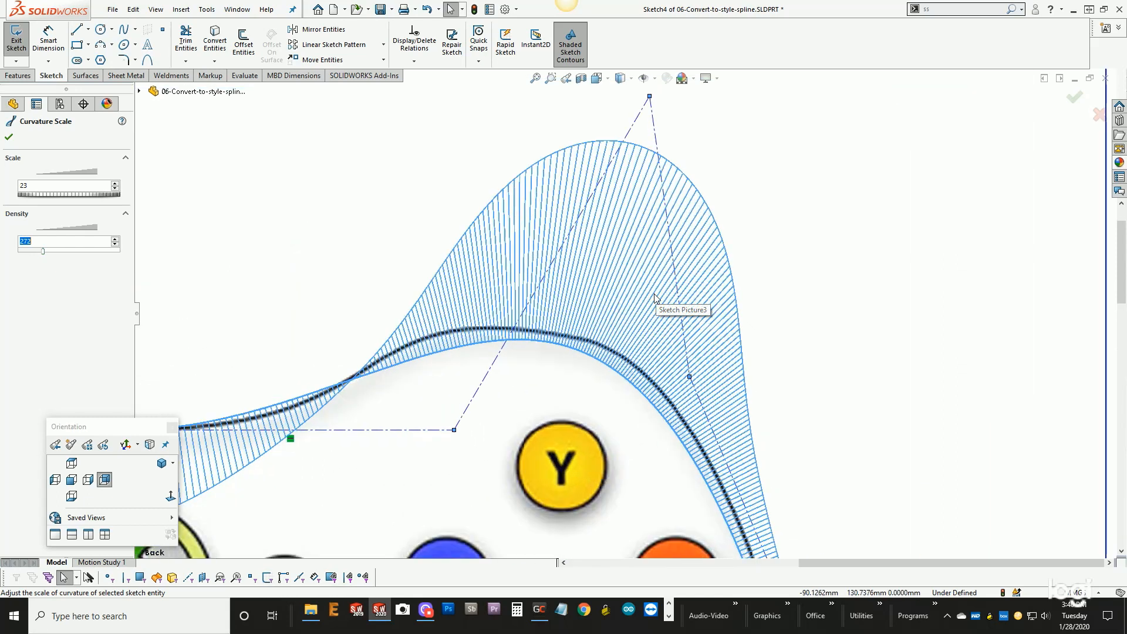
{"action": "left_click", "coordinate": [550, 275]}
{"action": "right_click", "coordinate": [550, 276]}
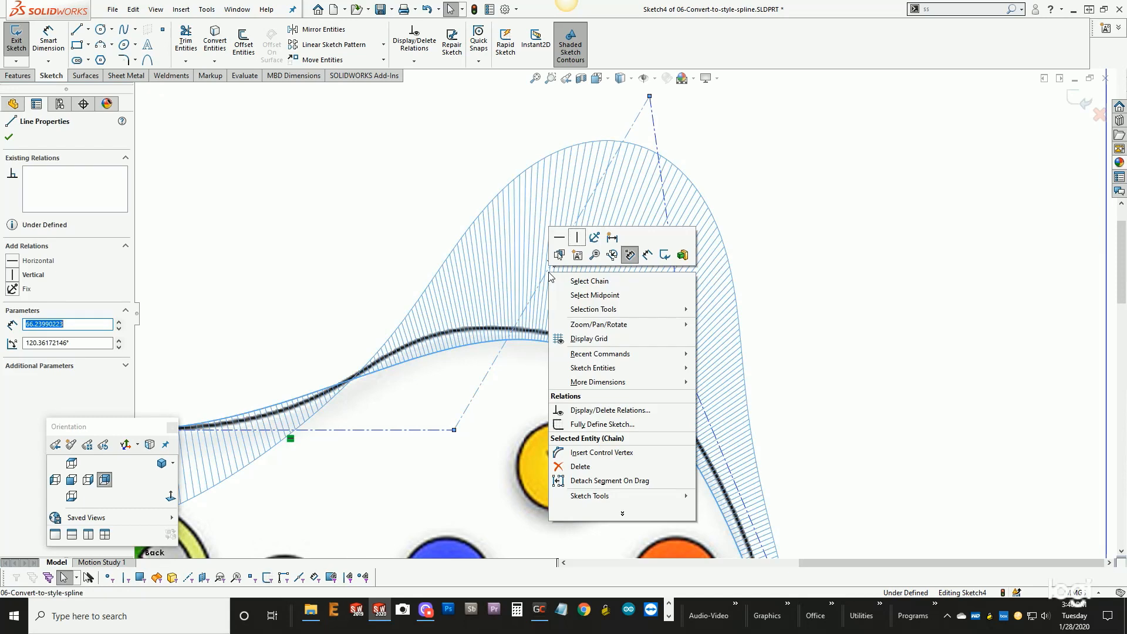
{"action": "left_click", "coordinate": [591, 455]}
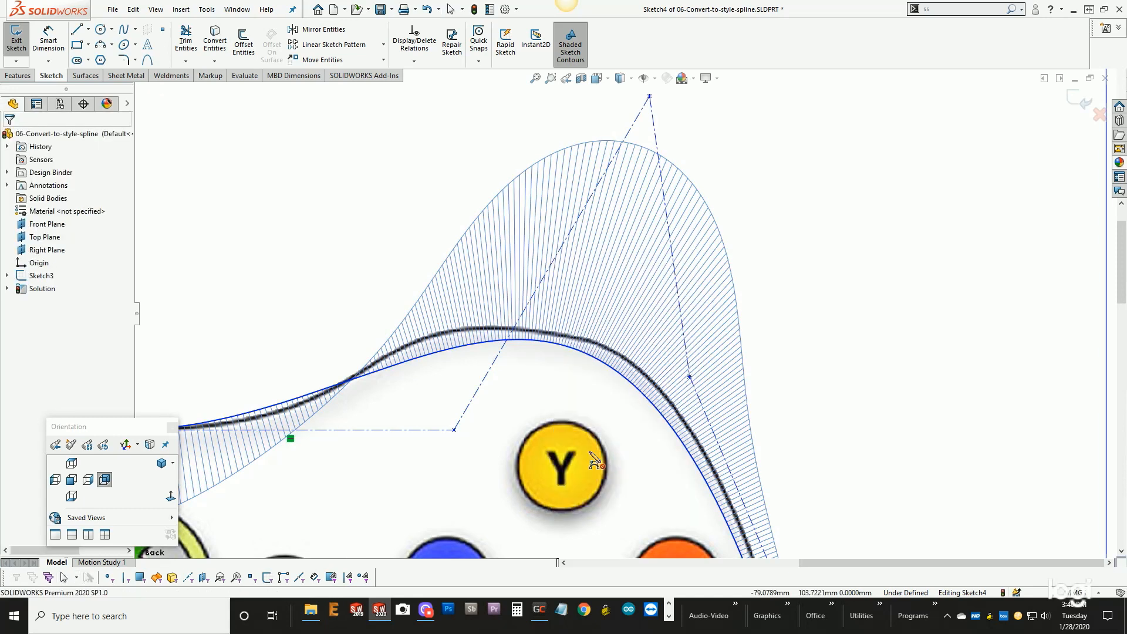
{"action": "right_click", "coordinate": [542, 284]}
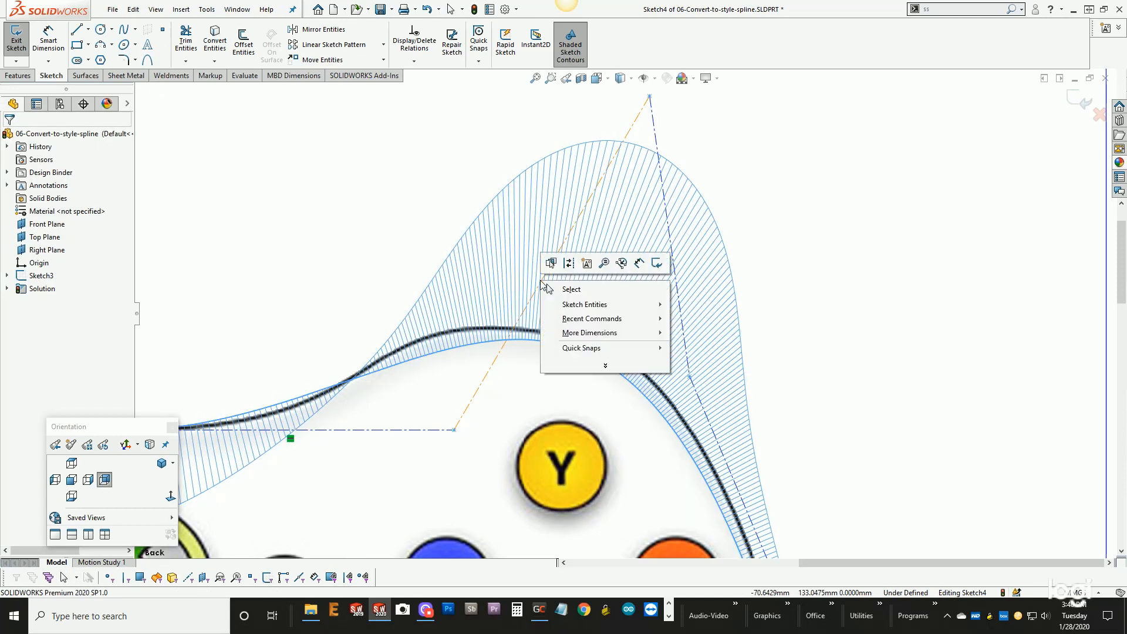
{"action": "left_click", "coordinate": [552, 289]}
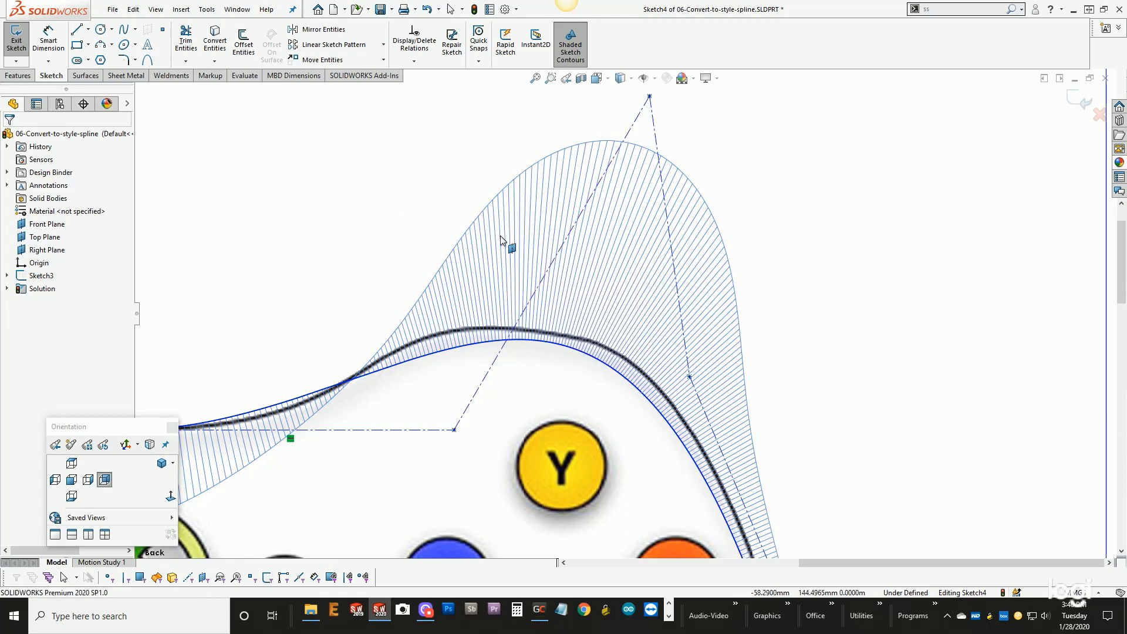
- Insert a control vertex into the style spline on the slanted control polygon segment above the Y button
{"action": "left_click", "coordinate": [539, 341]}
{"action": "right_click", "coordinate": [538, 340]}
{"action": "left_click", "coordinate": [570, 494]}
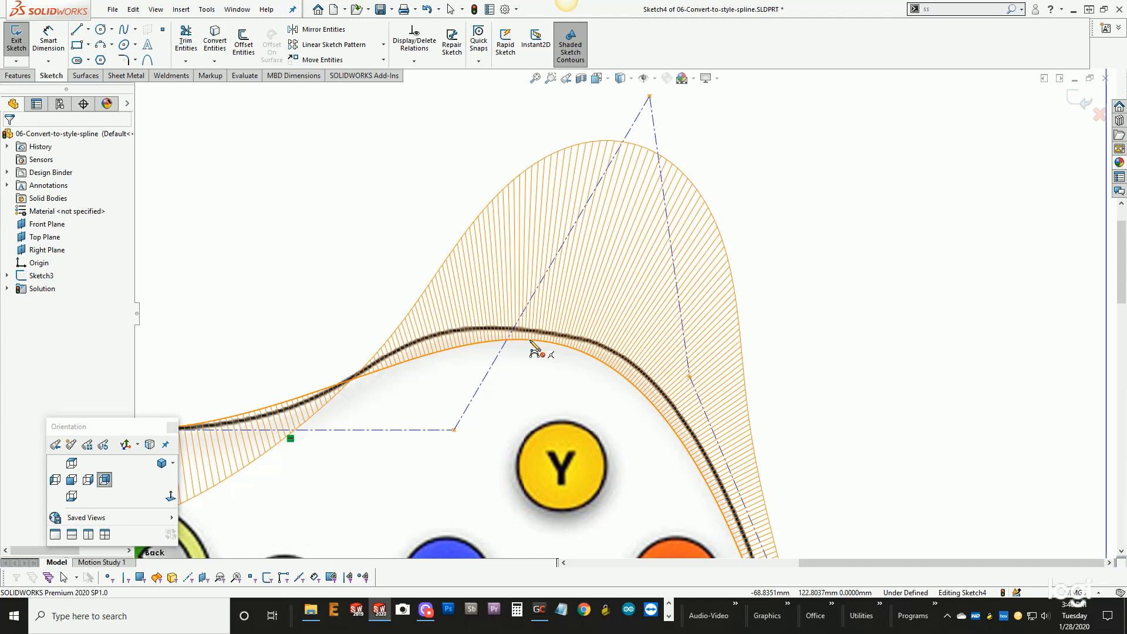
{"action": "left_click", "coordinate": [535, 293]}
{"action": "right_click", "coordinate": [535, 293]}
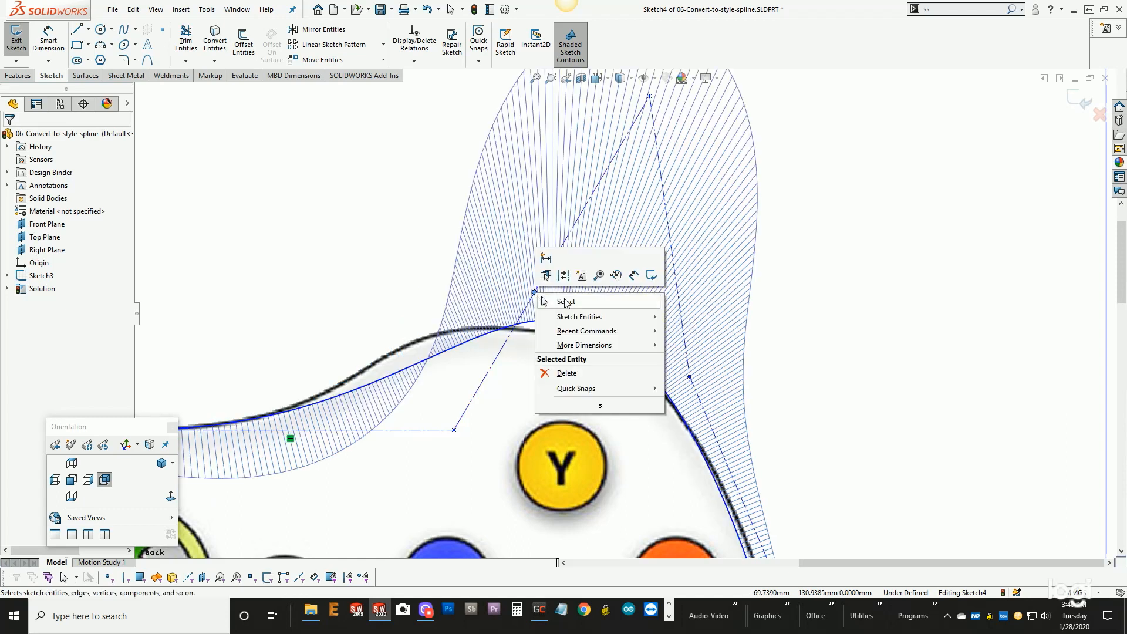
{"action": "left_click", "coordinate": [566, 302]}
- Reposition the new control vertex and its neighbours along the upper edge and right shoulder to match the picture's outline
{"action": "left_click_drag", "start_coordinate": [562, 301], "coordinate": [495, 312]}
{"action": "left_click_drag", "start_coordinate": [669, 358], "coordinate": [717, 361]}
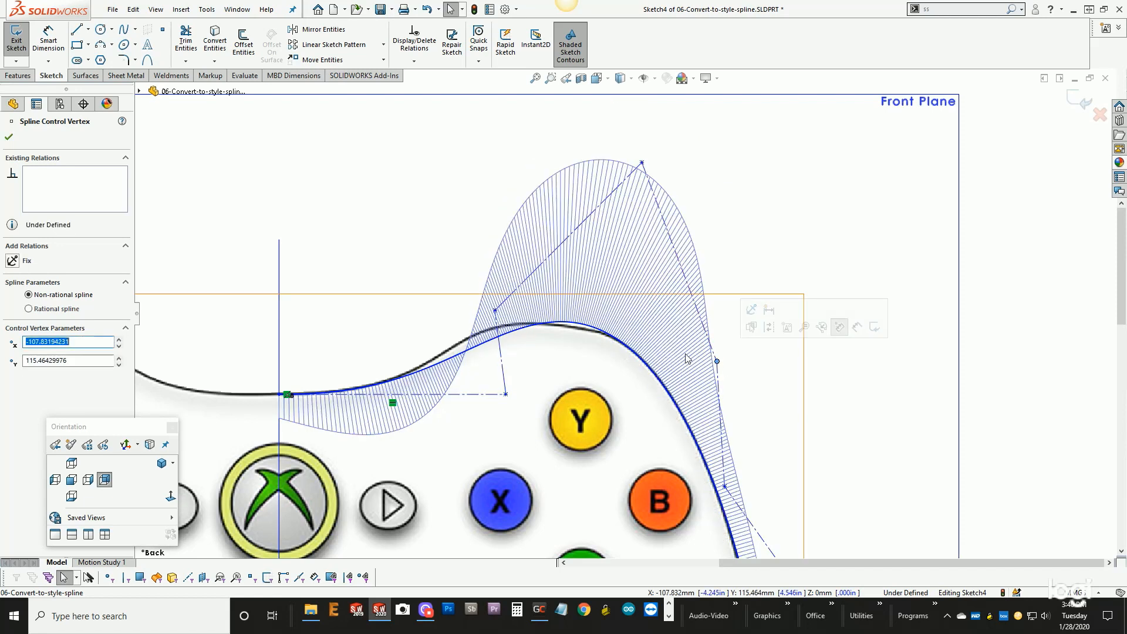
{"action": "left_click_drag", "start_coordinate": [508, 403], "coordinate": [452, 399]}
{"action": "left_click", "coordinate": [495, 310]}
{"action": "mouse_move", "coordinate": [496, 313]}
{"action": "left_mouse_down"}
{"action": "mouse_move", "coordinate": [462, 327]}
{"action": "mouse_move", "coordinate": [495, 323]}
{"action": "left_mouse_up"}
{"action": "scroll", "coordinate": [624, 329], "scroll_direction": "up", "scroll_amount": 6}
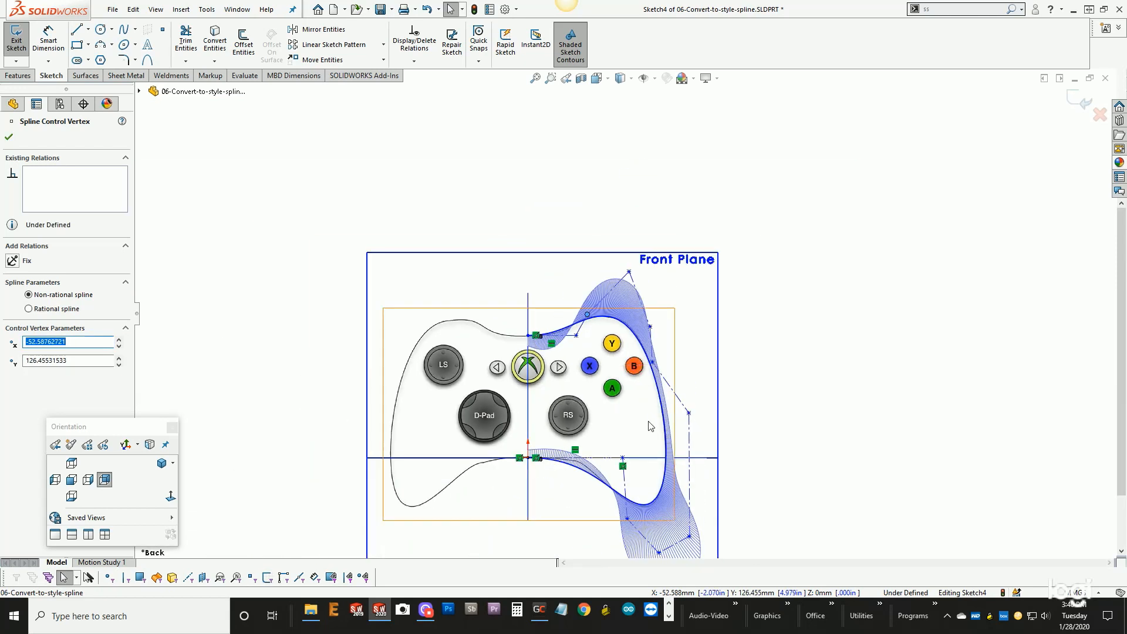
{"action": "scroll", "coordinate": [648, 428], "scroll_direction": "down", "scroll_amount": 4}
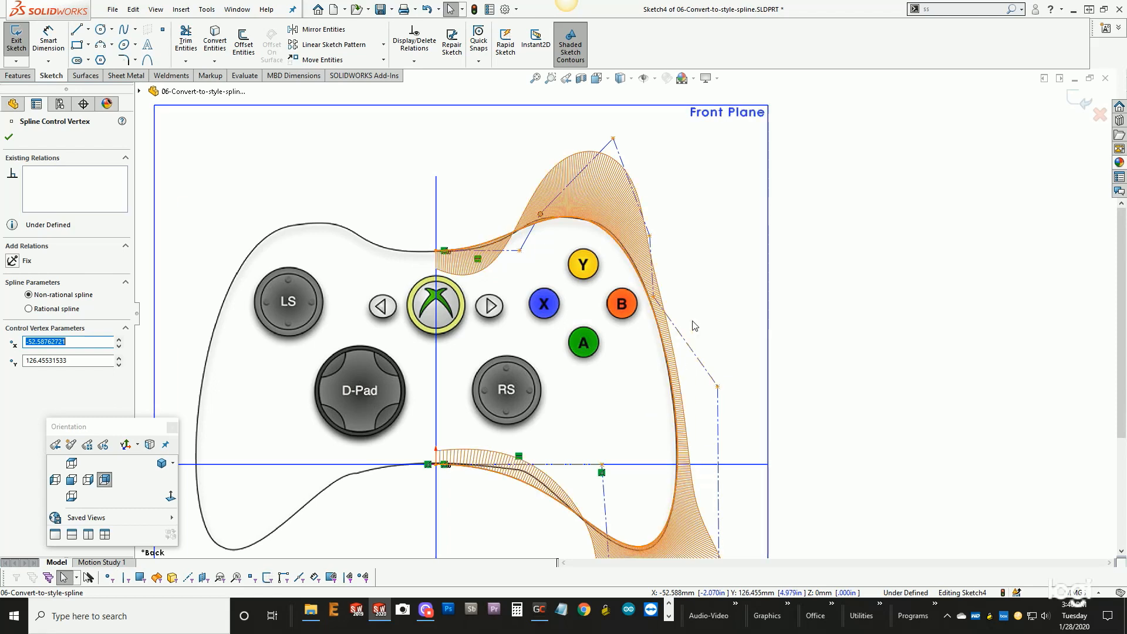
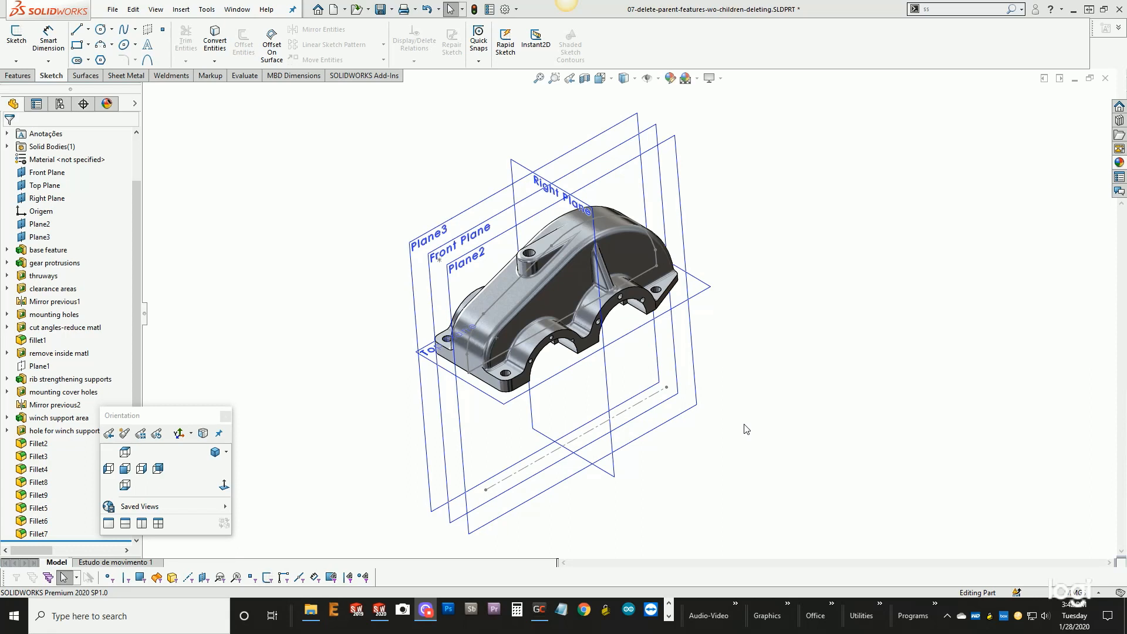
- Examine the gear housing part and its reference planes from several angles
{"action": "mouse_move", "coordinate": [746, 430]}
{"action": "middle_mouse_down"}
{"action": "mouse_move", "coordinate": [740, 330]}
{"action": "mouse_move", "coordinate": [742, 418]}
{"action": "middle_mouse_up"}
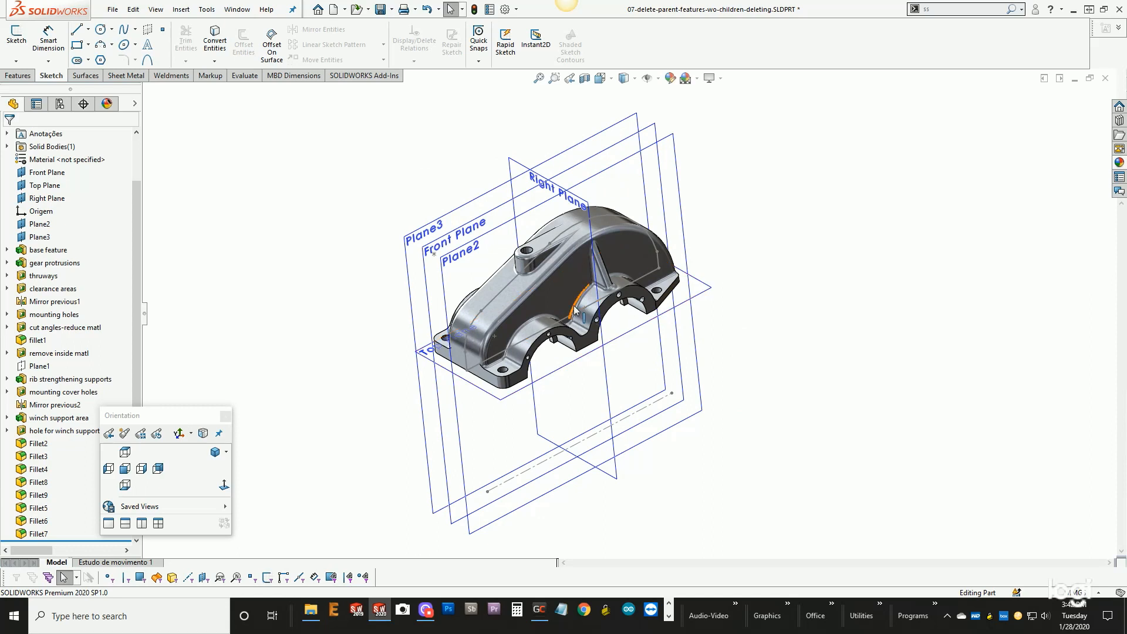
{"action": "scroll", "coordinate": [572, 313], "scroll_direction": "down", "scroll_amount": 2}
{"action": "scroll", "coordinate": [572, 312], "scroll_direction": "down", "scroll_amount": 3}
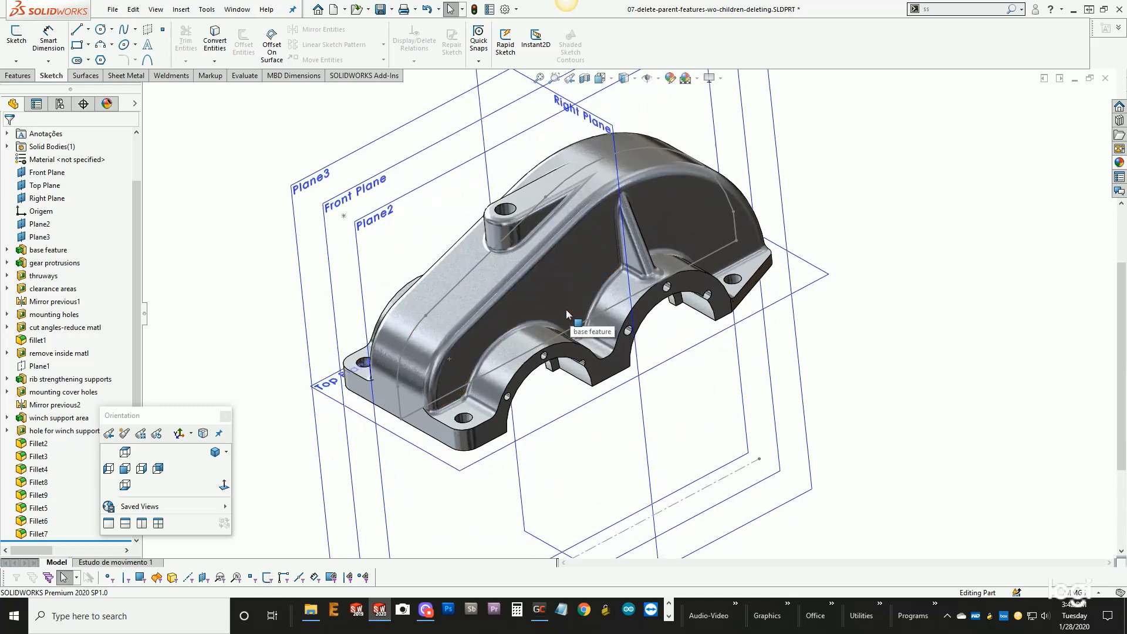
{"action": "middle_click_drag", "start_coordinate": [564, 306], "coordinate": [584, 311]}
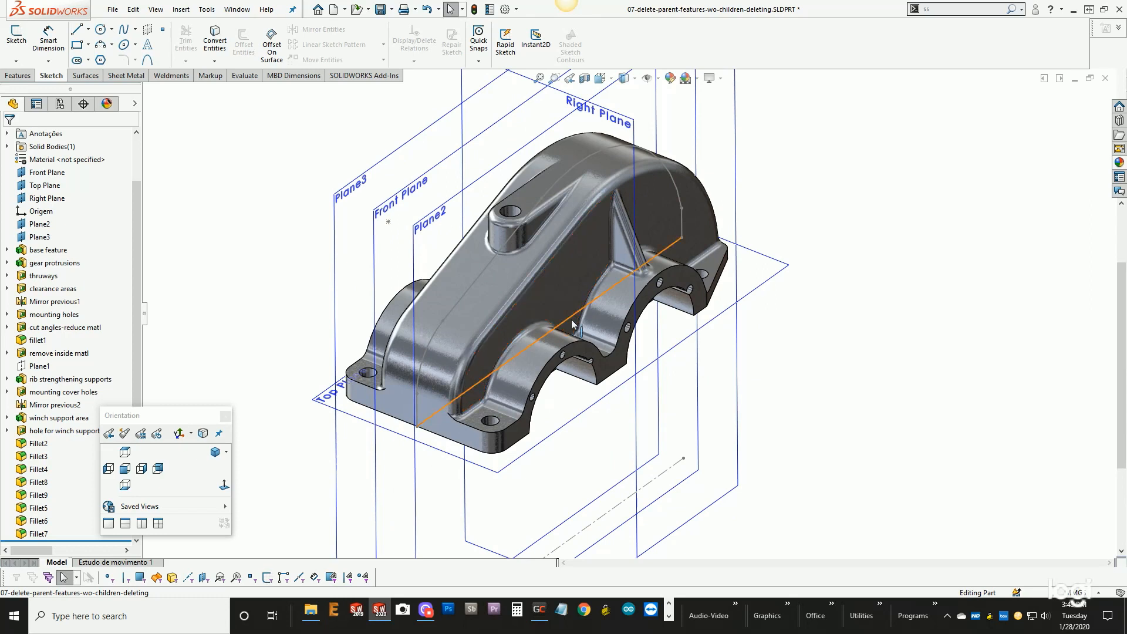
{"action": "mouse_move", "coordinate": [573, 324]}
{"action": "middle_mouse_down"}
{"action": "mouse_move", "coordinate": [575, 259]}
{"action": "mouse_move", "coordinate": [555, 248]}
{"action": "mouse_move", "coordinate": [545, 314]}
{"action": "middle_mouse_up"}
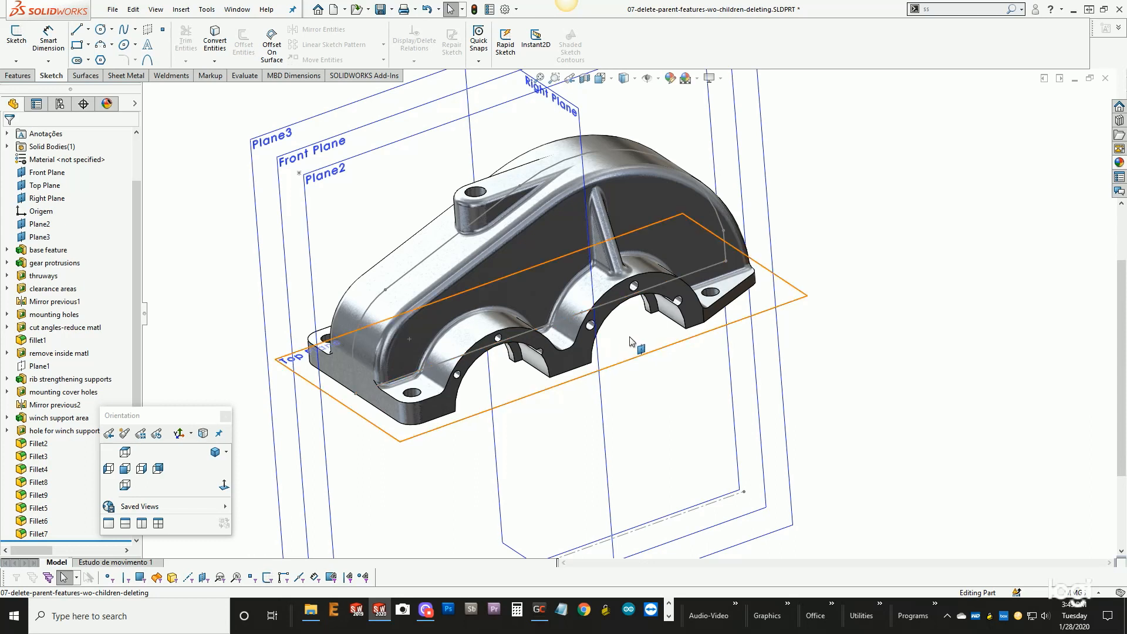
{"action": "left_click", "coordinate": [666, 392]}
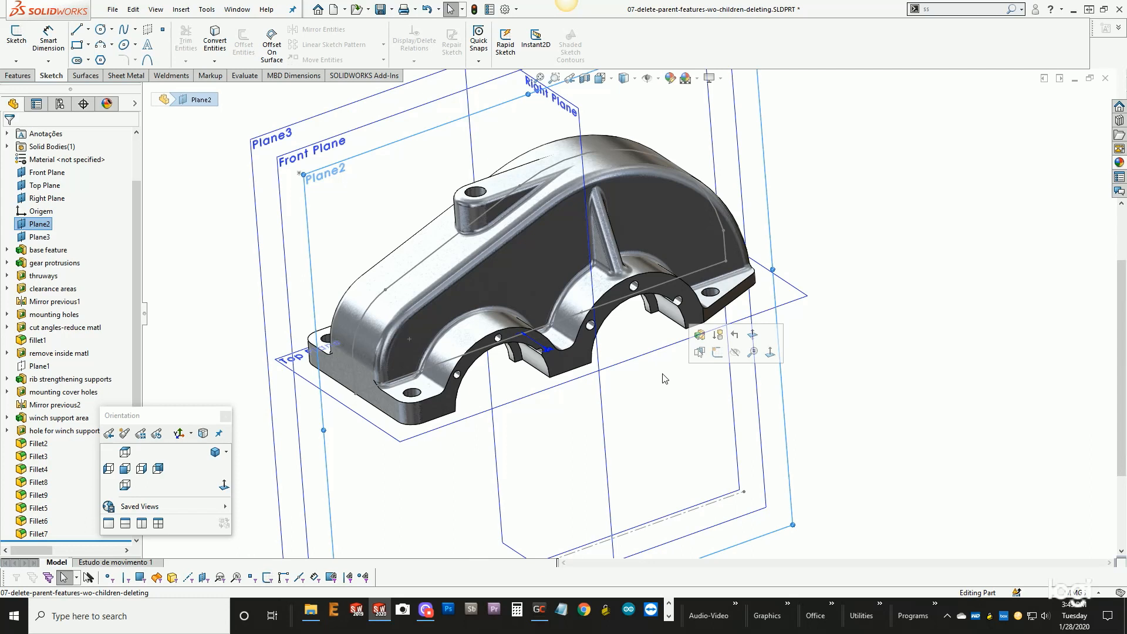
{"action": "mouse_move", "coordinate": [663, 371]}
{"action": "middle_mouse_down"}
{"action": "mouse_move", "coordinate": [678, 317]}
{"action": "mouse_move", "coordinate": [675, 387]}
{"action": "middle_mouse_up"}
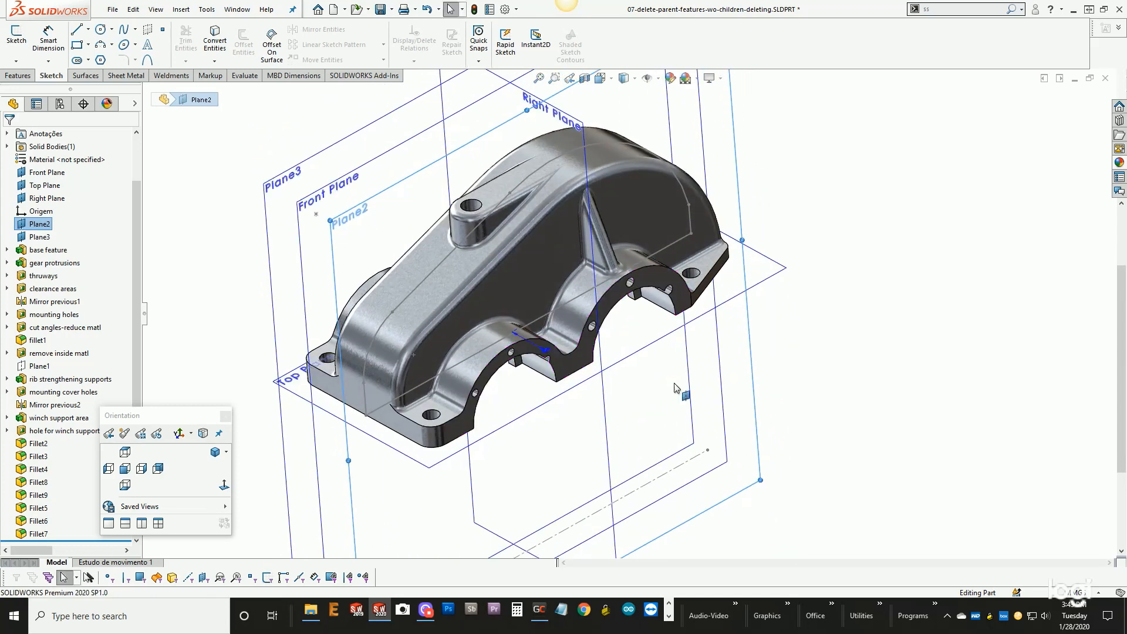
{"action": "scroll", "coordinate": [549, 405], "scroll_direction": "up", "scroll_amount": 2}
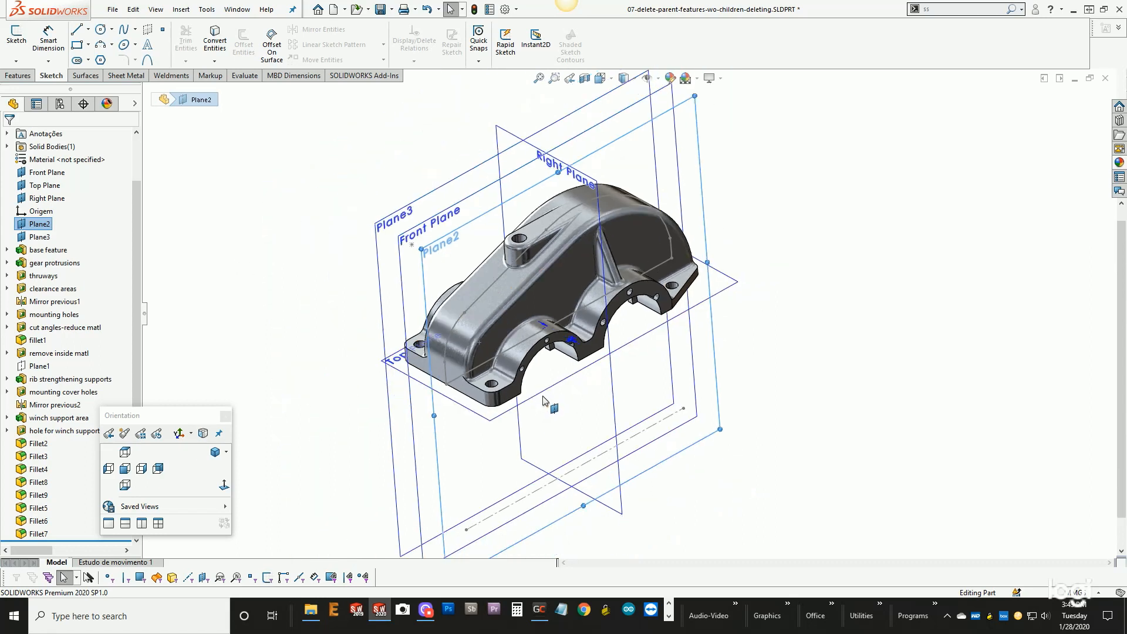
{"action": "mouse_move", "coordinate": [563, 355]}
{"action": "middle_mouse_down"}
{"action": "mouse_move", "coordinate": [531, 257]}
{"action": "mouse_move", "coordinate": [553, 340]}
{"action": "middle_mouse_up"}
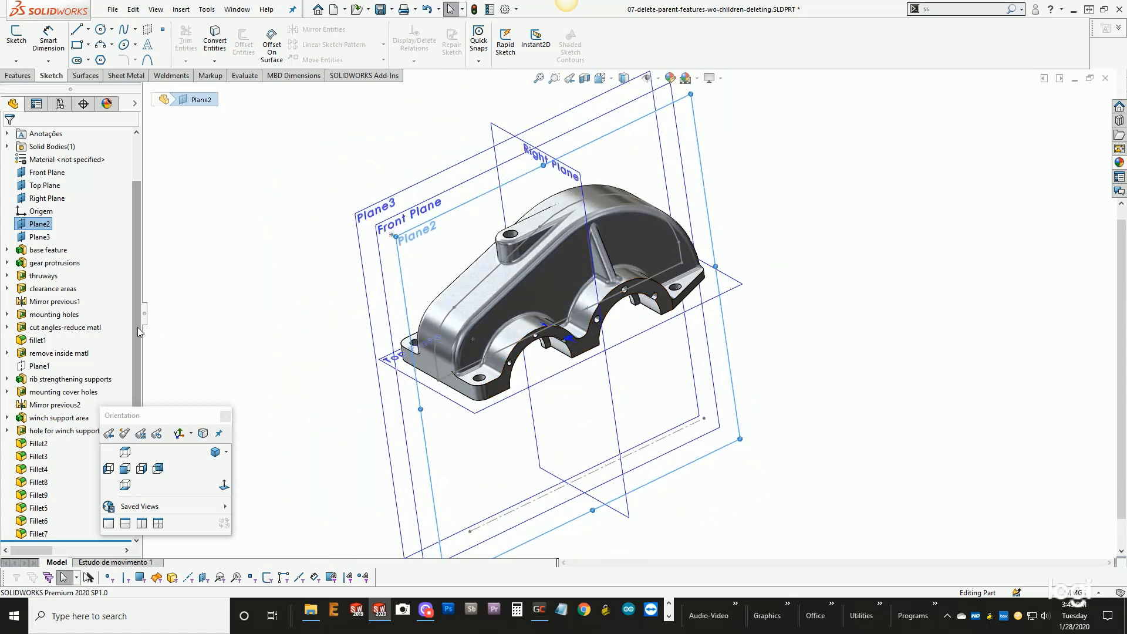
- Roll the feature history back to just after the base feature
{"action": "left_click", "coordinate": [274, 340]}
{"action": "left_click_drag", "start_coordinate": [70, 540], "coordinate": [64, 256]}
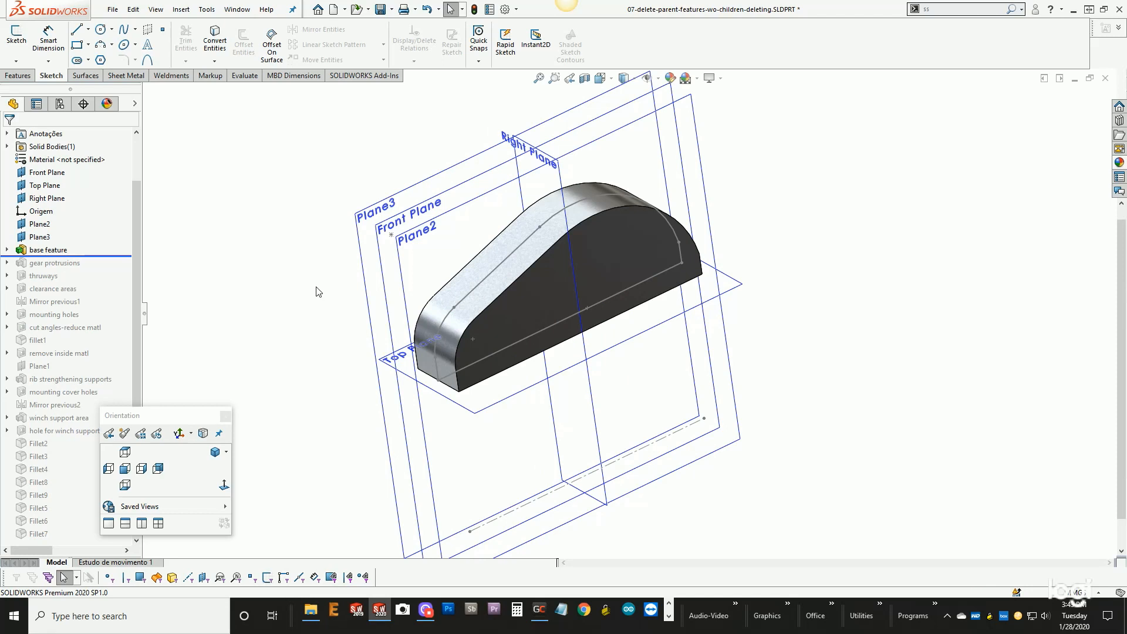
{"action": "middle_click_drag", "start_coordinate": [502, 313], "coordinate": [493, 276]}
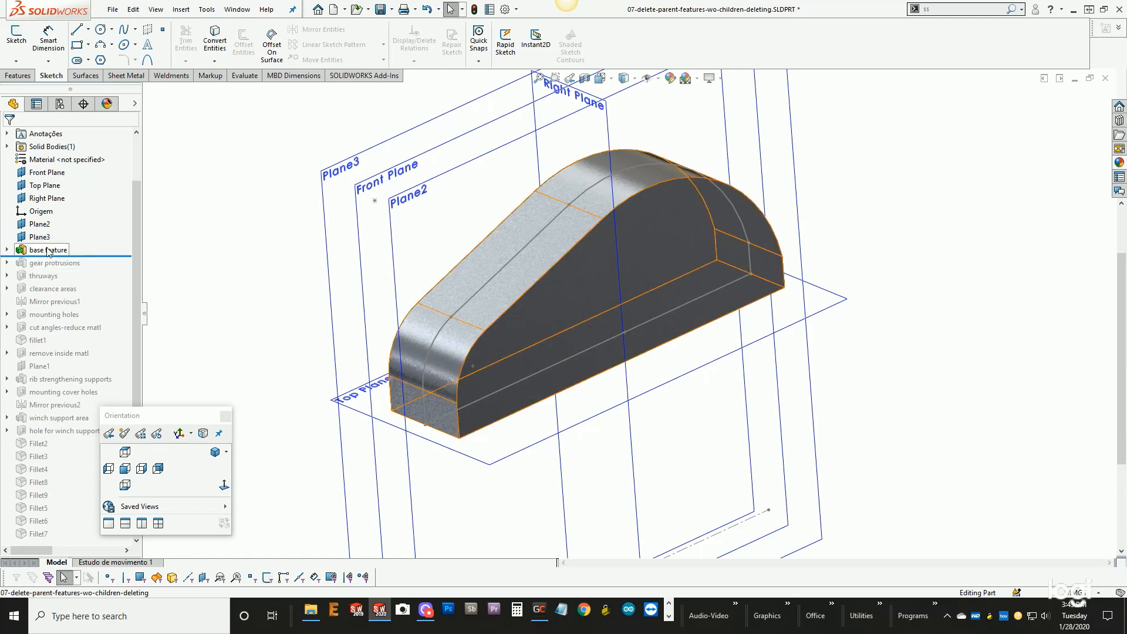
- Start deleting the base feature and display the detailed lists of its absorbed and child features
{"action": "mouse_move", "coordinate": [49, 251]}
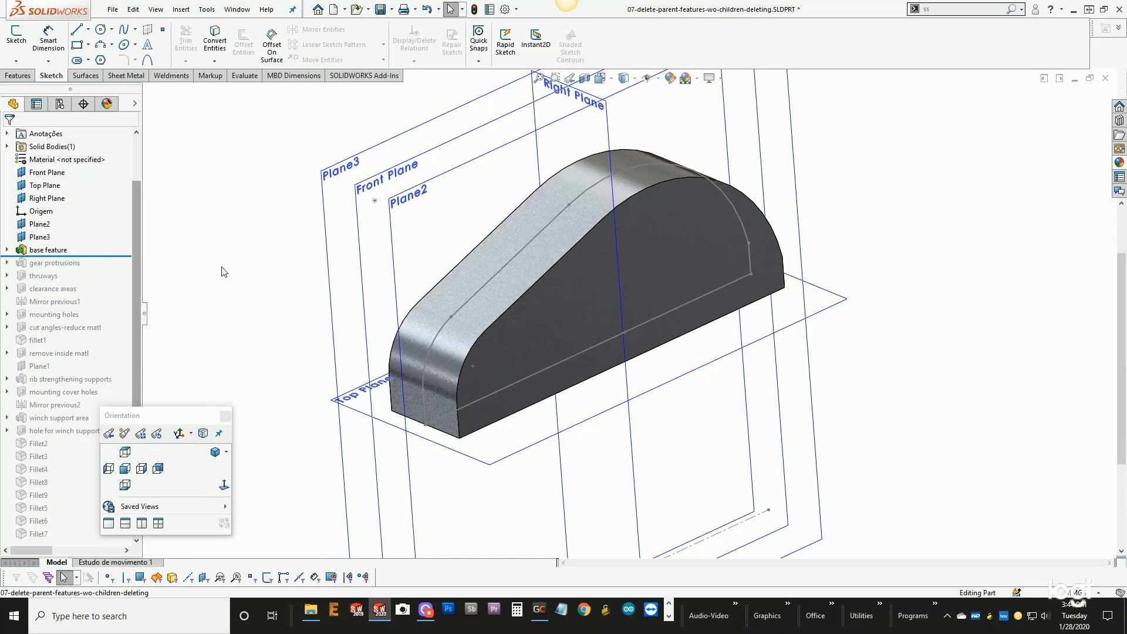
{"action": "left_click", "coordinate": [49, 250]}
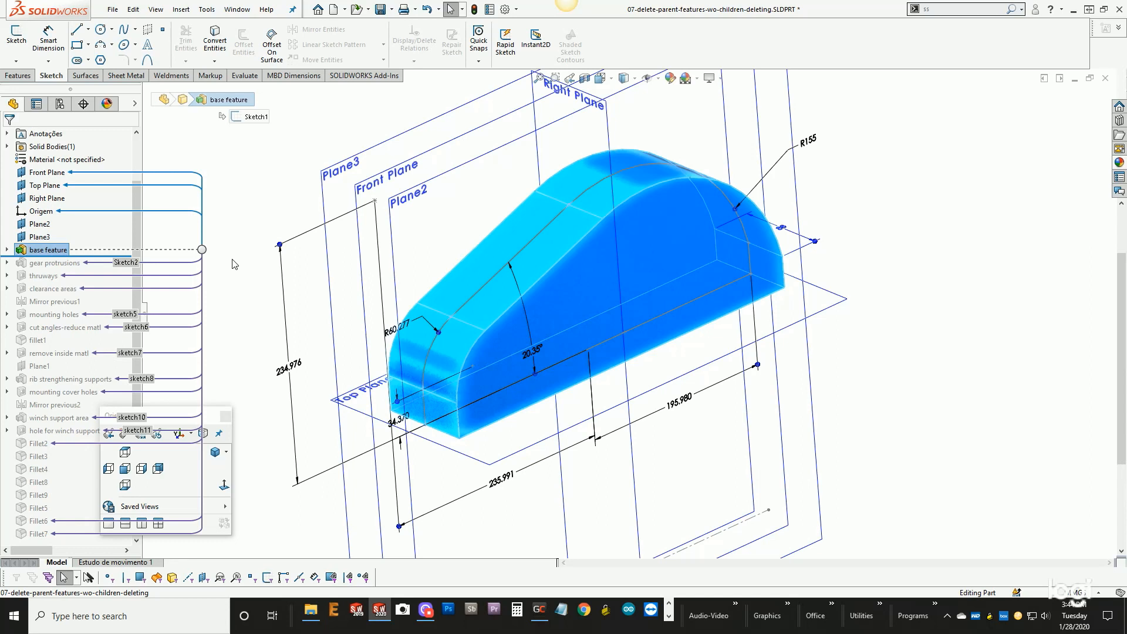
{"action": "key", "text": "Delete"}
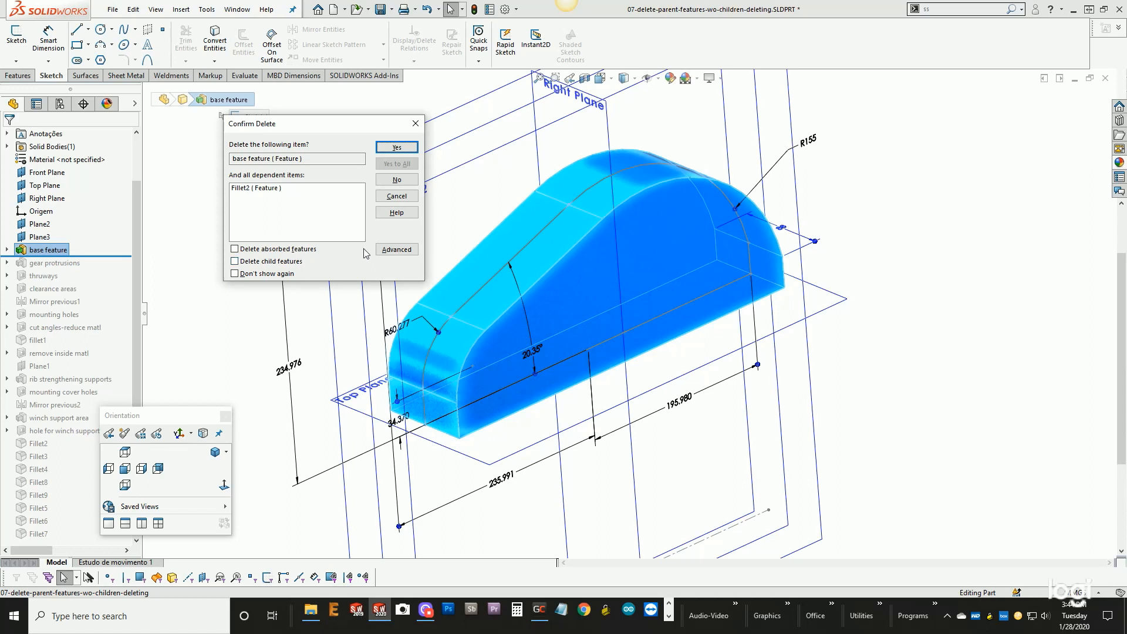
{"action": "left_click", "coordinate": [396, 251]}
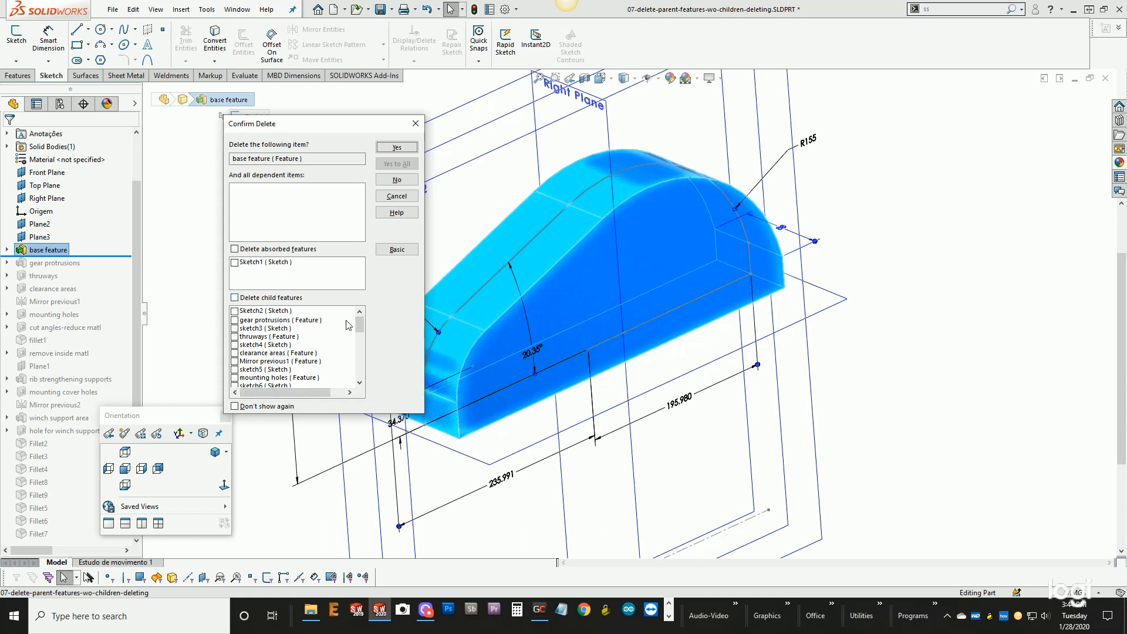
{"action": "mouse_move", "coordinate": [360, 325]}
{"action": "left_mouse_down"}
{"action": "mouse_move", "coordinate": [362, 375]}
{"action": "mouse_move", "coordinate": [359, 314]}
{"action": "left_mouse_up"}
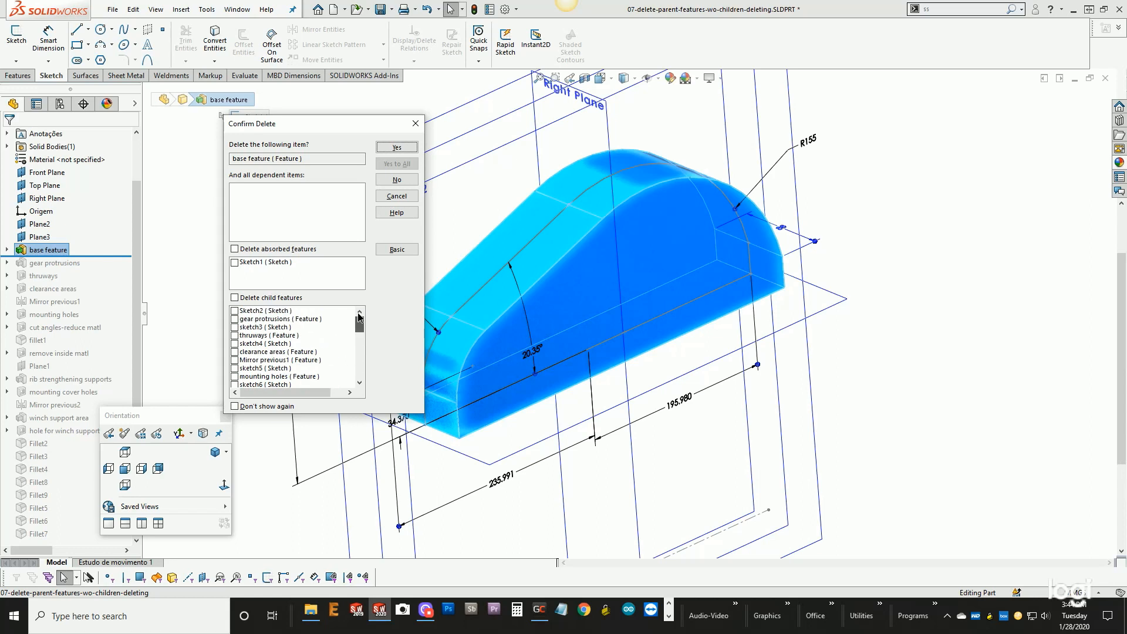
- Mark the absorbed Sketch1 and all child features for deletion together with the base feature
{"action": "left_click", "coordinate": [235, 249]}
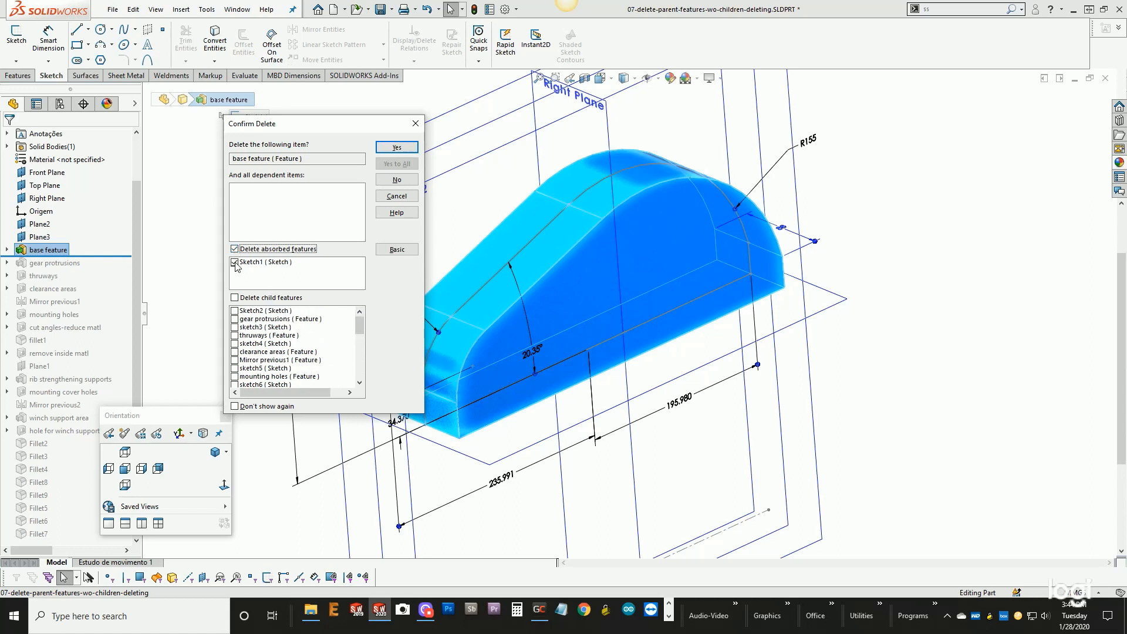
{"action": "left_click", "coordinate": [397, 249]}
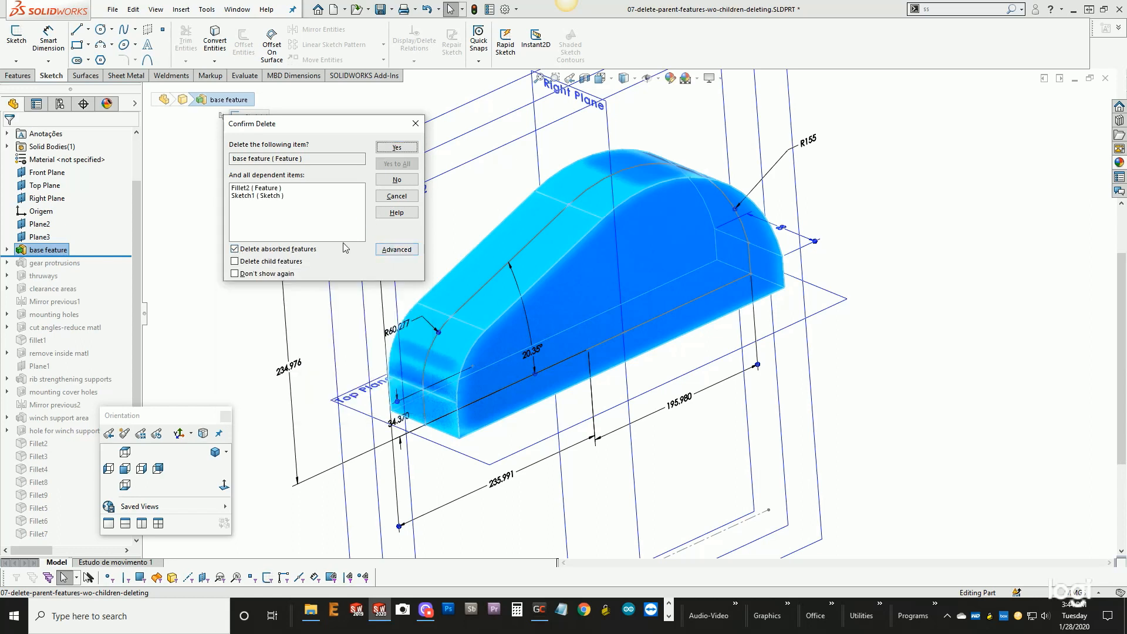
{"action": "left_click", "coordinate": [236, 262]}
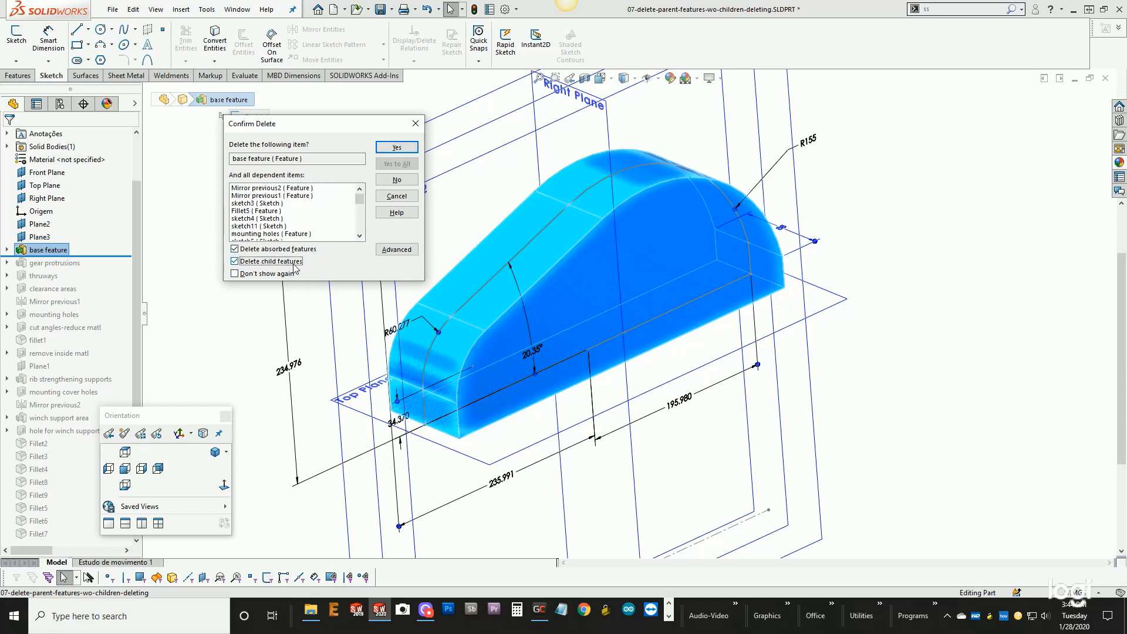
{"action": "left_click", "coordinate": [397, 249]}
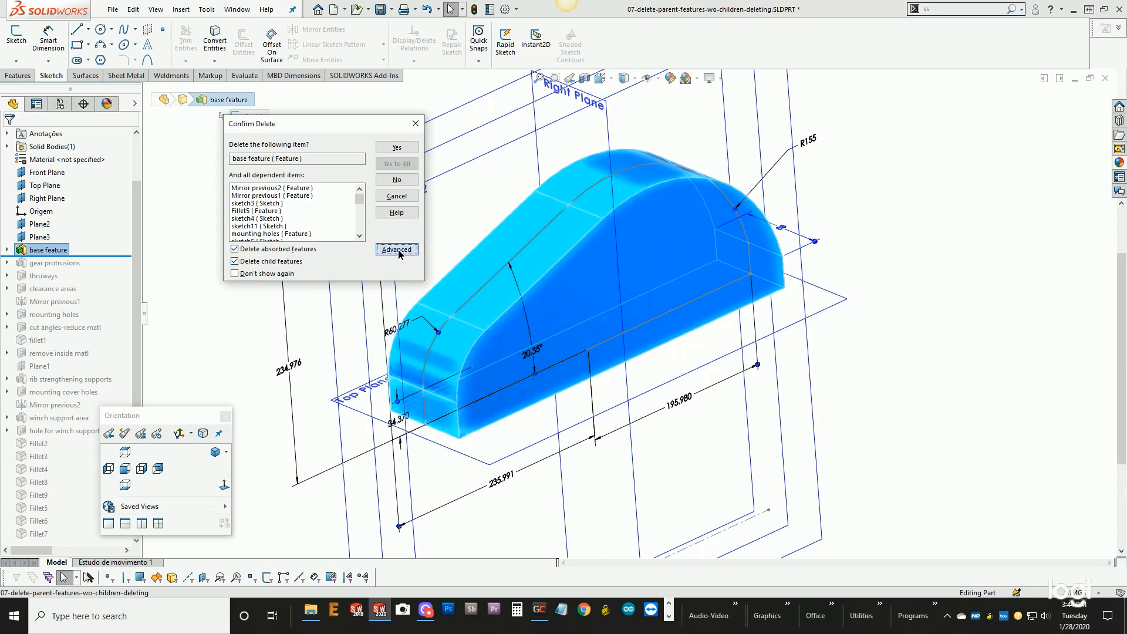
{"action": "scroll", "coordinate": [350, 335], "scroll_direction": "down", "scroll_amount": 2}
{"action": "mouse_move", "coordinate": [348, 331]}
{"action": "left_mouse_down"}
{"action": "mouse_move", "coordinate": [349, 378]}
{"action": "mouse_move", "coordinate": [349, 320]}
{"action": "left_mouse_up"}
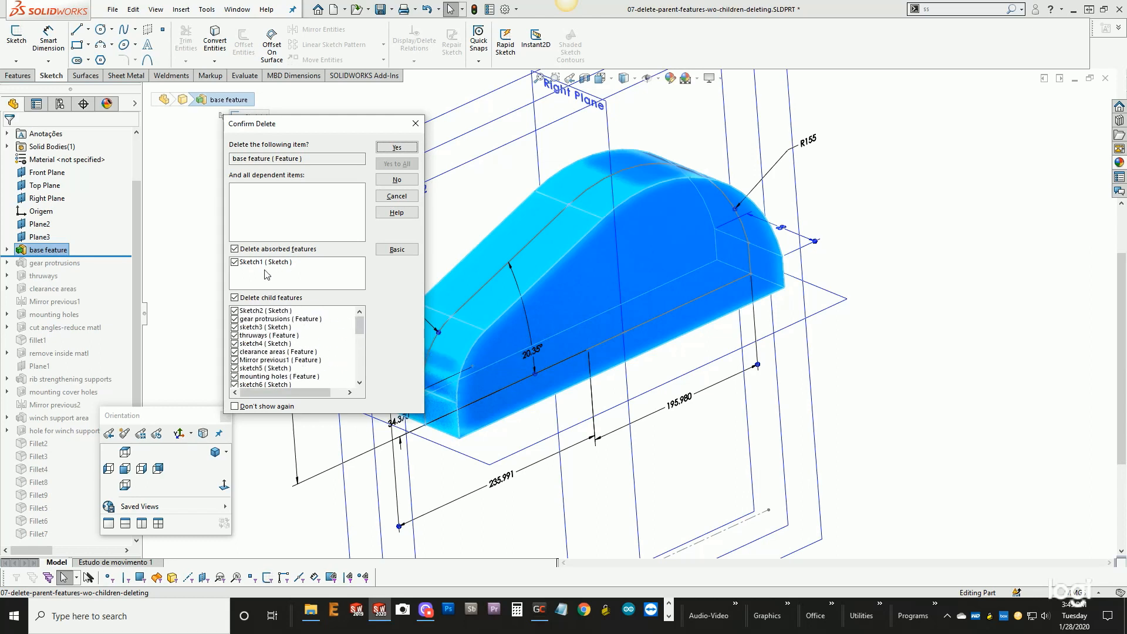
- Exclude Sketch1 and all child features from the deletion and delete only the base feature
{"action": "left_click", "coordinate": [236, 299]}
{"action": "left_click", "coordinate": [235, 298]}
{"action": "left_click", "coordinate": [235, 262]}
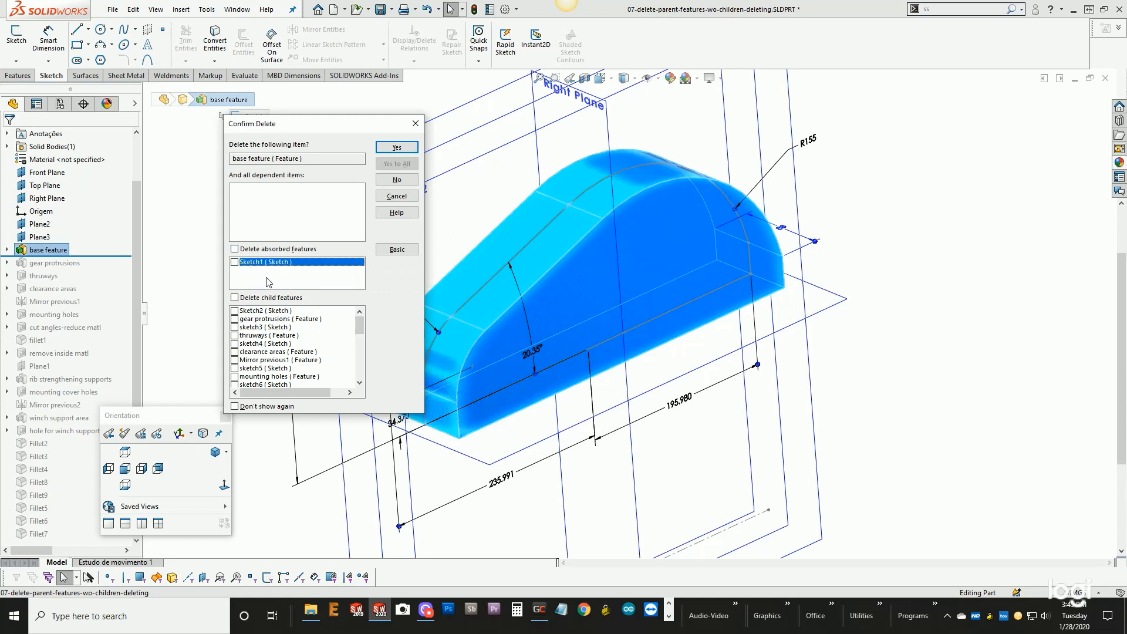
{"action": "left_click", "coordinate": [402, 150]}
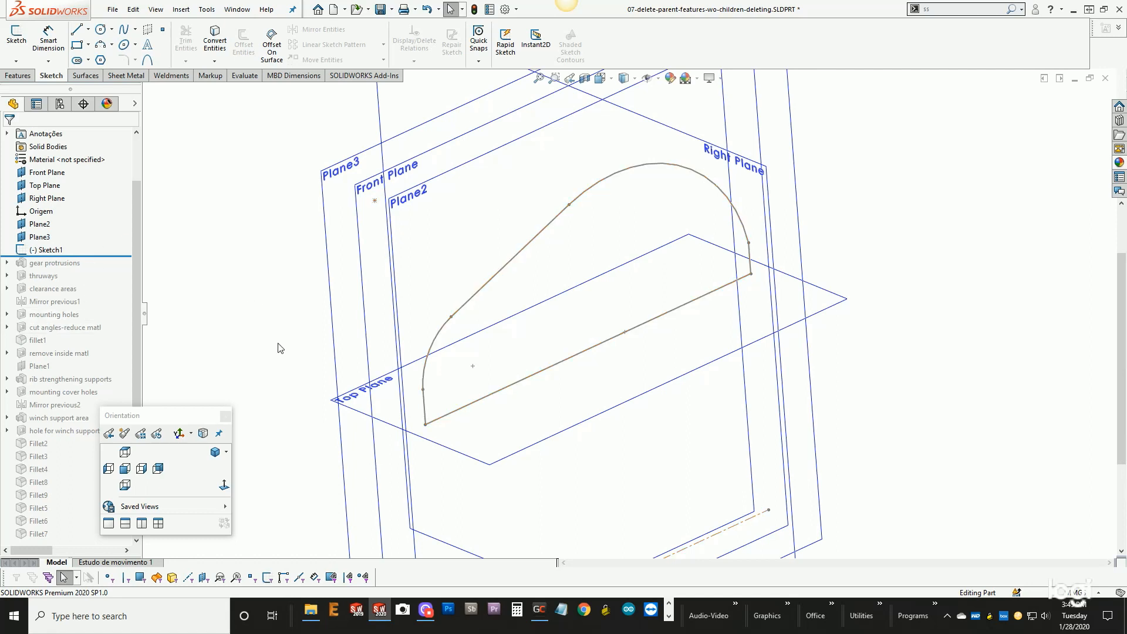
- Edit Sketch1 and set up a revolve of its profile about the centerline, with Direction 1 Up To Surface at Plane2
{"action": "key", "text": "f"}
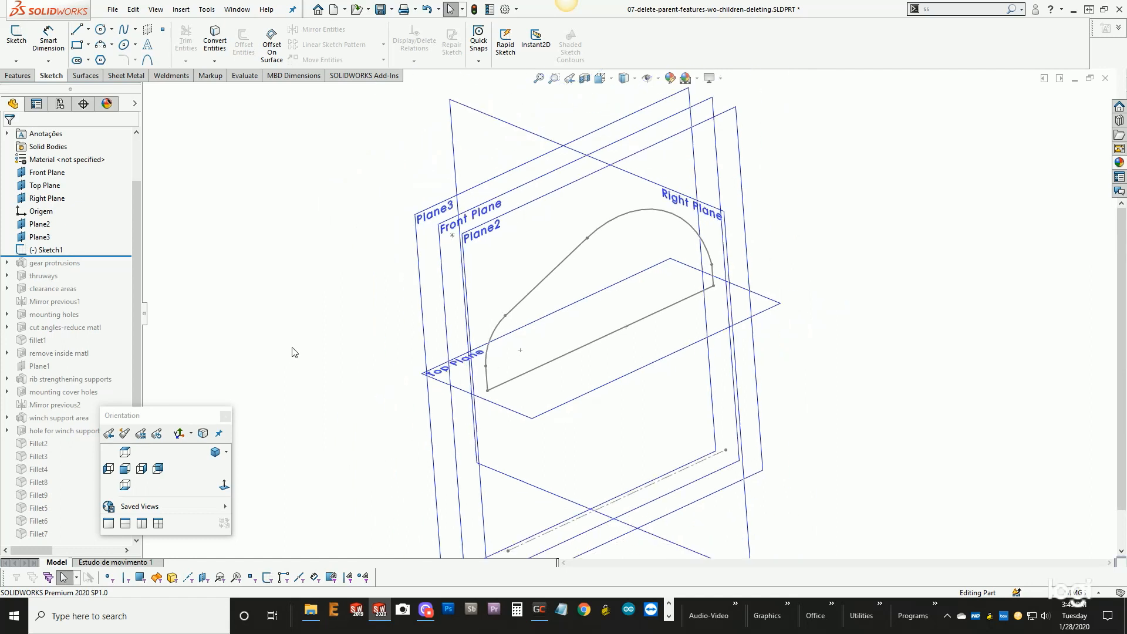
{"action": "left_click", "coordinate": [51, 251]}
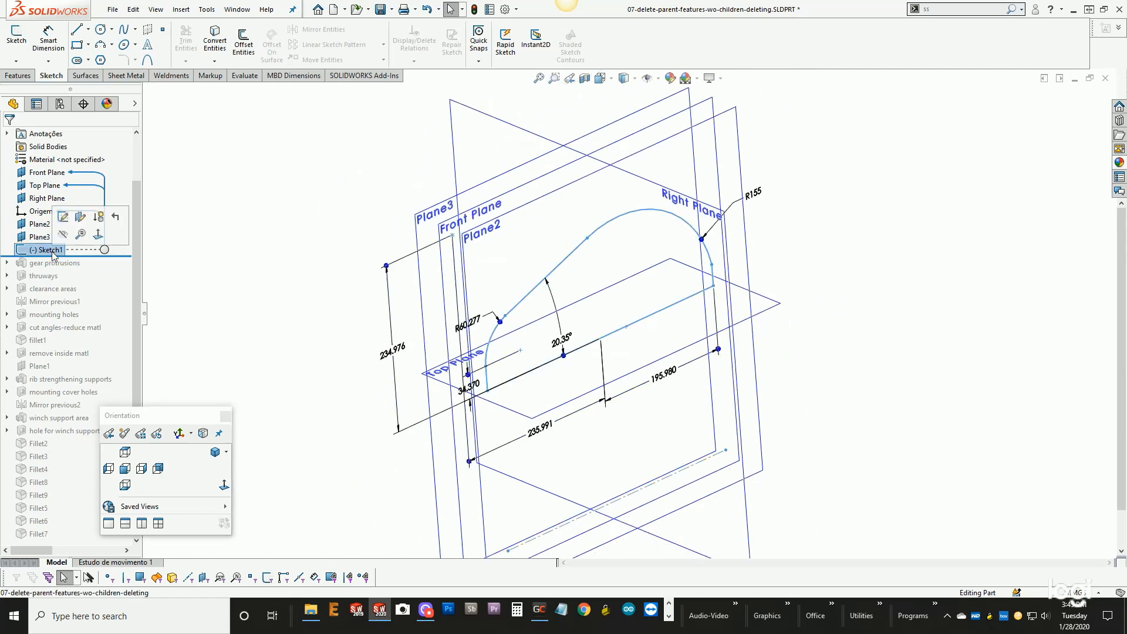
{"action": "left_click", "coordinate": [63, 216]}
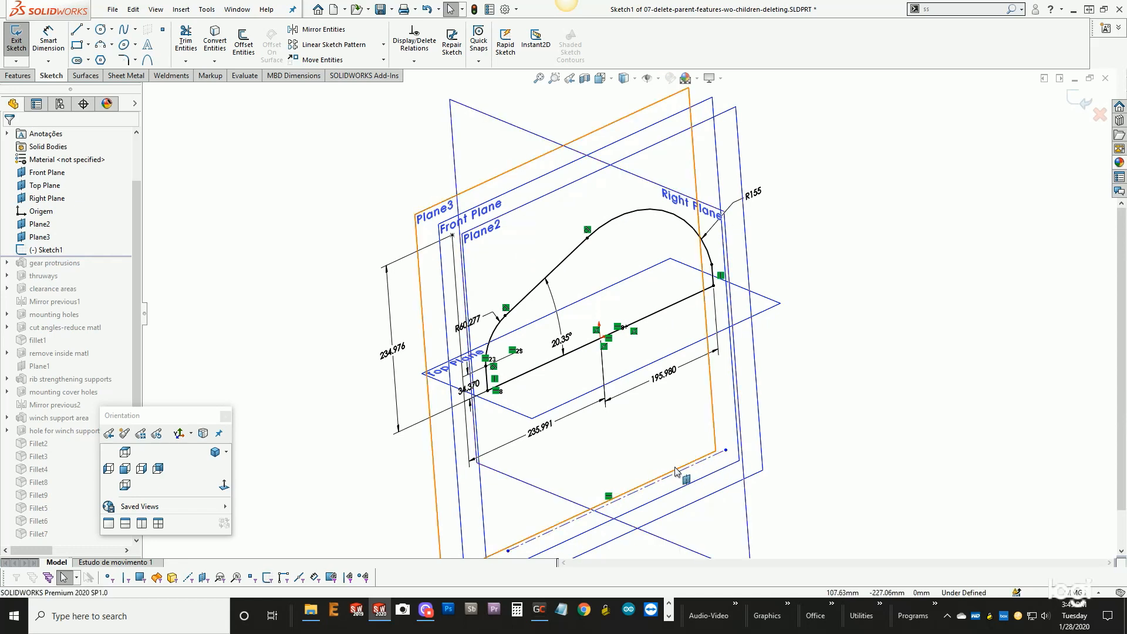
{"action": "left_click", "coordinate": [16, 77]}
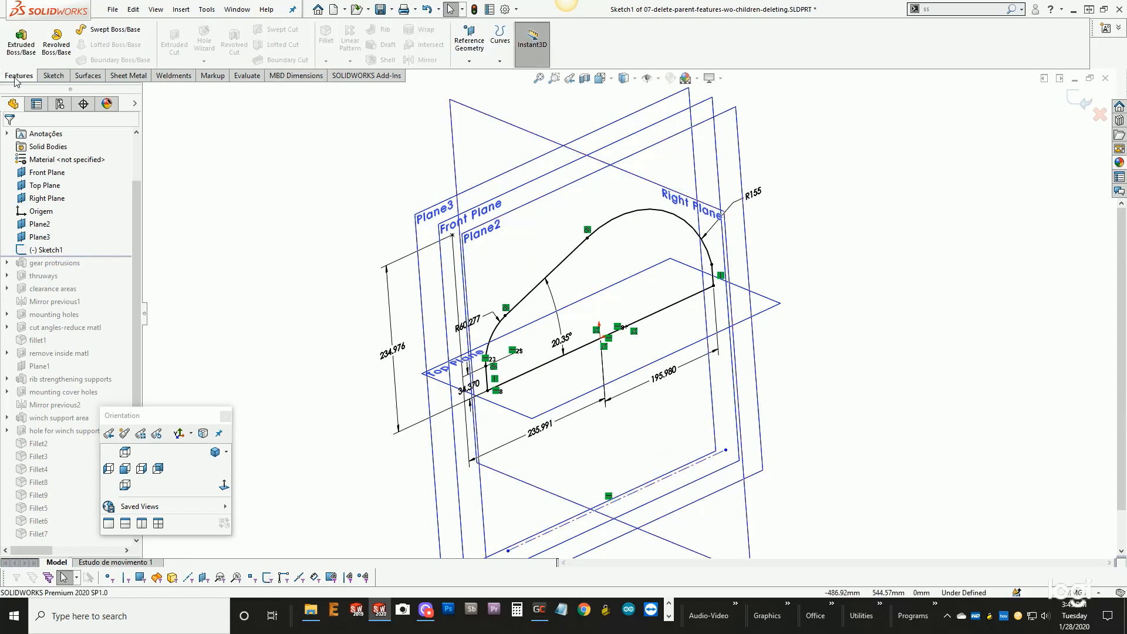
{"action": "left_click", "coordinate": [66, 43]}
{"action": "mouse_move", "coordinate": [372, 238]}
{"action": "middle_mouse_down"}
{"action": "mouse_move", "coordinate": [406, 227]}
{"action": "mouse_move", "coordinate": [418, 258]}
{"action": "middle_mouse_up"}
{"action": "left_click", "coordinate": [69, 210]}
{"action": "left_click", "coordinate": [68, 237]}
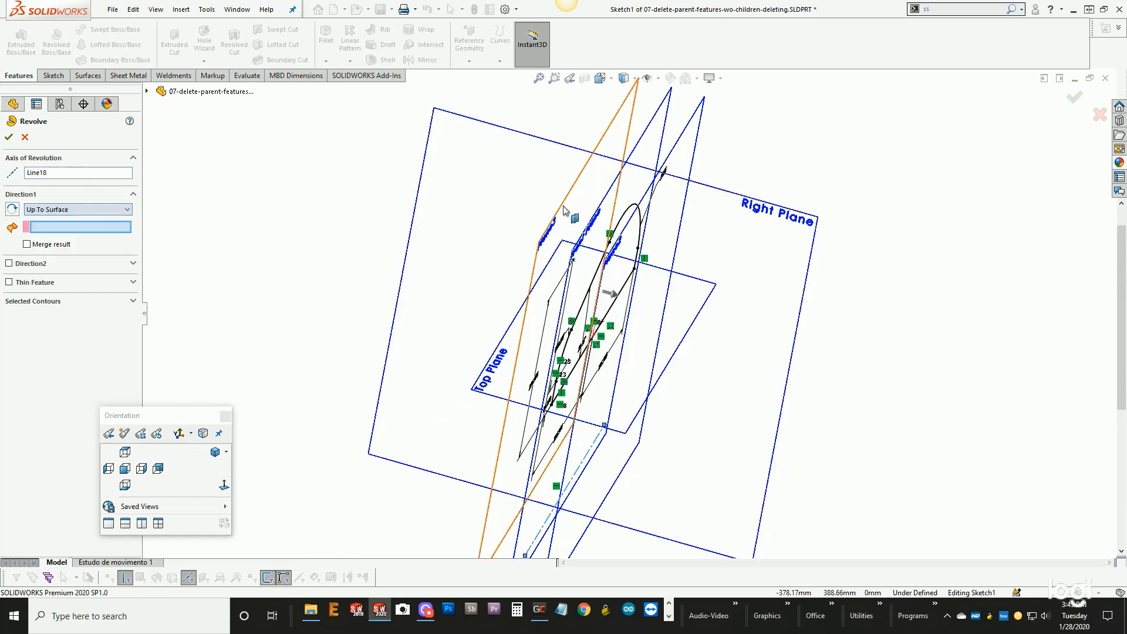
{"action": "left_click", "coordinate": [679, 150]}
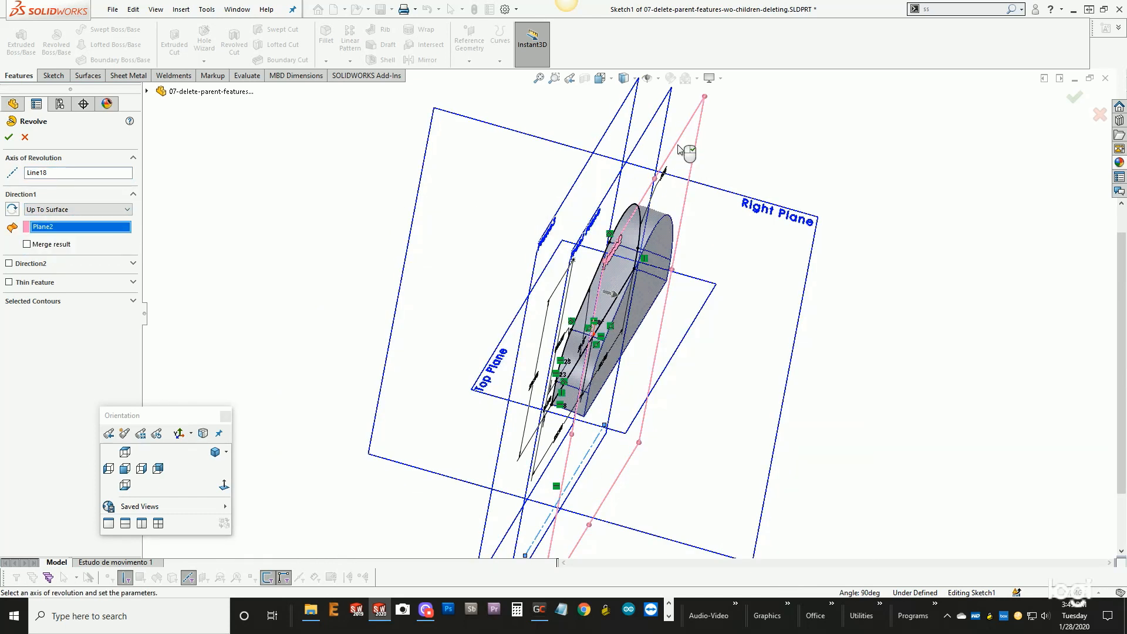
- Add Direction 2 to the revolve with Up To Surface at Plane3 and complete the feature
{"action": "left_click", "coordinate": [9, 263]}
{"action": "left_click", "coordinate": [44, 277]}
{"action": "left_click", "coordinate": [61, 306]}
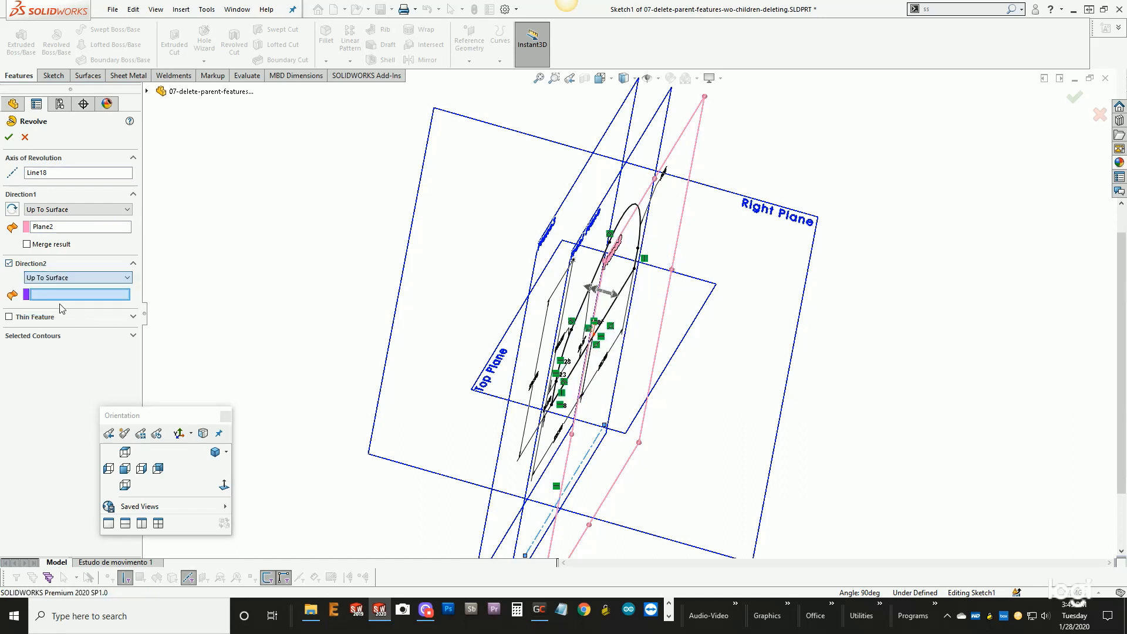
{"action": "left_click", "coordinate": [540, 259]}
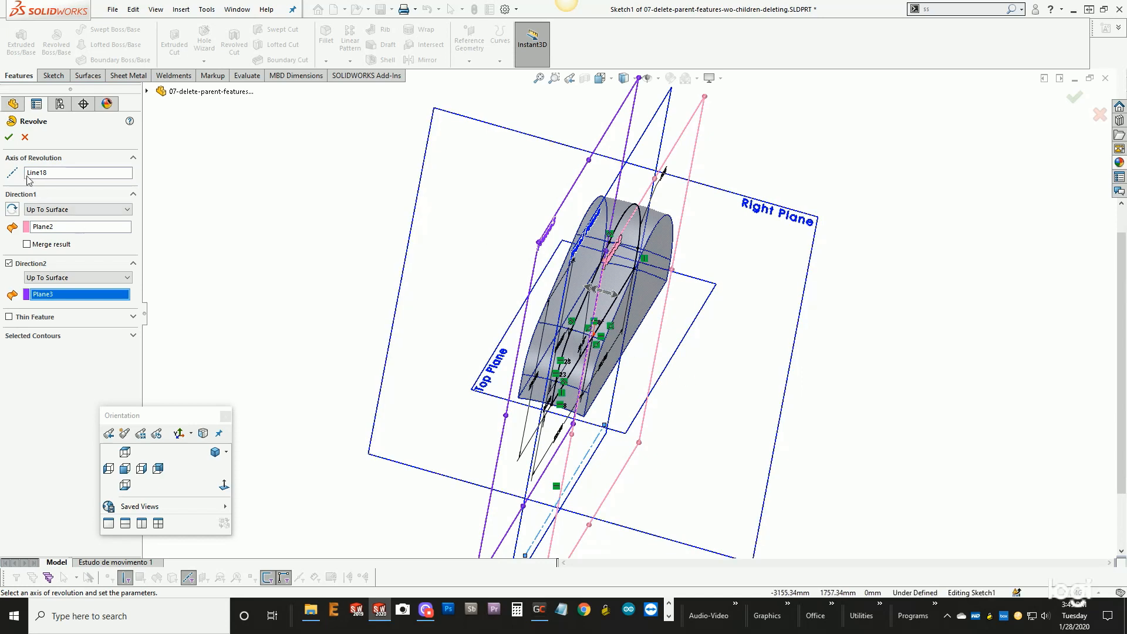
{"action": "left_click", "coordinate": [9, 136]}
- Cut the underside of the revolved body with the Top Plane, using a cut with surface
{"action": "scroll", "coordinate": [572, 332], "scroll_direction": "down", "scroll_amount": 4}
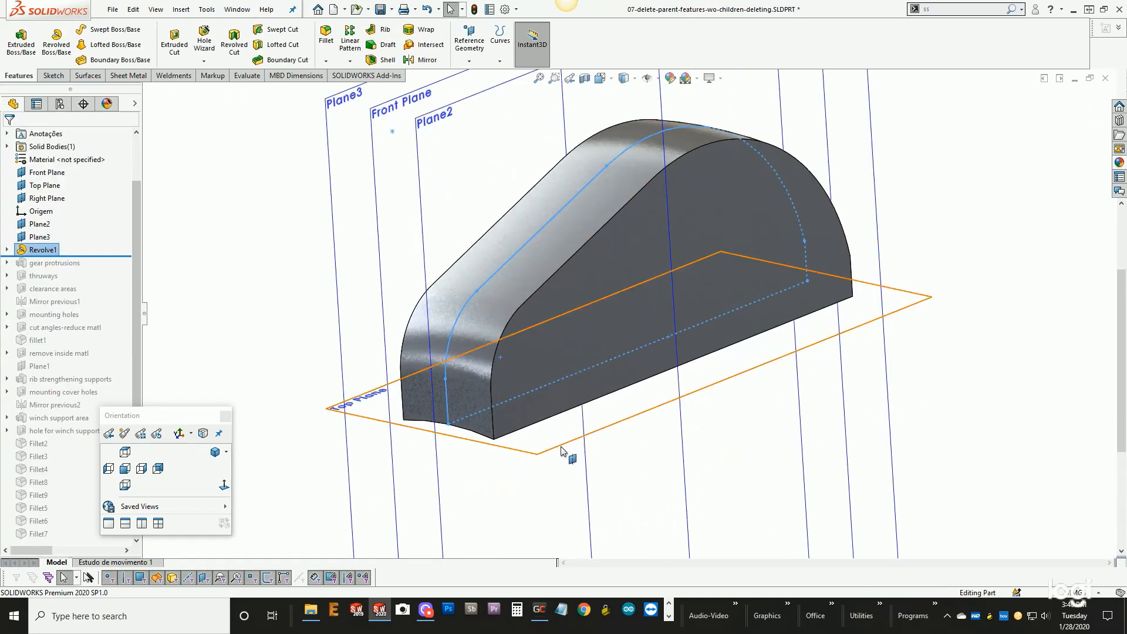
{"action": "left_click", "coordinate": [561, 451]}
{"action": "left_click", "coordinate": [181, 9]}
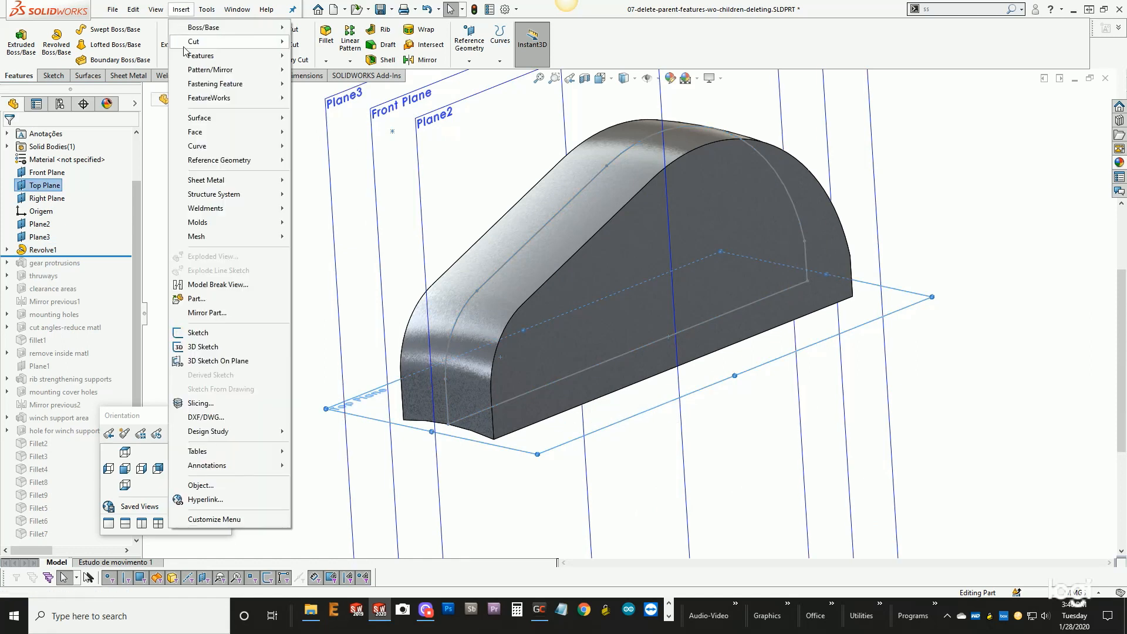
{"action": "mouse_move", "coordinate": [183, 45]}
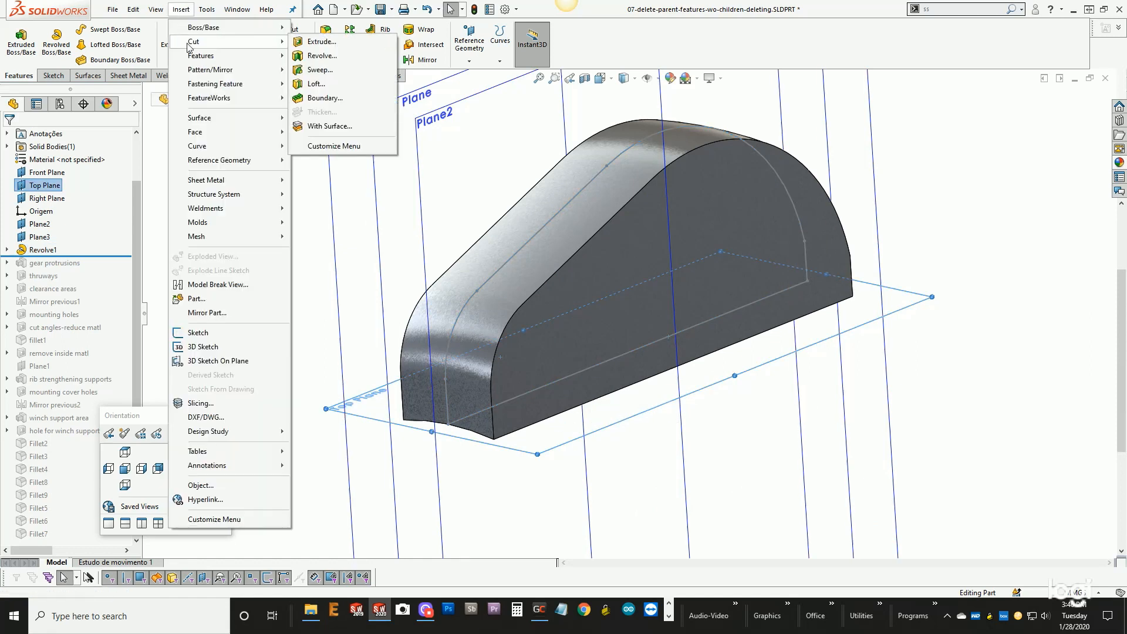
{"action": "left_click", "coordinate": [322, 126]}
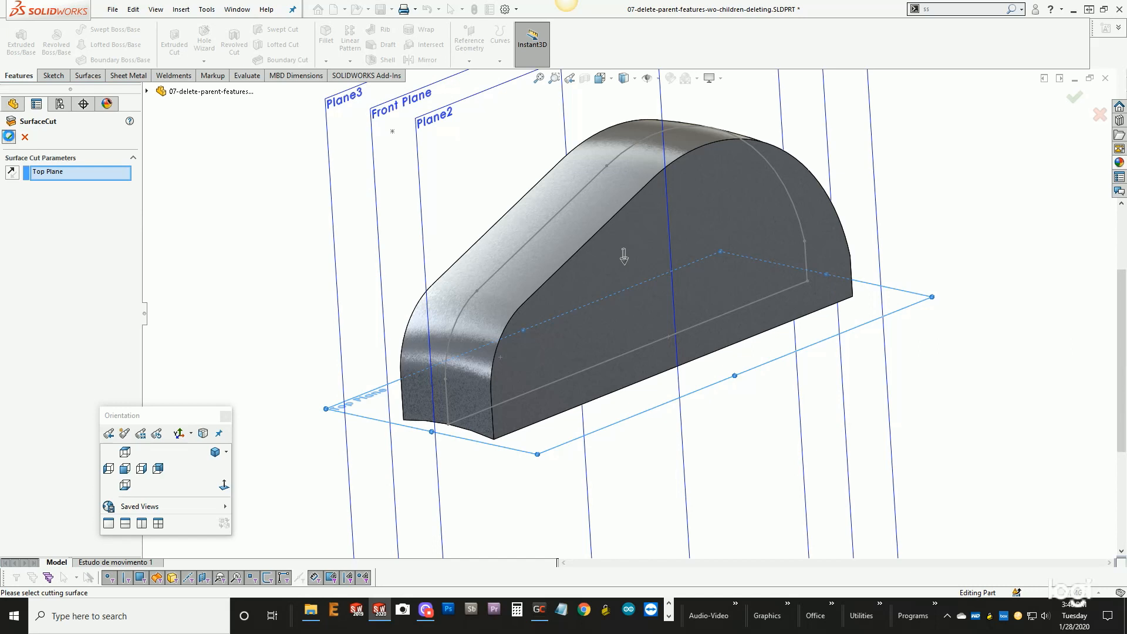
{"action": "left_click", "coordinate": [9, 138]}
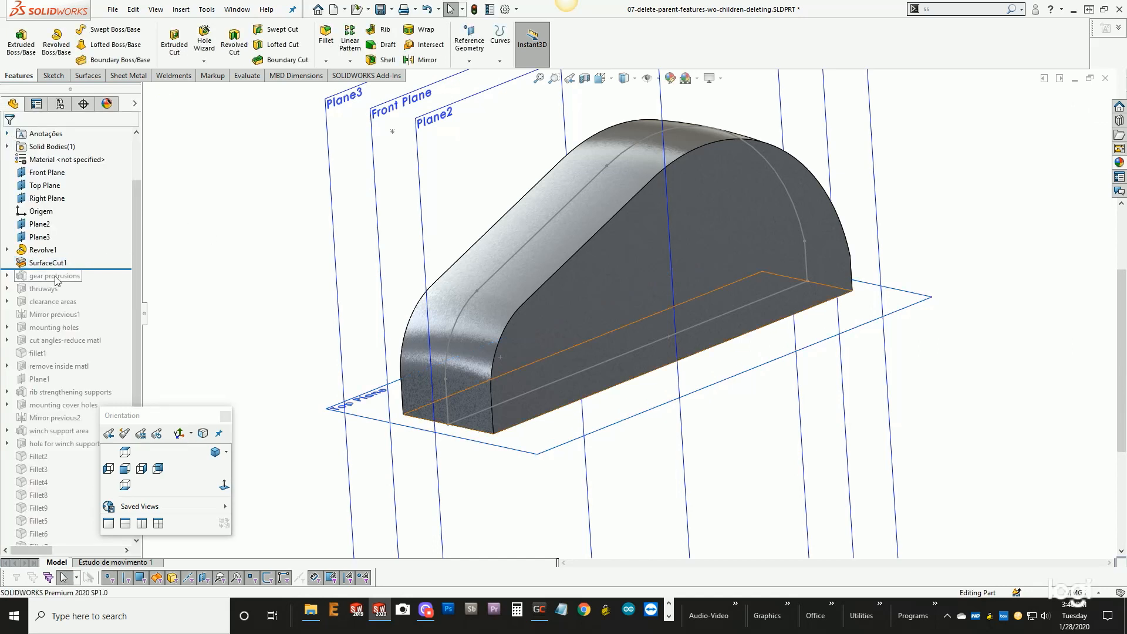
- Roll the feature history forward past SurfaceCut1 to the end of the tree to rebuild all child features
{"action": "mouse_move", "coordinate": [37, 266]}
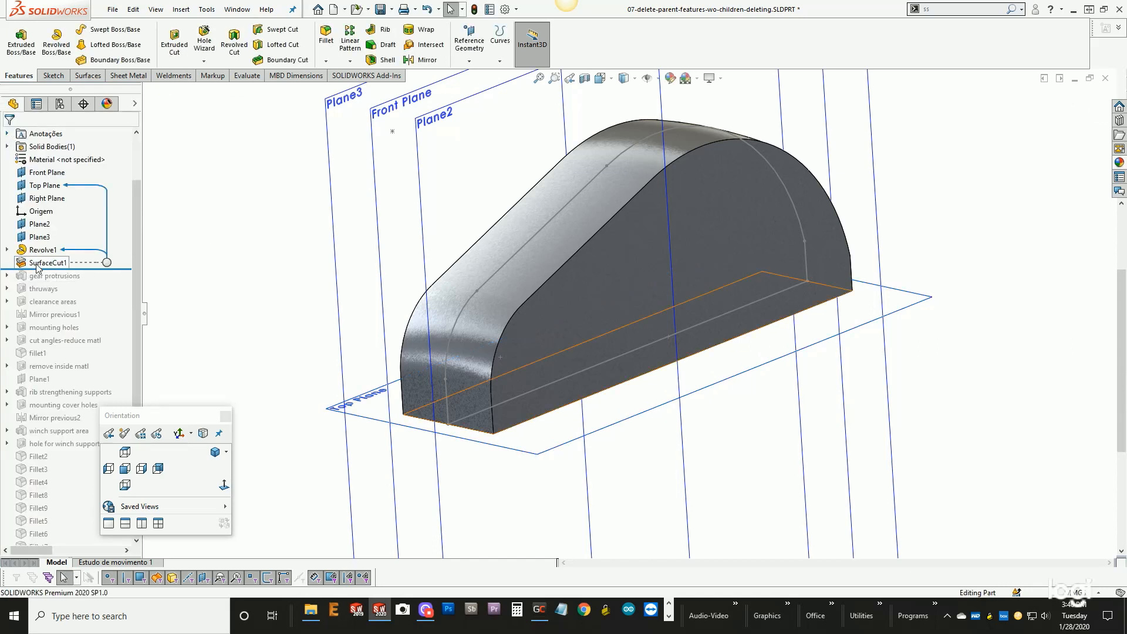
{"action": "scroll", "coordinate": [384, 354], "scroll_direction": "up", "scroll_amount": 2}
{"action": "middle_click_drag", "start_coordinate": [553, 296], "coordinate": [519, 357]}
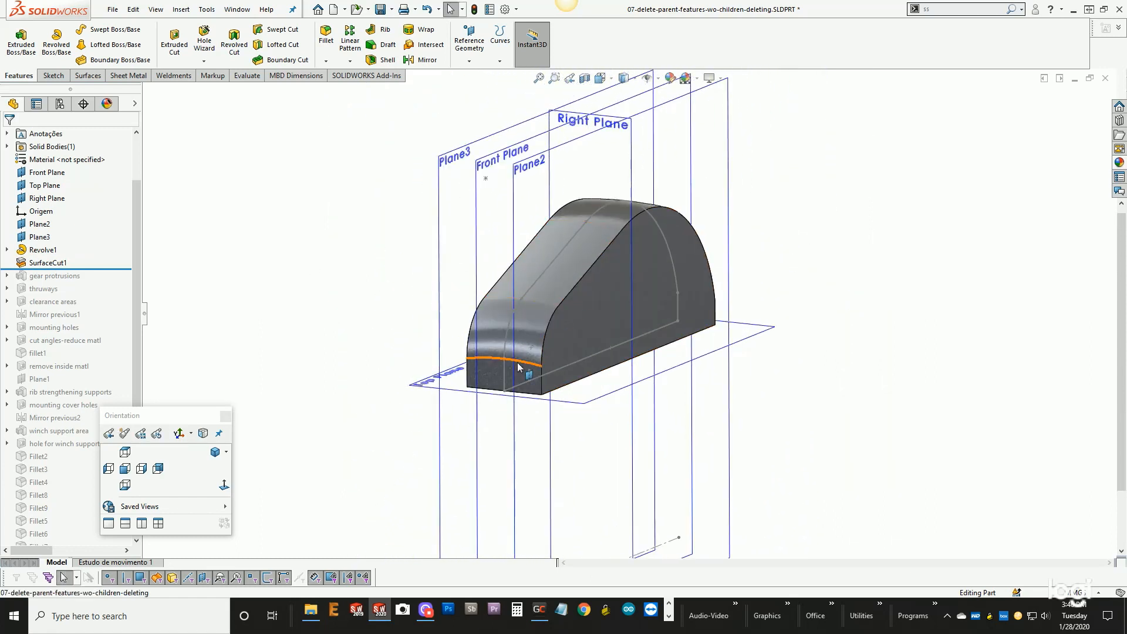
{"action": "middle_click_drag", "start_coordinate": [632, 286], "coordinate": [622, 364]}
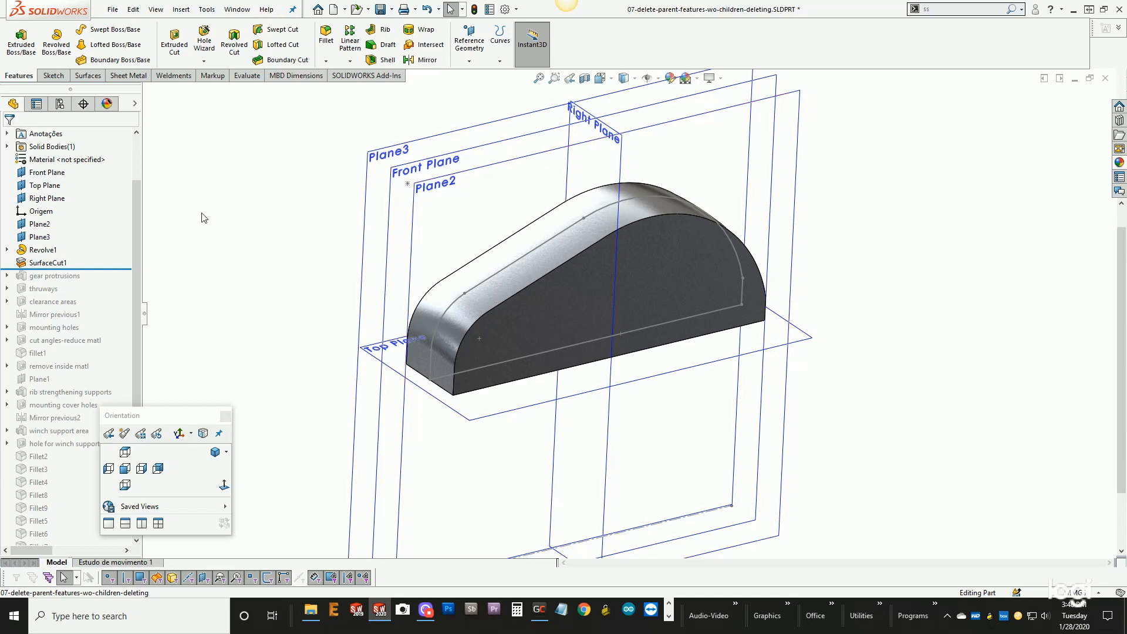
{"action": "left_click_drag", "start_coordinate": [143, 238], "coordinate": [172, 238]}
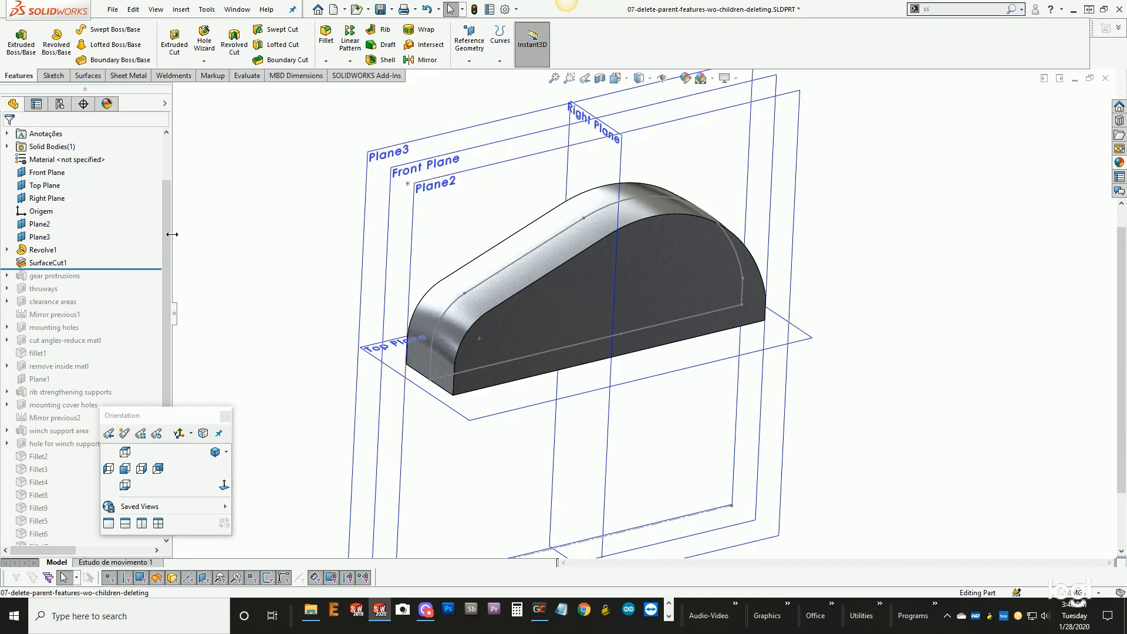
{"action": "left_click_drag", "start_coordinate": [152, 416], "coordinate": [234, 413]}
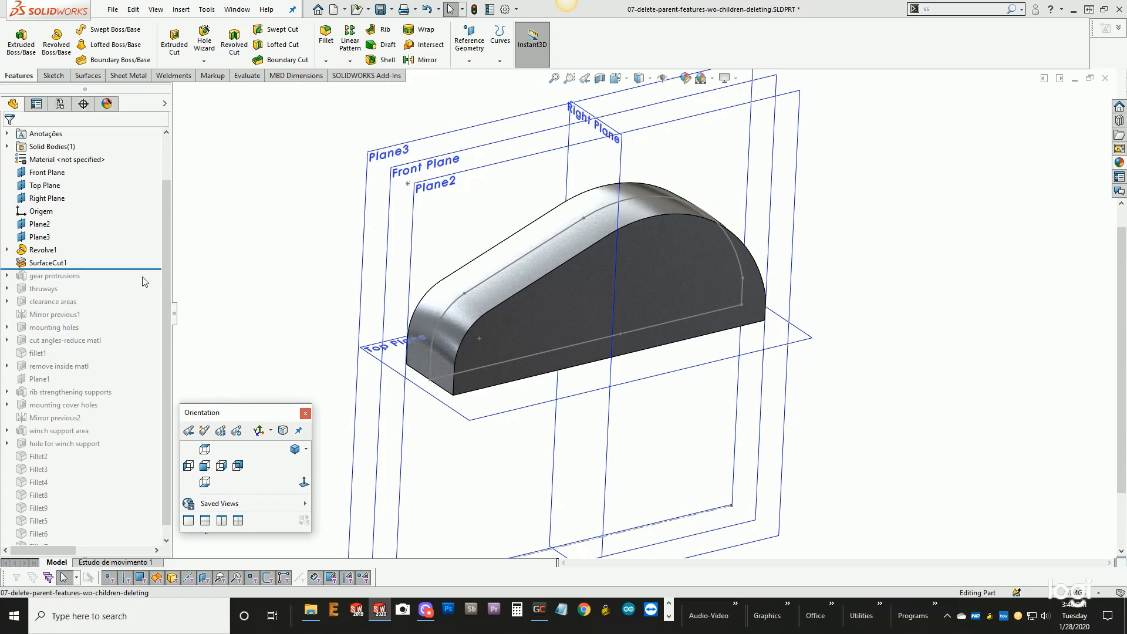
{"action": "left_click_drag", "start_coordinate": [133, 269], "coordinate": [111, 558]}
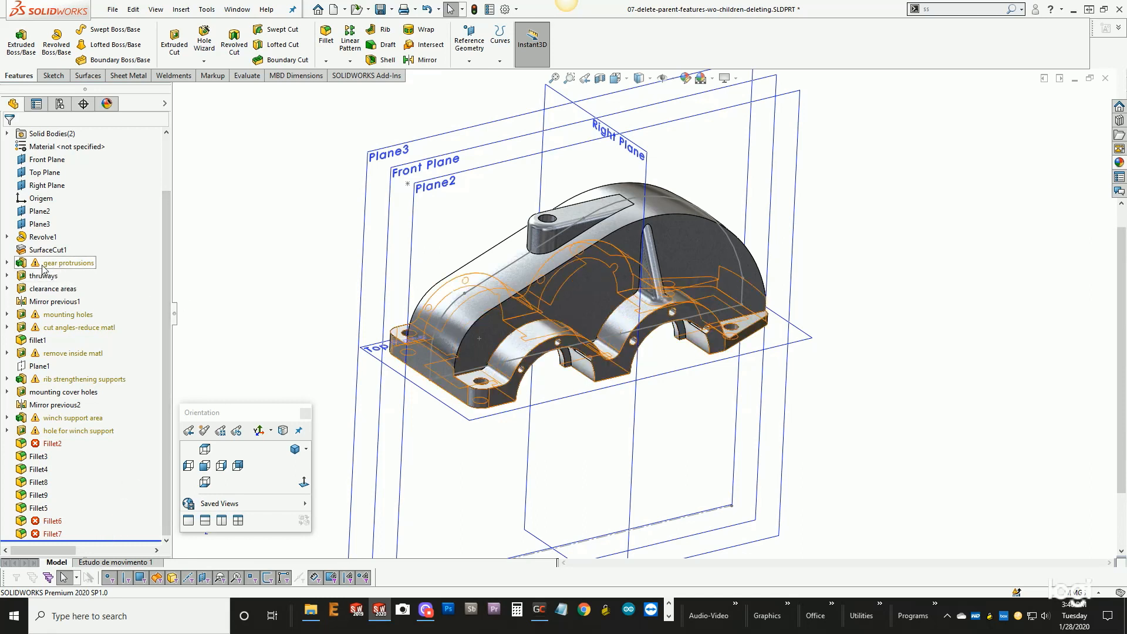
- Examine the flagged child features, expanding gear protrusions and mounting holes to check their sketches
{"action": "mouse_move", "coordinate": [44, 269]}
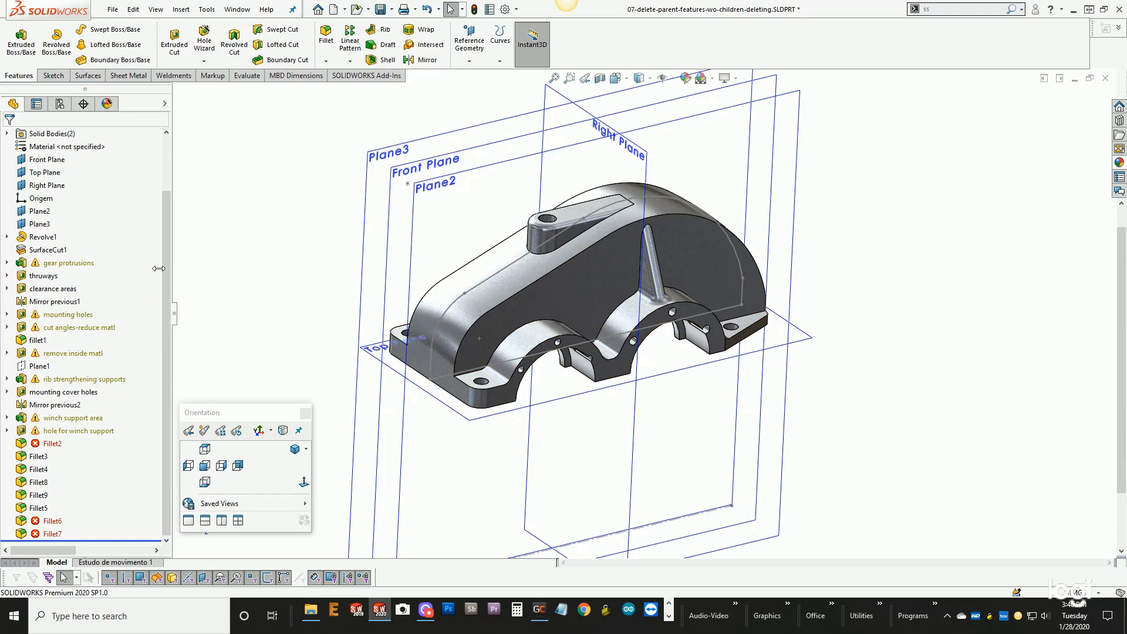
{"action": "mouse_move", "coordinate": [91, 269]}
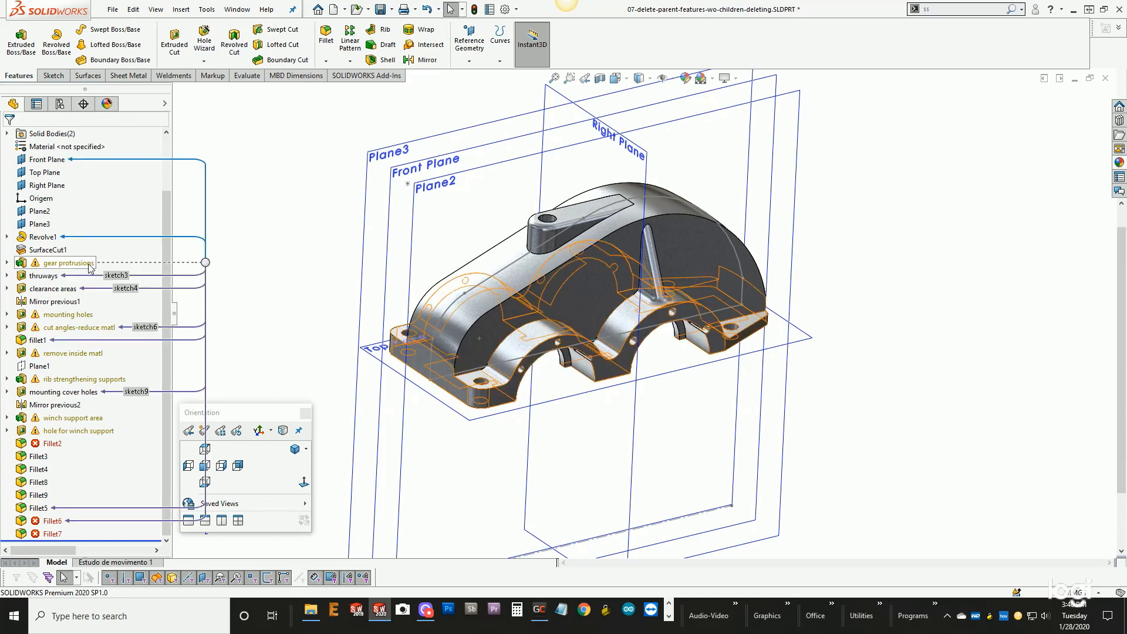
{"action": "left_click", "coordinate": [8, 263]}
{"action": "left_click", "coordinate": [8, 263]}
{"action": "left_click", "coordinate": [7, 315]}
{"action": "left_click", "coordinate": [8, 315]}
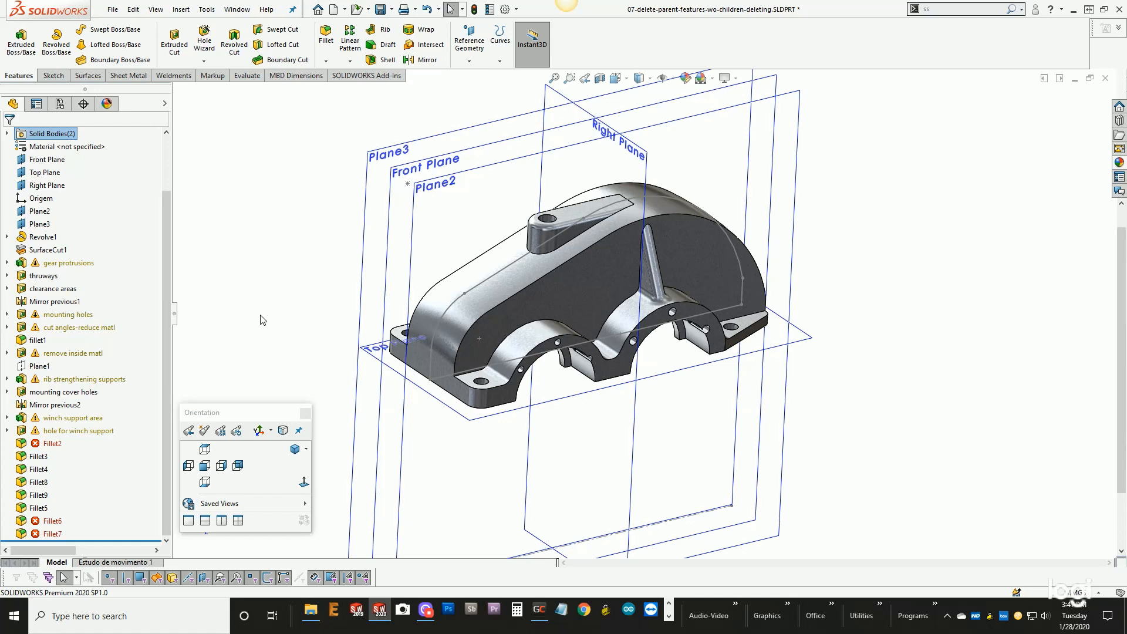
{"action": "left_click", "coordinate": [7, 263]}
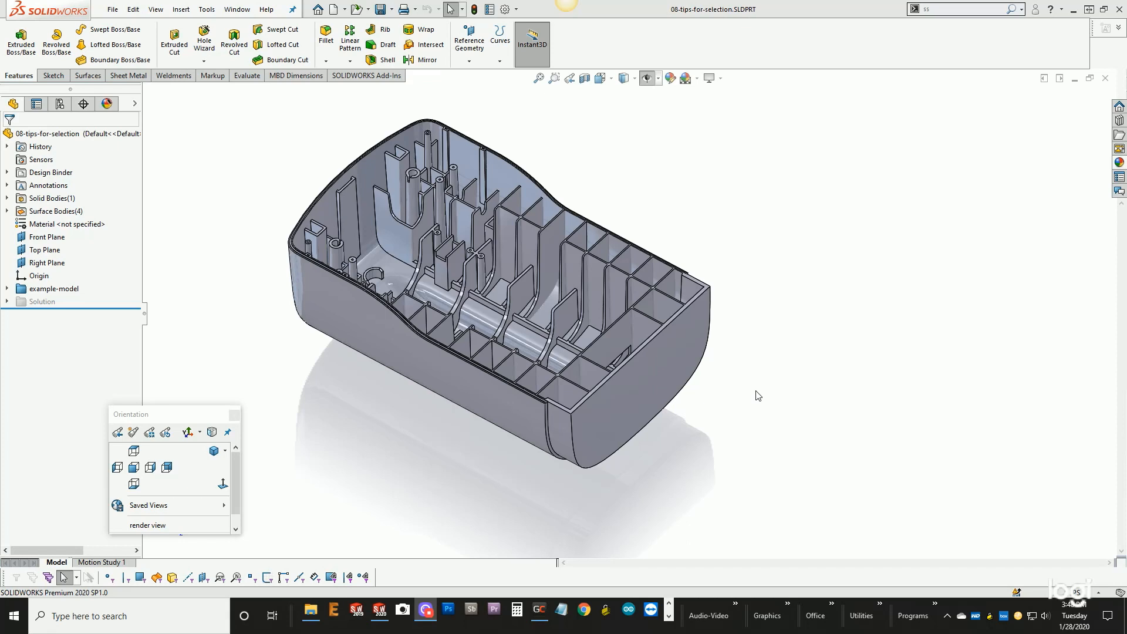
- In the 08-tips-for-selection part, browse the faces behind a rib wall with Select Other and close the list
{"action": "middle_click_drag", "start_coordinate": [755, 392], "coordinate": [622, 290]}
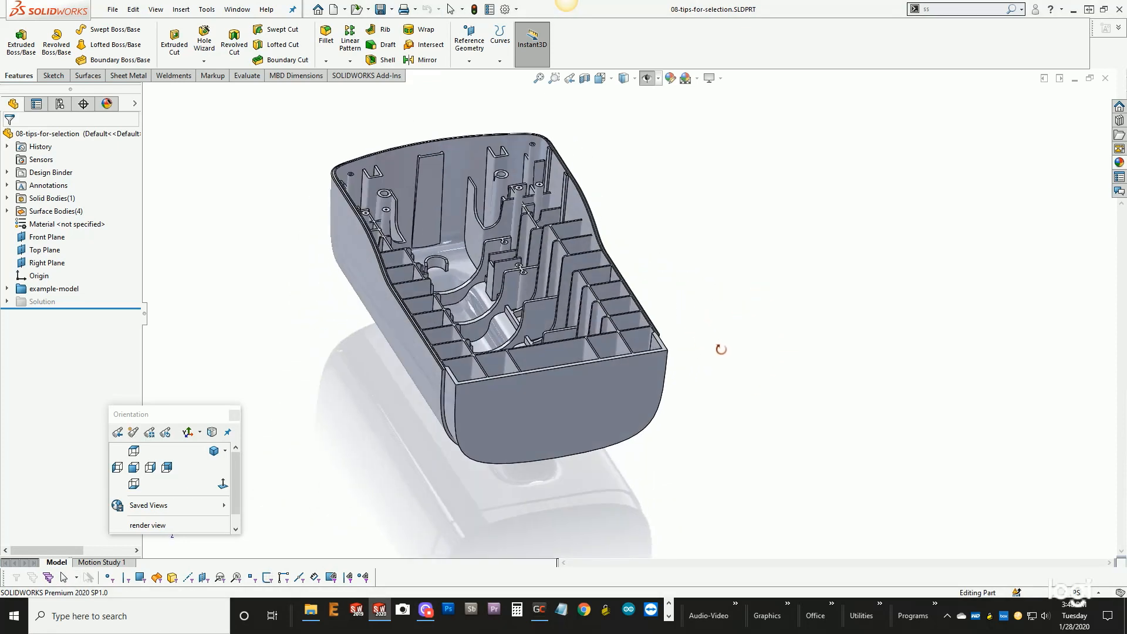
{"action": "scroll", "coordinate": [462, 255], "scroll_direction": "down", "scroll_amount": 5}
{"action": "scroll", "coordinate": [462, 255], "scroll_direction": "up", "scroll_amount": 6}
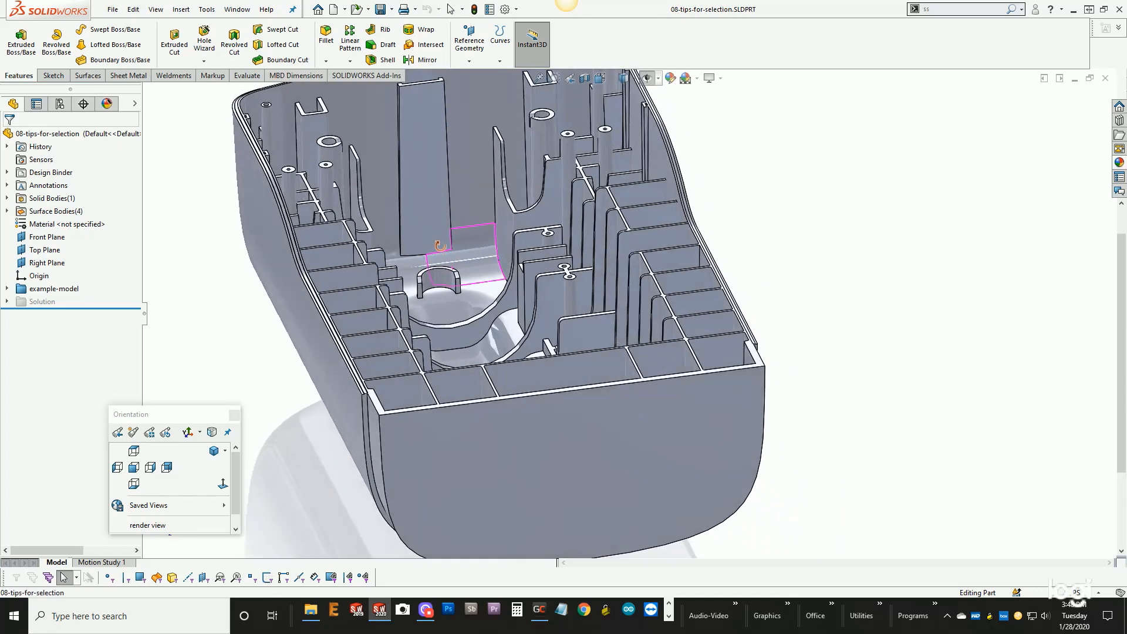
{"action": "middle_click_drag", "start_coordinate": [470, 248], "coordinate": [447, 259]}
{"action": "scroll", "coordinate": [449, 258], "scroll_direction": "down", "scroll_amount": 3}
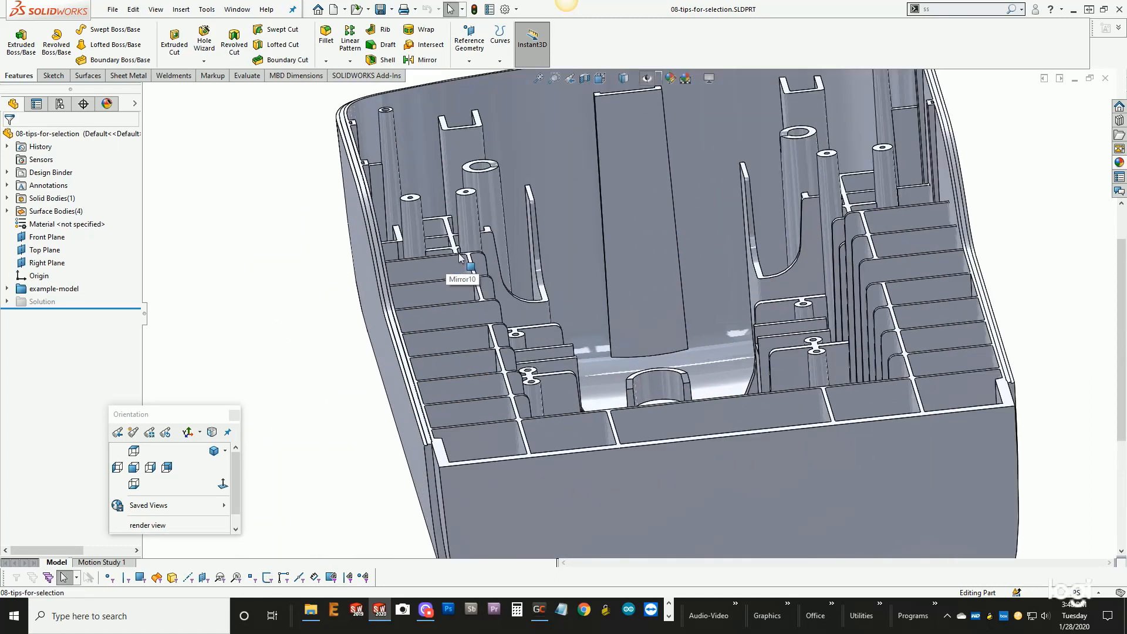
{"action": "scroll", "coordinate": [460, 259], "scroll_direction": "down", "scroll_amount": 3}
{"action": "middle_click_drag", "start_coordinate": [477, 274], "coordinate": [478, 366]}
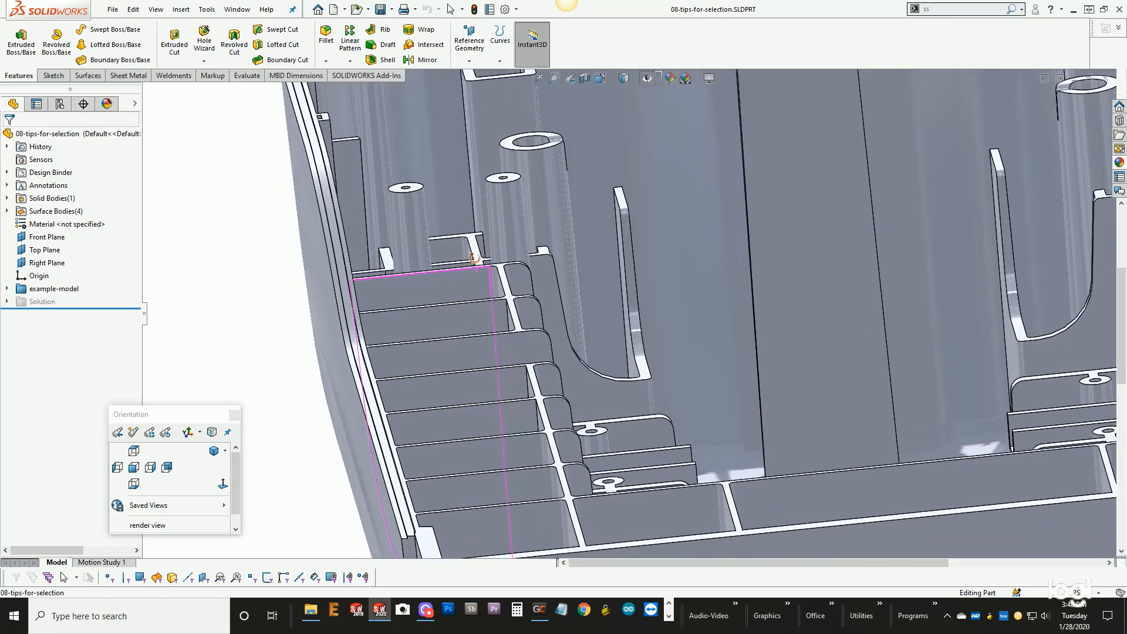
{"action": "right_click", "coordinate": [471, 353]}
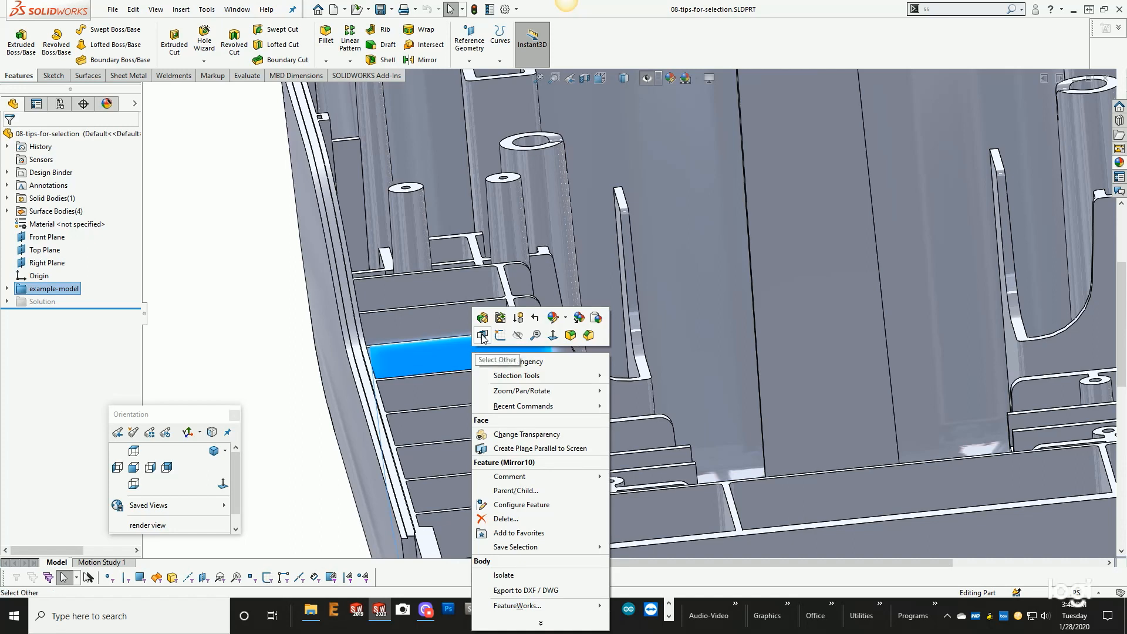
{"action": "left_click", "coordinate": [482, 335]}
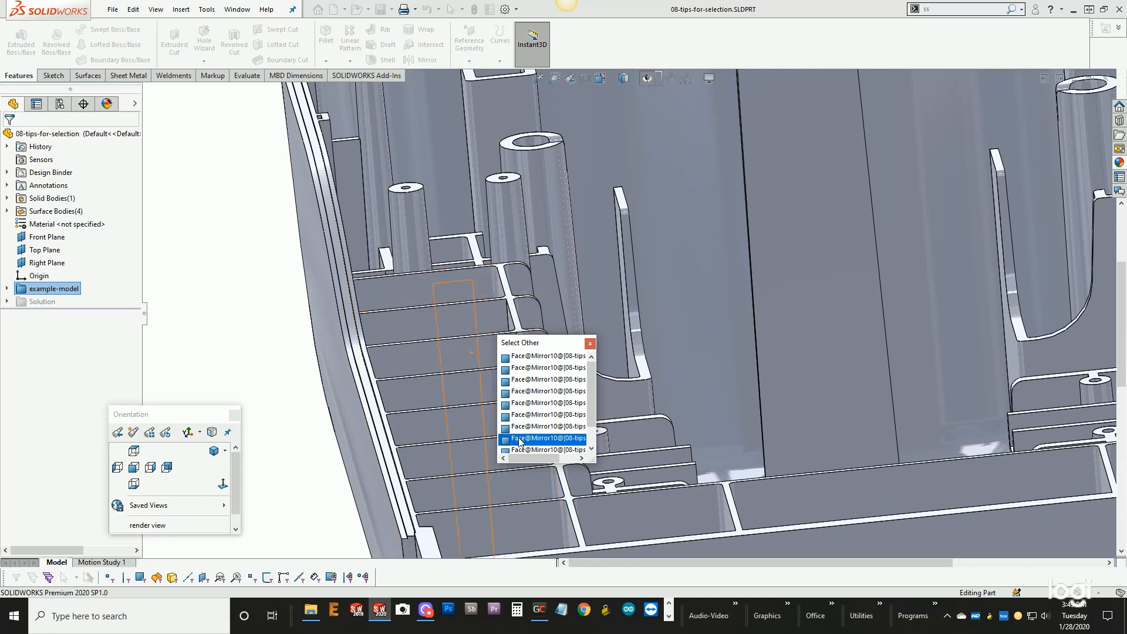
{"action": "left_click_drag", "start_coordinate": [591, 414], "coordinate": [591, 436]}
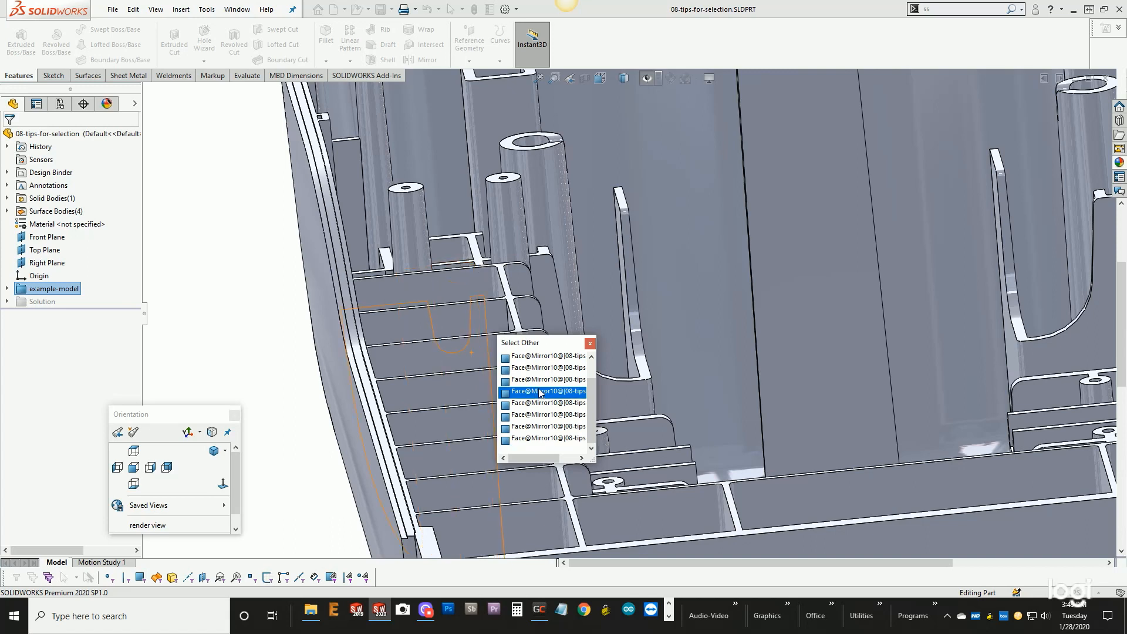
{"action": "left_click", "coordinate": [590, 345]}
- Use Select Other on the small cylindrical boss, hiding covering faces to look at the hidden faces, and leave the command
{"action": "scroll", "coordinate": [533, 397], "scroll_direction": "up", "scroll_amount": 5}
{"action": "middle_click_drag", "start_coordinate": [533, 397], "coordinate": [496, 258]}
{"action": "scroll", "coordinate": [576, 435], "scroll_direction": "up", "scroll_amount": 3}
{"action": "scroll", "coordinate": [494, 246], "scroll_direction": "down", "scroll_amount": 6}
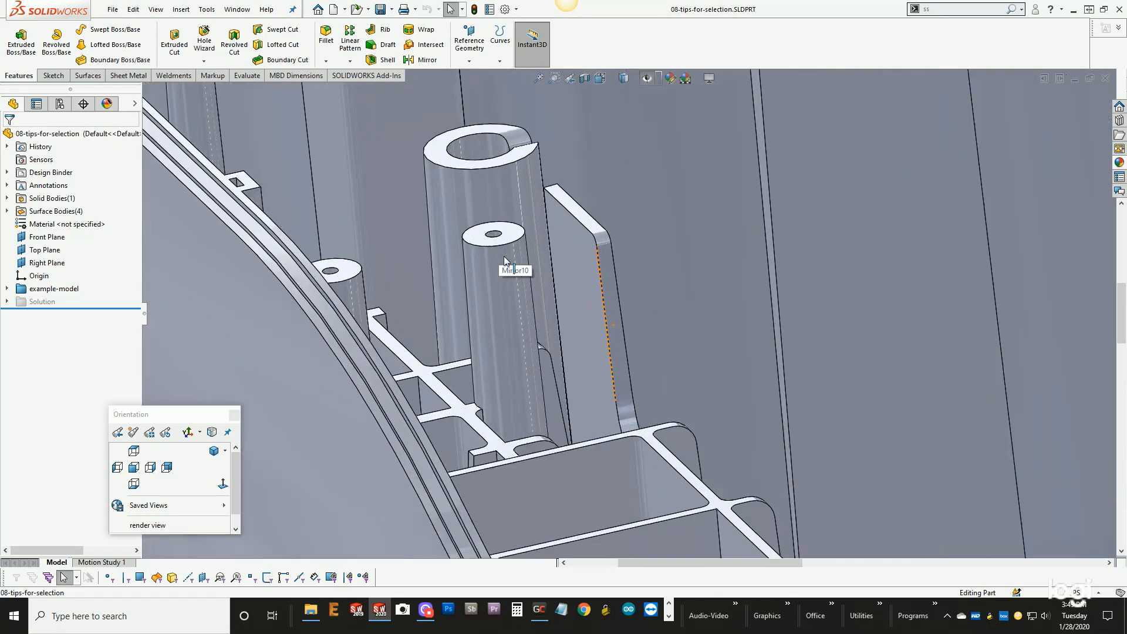
{"action": "left_click", "coordinate": [502, 288]}
{"action": "right_click", "coordinate": [503, 288]}
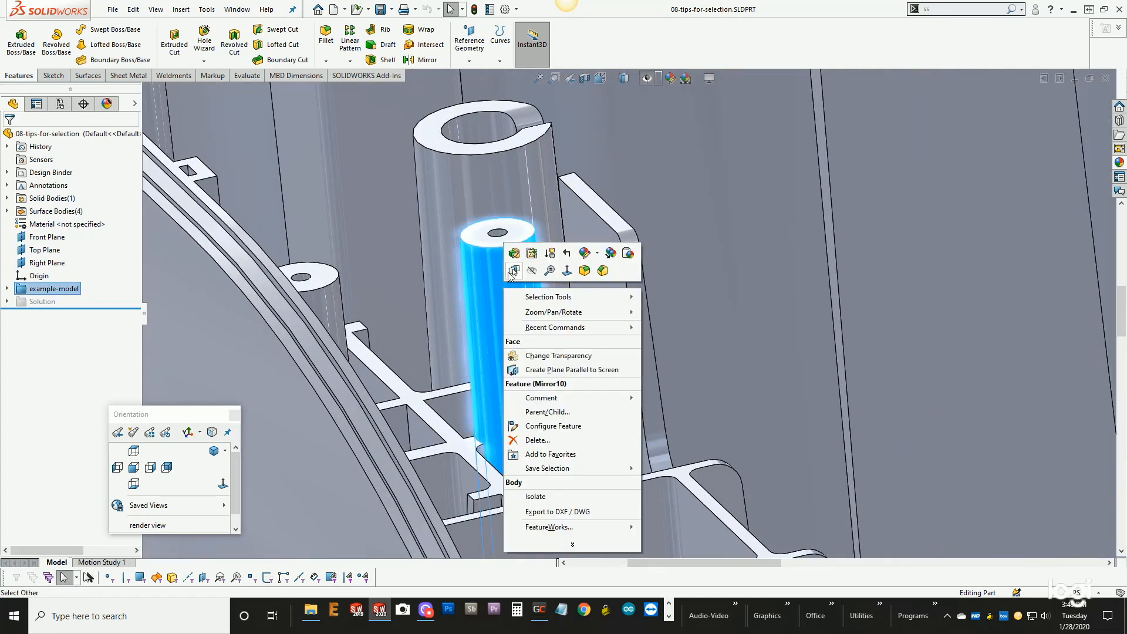
{"action": "left_click", "coordinate": [518, 287]}
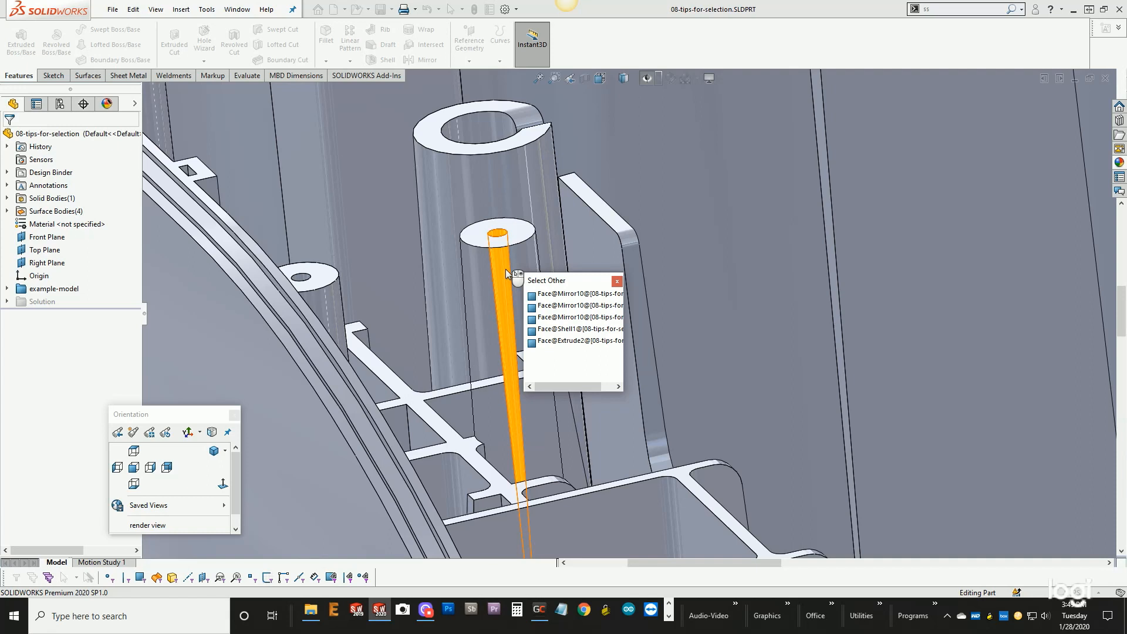
{"action": "right_click", "coordinate": [478, 350]}
{"action": "scroll", "coordinate": [479, 351], "scroll_direction": "up", "scroll_amount": 6}
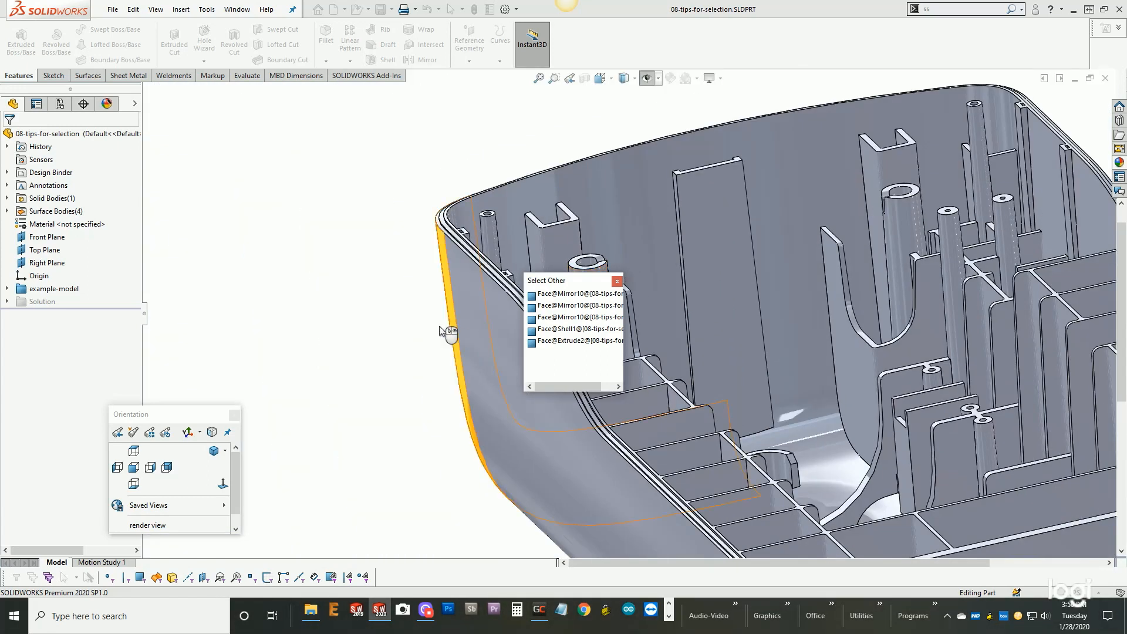
{"action": "middle_click_drag", "start_coordinate": [387, 330], "coordinate": [419, 421]}
{"action": "scroll", "coordinate": [419, 421], "scroll_direction": "up", "scroll_amount": 2}
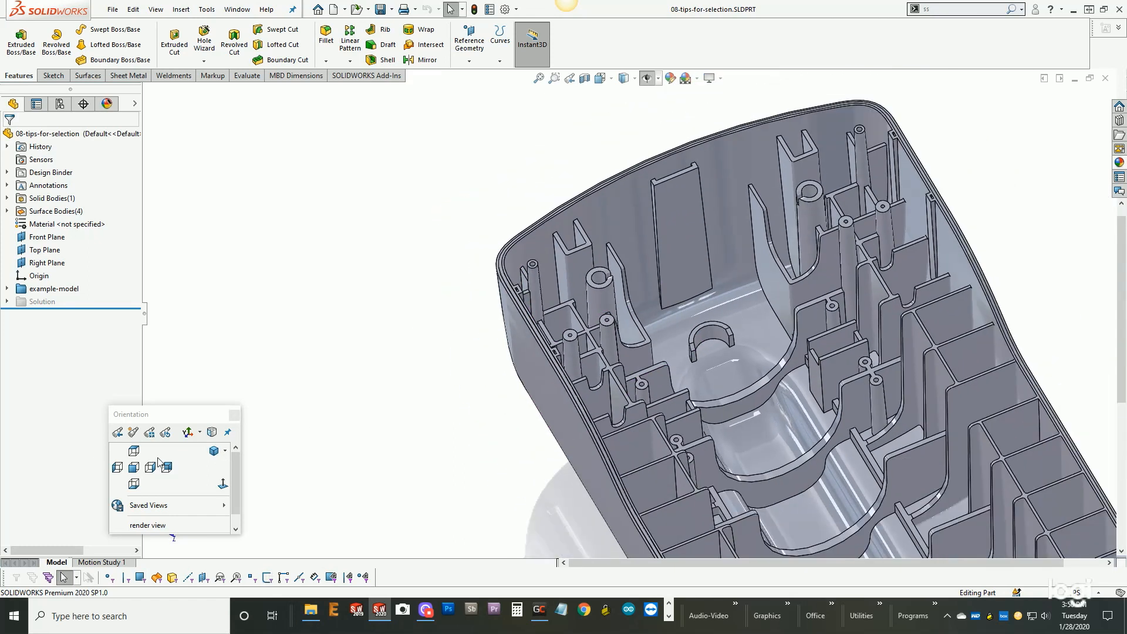
- From the Top view, lasso the faces of the boss at the crossing corner ribs and remove them with Delete Face, using Delete and Patch
{"action": "left_click", "coordinate": [134, 451]}
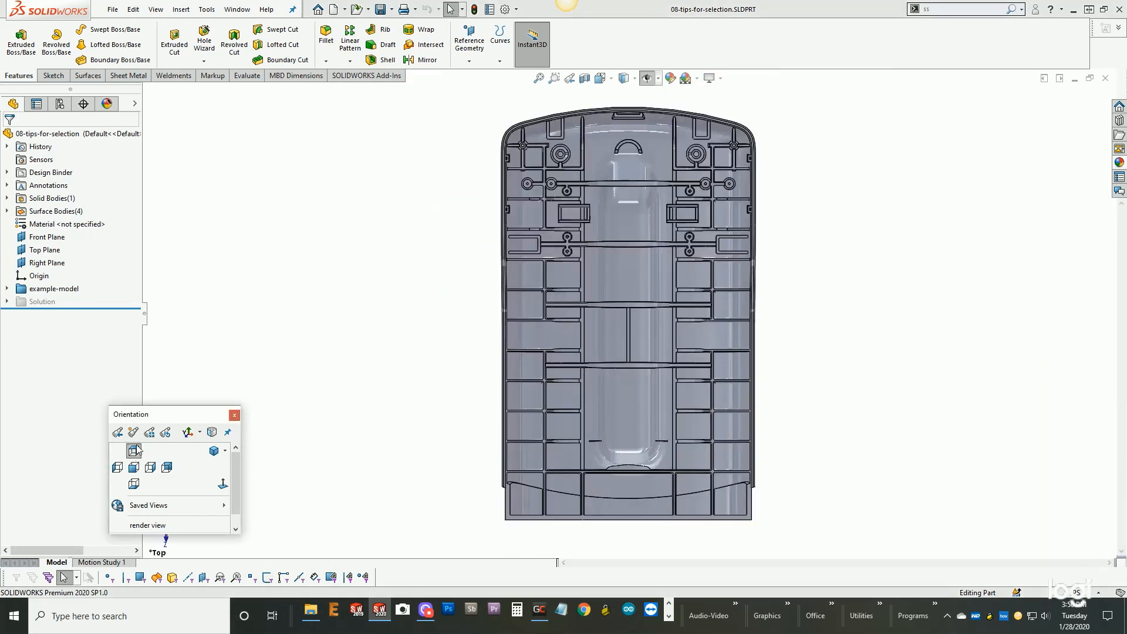
{"action": "scroll", "coordinate": [562, 125], "scroll_direction": "down", "scroll_amount": 1}
{"action": "scroll", "coordinate": [561, 126], "scroll_direction": "down", "scroll_amount": 1}
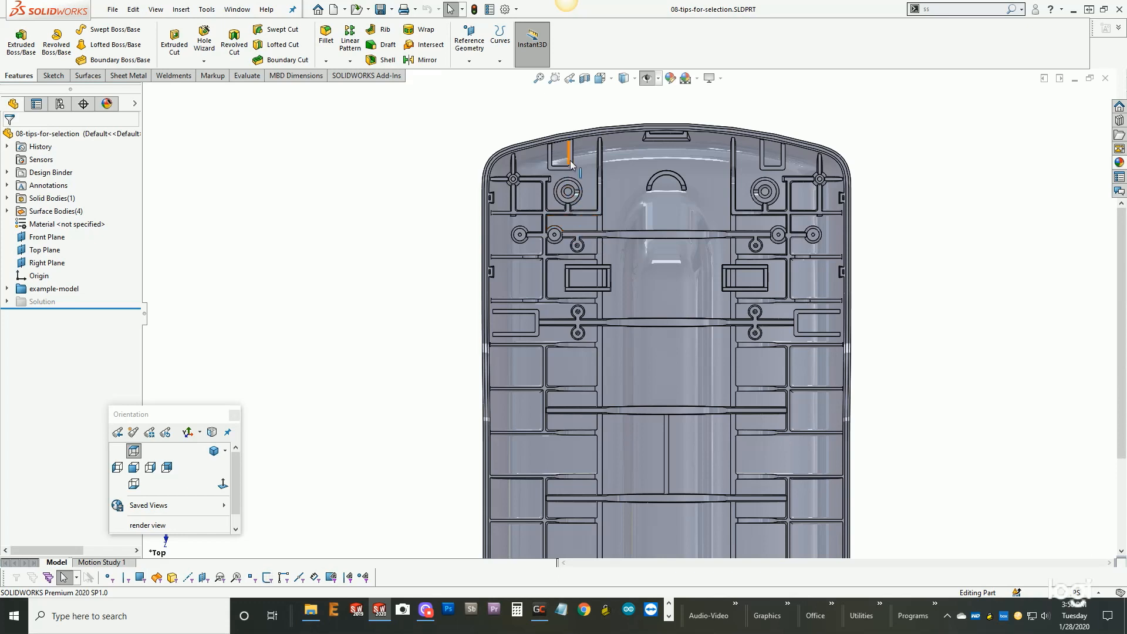
{"action": "scroll", "coordinate": [569, 226], "scroll_direction": "down", "scroll_amount": 4}
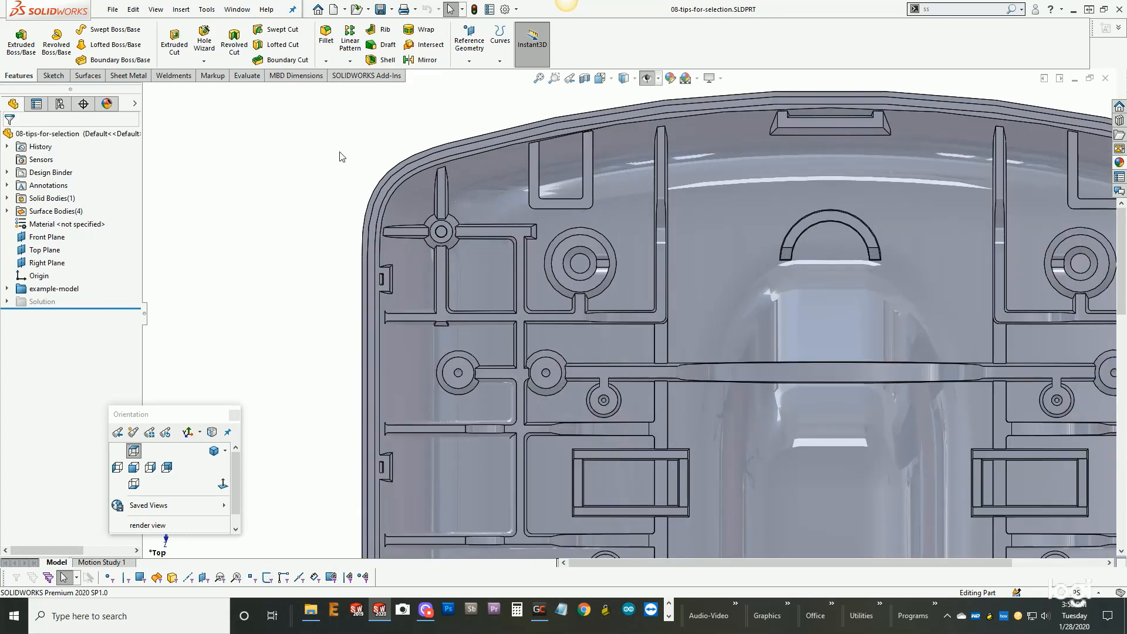
{"action": "right_click", "coordinate": [265, 195]}
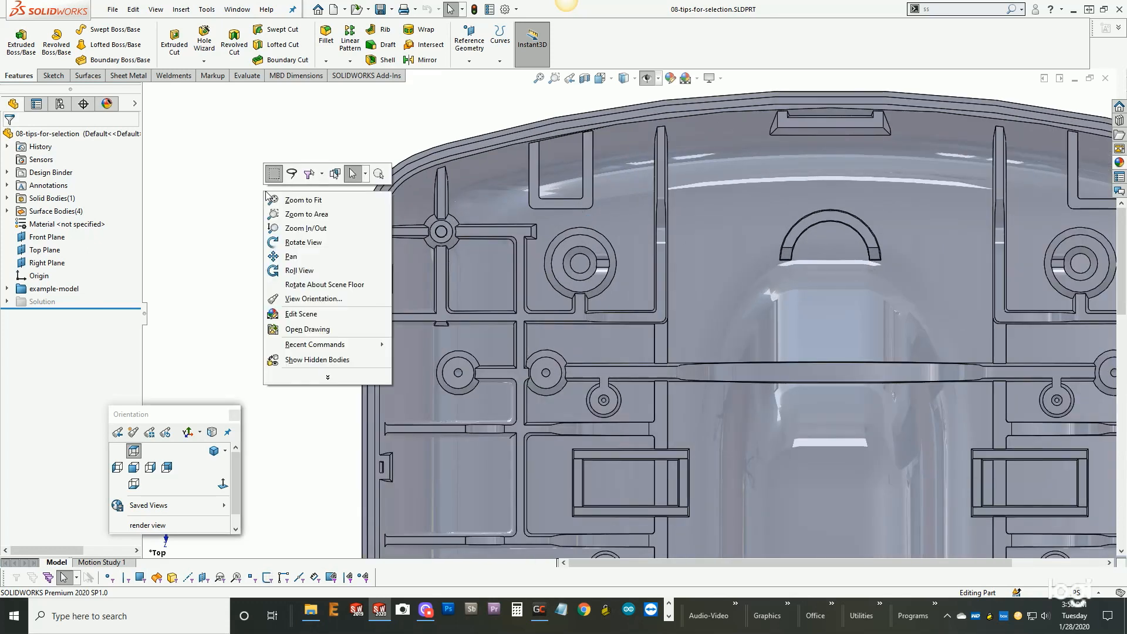
{"action": "left_click", "coordinate": [288, 174]}
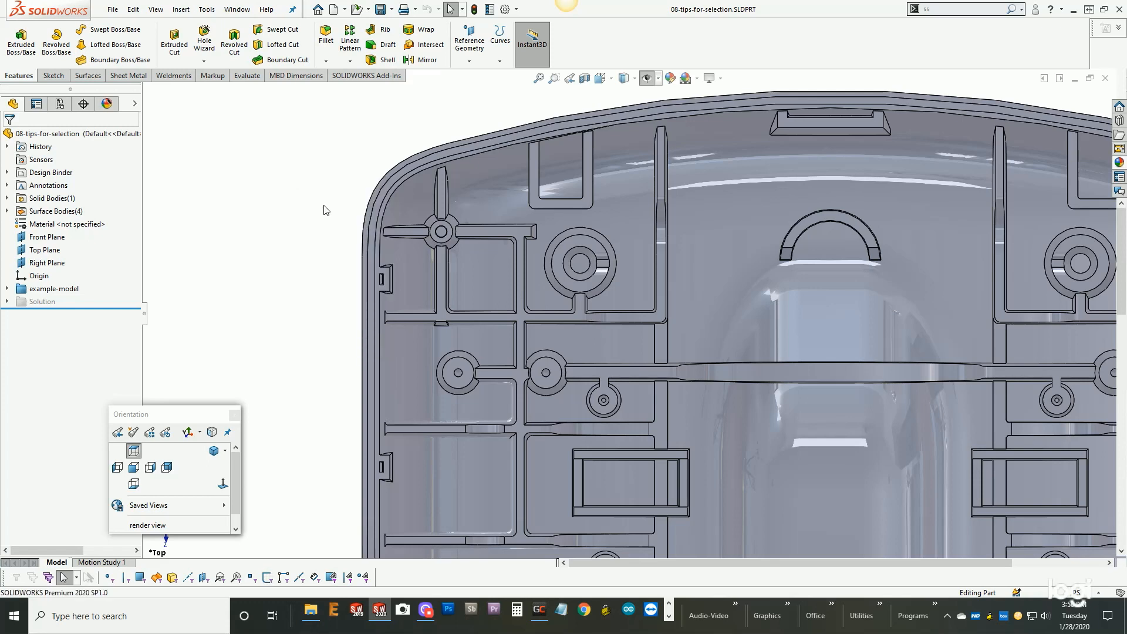
{"action": "key", "text": "s"}
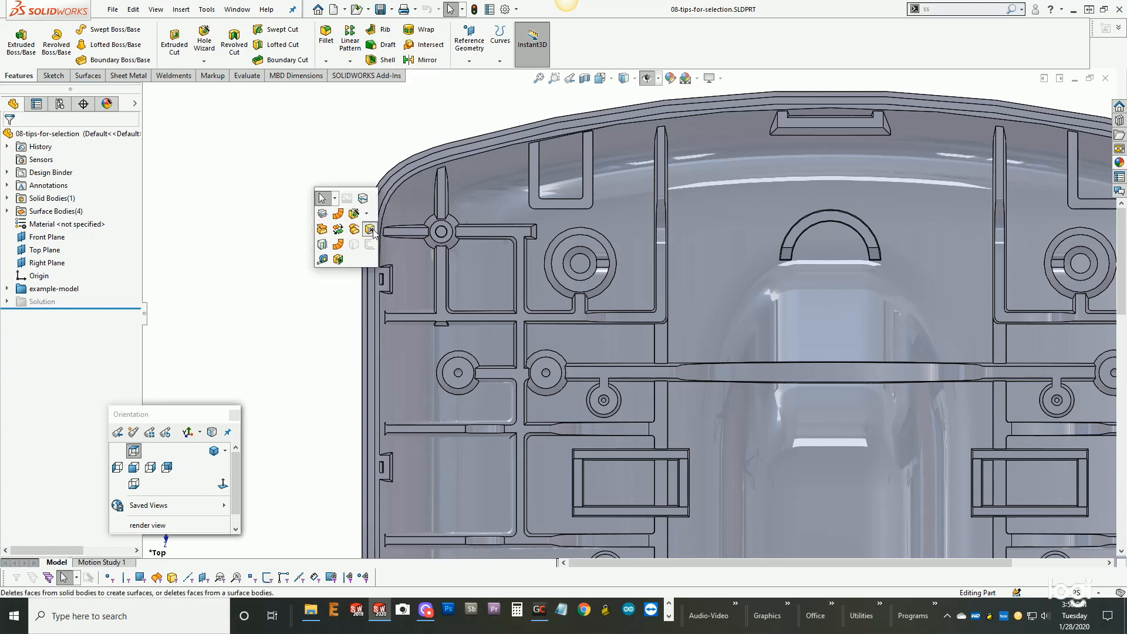
{"action": "left_click", "coordinate": [370, 231]}
{"action": "mouse_move", "coordinate": [333, 175]}
{"action": "left_mouse_down"}
{"action": "mouse_move", "coordinate": [368, 201]}
{"action": "mouse_move", "coordinate": [463, 209]}
{"action": "mouse_move", "coordinate": [469, 259]}
{"action": "mouse_move", "coordinate": [424, 266]}
{"action": "mouse_move", "coordinate": [408, 215]}
{"action": "mouse_move", "coordinate": [346, 179]}
{"action": "left_mouse_up"}
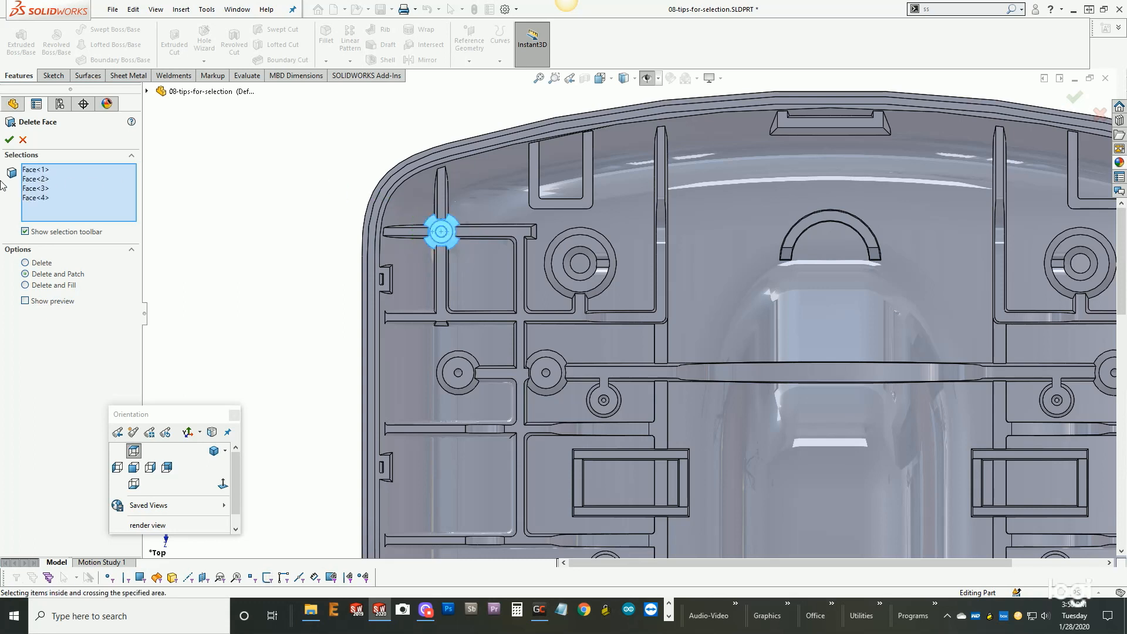
{"action": "left_click", "coordinate": [8, 140]}
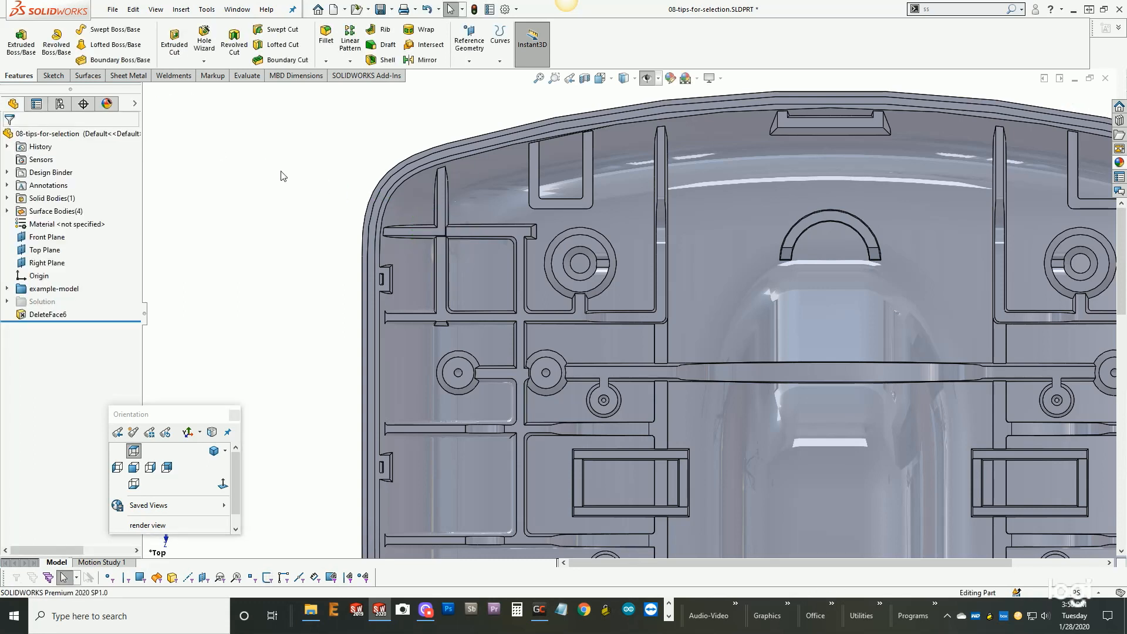
{"action": "middle_click_drag", "start_coordinate": [382, 249], "coordinate": [376, 206]}
{"action": "scroll", "coordinate": [375, 206], "scroll_direction": "up", "scroll_amount": 2}
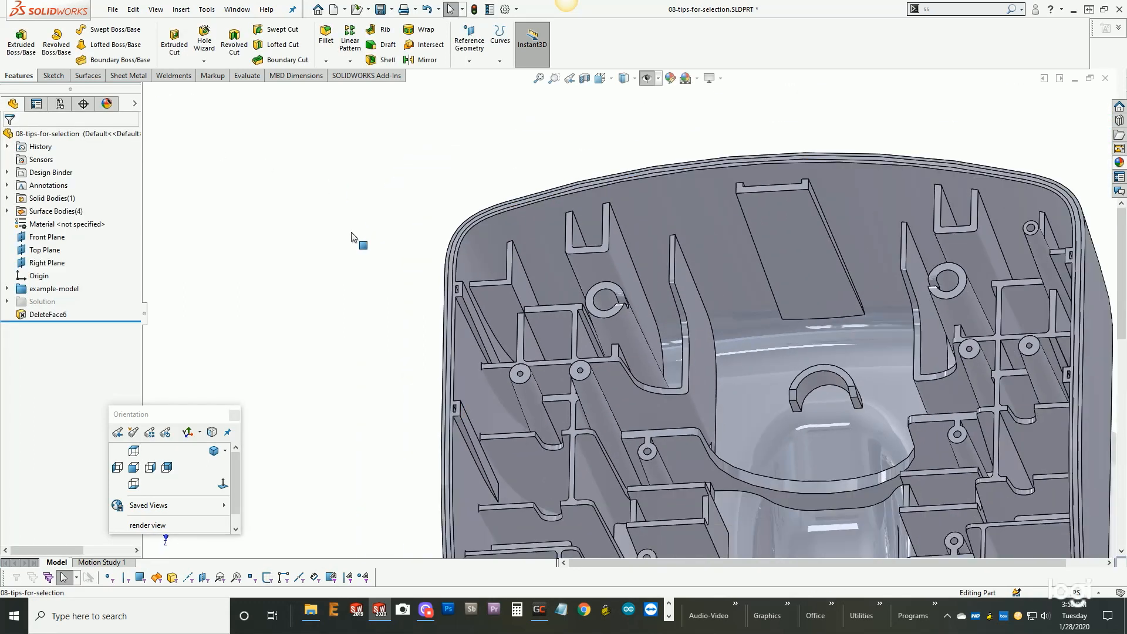
{"action": "left_click", "coordinate": [134, 450]}
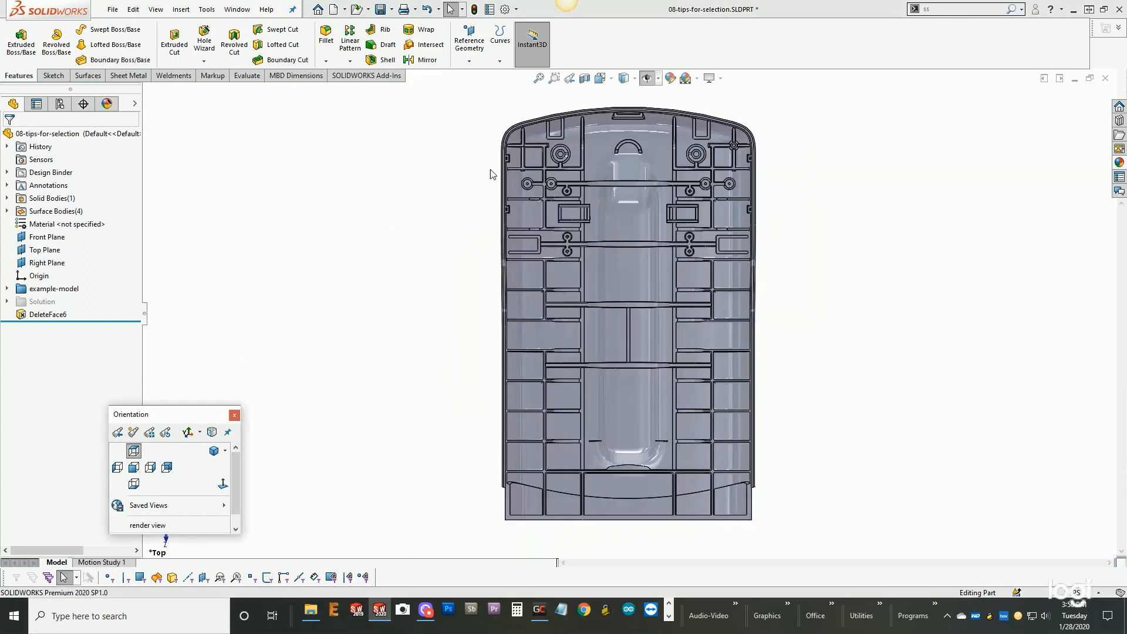
{"action": "scroll", "coordinate": [541, 117], "scroll_direction": "down", "scroll_amount": 6}
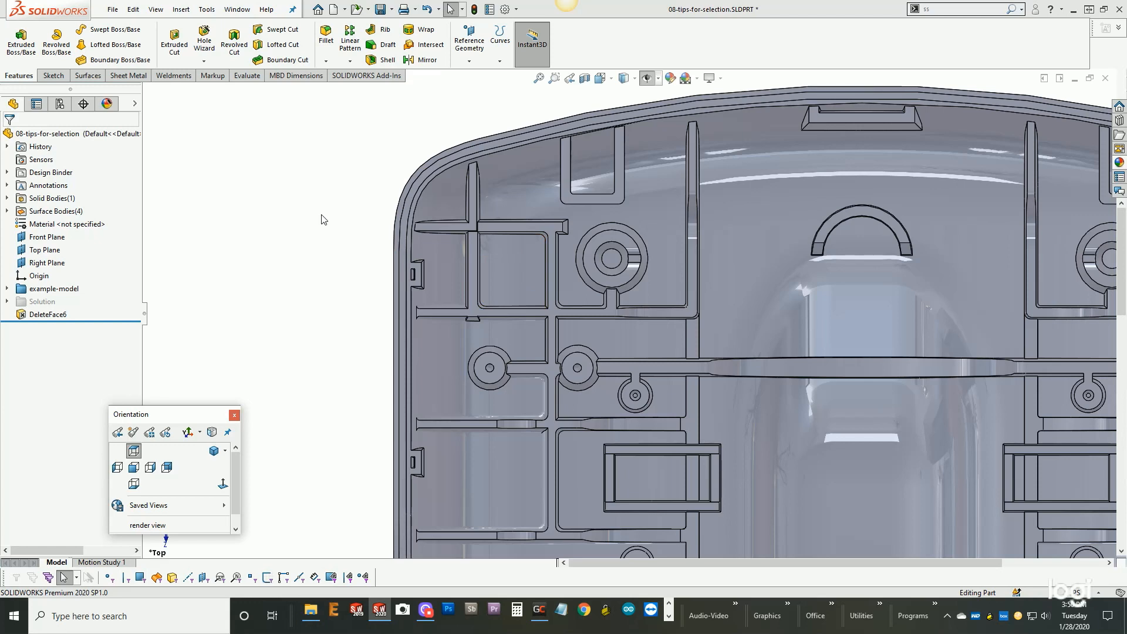
{"action": "right_click", "coordinate": [300, 187]}
{"action": "left_click", "coordinate": [315, 175]}
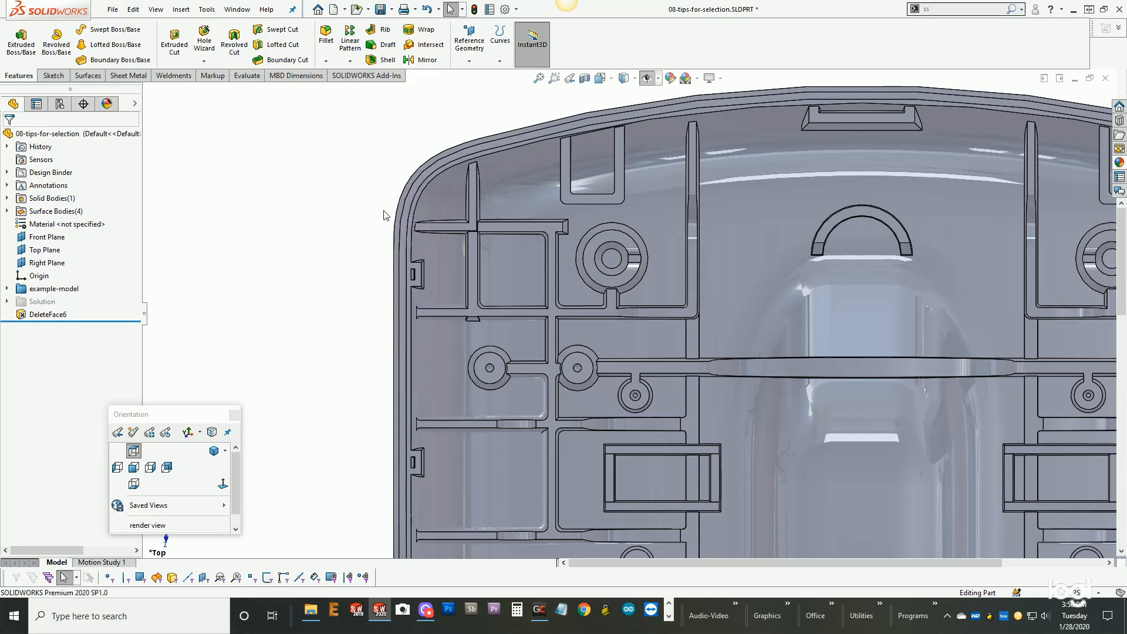
{"action": "key", "text": "s"}
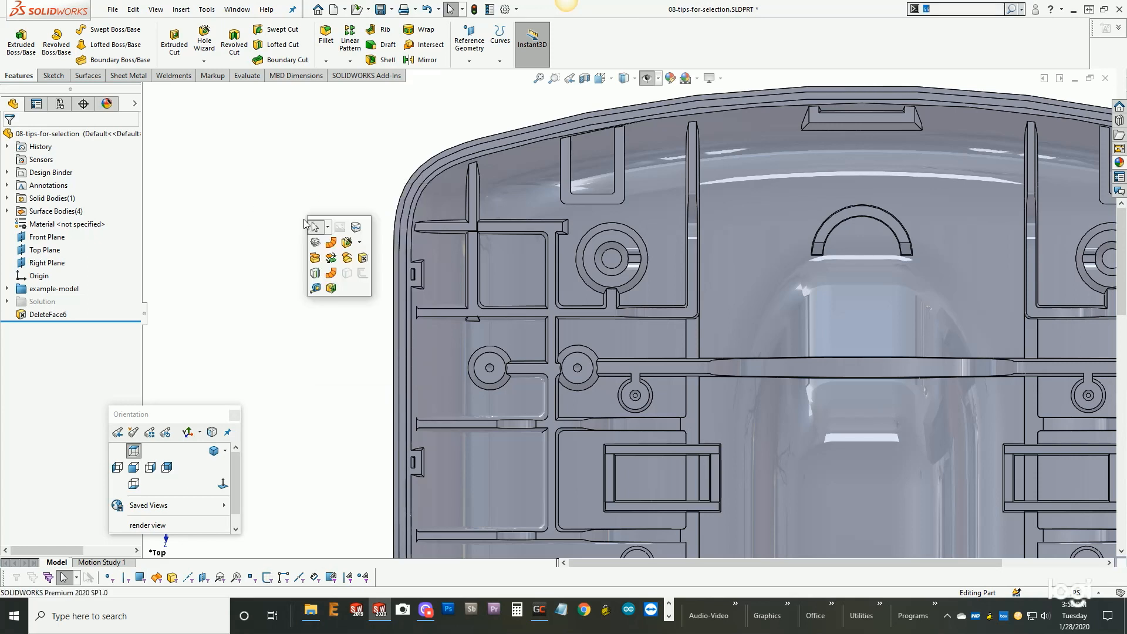
{"action": "left_click", "coordinate": [362, 258]}
{"action": "left_click", "coordinate": [437, 203]}
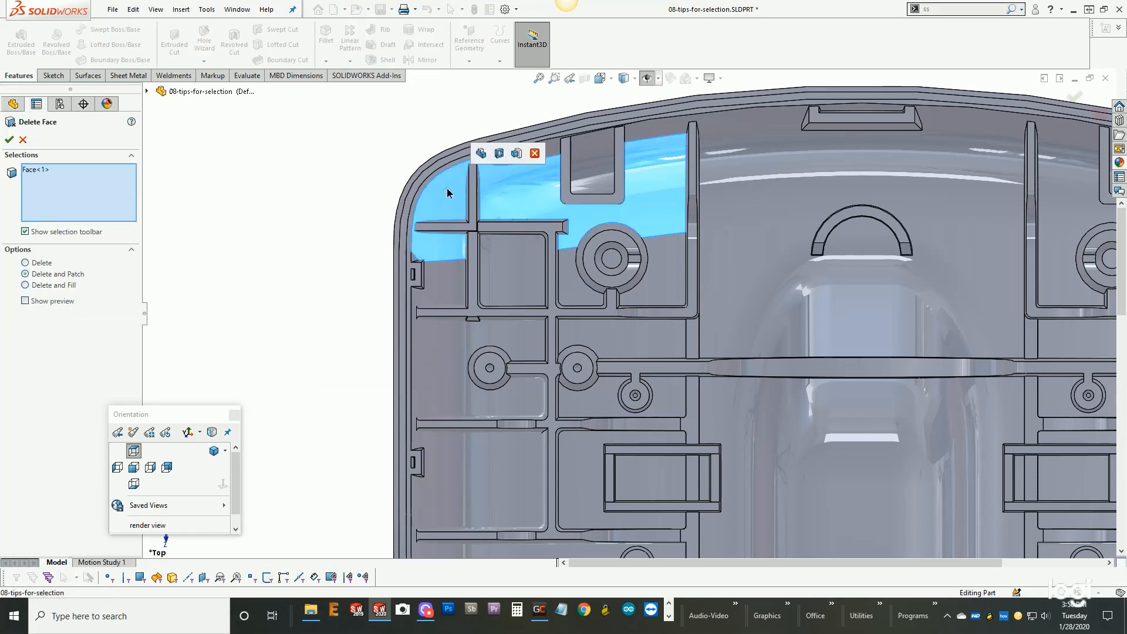
{"action": "left_click_drag", "start_coordinate": [503, 247], "coordinate": [512, 256]}
{"action": "left_click_drag", "start_coordinate": [511, 254], "coordinate": [512, 252]}
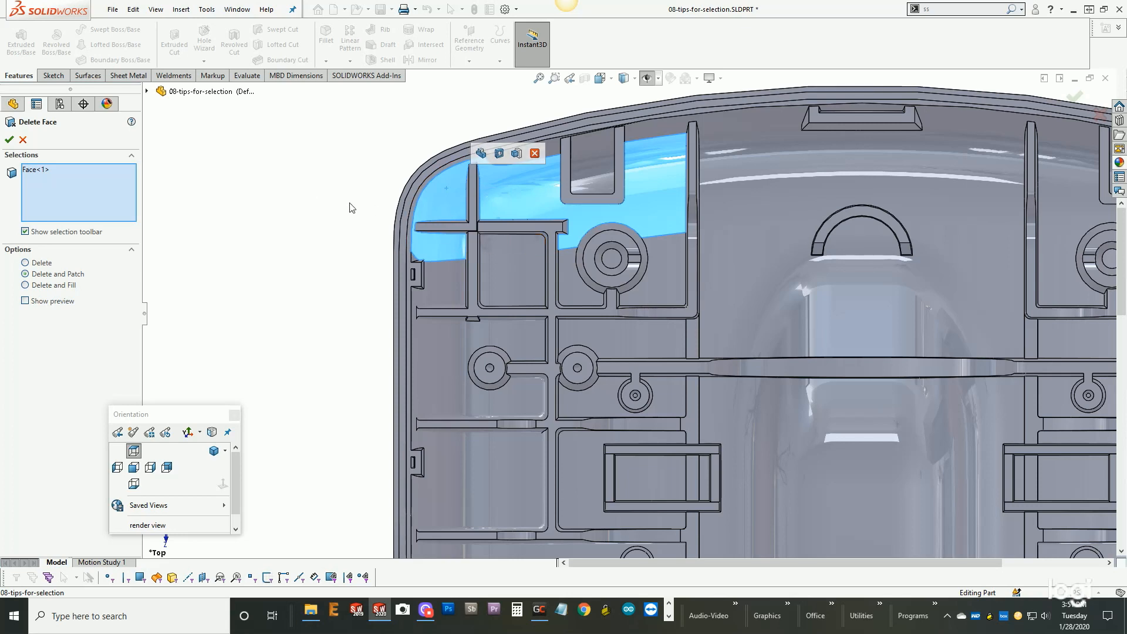
{"action": "left_click", "coordinate": [9, 139]}
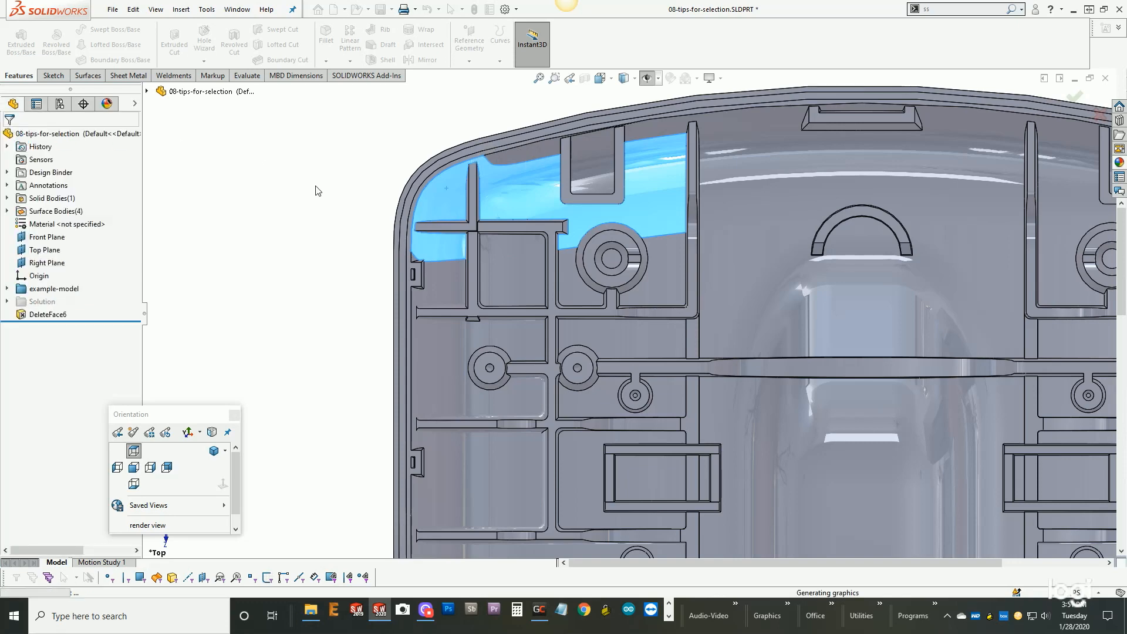
- Copy the small floor face beside the curved rib as a surface with a 0 in offset
{"action": "scroll", "coordinate": [318, 204], "scroll_direction": "up", "scroll_amount": 3}
{"action": "middle_click_drag", "start_coordinate": [673, 513], "coordinate": [695, 441]}
{"action": "scroll", "coordinate": [769, 443], "scroll_direction": "up", "scroll_amount": 2}
{"action": "scroll", "coordinate": [729, 402], "scroll_direction": "down", "scroll_amount": 2}
{"action": "scroll", "coordinate": [728, 401], "scroll_direction": "down", "scroll_amount": 1}
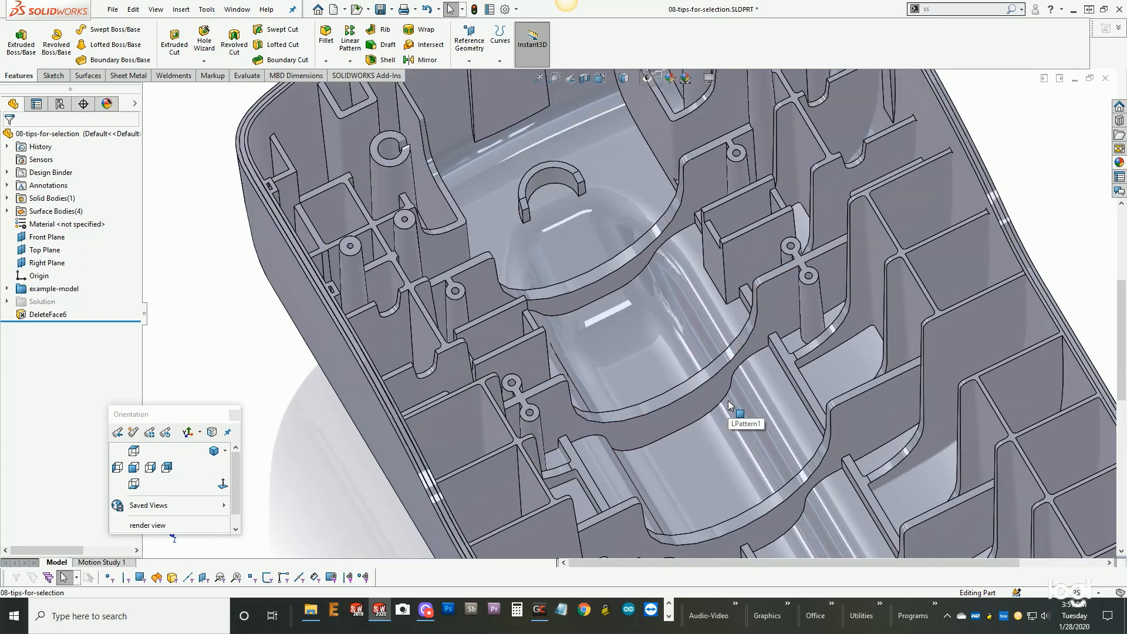
{"action": "mouse_move", "coordinate": [718, 375]}
{"action": "middle_mouse_down"}
{"action": "mouse_move", "coordinate": [714, 361]}
{"action": "mouse_move", "coordinate": [721, 392]}
{"action": "middle_mouse_up"}
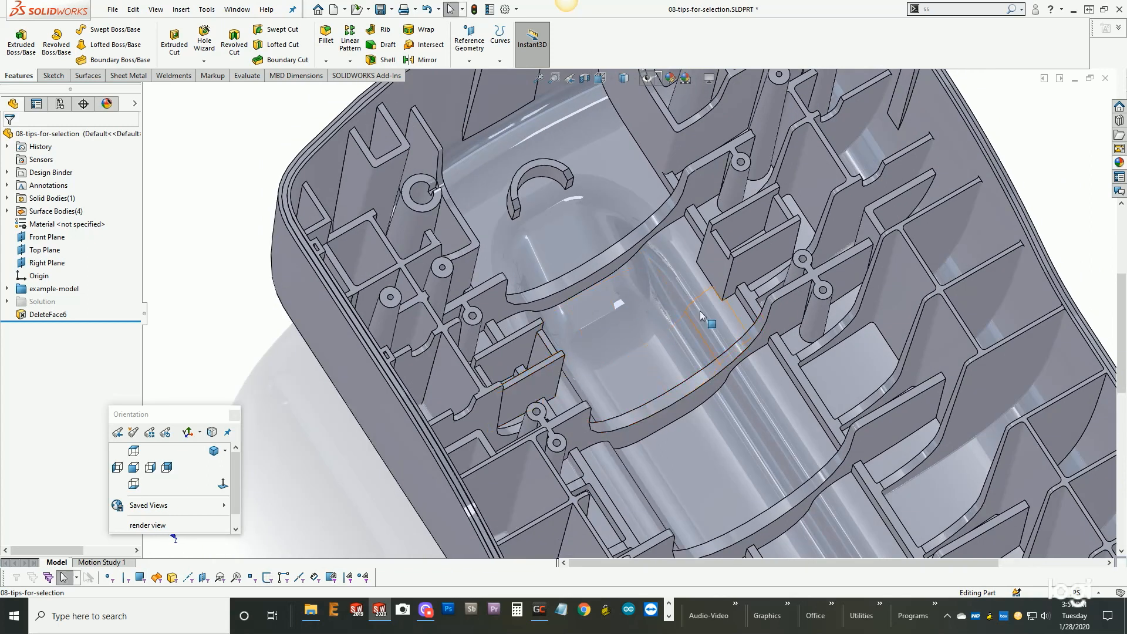
{"action": "scroll", "coordinate": [713, 317], "scroll_direction": "down", "scroll_amount": 2}
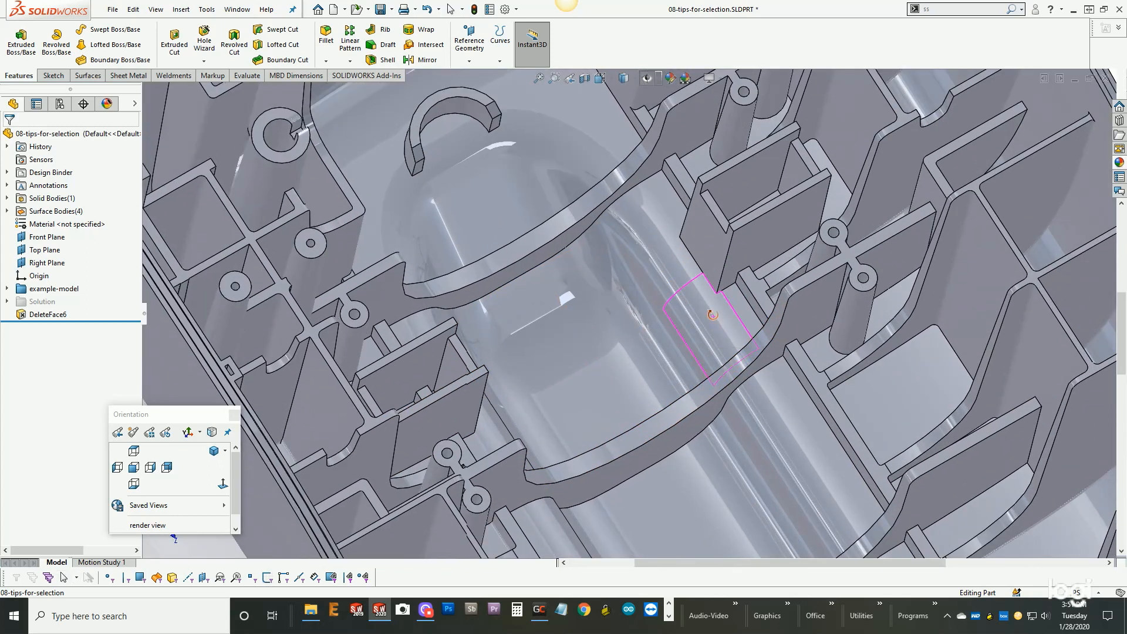
{"action": "middle_click_drag", "start_coordinate": [713, 317], "coordinate": [704, 249]}
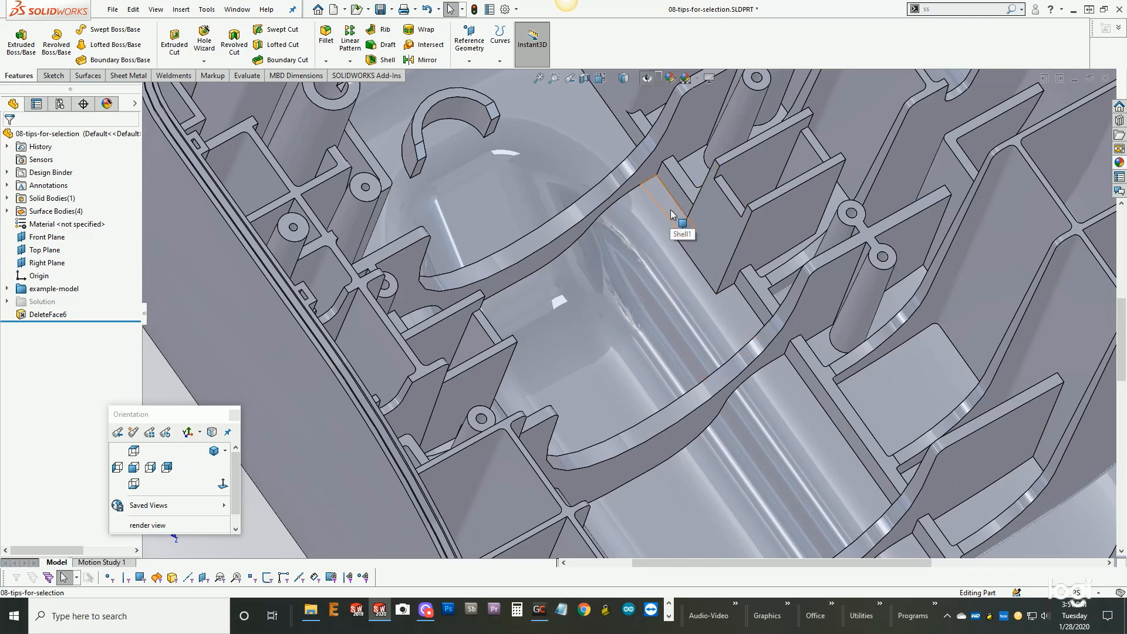
{"action": "left_click", "coordinate": [670, 212]}
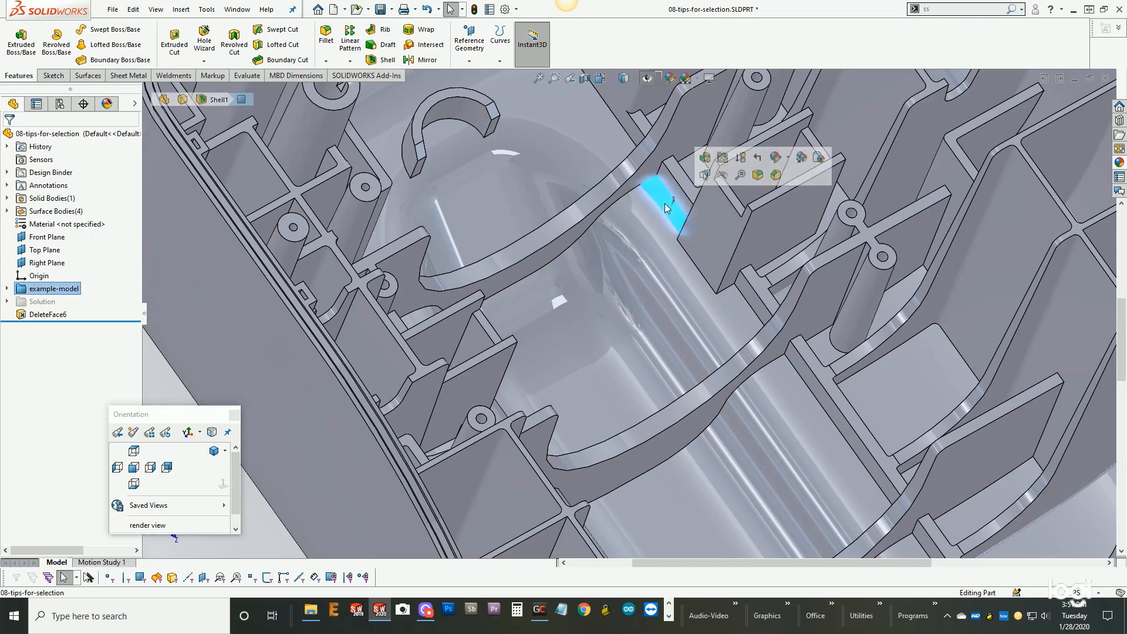
{"action": "key", "text": "s"}
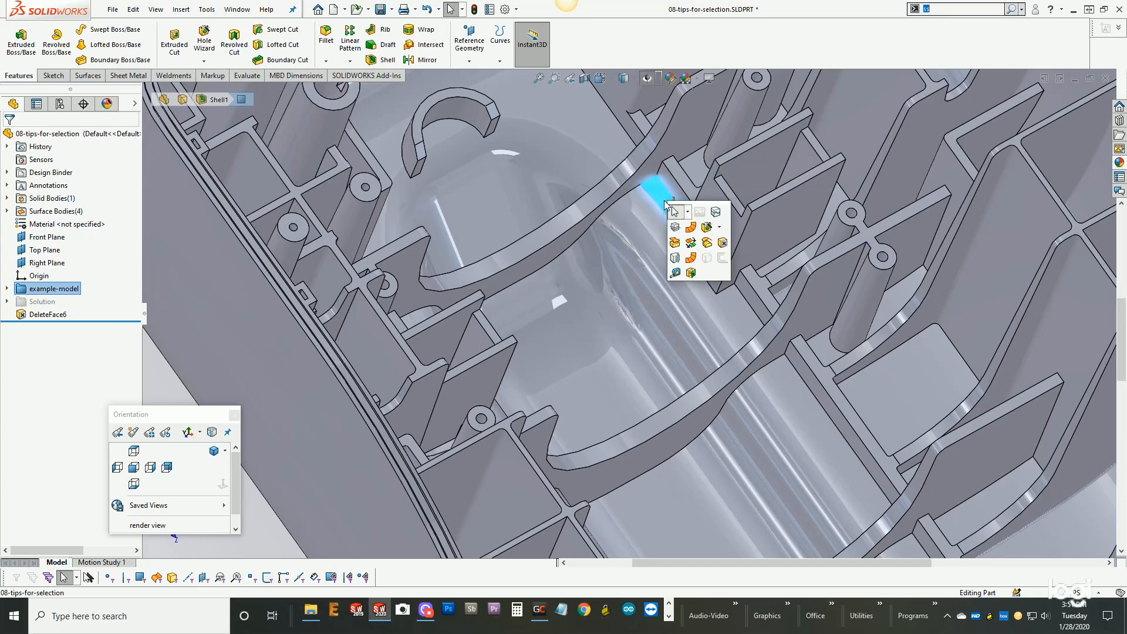
{"action": "left_click", "coordinate": [712, 241]}
{"action": "double_click", "coordinate": [61, 200]}
{"action": "type", "text": "0.00in"}
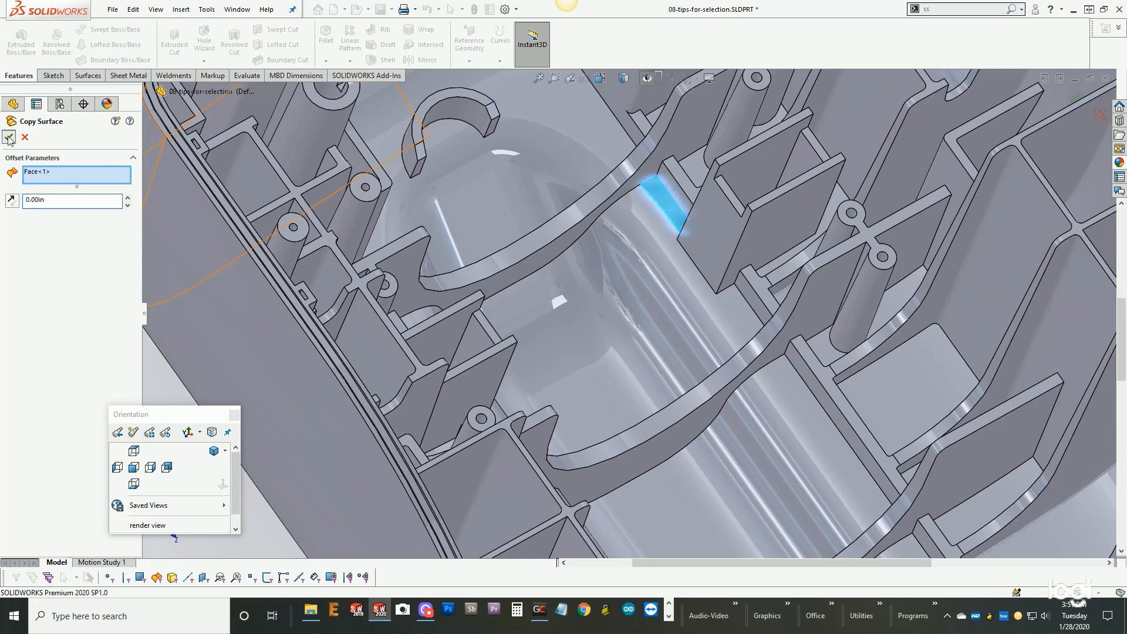
{"action": "key", "text": "Return"}
- Replace the tangent floor faces between the curved ribs with the copied surface, using Select Tangency and excluding the source face
{"action": "scroll", "coordinate": [621, 208], "scroll_direction": "up", "scroll_amount": 3}
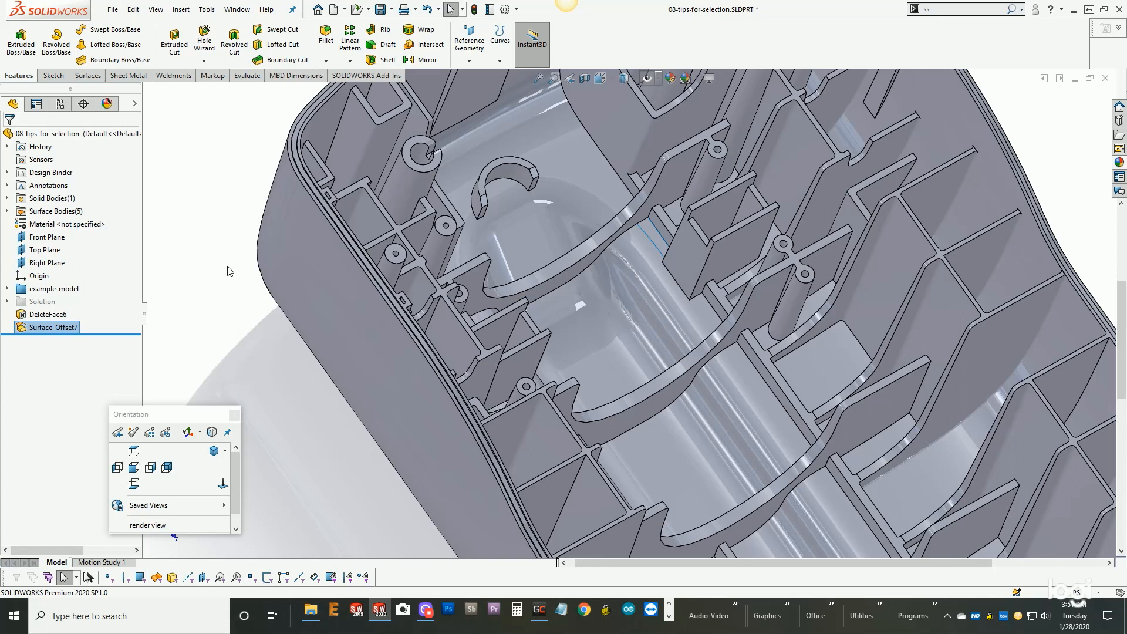
{"action": "key", "text": "s"}
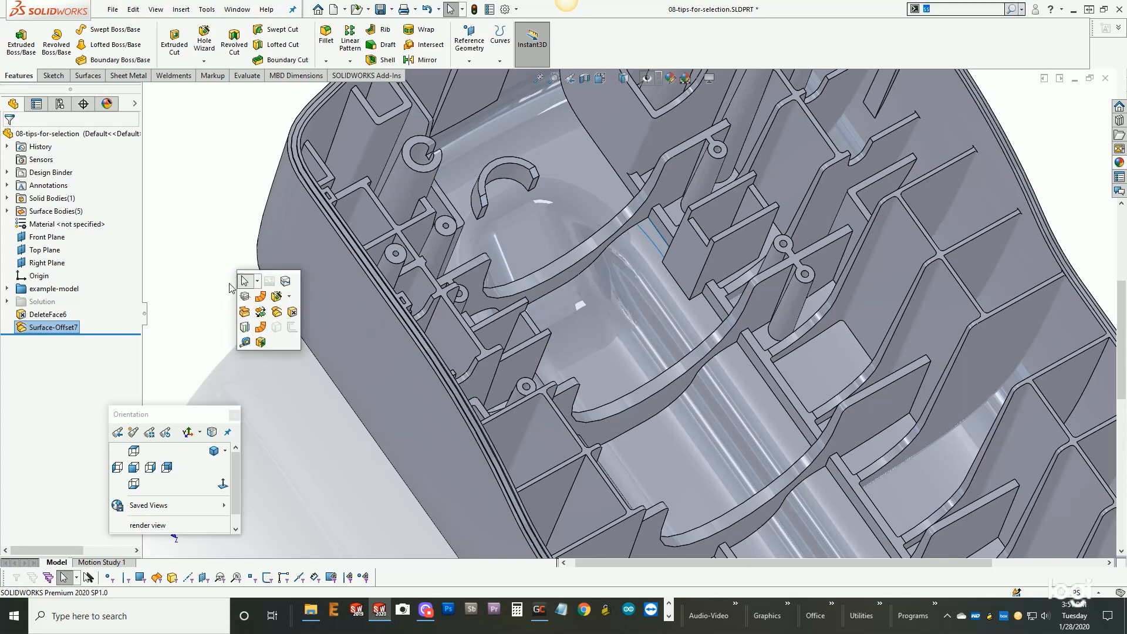
{"action": "left_click", "coordinate": [245, 311]}
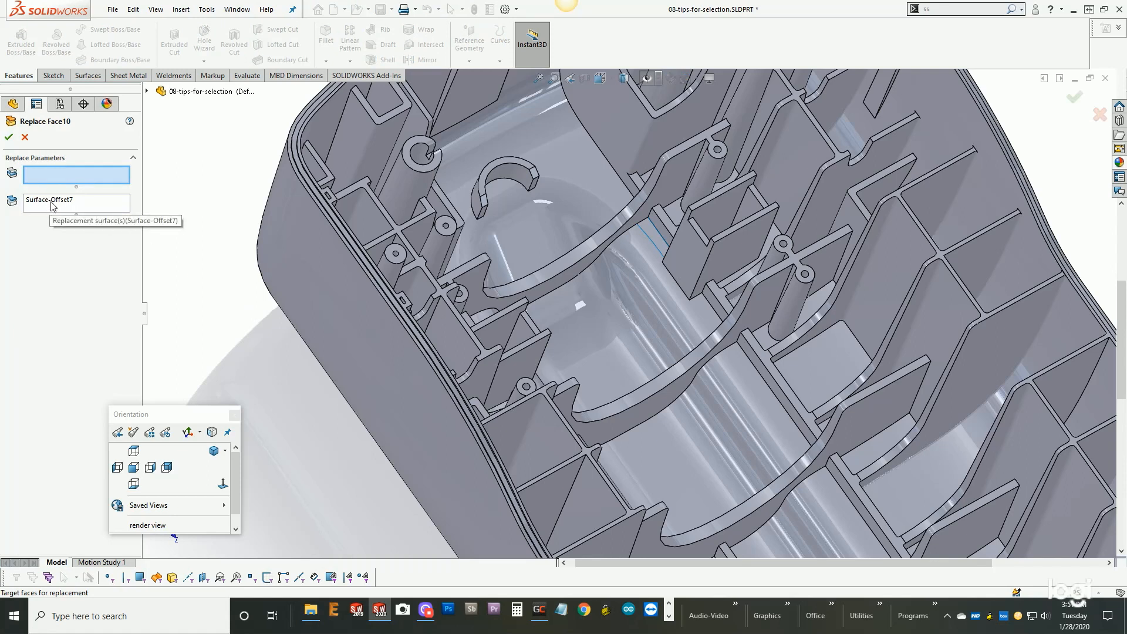
{"action": "scroll", "coordinate": [681, 299], "scroll_direction": "down", "scroll_amount": 5}
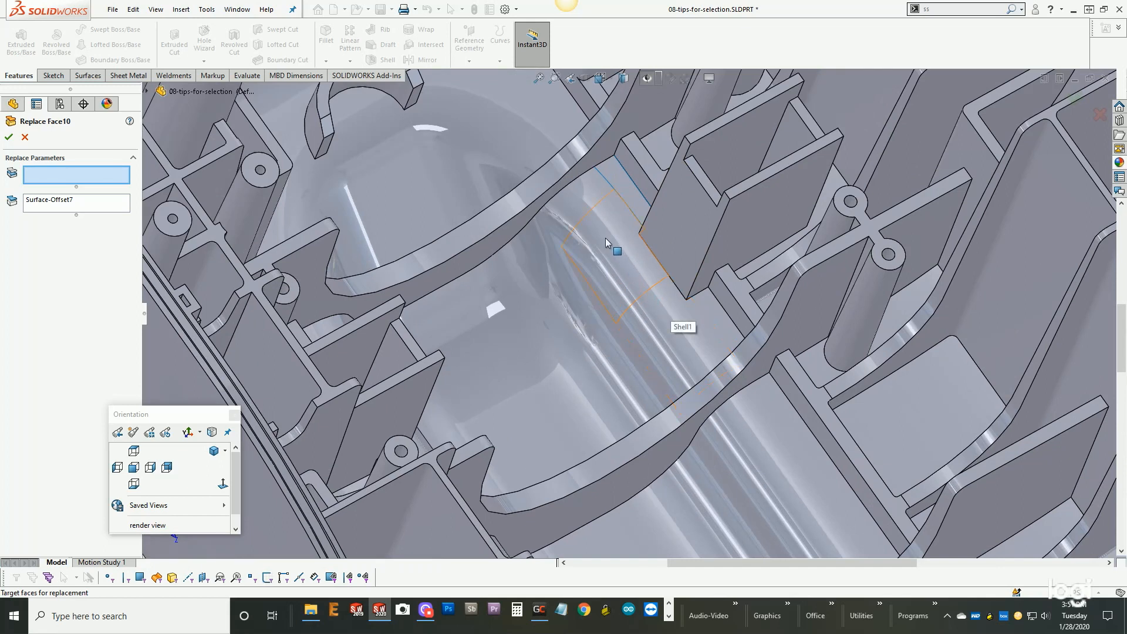
{"action": "right_click", "coordinate": [554, 294]}
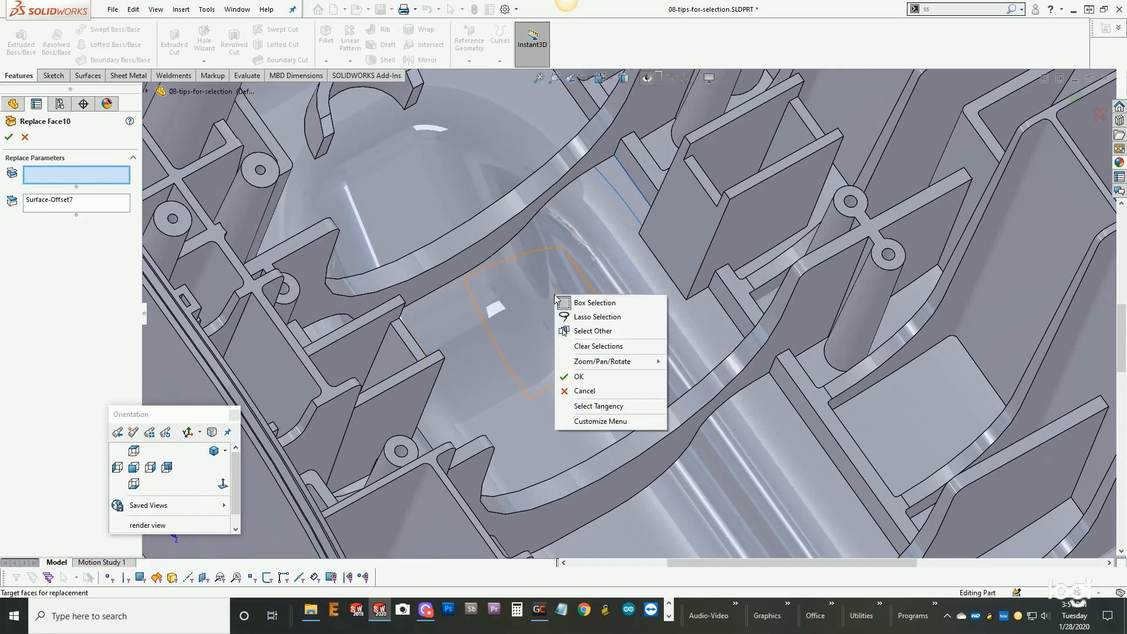
{"action": "left_click", "coordinate": [594, 407]}
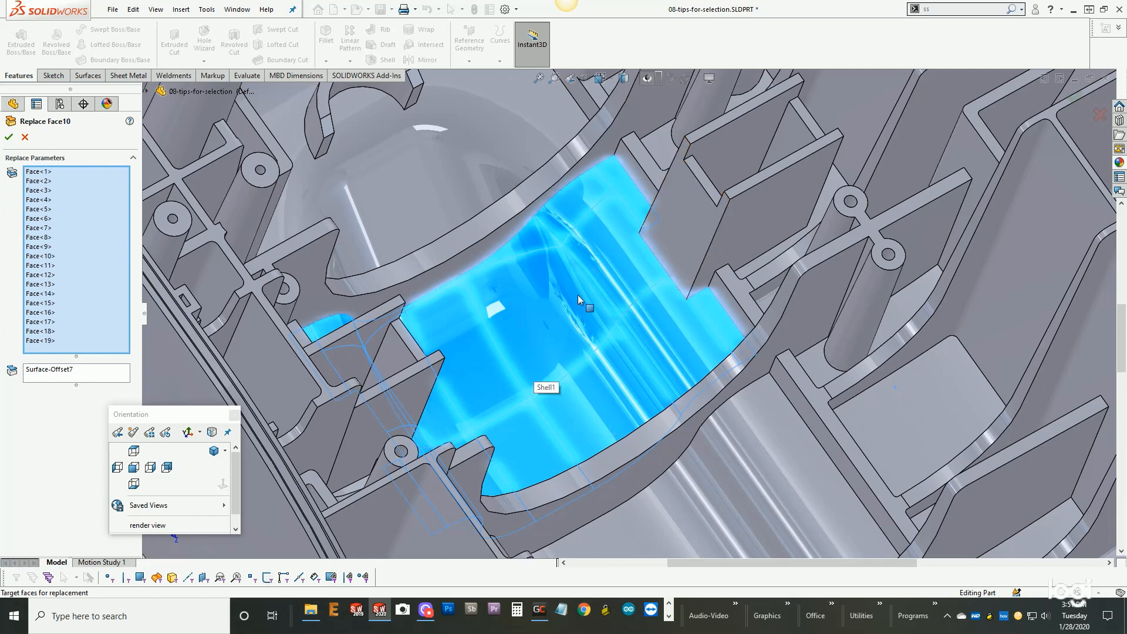
{"action": "left_click", "coordinate": [620, 184]}
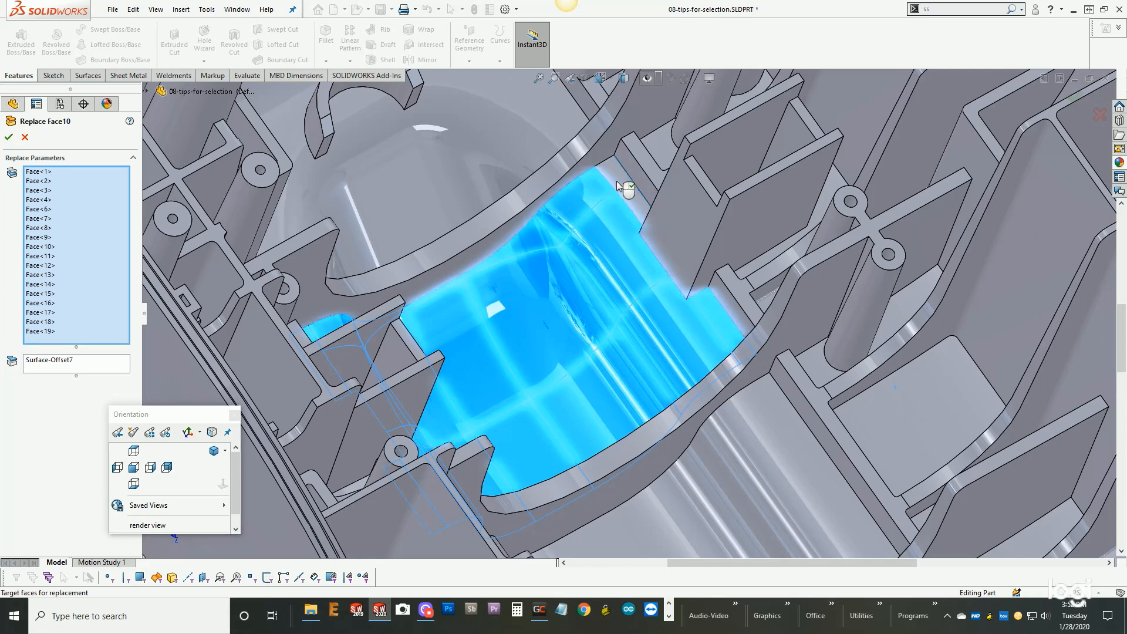
{"action": "left_click", "coordinate": [9, 139]}
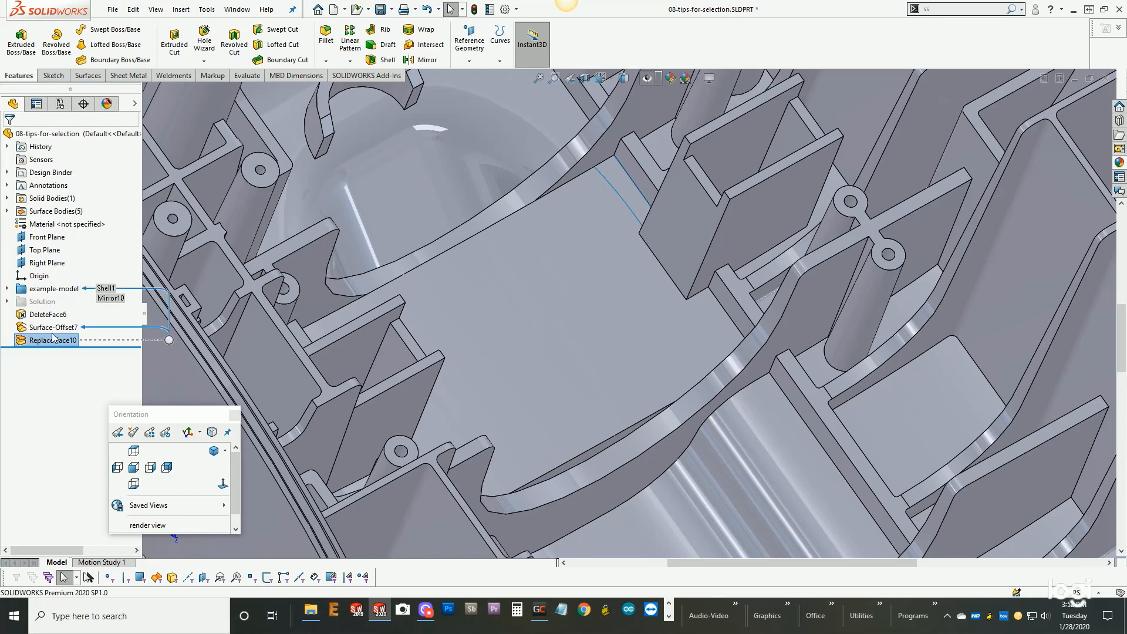
{"action": "left_click", "coordinate": [53, 327]}
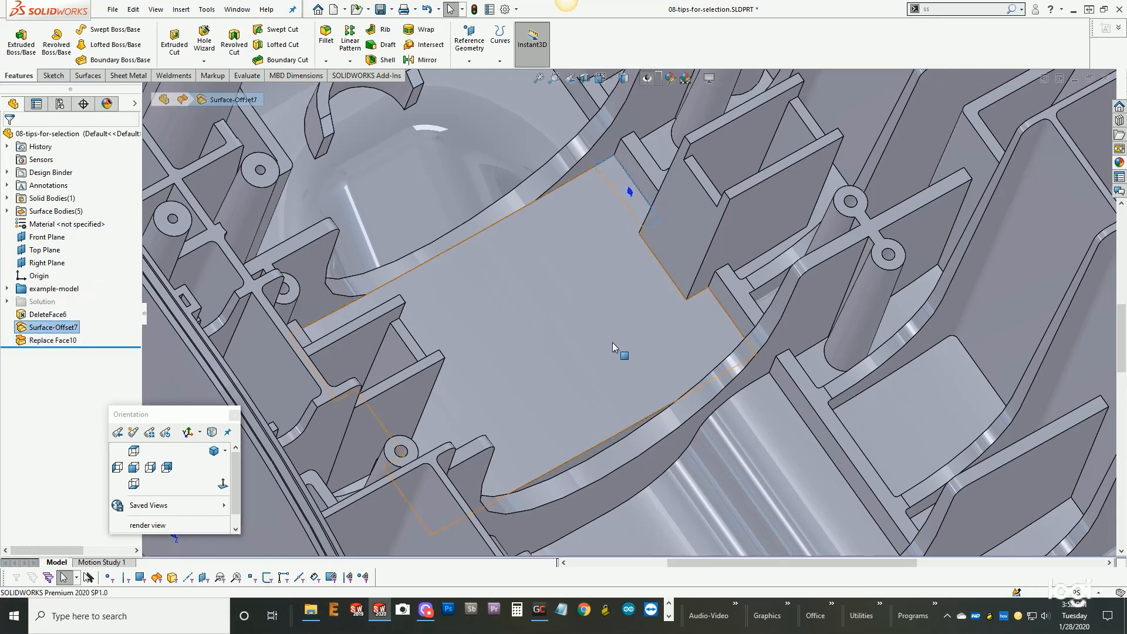
{"action": "scroll", "coordinate": [614, 346], "scroll_direction": "up", "scroll_amount": 5}
{"action": "key", "text": "Escape"}
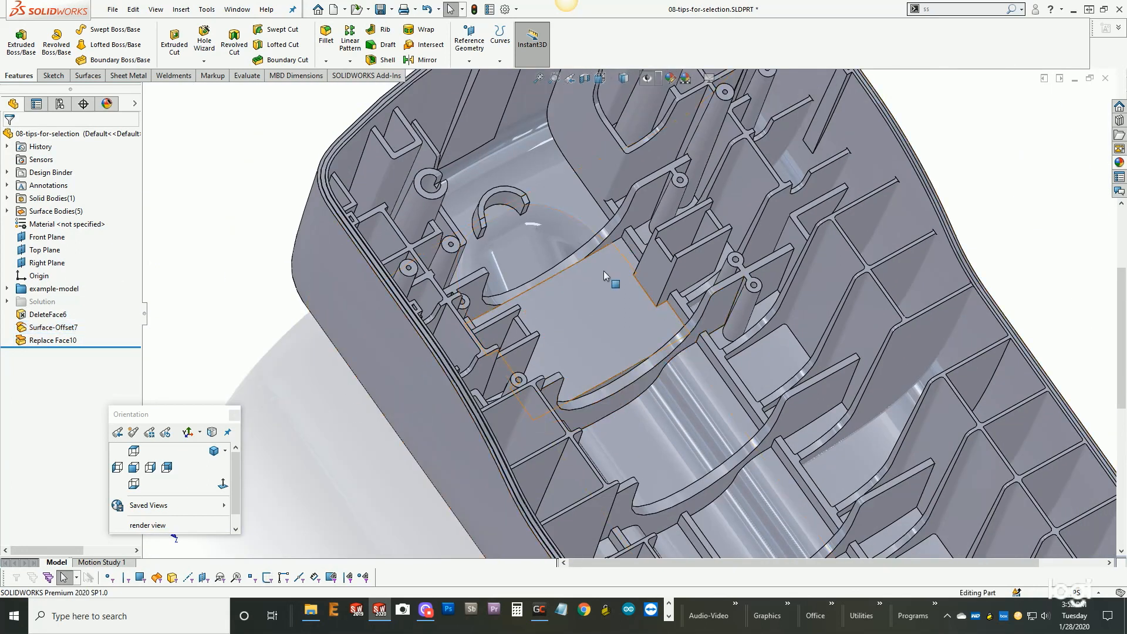
- Set the housing's display to Tangent Edges Visible
{"action": "middle_click_drag", "start_coordinate": [637, 325], "coordinate": [532, 255]}
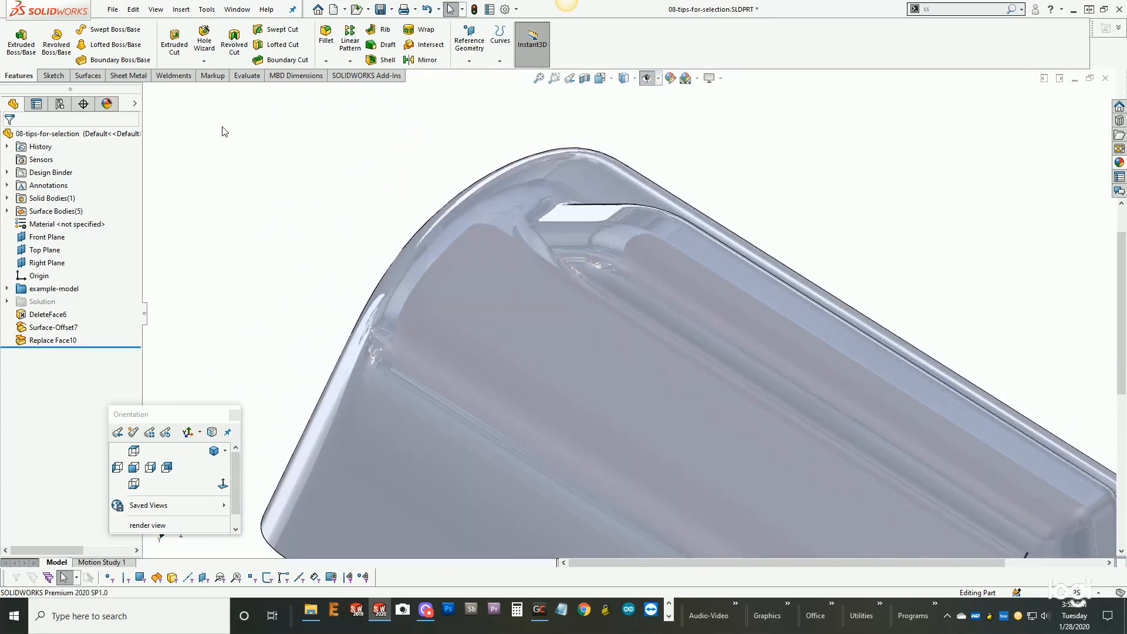
{"action": "left_click", "coordinate": [156, 9]}
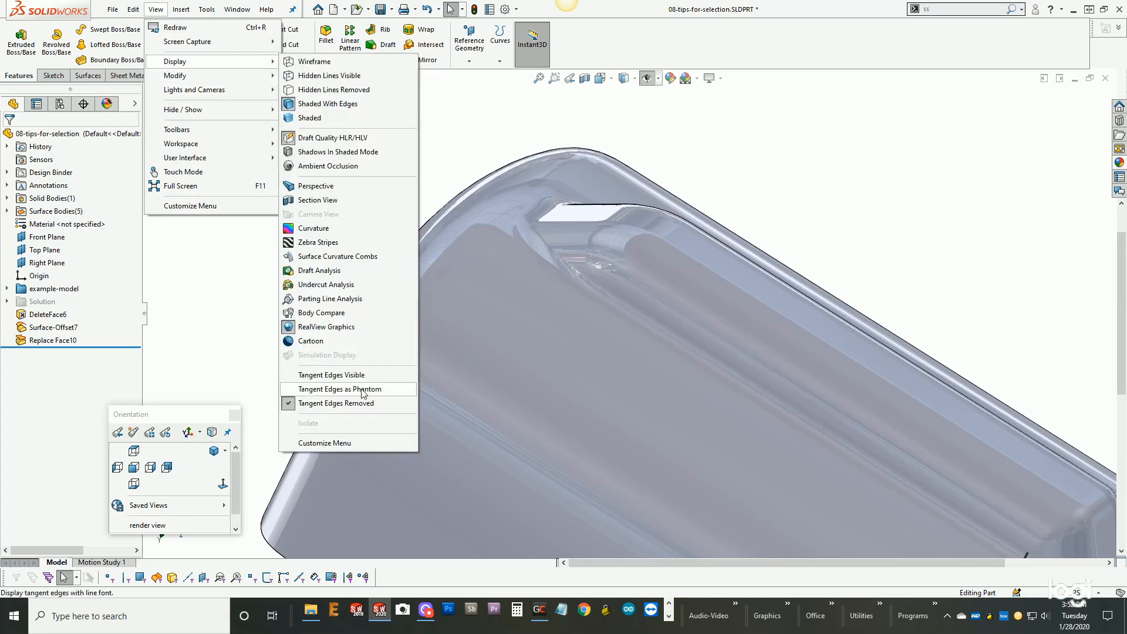
{"action": "left_click", "coordinate": [331, 376]}
{"action": "middle_click_drag", "start_coordinate": [587, 305], "coordinate": [496, 344]}
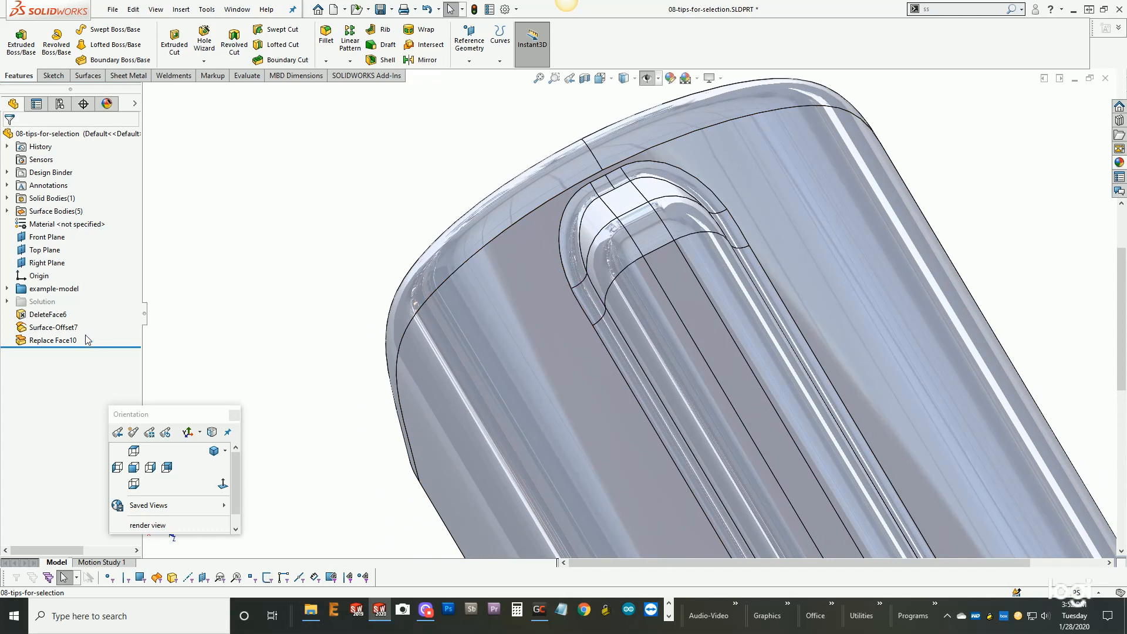
- Unsuppress the Solution folder and inspect the raised channel on the outside of the housing
{"action": "right_click", "coordinate": [40, 302]}
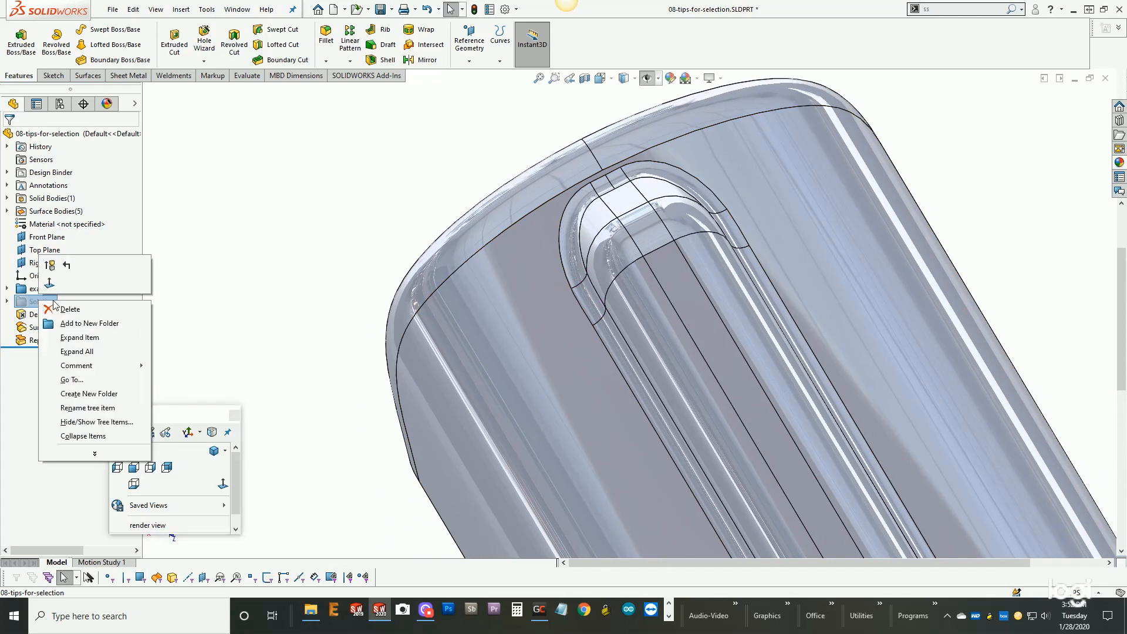
{"action": "left_click", "coordinate": [50, 265]}
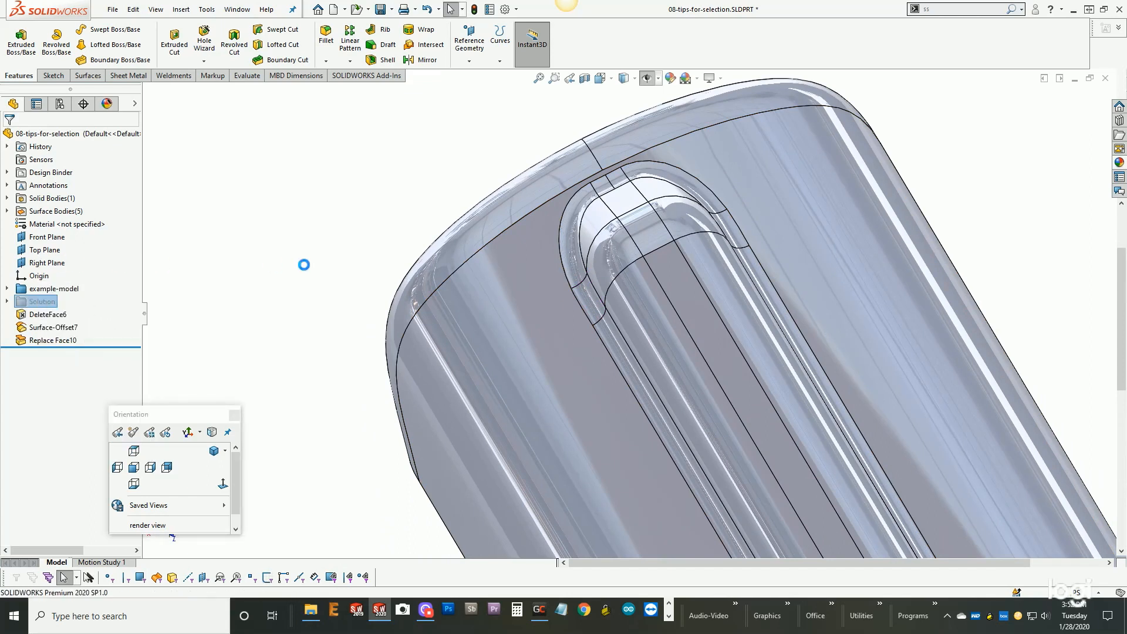
{"action": "scroll", "coordinate": [332, 278], "scroll_direction": "up", "scroll_amount": 1}
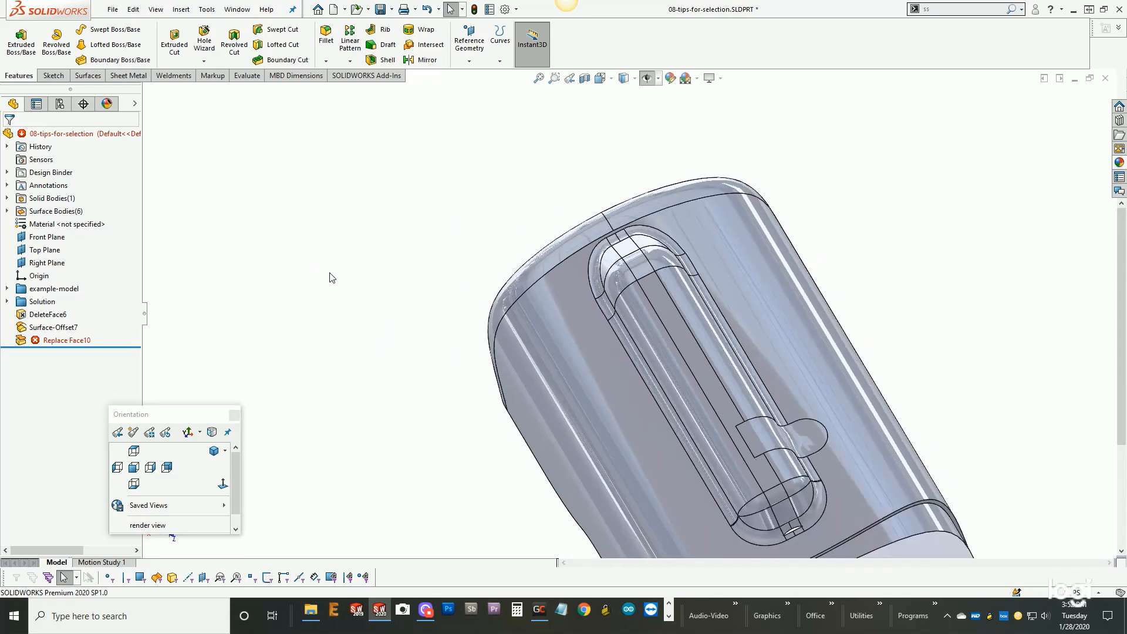
{"action": "middle_click_drag", "start_coordinate": [699, 455], "coordinate": [527, 415]}
{"action": "scroll", "coordinate": [682, 495], "scroll_direction": "down", "scroll_amount": 3}
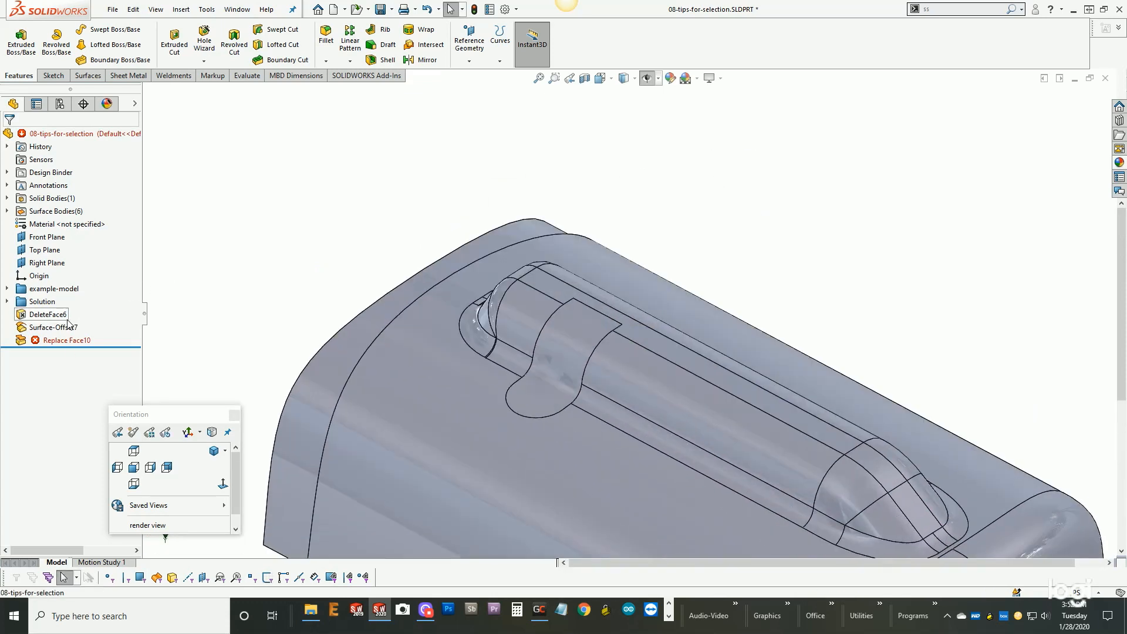
- Roll the feature tree back to just after DeleteFace6, excluding the copied surface and the Replace Face feature
{"action": "left_click_drag", "start_coordinate": [106, 347], "coordinate": [103, 320]}
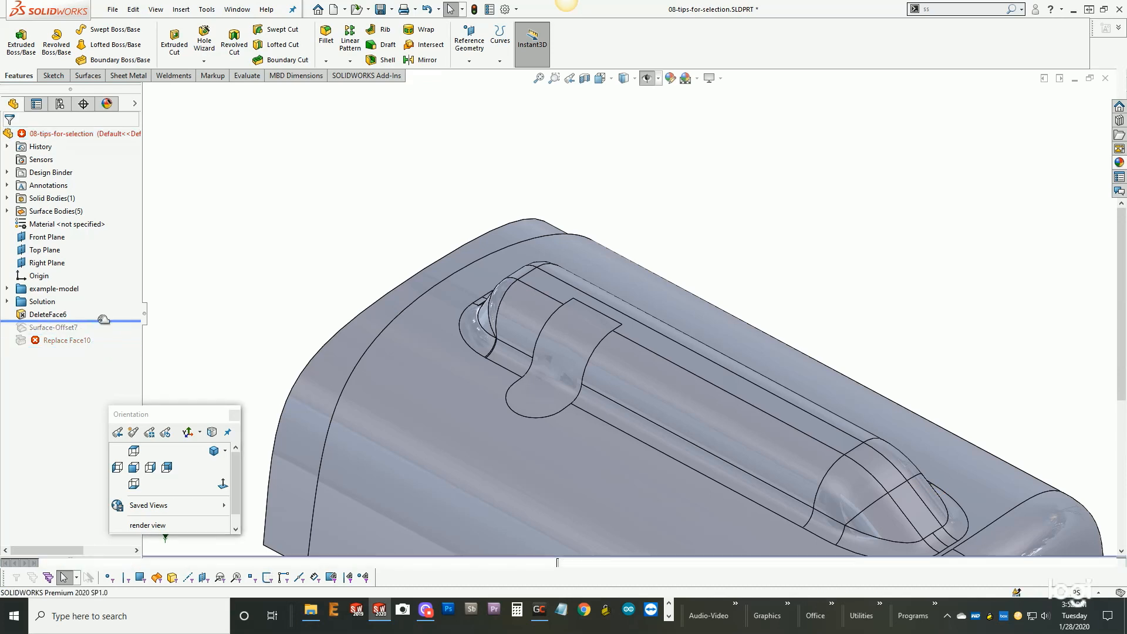
{"action": "left_click", "coordinate": [51, 315]}
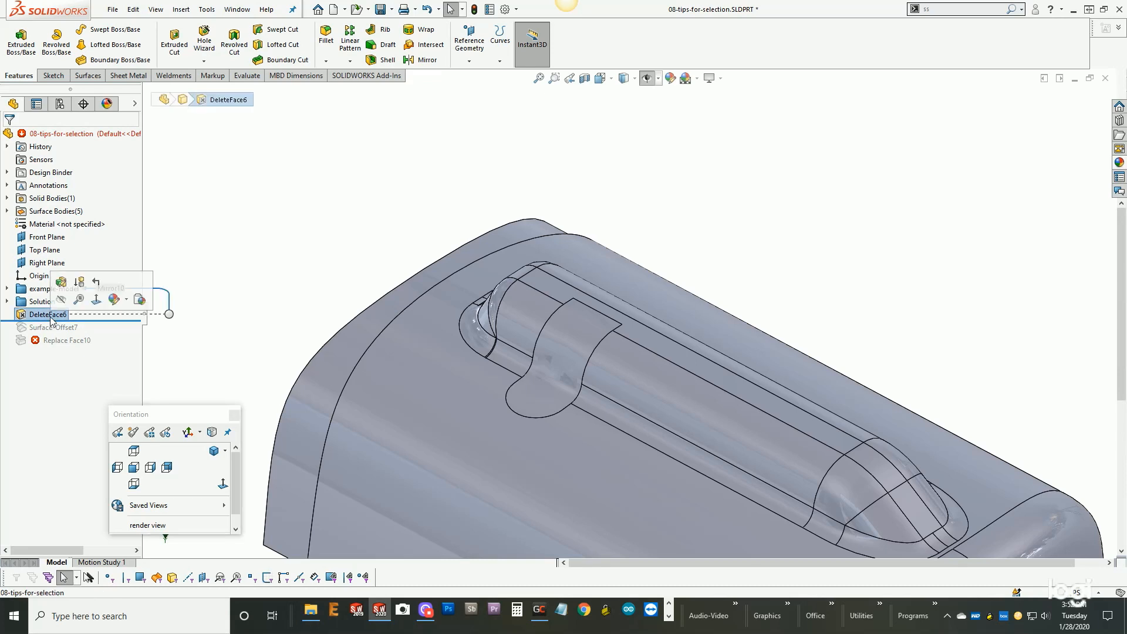
{"action": "left_click", "coordinate": [215, 236]}
{"action": "middle_click_drag", "start_coordinate": [323, 271], "coordinate": [319, 301]}
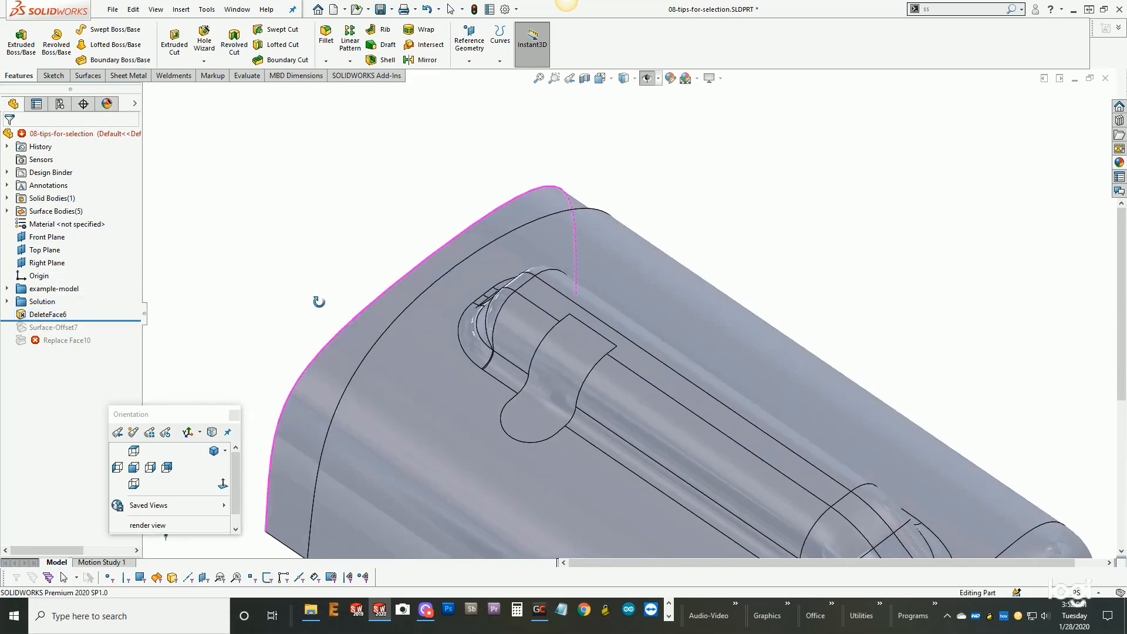
- Roll the feature tree back to just after DeleteFace4 in the Solution folder and start a Filled Surface
{"action": "left_click", "coordinate": [7, 301]}
{"action": "left_click_drag", "start_coordinate": [113, 375], "coordinate": [113, 333]}
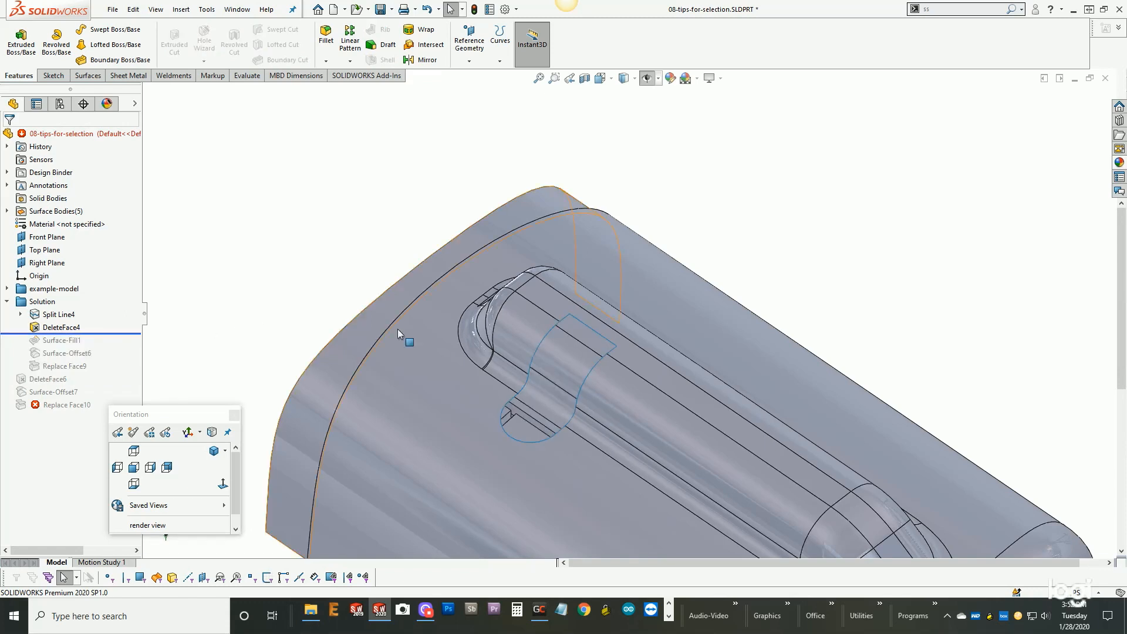
{"action": "scroll", "coordinate": [622, 389], "scroll_direction": "down", "scroll_amount": 2}
{"action": "mouse_move", "coordinate": [621, 388]}
{"action": "middle_mouse_down"}
{"action": "mouse_move", "coordinate": [641, 341]}
{"action": "mouse_move", "coordinate": [619, 407]}
{"action": "middle_mouse_up"}
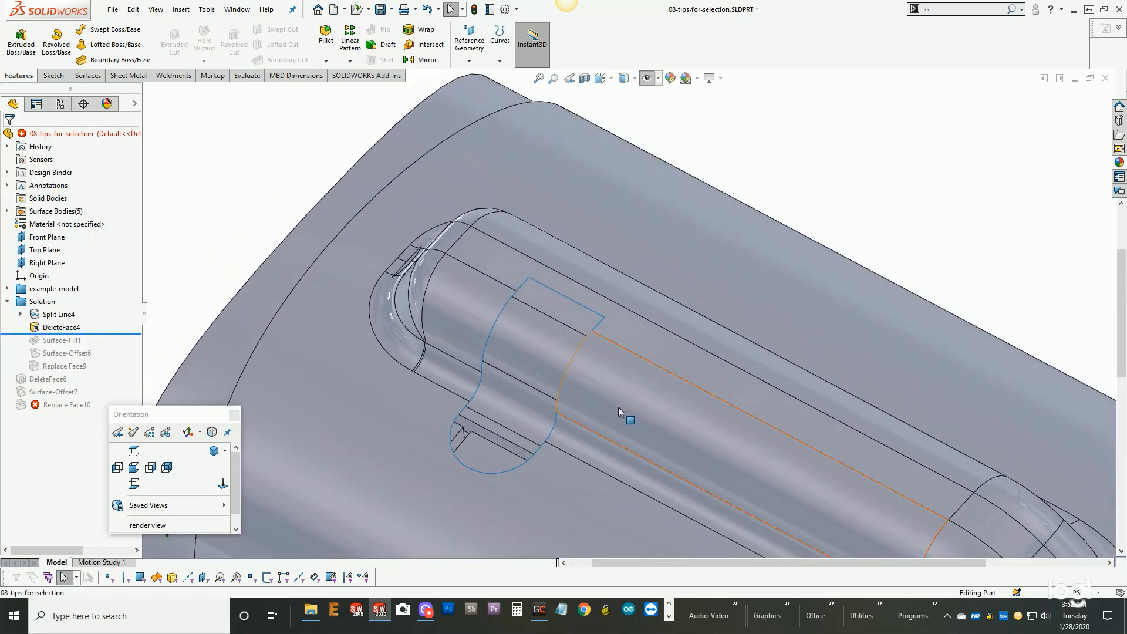
{"action": "left_click", "coordinate": [88, 76]}
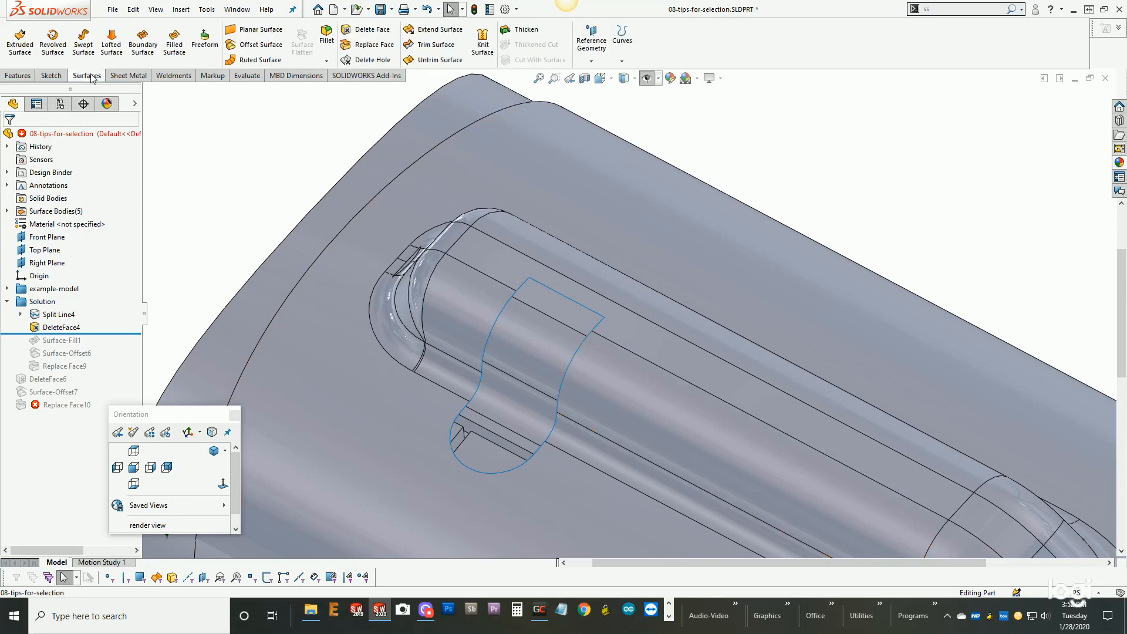
{"action": "left_click", "coordinate": [174, 44]}
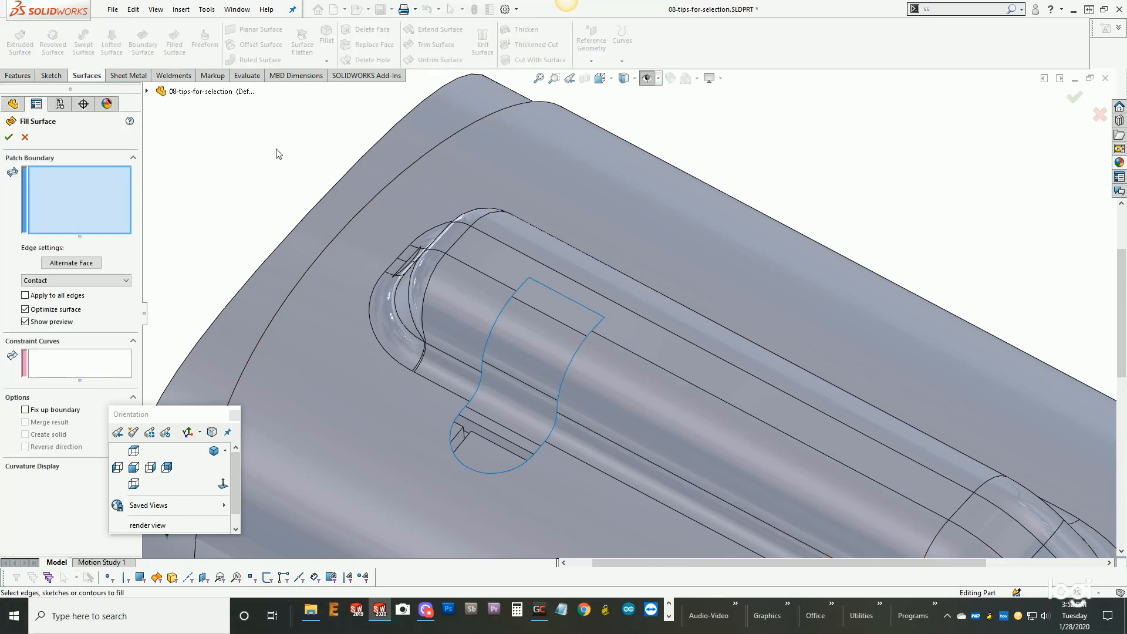
{"action": "left_click", "coordinate": [506, 304]}
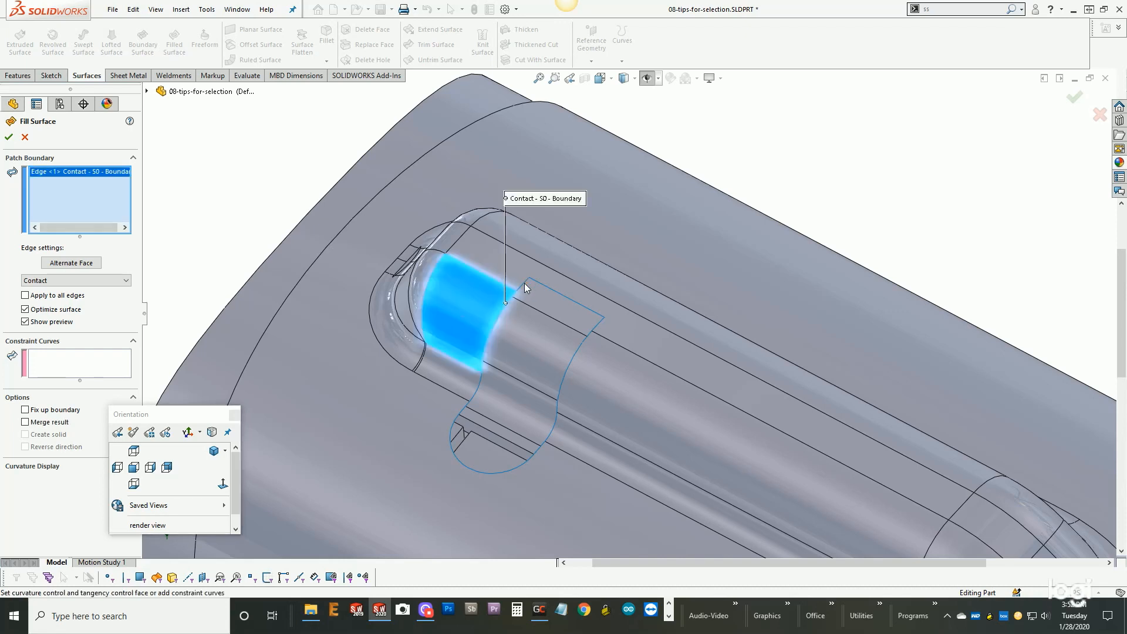
{"action": "left_click", "coordinate": [524, 283]}
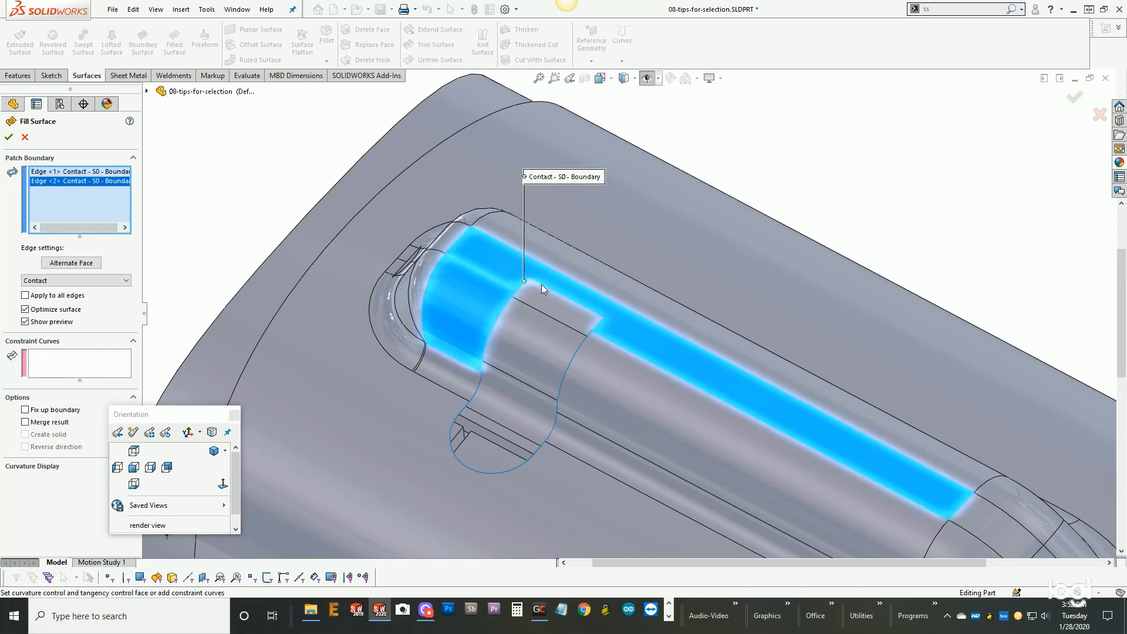
{"action": "left_click", "coordinate": [555, 290]}
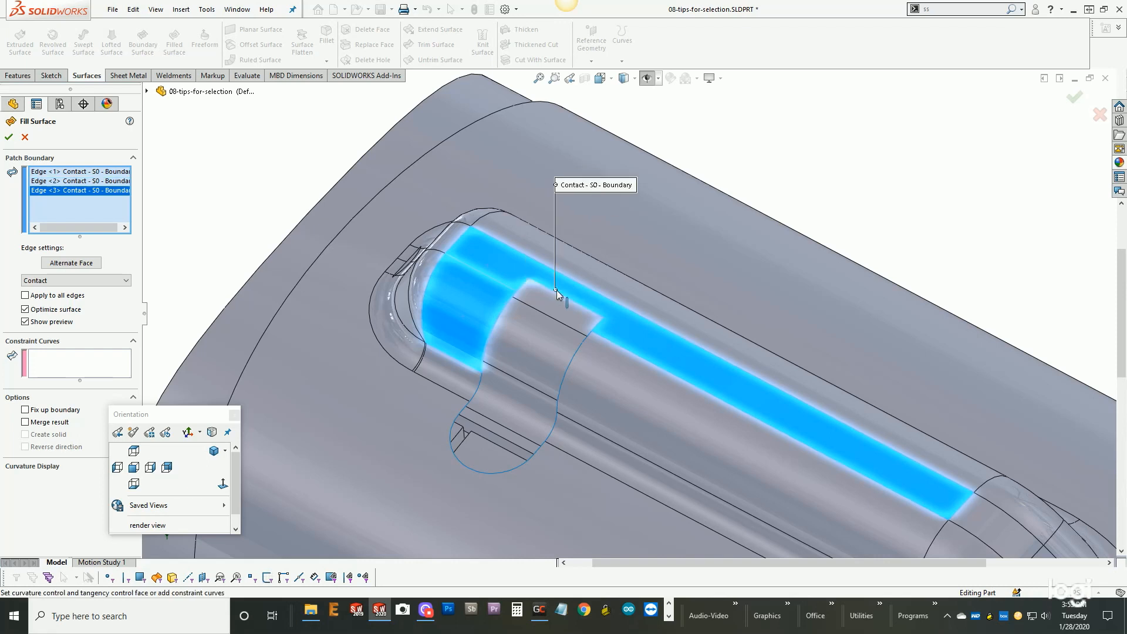
{"action": "left_click", "coordinate": [599, 325]}
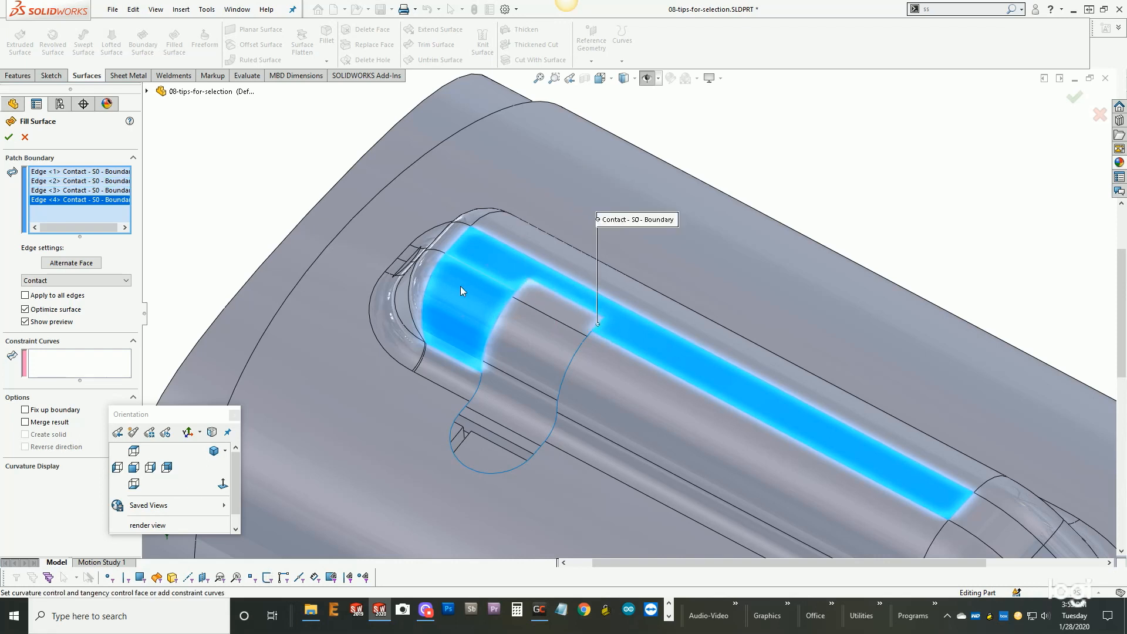
{"action": "left_click", "coordinate": [573, 361]}
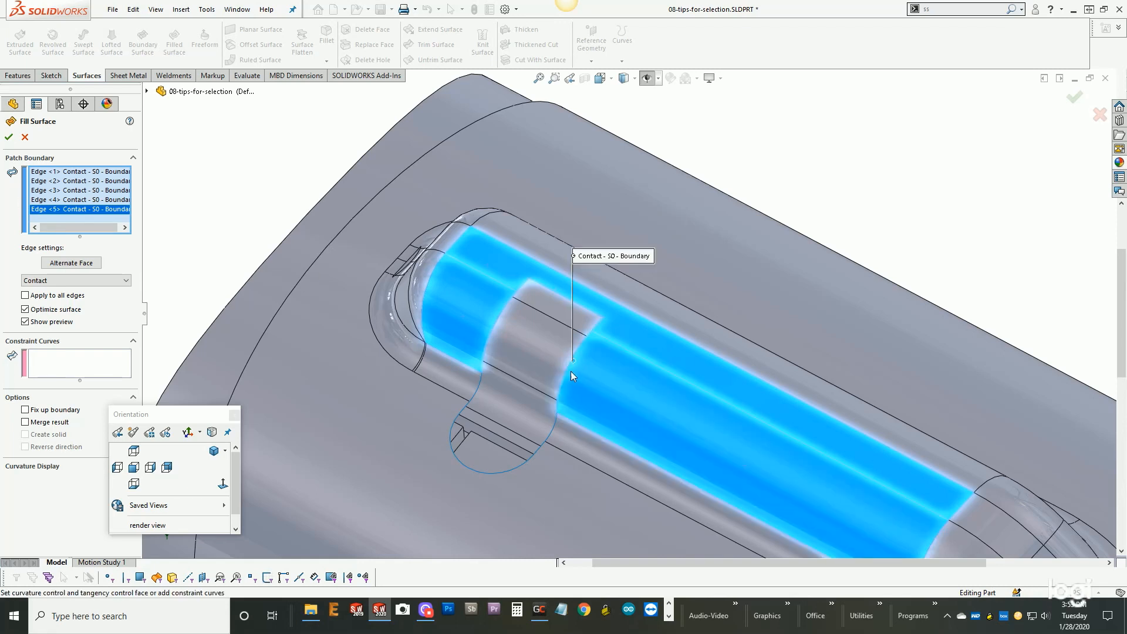
{"action": "left_click", "coordinate": [555, 427]}
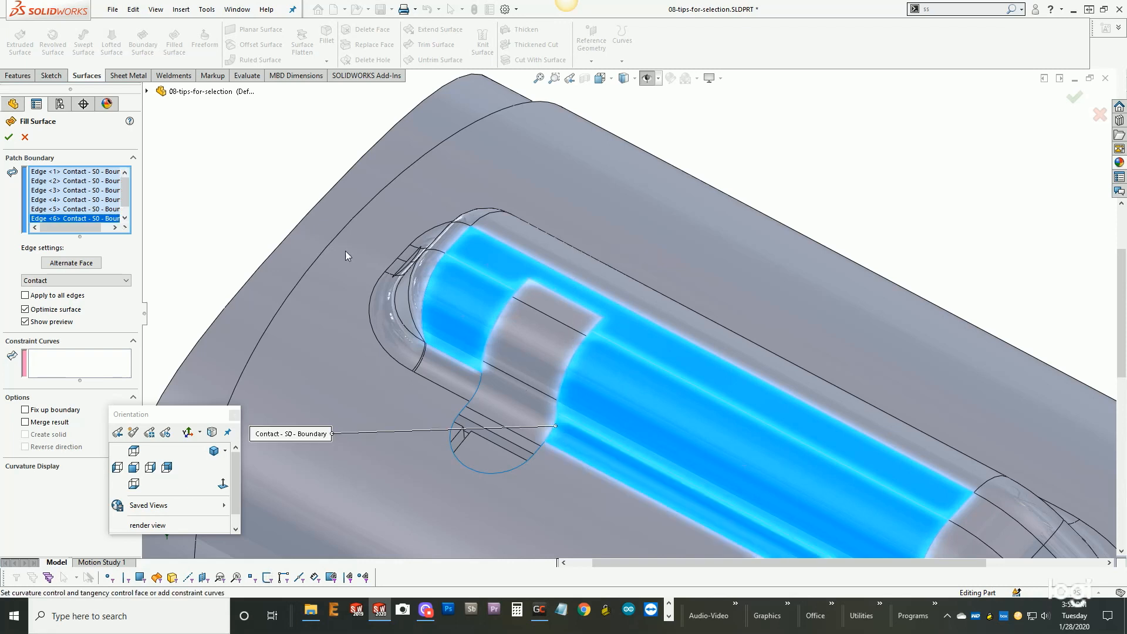
{"action": "right_click", "coordinate": [97, 191]}
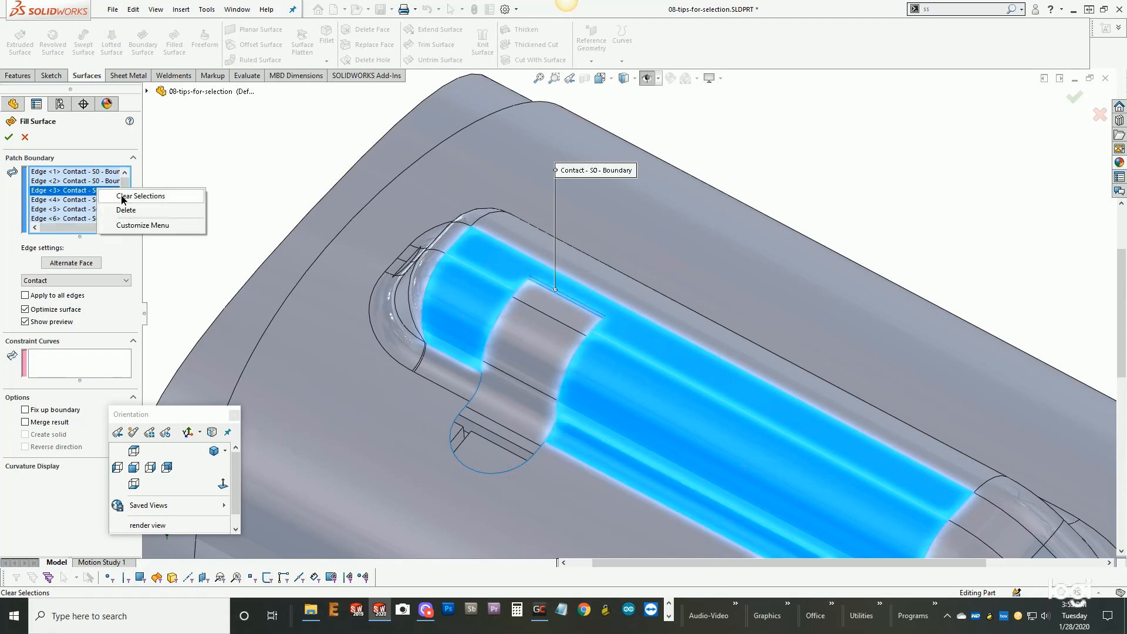
{"action": "left_click", "coordinate": [124, 197]}
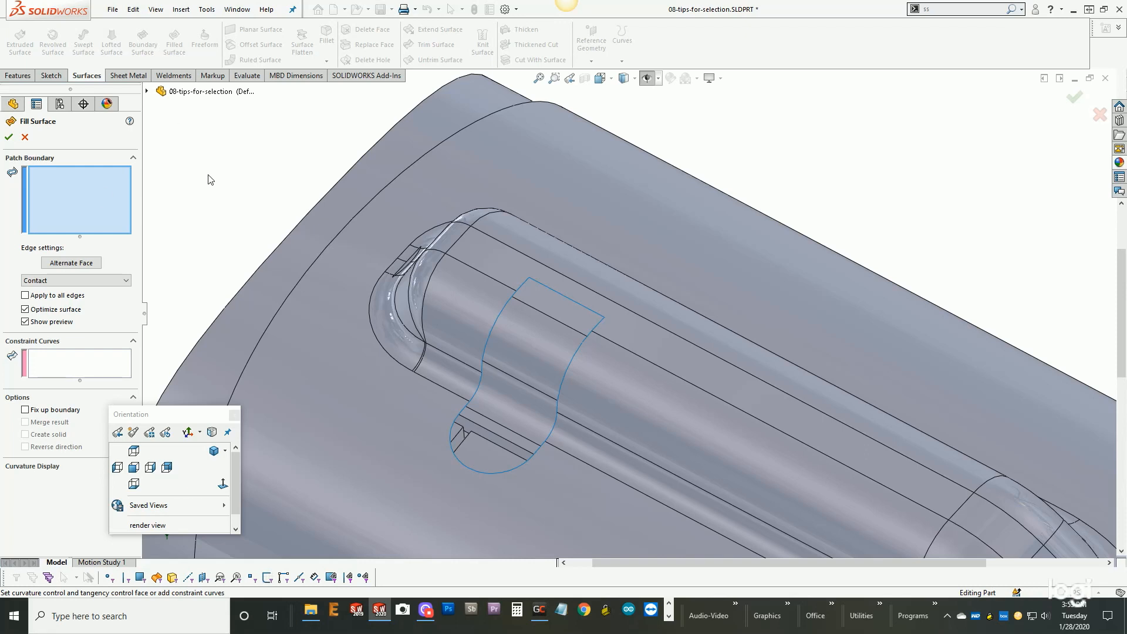
- Fill the opening across the raised channel using Select Open Loop, with Tangent applied to all edges and Optimize surface off
{"action": "right_click", "coordinate": [524, 287]}
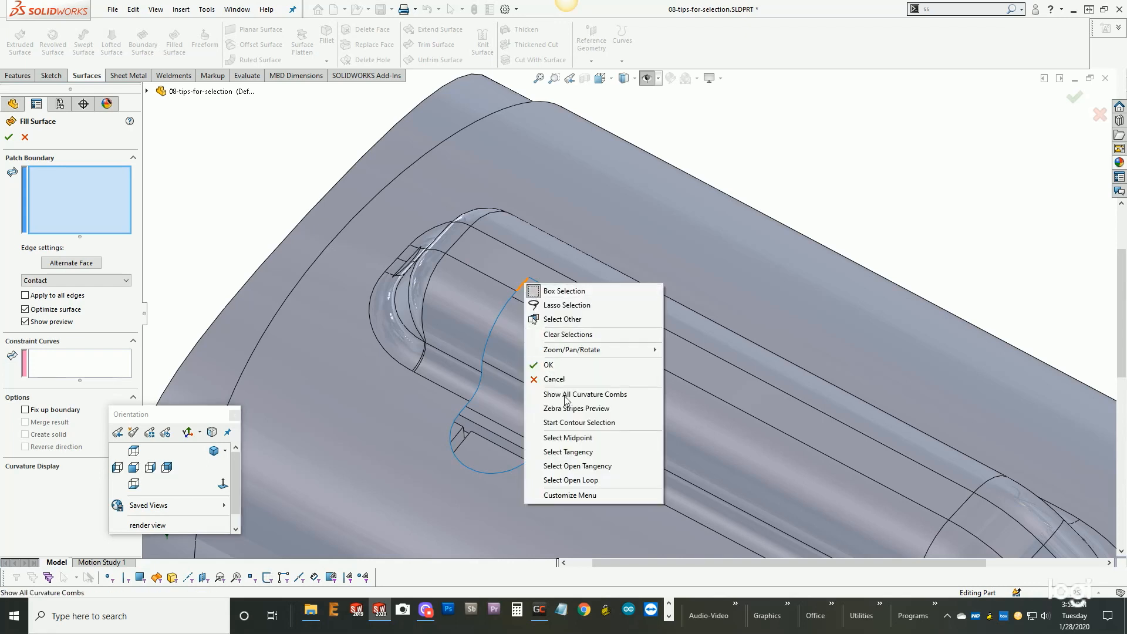
{"action": "left_click", "coordinate": [579, 480]}
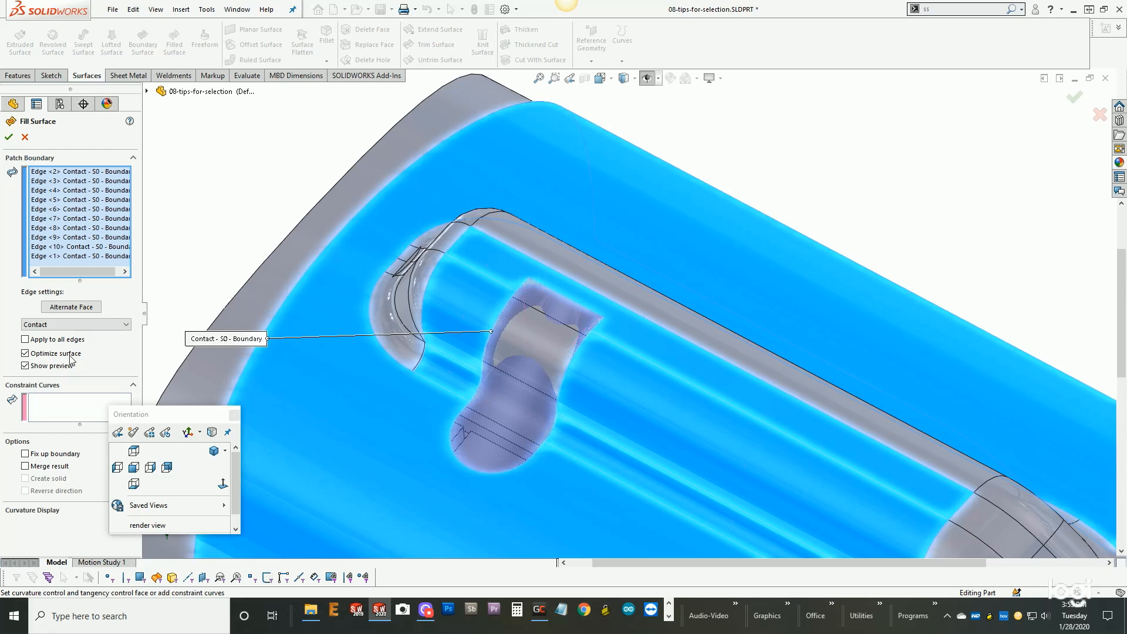
{"action": "left_click", "coordinate": [25, 354]}
{"action": "left_click", "coordinate": [25, 340]}
{"action": "left_click", "coordinate": [44, 324]}
{"action": "left_click", "coordinate": [42, 340]}
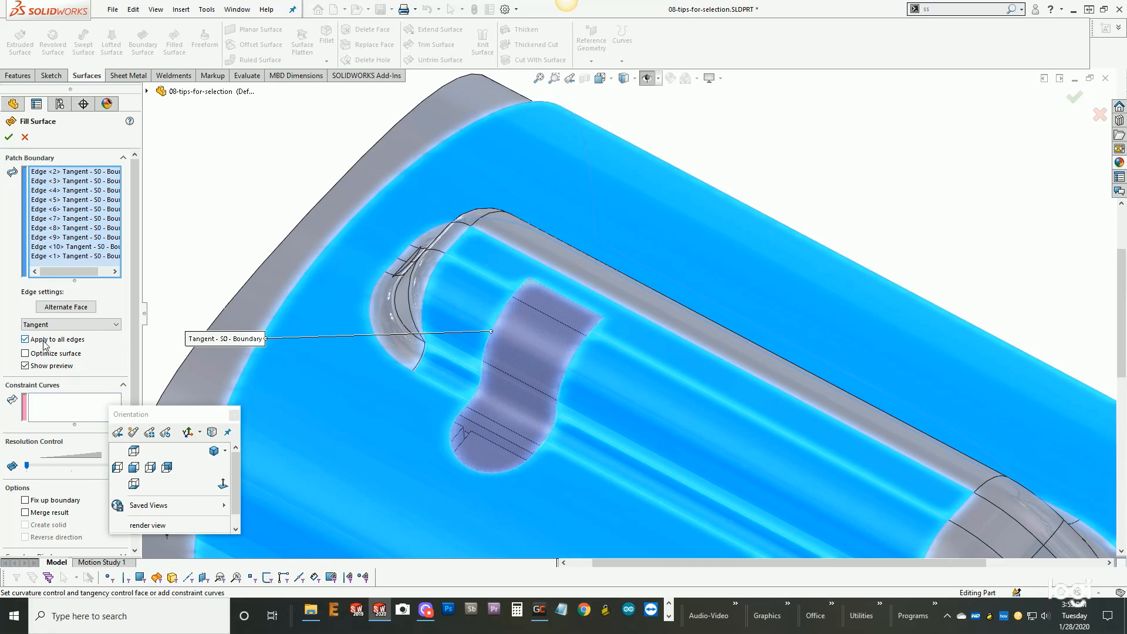
{"action": "left_click", "coordinate": [9, 136]}
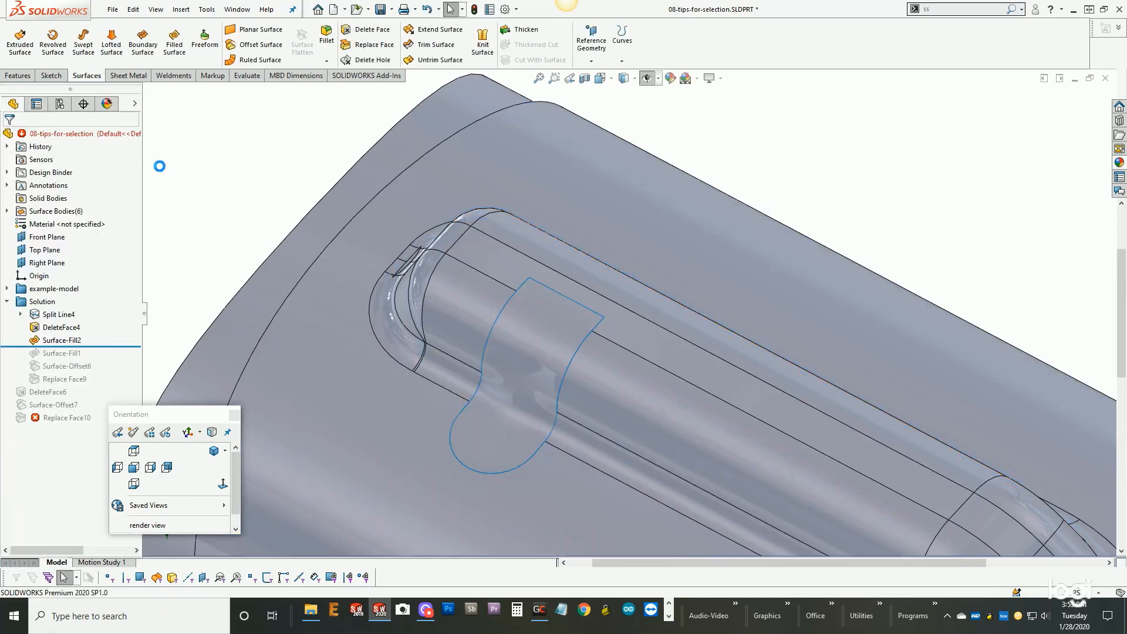
- Edit the new filled surface to enable Merge result and Create solid
{"action": "right_click", "coordinate": [58, 340]}
{"action": "key", "text": "Escape"}
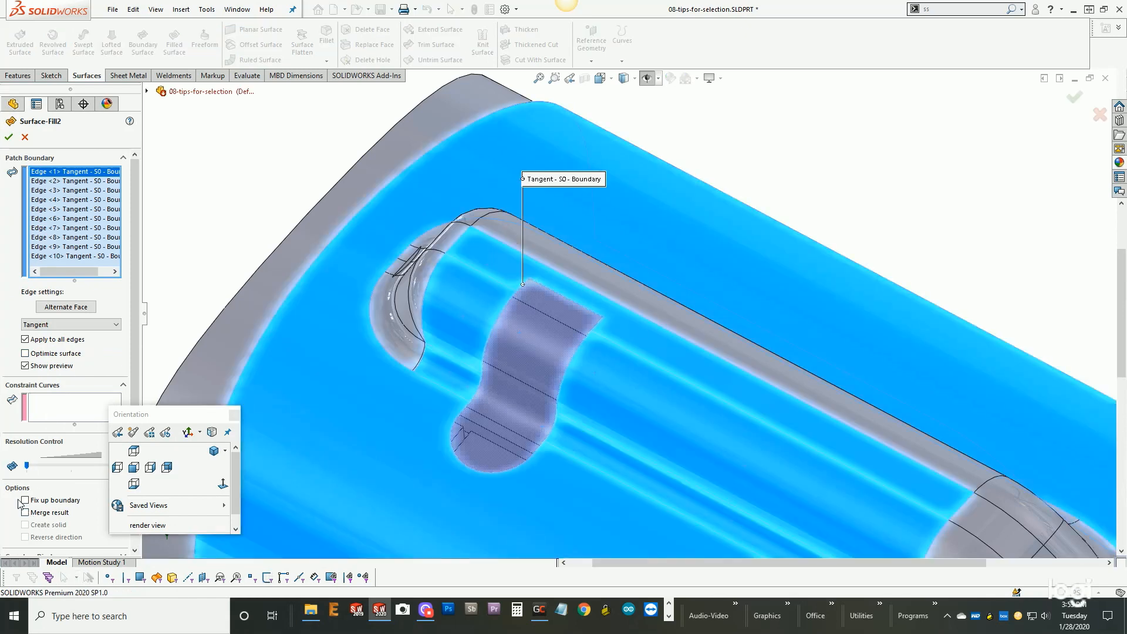
{"action": "left_click", "coordinate": [25, 513]}
{"action": "left_click", "coordinate": [26, 525]}
{"action": "left_click", "coordinate": [9, 137]}
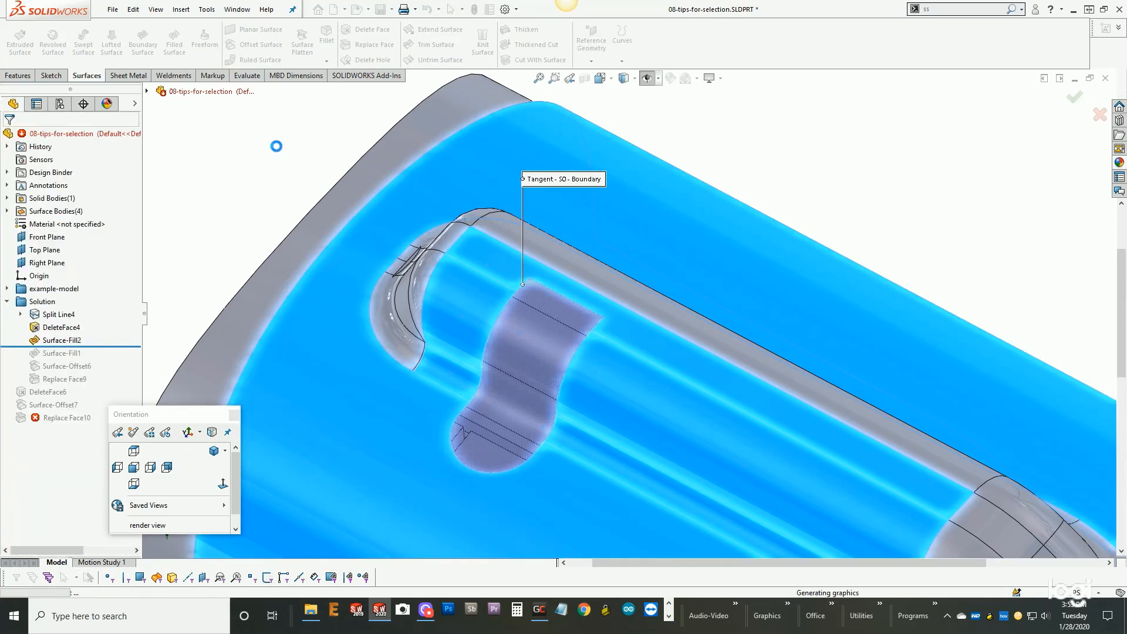